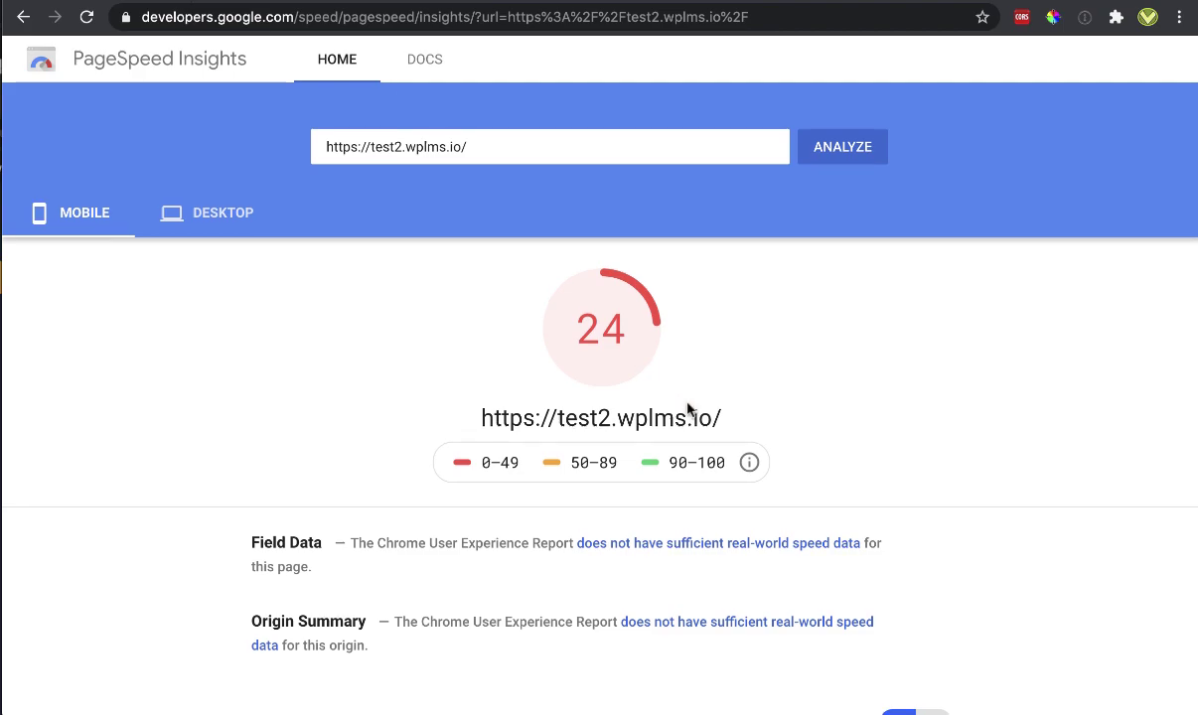
pyautogui.scroll(-1, 652, 388)
pyautogui.moveTo(552, 260); pyautogui.dragTo(651, 281)
pyautogui.scroll(-5, 651, 281)
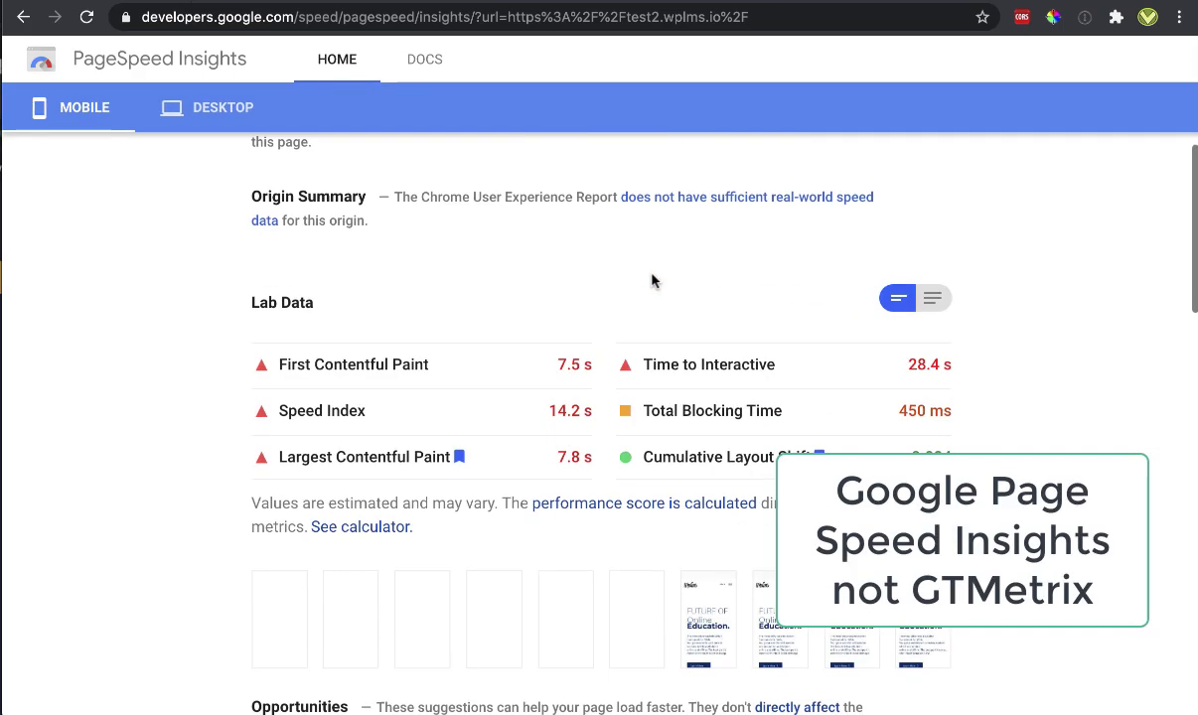
pyautogui.scroll(-6, 652, 281)
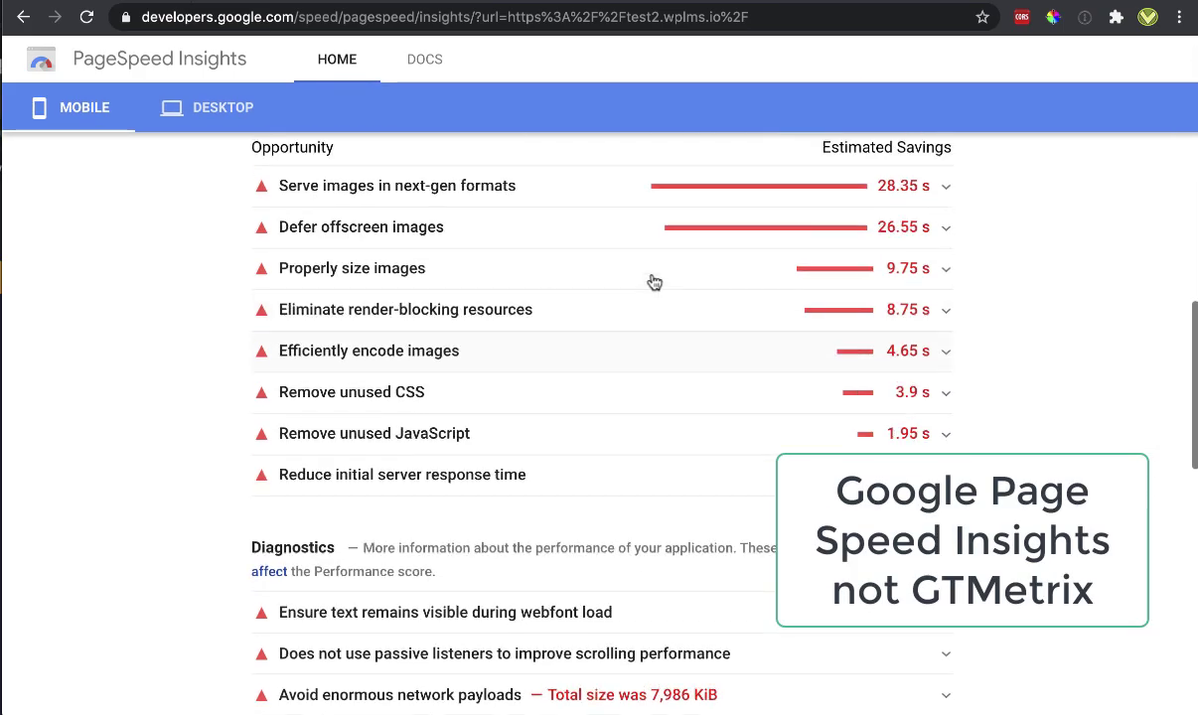
pyautogui.scroll(10, 135, 313)
pyautogui.click(201, 217)
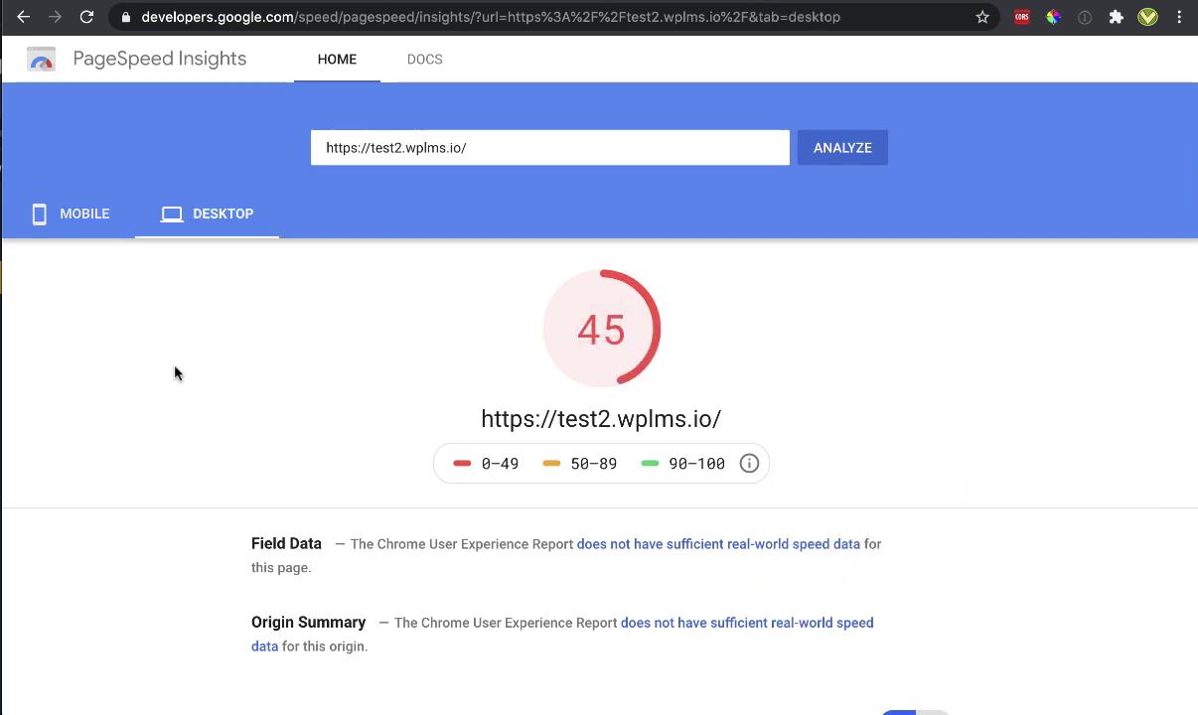
pyautogui.click(70, 234)
pyautogui.scroll(-3, 393, 329)
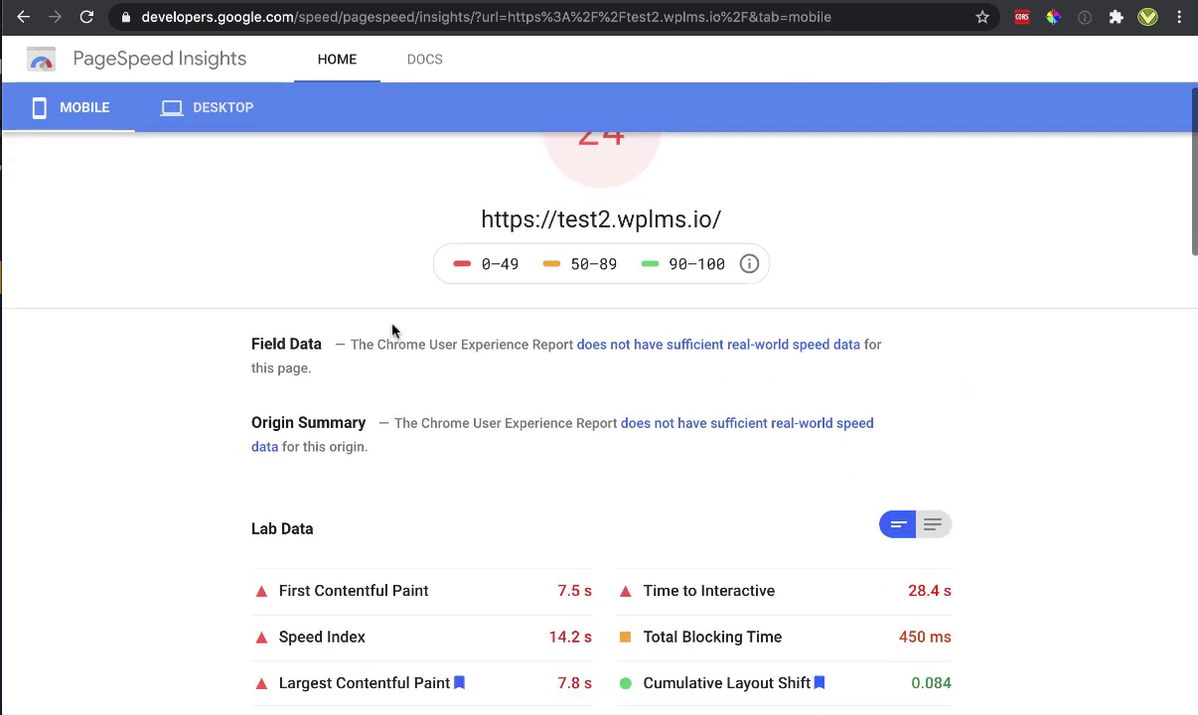
pyautogui.scroll(3, 393, 328)
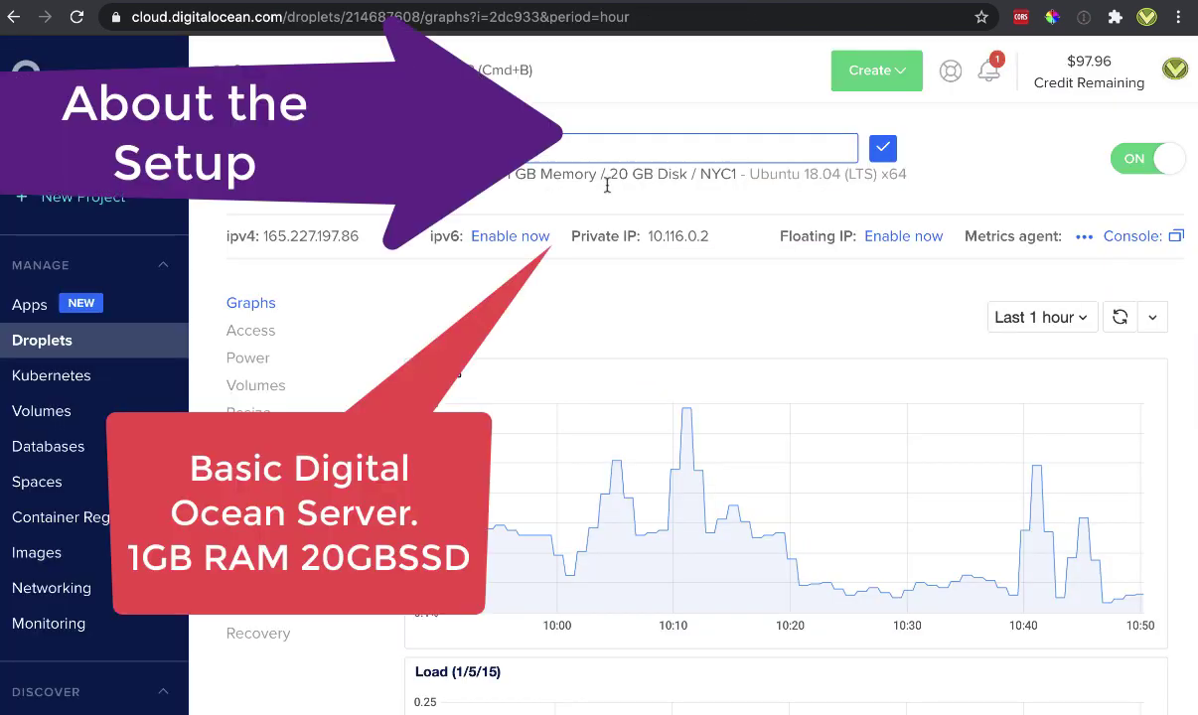
# Switch to DigitalOcean and examine the droplet's server specification and the image and plan options for creating droplets
pyautogui.moveTo(496, 175); pyautogui.dragTo(718, 173)
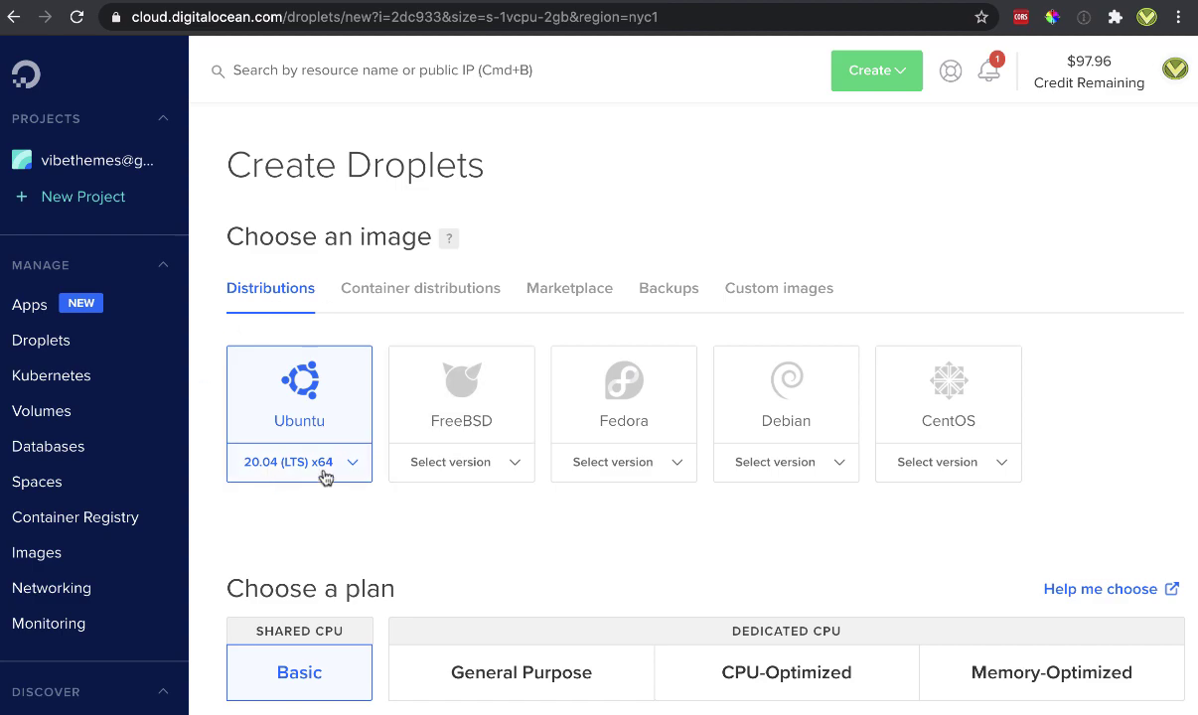
pyautogui.scroll(-1, 308, 489)
pyautogui.scroll(-1, 308, 489)
pyautogui.scroll(-2, 339, 462)
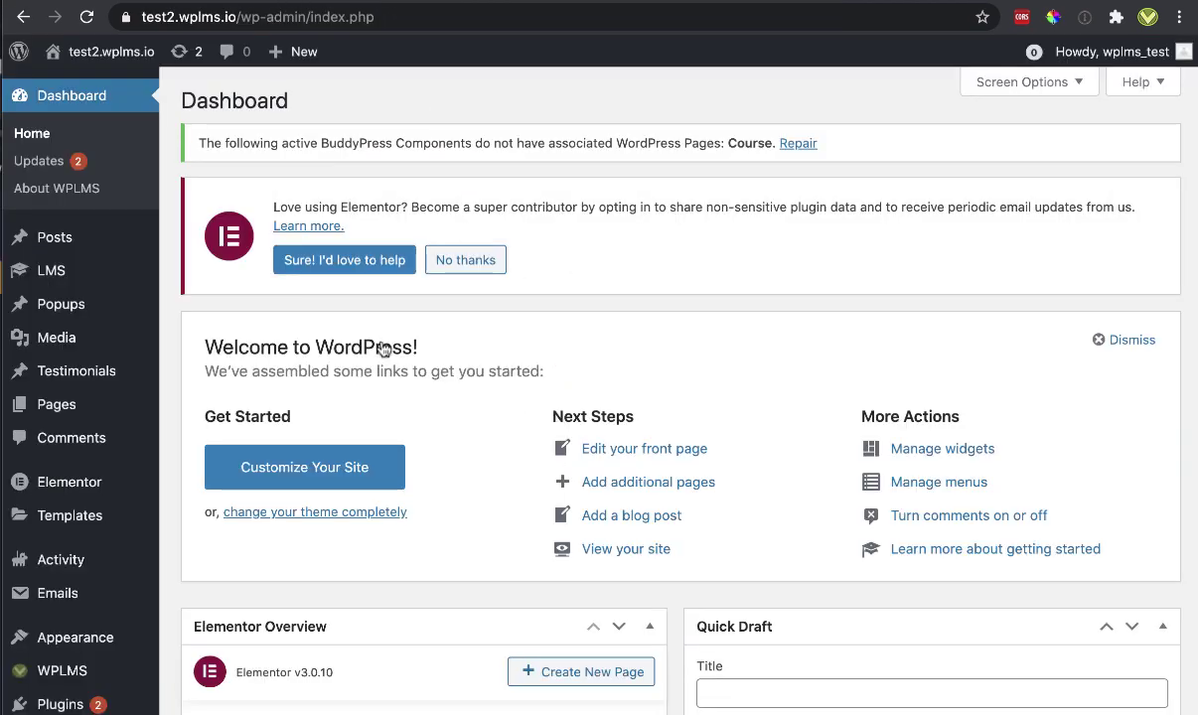
# Switch to the test2.wplms.io WordPress admin and open the WPLMS Miscellaneous settings at the script offloading options
pyautogui.scroll(-3, 397, 417)
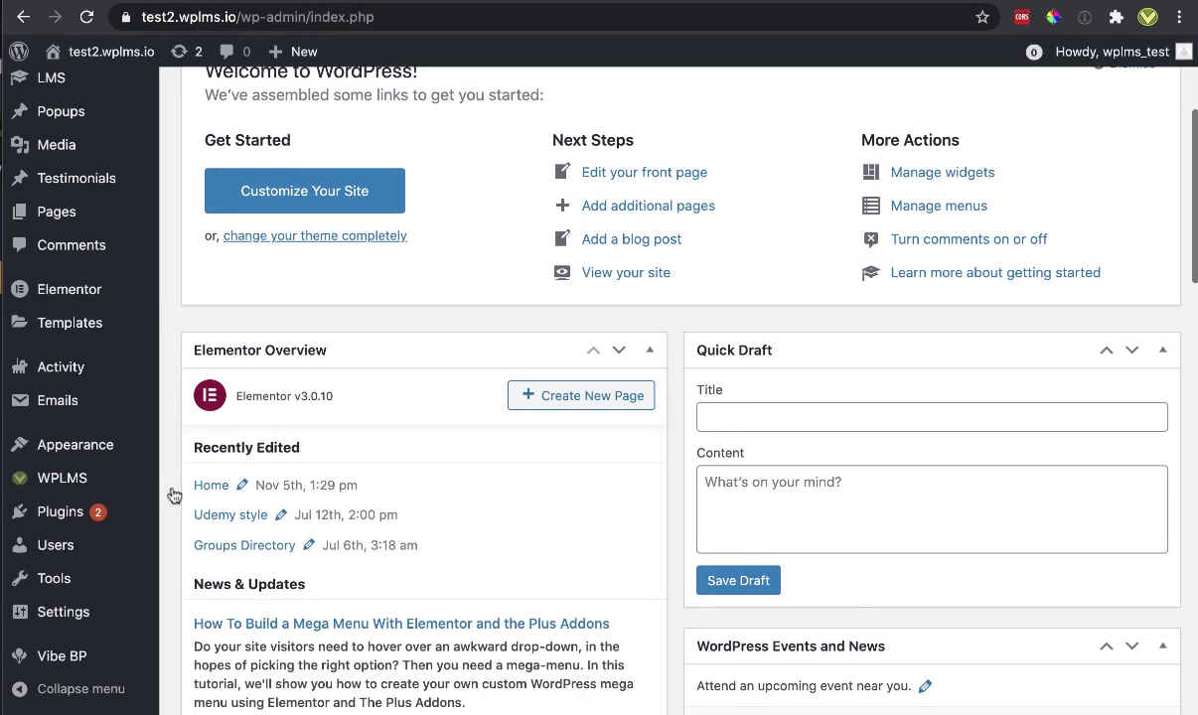
pyautogui.moveTo(106, 499)
pyautogui.click(211, 583)
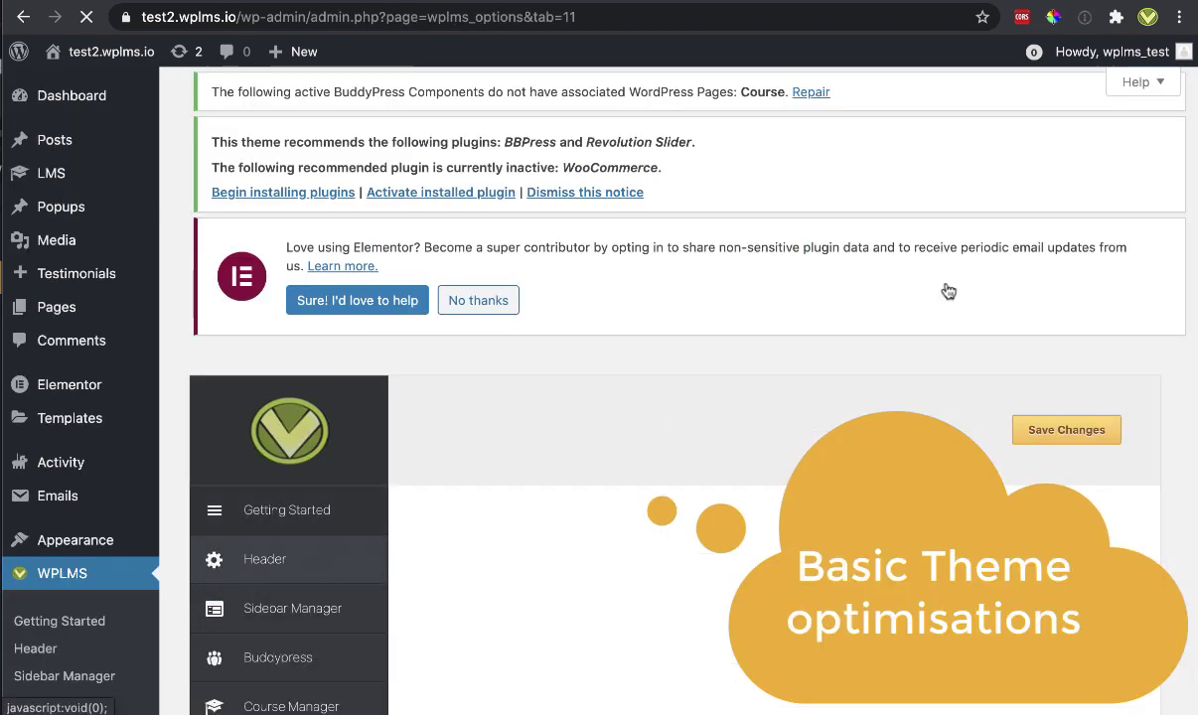
pyautogui.scroll(-3, 949, 291)
pyautogui.scroll(-5, 948, 291)
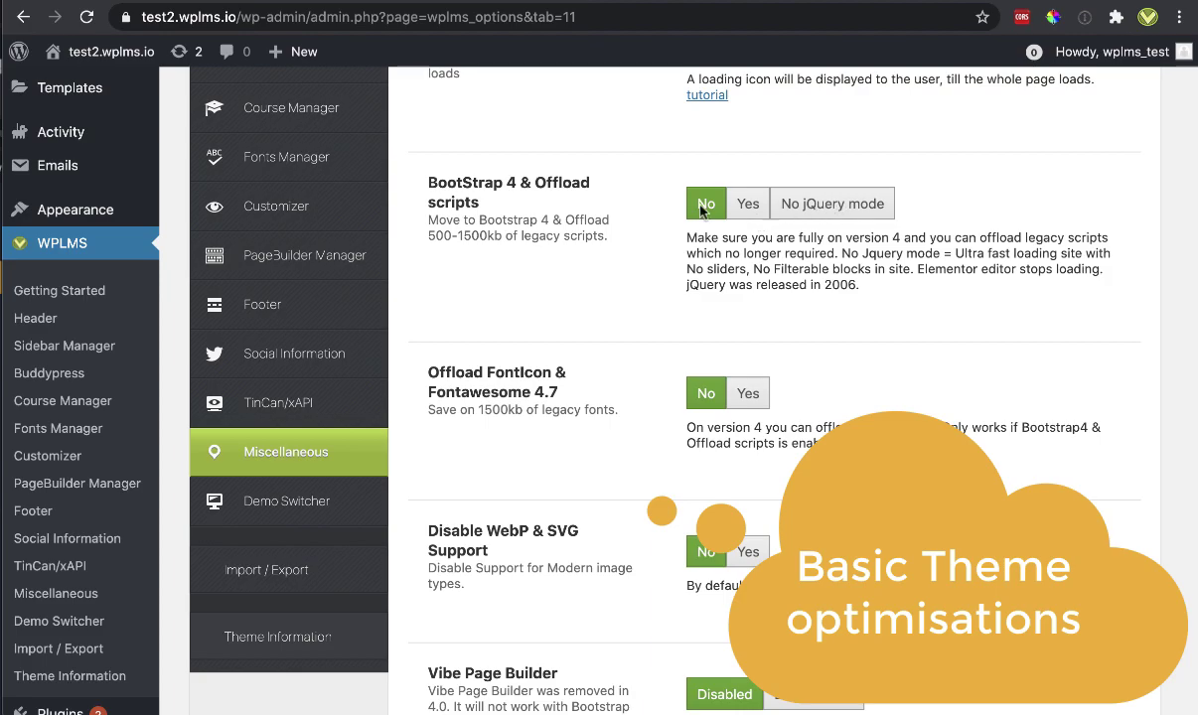
# Set the BootStrap 4 & Offload scripts option to No jQuery mode
pyautogui.tripleClick(532, 196)
pyautogui.click(542, 208)
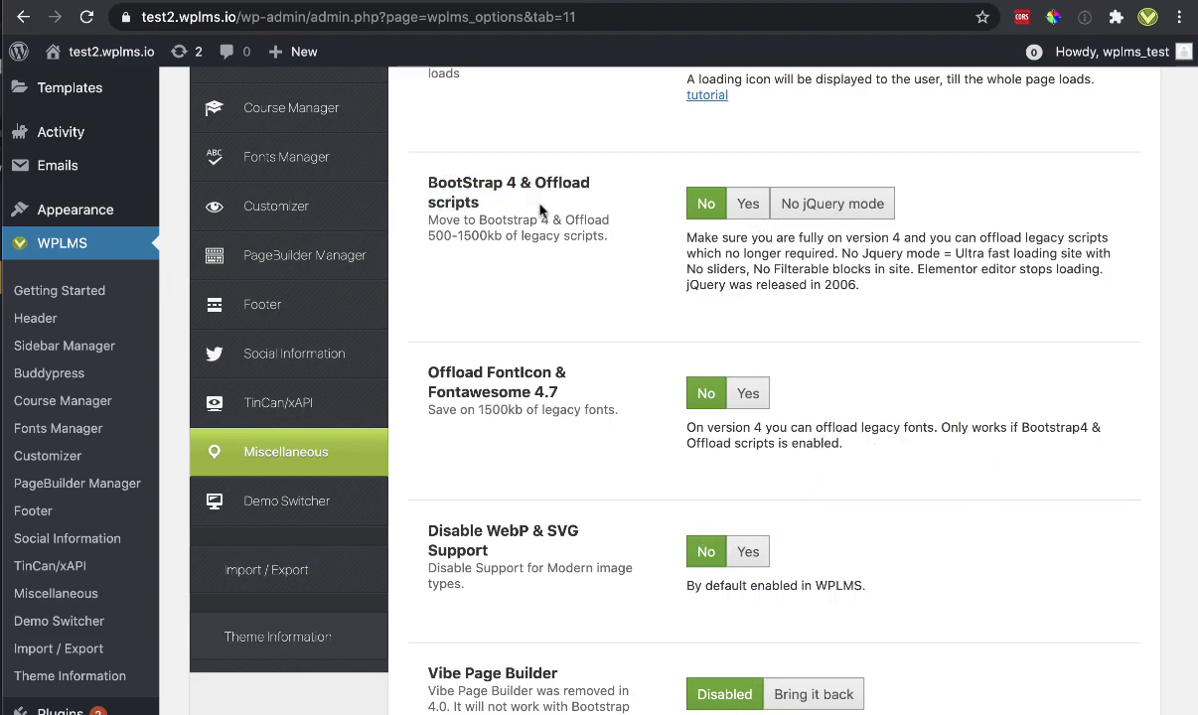
pyautogui.click(842, 204)
# Set Offload FontIcon & Fontawesome 4.7 to Yes and save the theme settings, declining to store the login
pyautogui.scroll(-5, 928, 387)
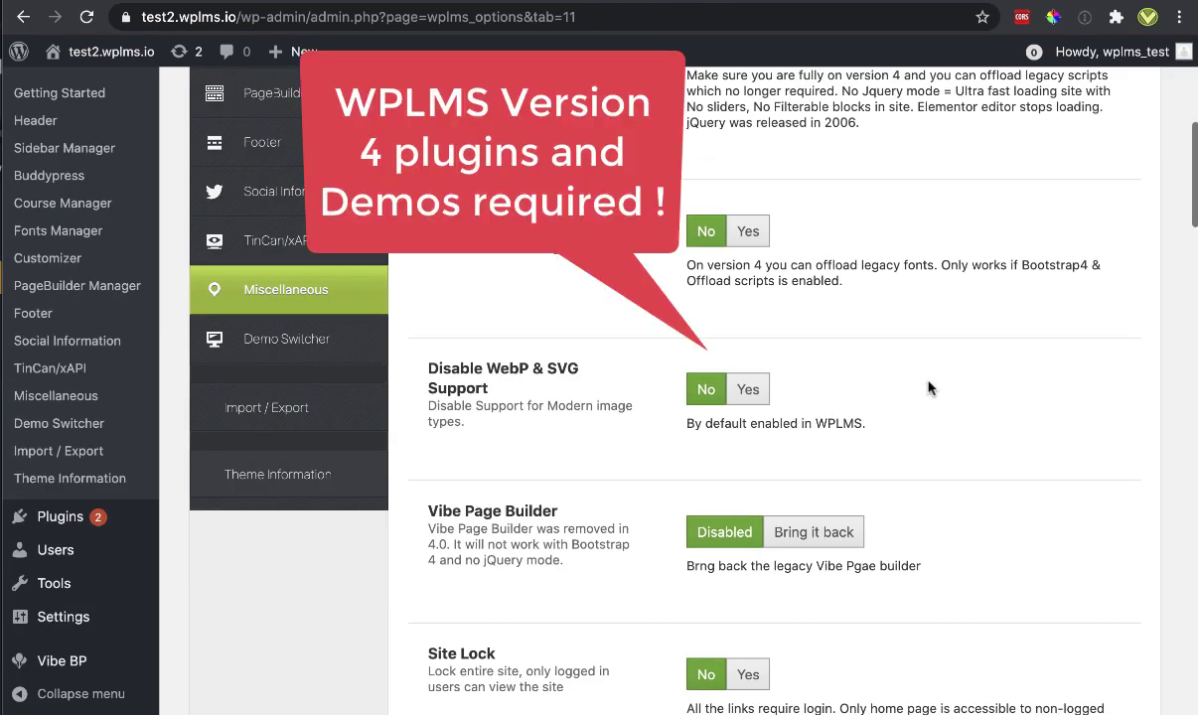
pyautogui.scroll(4, 929, 387)
pyautogui.scroll(-3, 747, 455)
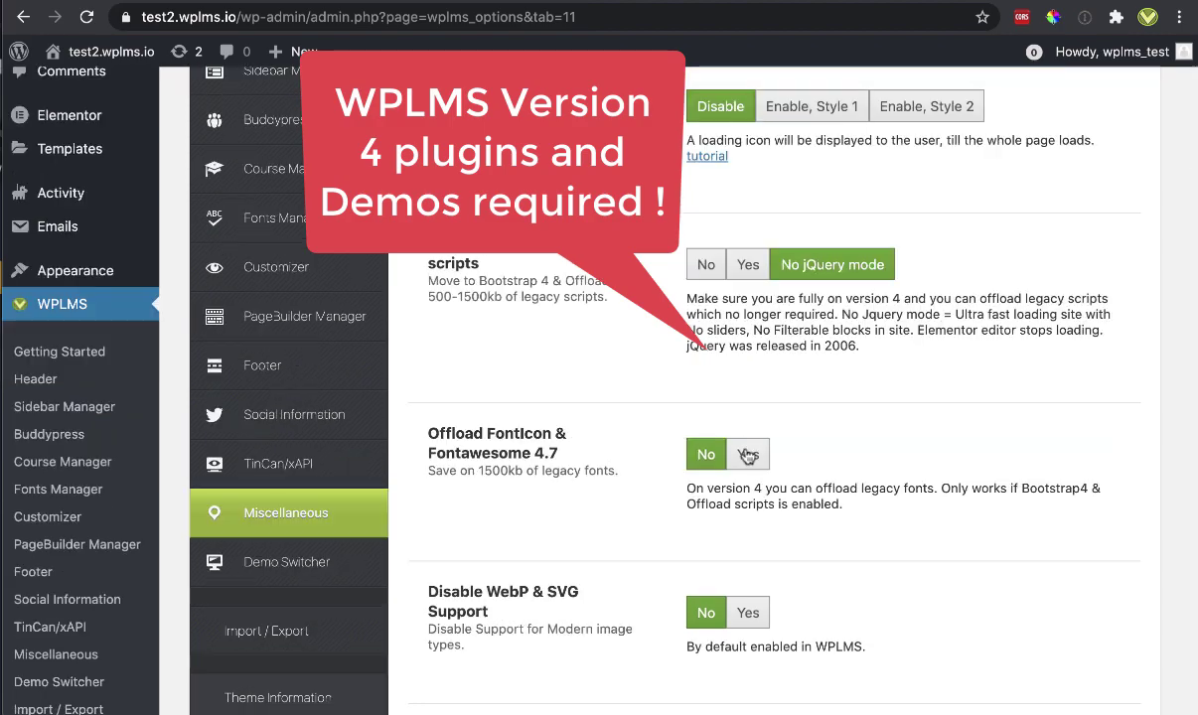
pyautogui.click(747, 454)
pyautogui.scroll(6, 747, 454)
pyautogui.scroll(-7, 747, 451)
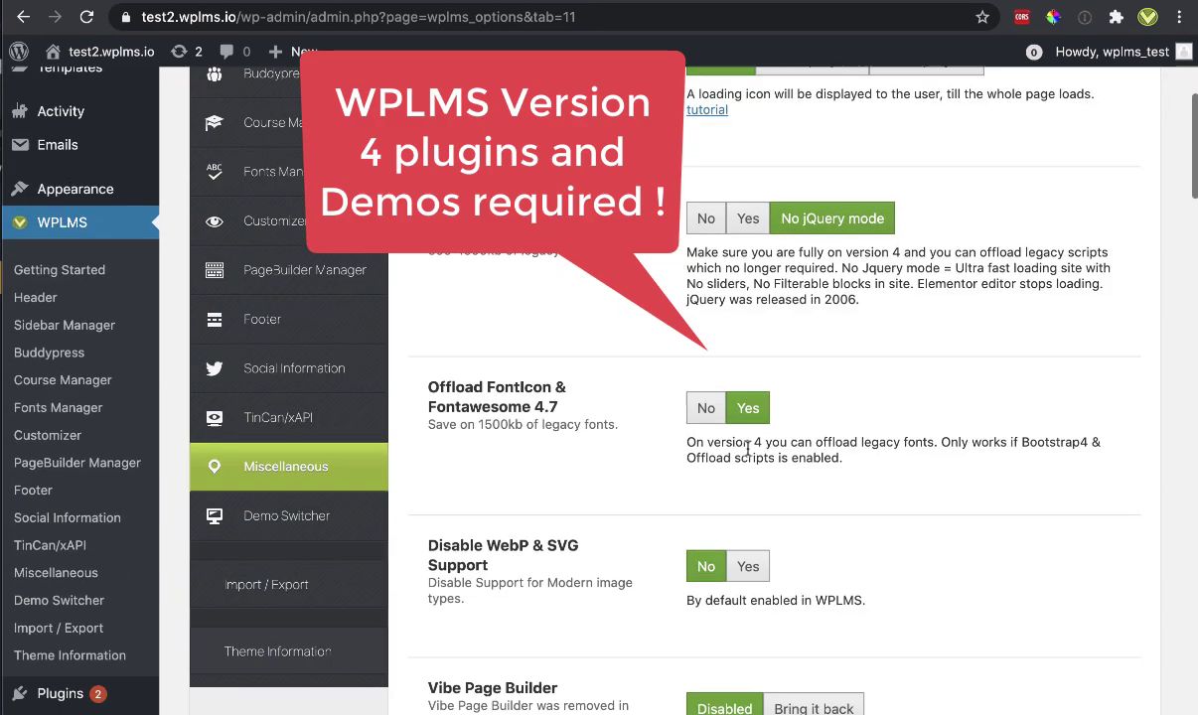
pyautogui.scroll(8, 731, 471)
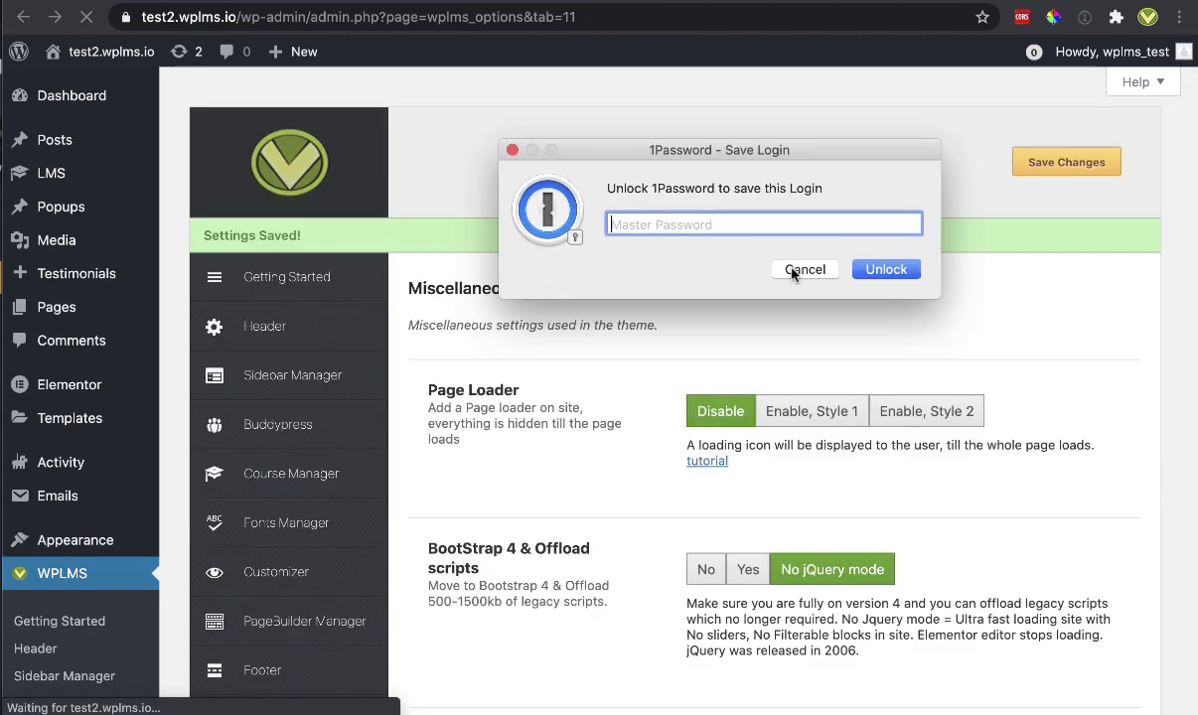
pyautogui.click(801, 268)
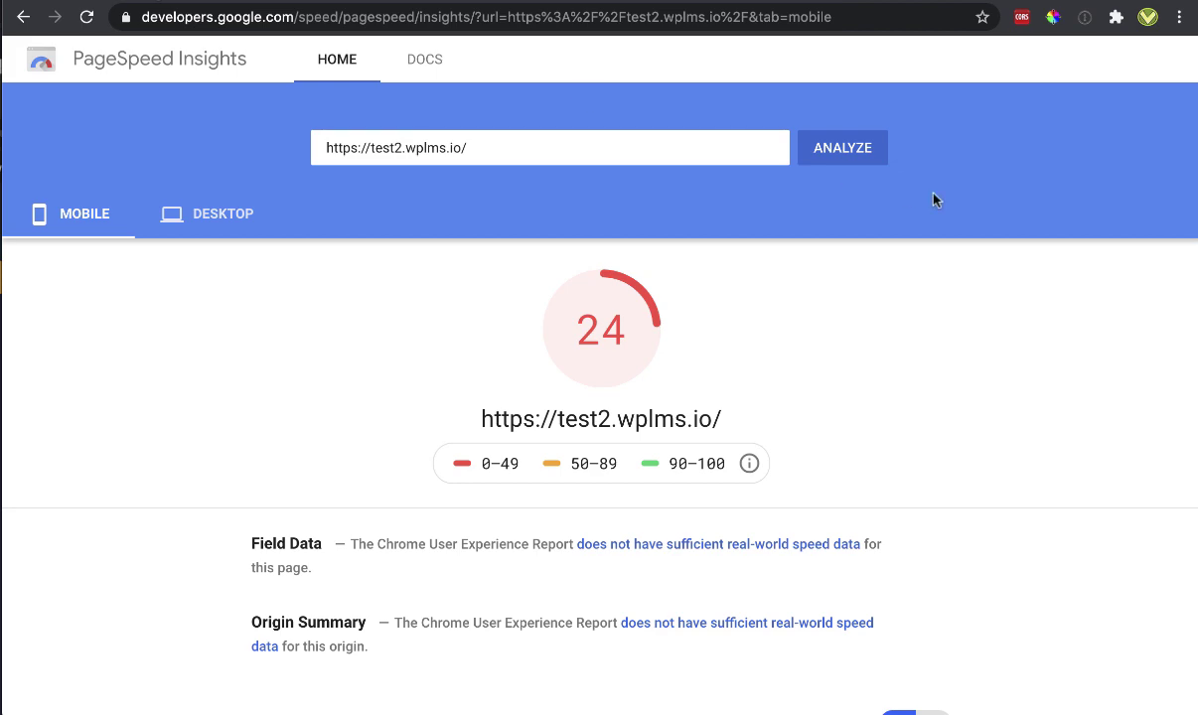
pyautogui.click(846, 148)
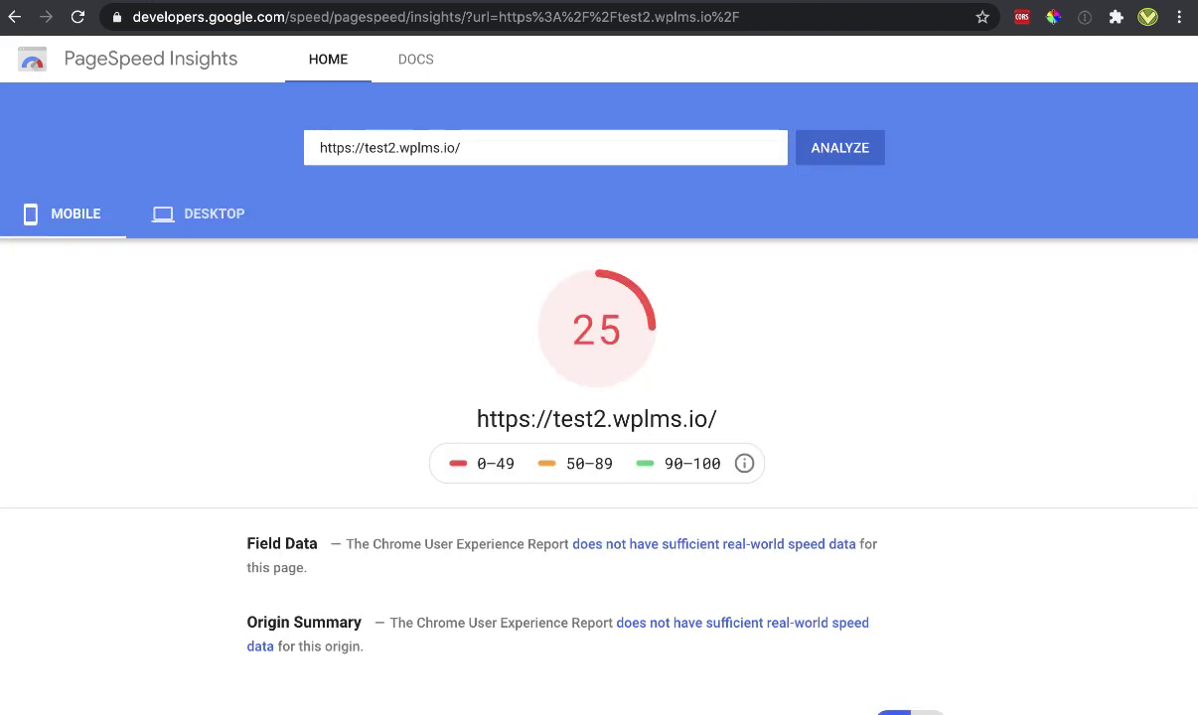
# Return to the WPLMS theme options, check the Miscellaneous settings, and open the Vibe BP general settings
pyautogui.click(417, 3)
pyautogui.scroll(-5, 688, 274)
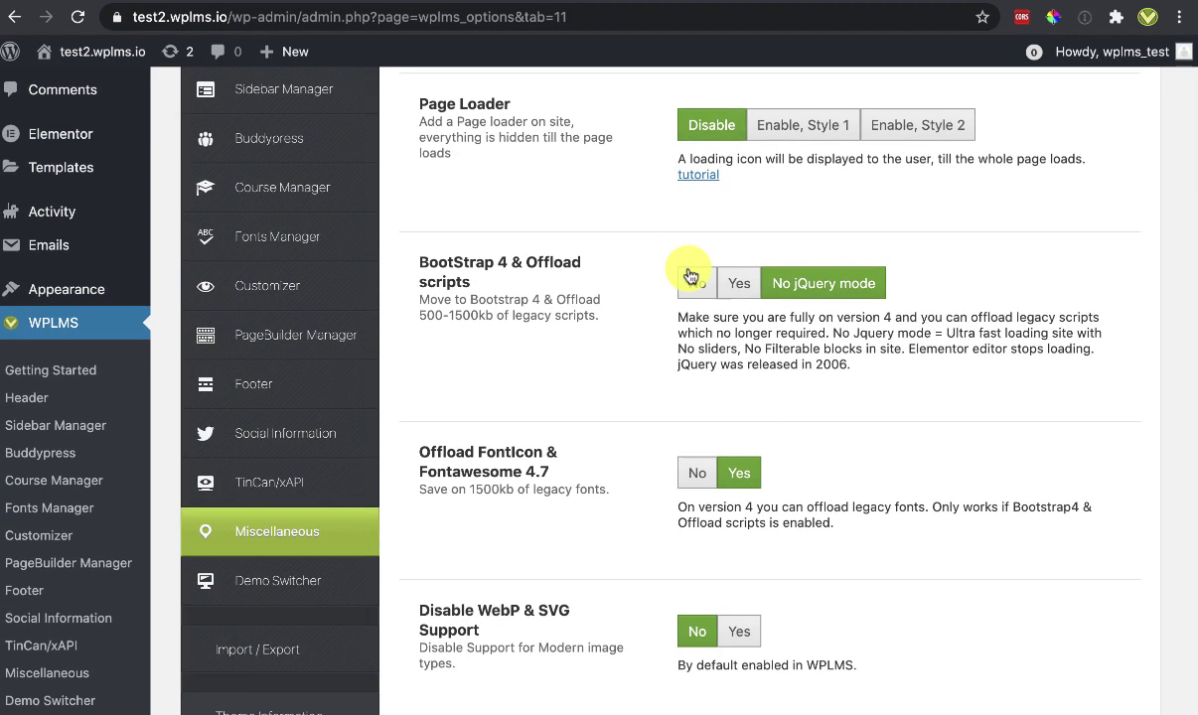
pyautogui.scroll(-3, 595, 410)
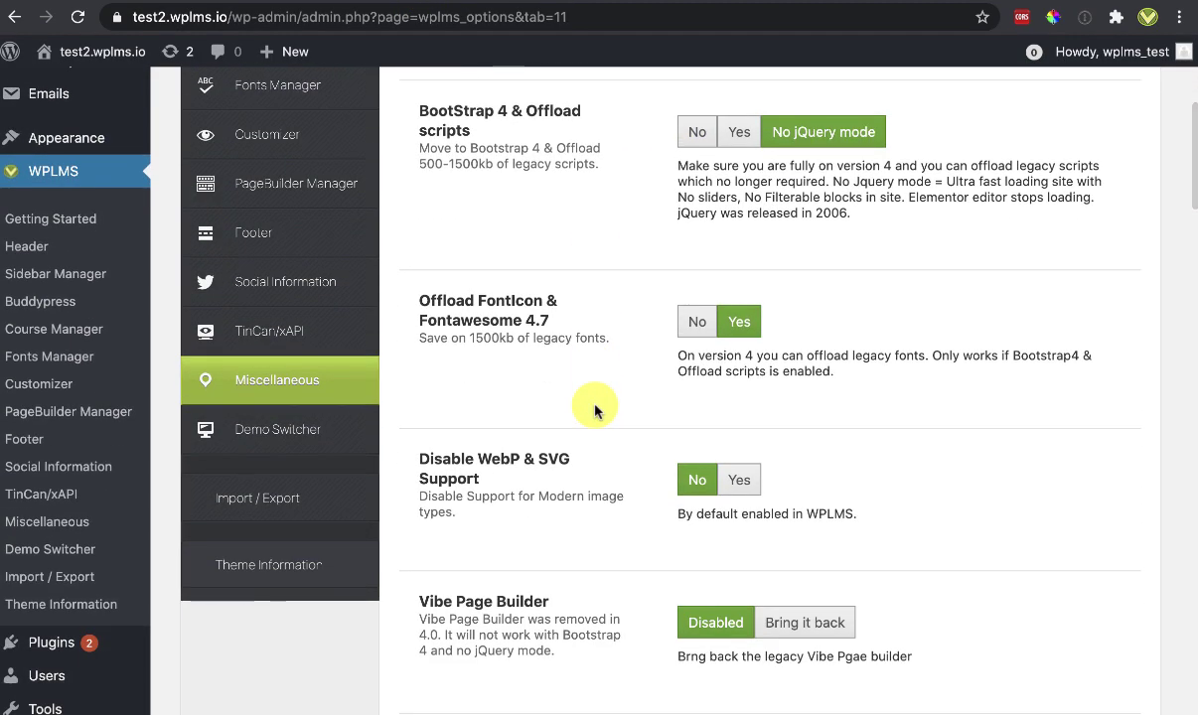
pyautogui.scroll(-3, 595, 410)
pyautogui.moveTo(59, 685)
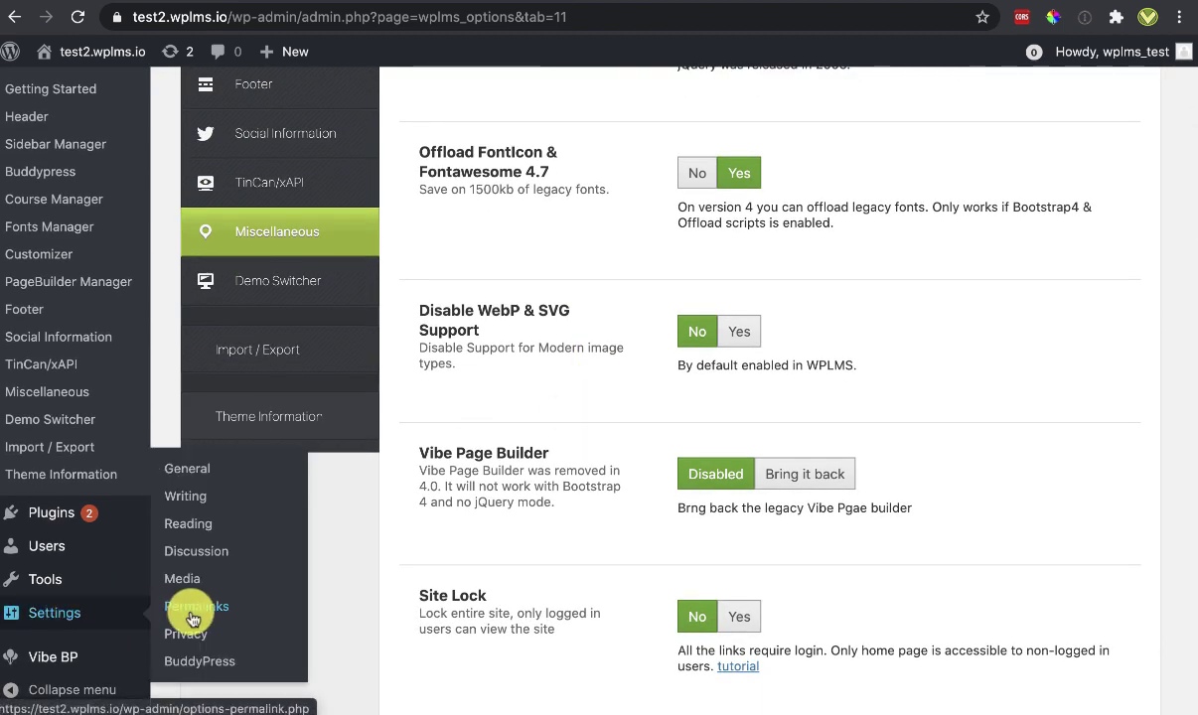
pyautogui.click(149, 660)
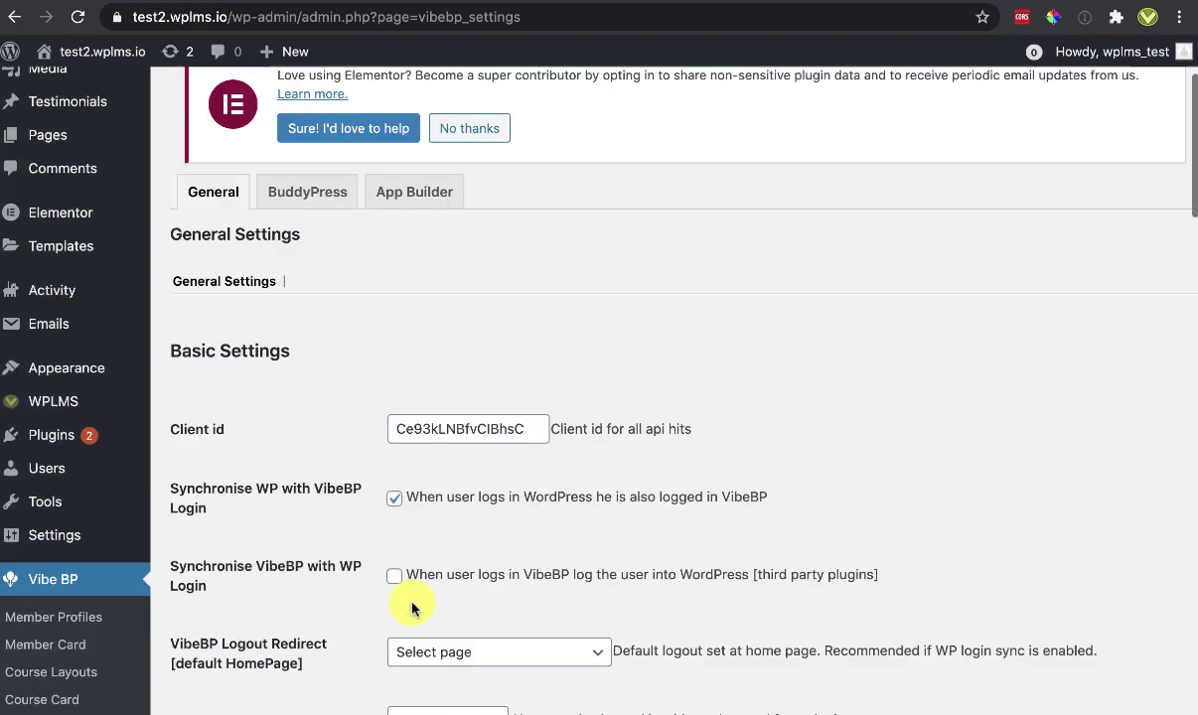
# Check the pages available for the BuddyPress on Single Page setting without choosing one
pyautogui.scroll(-3, 412, 608)
pyautogui.click(462, 453)
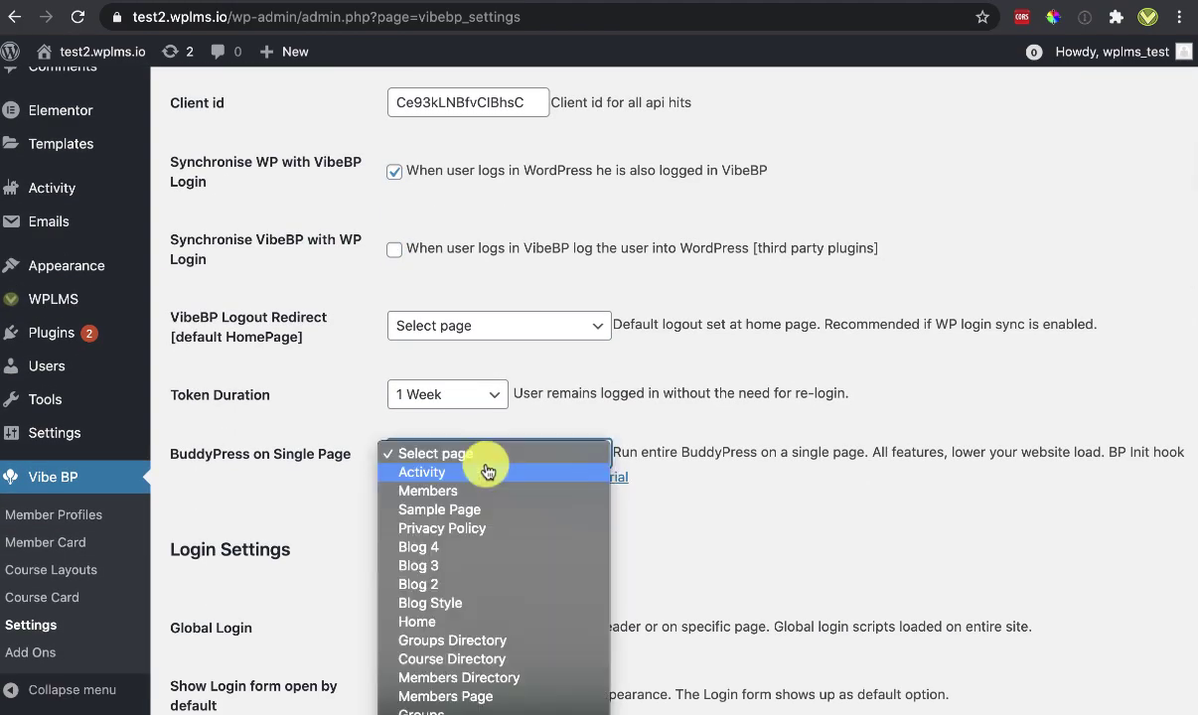
pyautogui.click(799, 467)
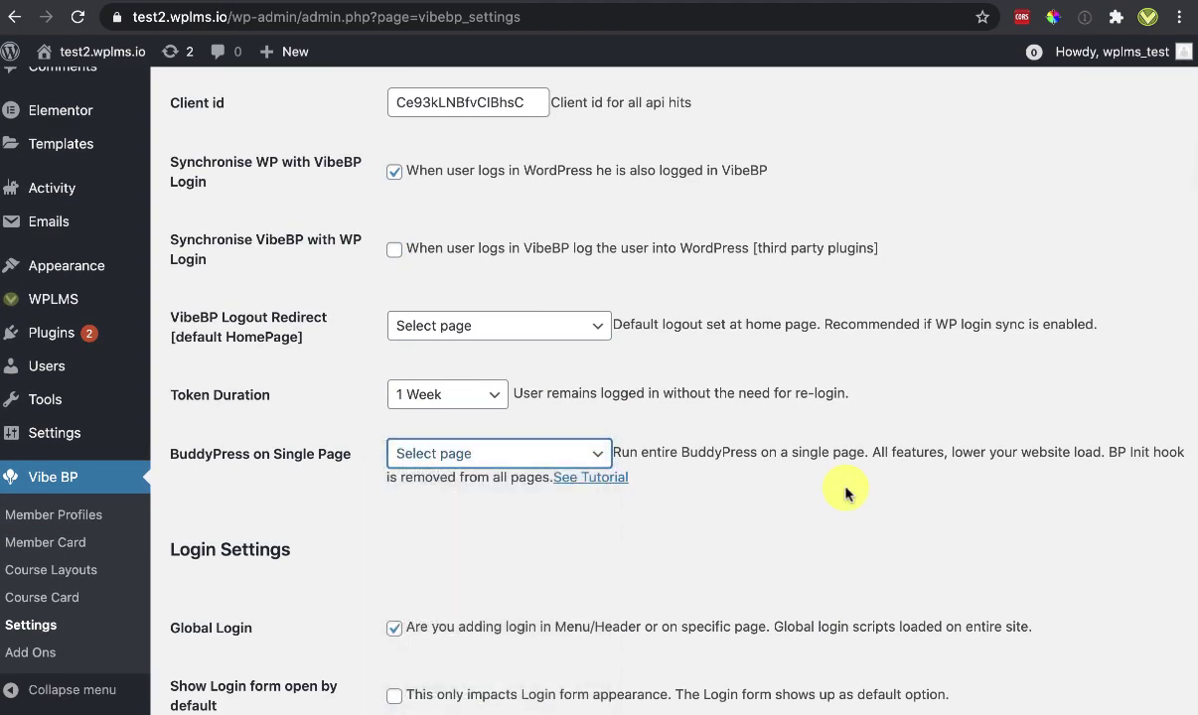
# Create a new WordPress page, dismiss the block editor welcome guide, and title the page "app"
pyautogui.scroll(5, 226, 346)
pyautogui.click(204, 346)
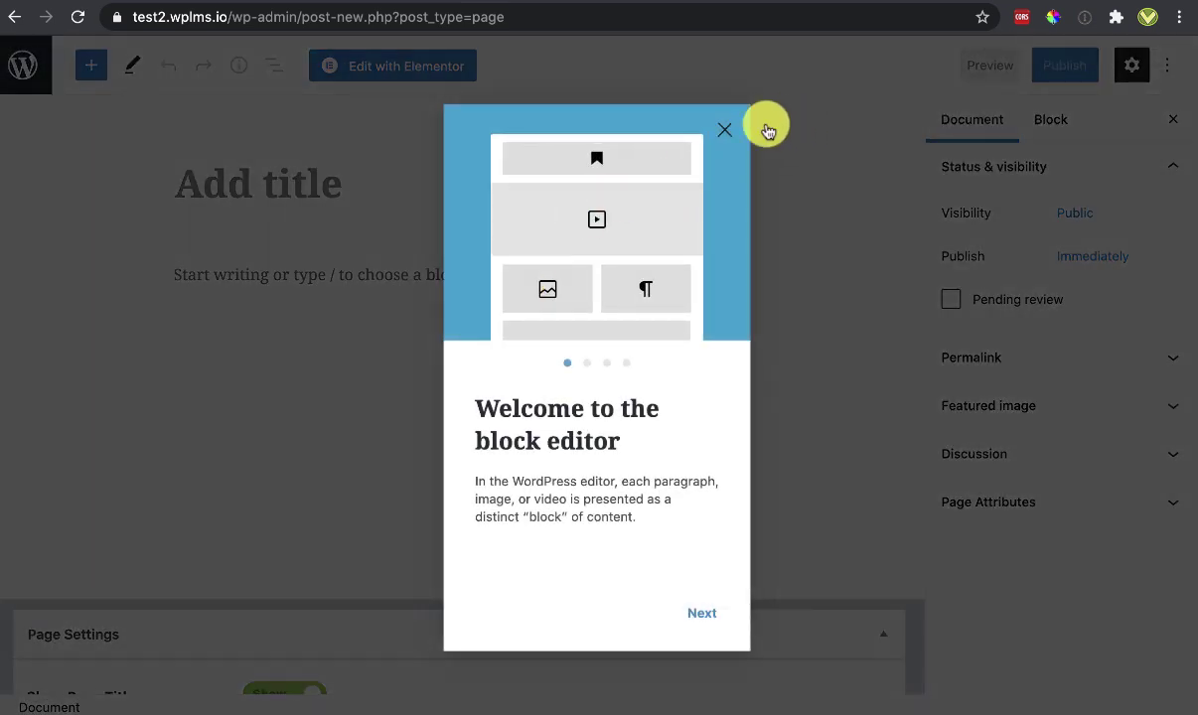
pyautogui.click(717, 135)
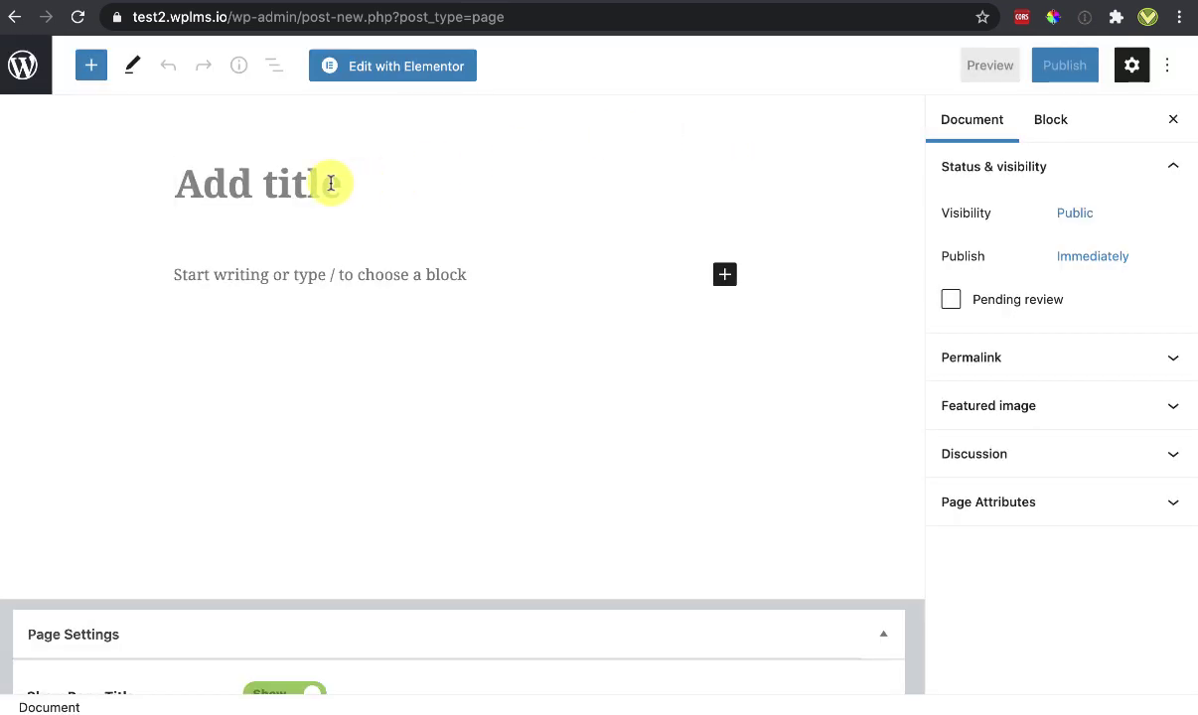
pyautogui.write('app')
# Add the shortcode [vibebp_profile] as a paragraph in the page body
pyautogui.click(275, 273)
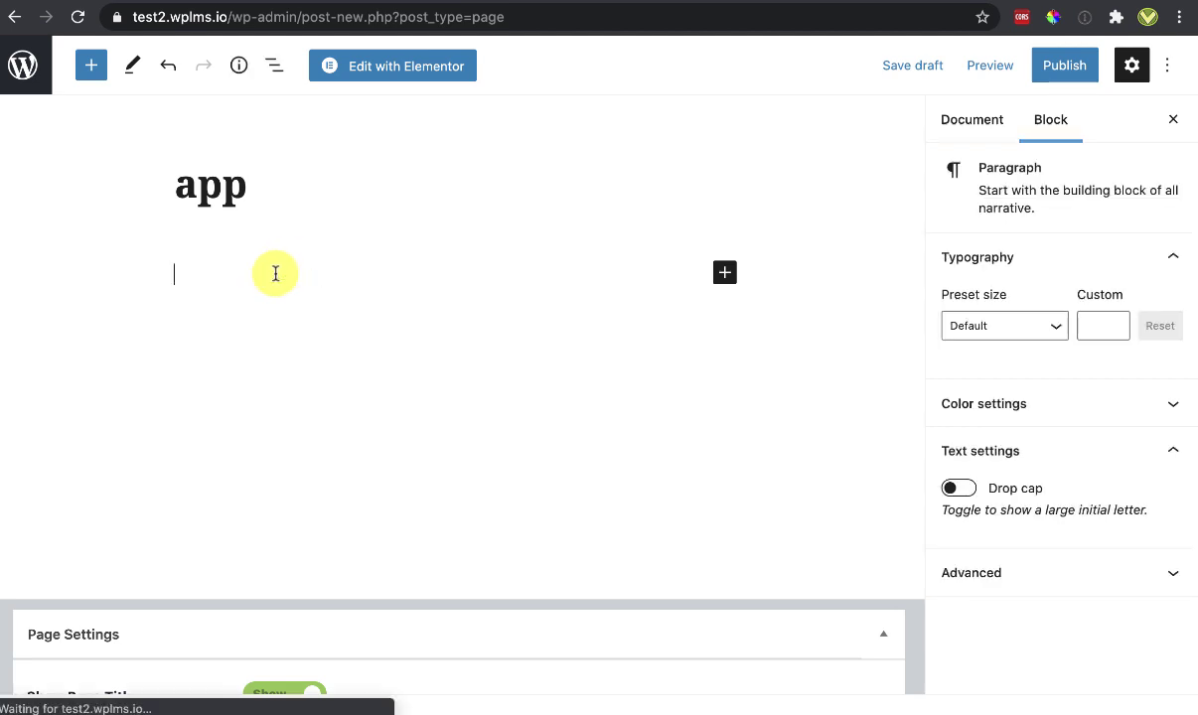
pyautogui.write('[vibebp')
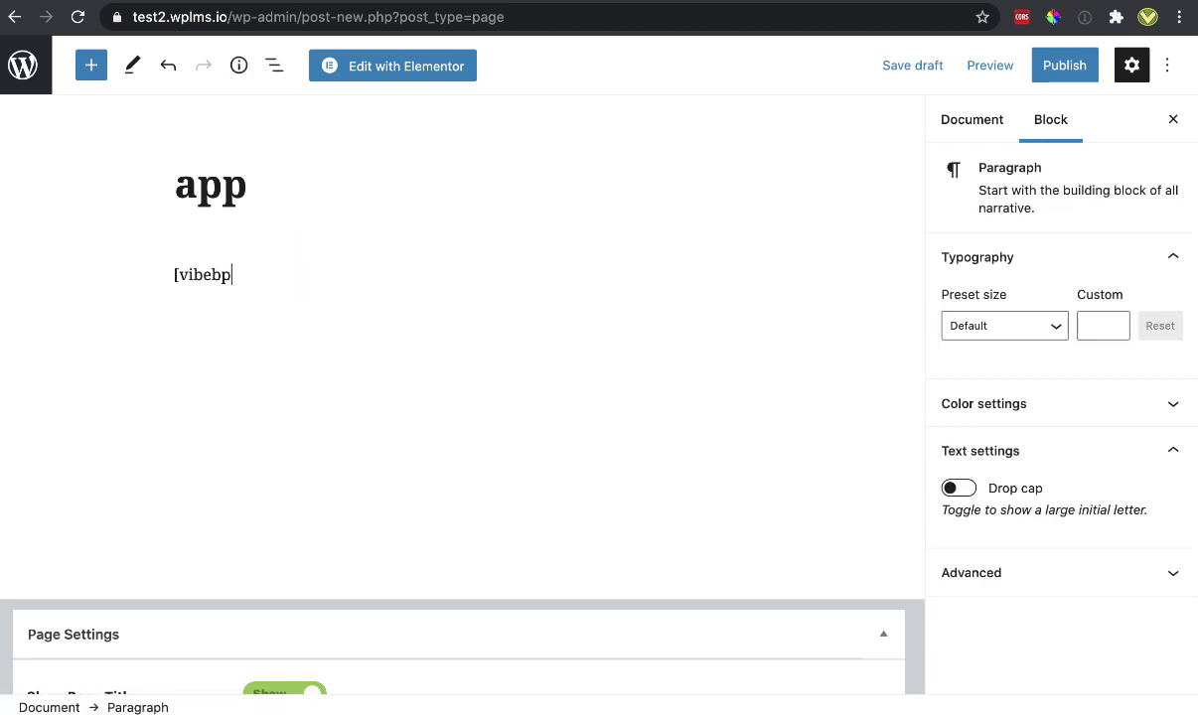
pyautogui.write('_login]')
pyautogui.press('Return')
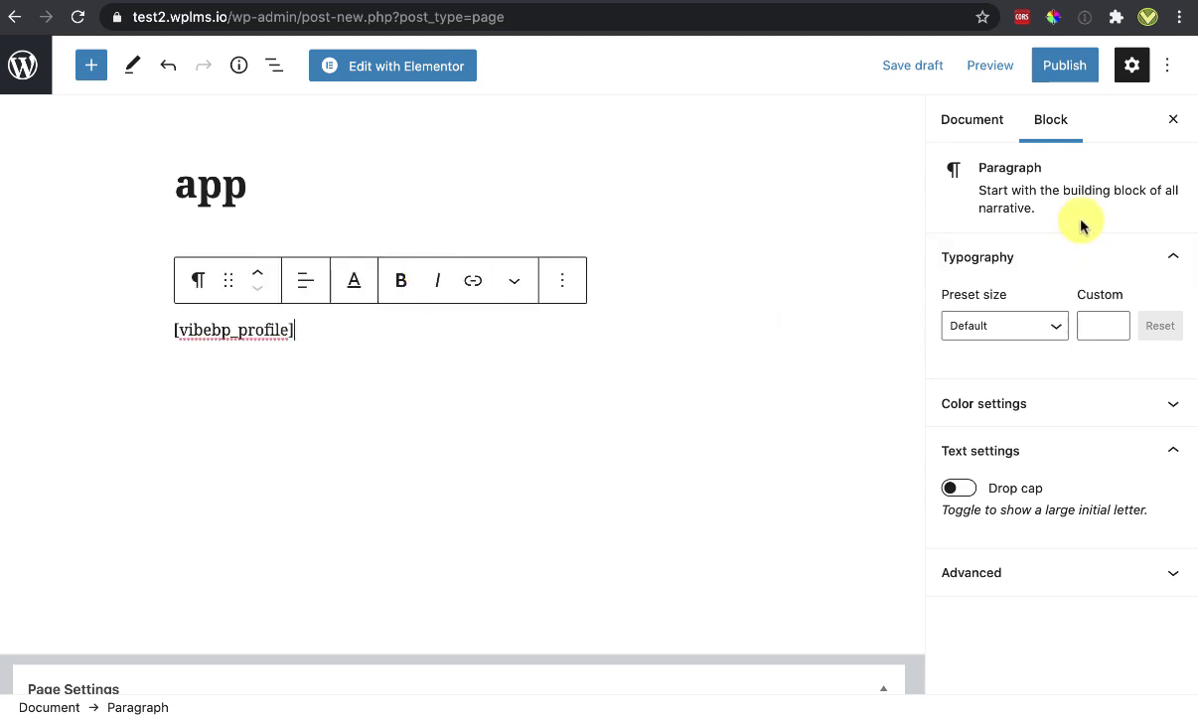
# Set the page template to BareBones (No Header,Footer) in the page attributes
pyautogui.click(981, 121)
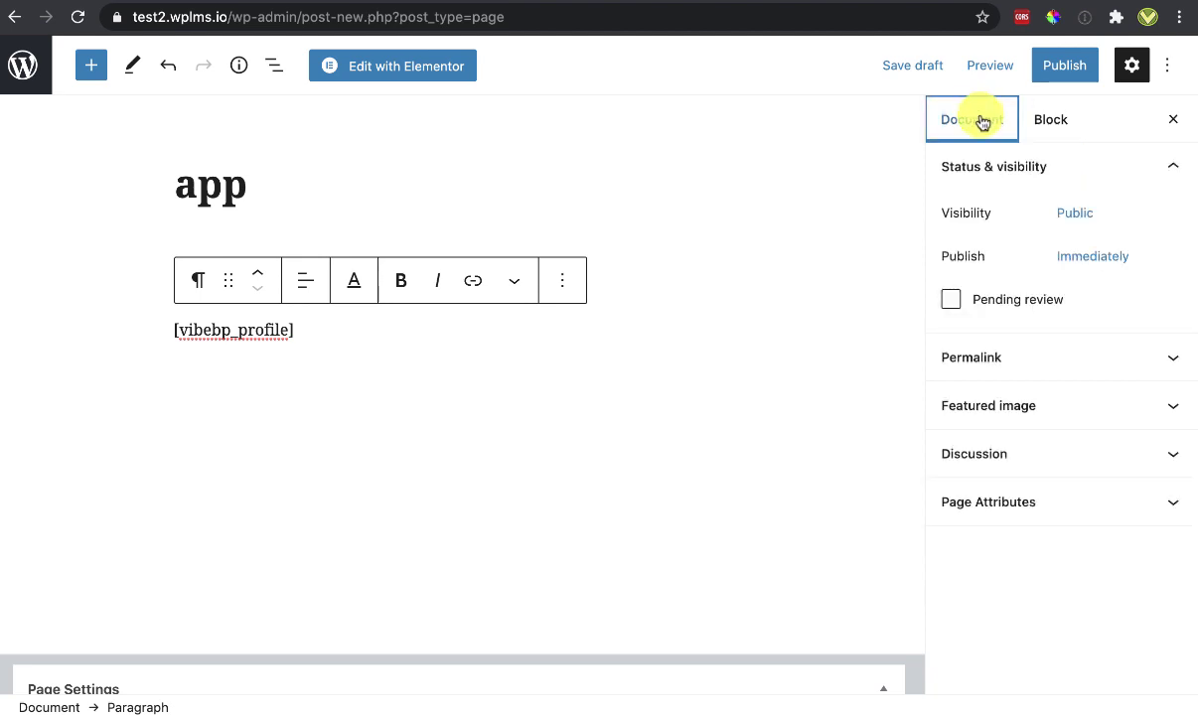
pyautogui.click(995, 502)
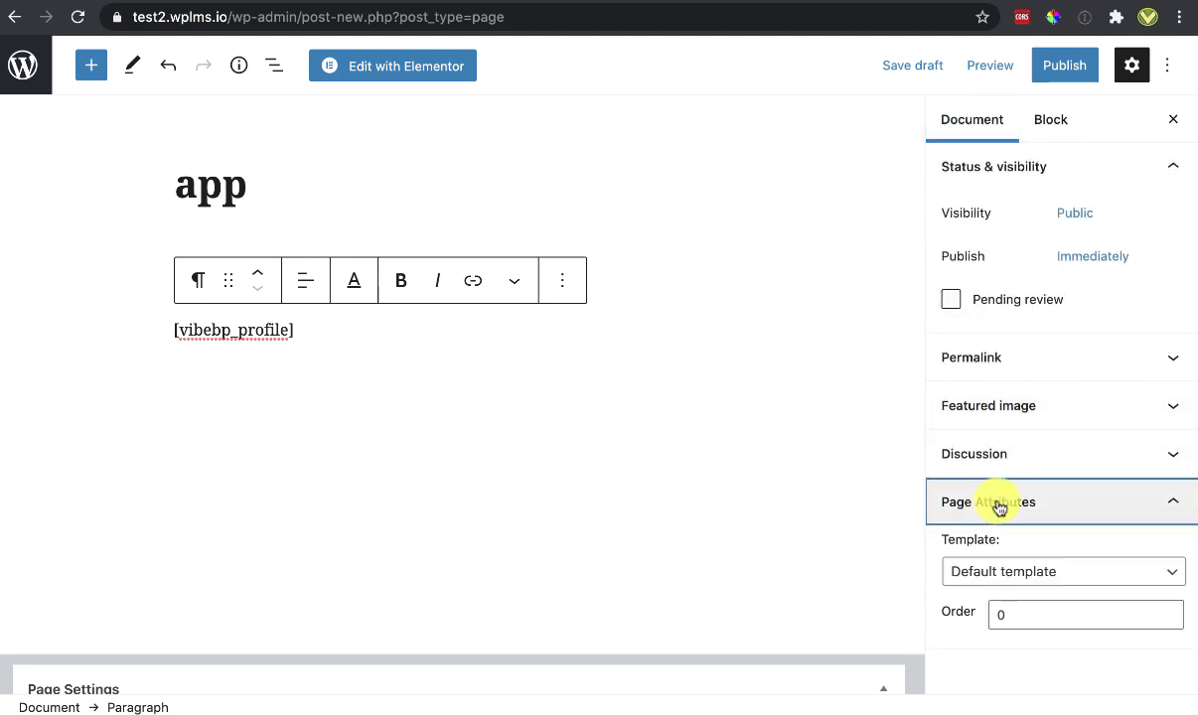
pyautogui.click(1025, 574)
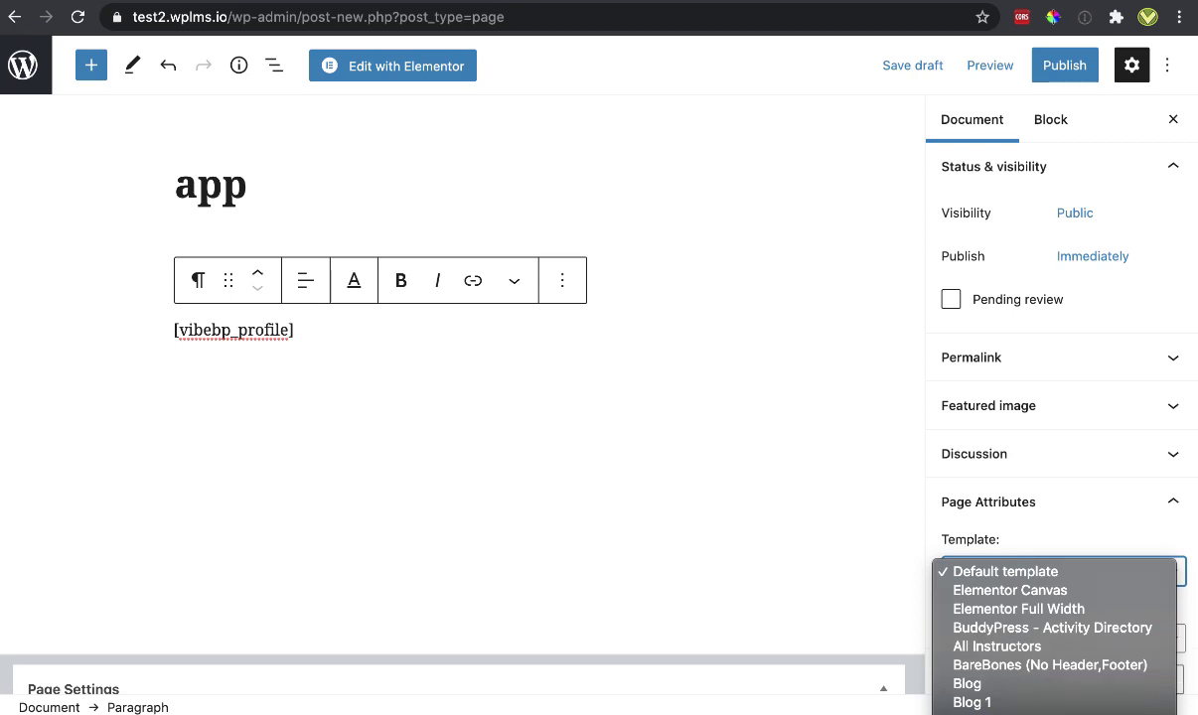
pyautogui.click(983, 664)
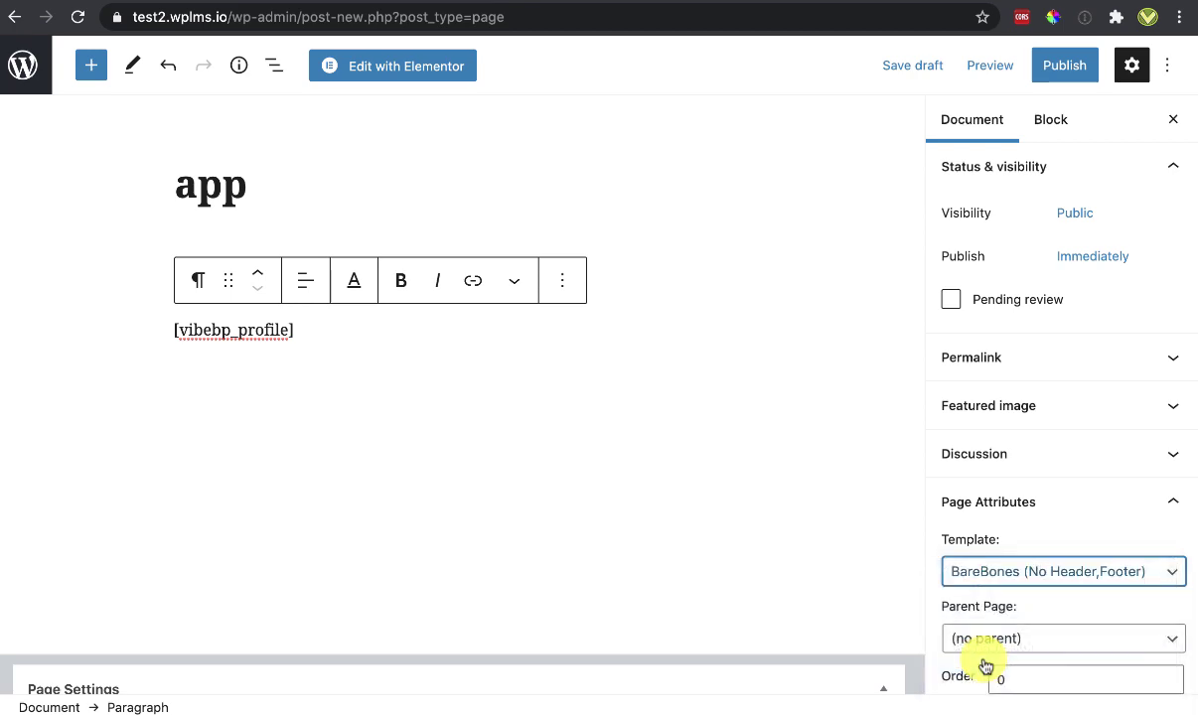
# Publish the "app" page and leave the block editor
pyautogui.click(1060, 69)
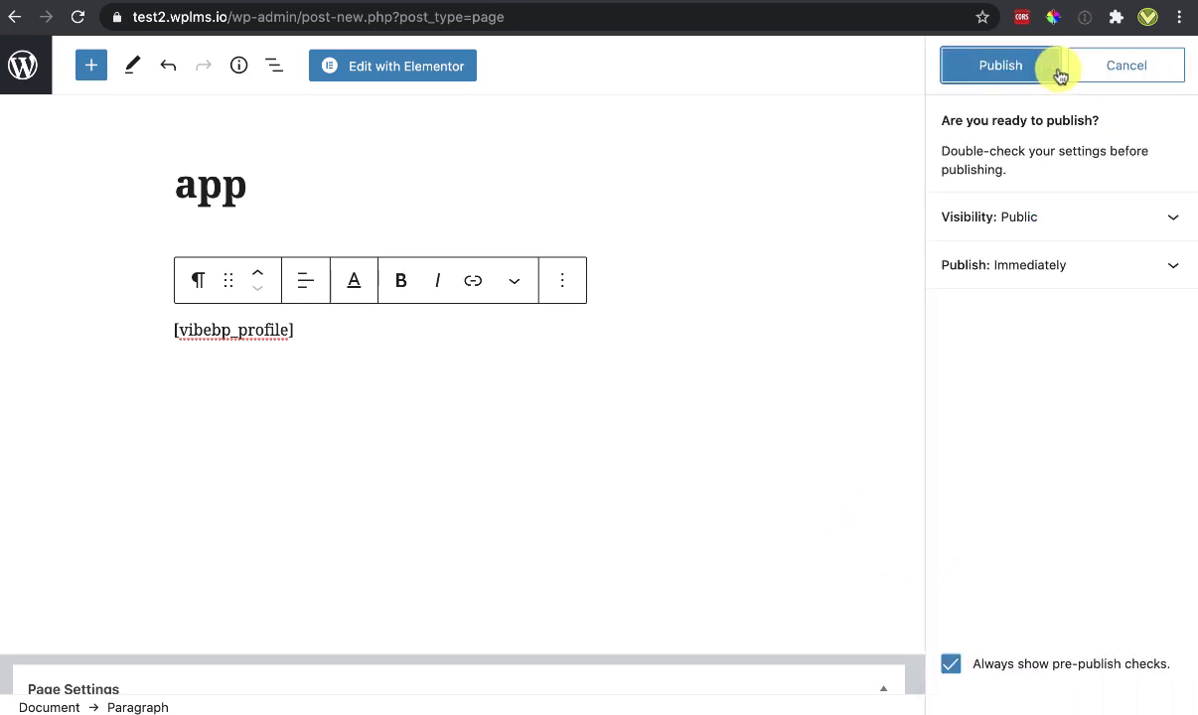
pyautogui.click(1031, 71)
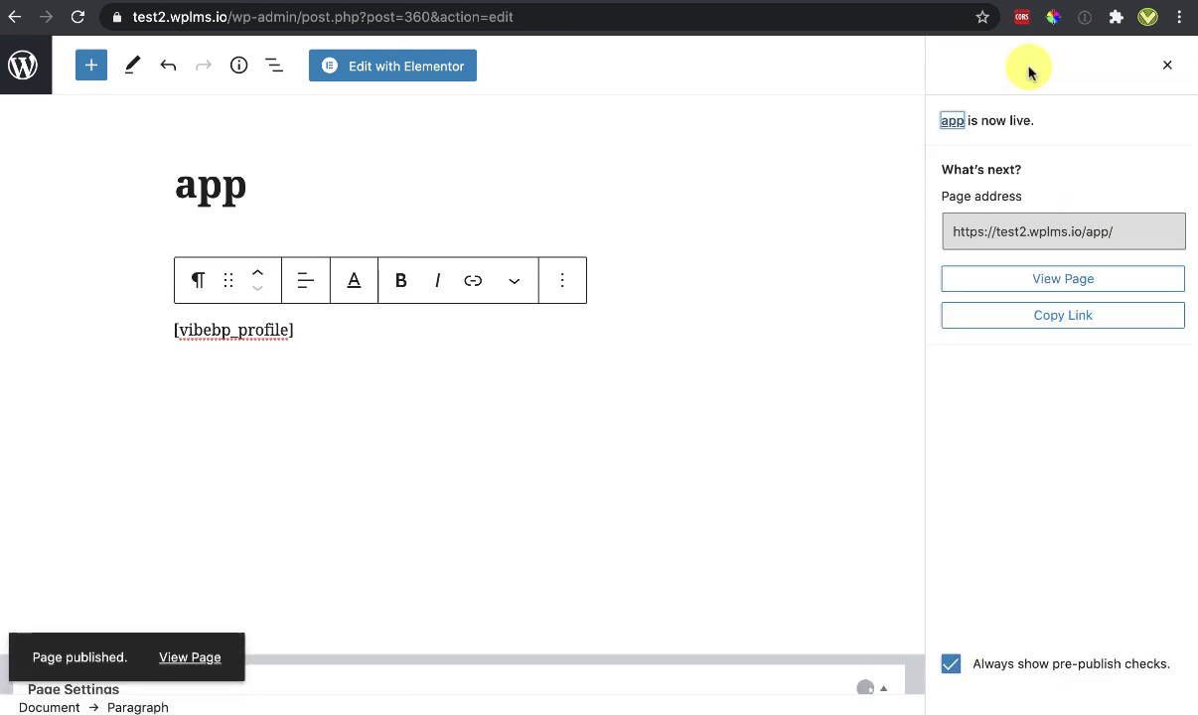
pyautogui.click(27, 61)
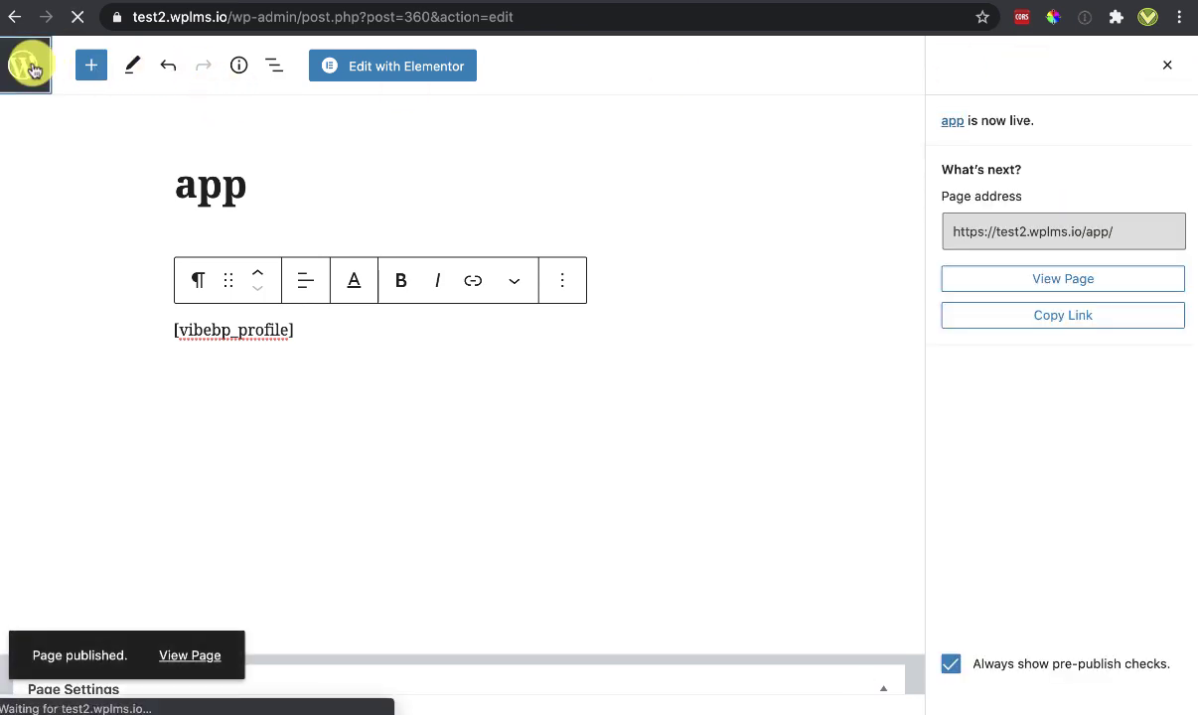
# In the Vibe BP settings, disable Global Login and set BuddyPress on Single Page to the "app" page
pyautogui.scroll(-6, 30, 318)
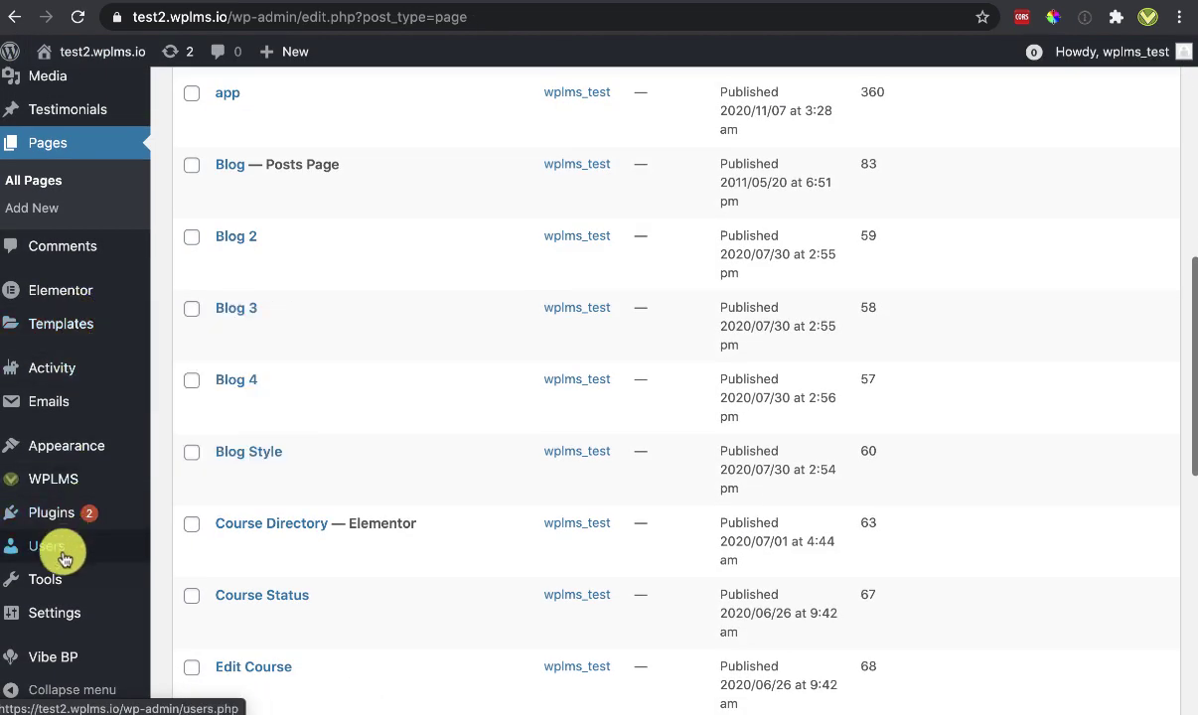
pyautogui.moveTo(48, 636)
pyautogui.click(171, 632)
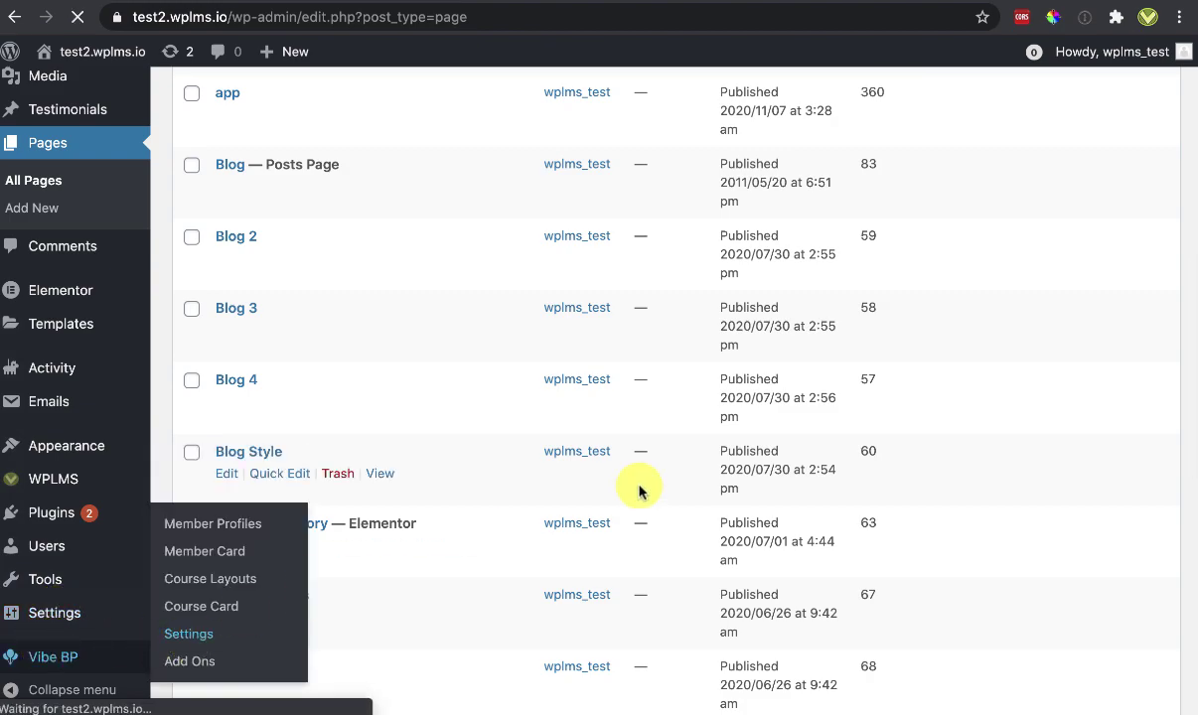
pyautogui.scroll(-7, 638, 490)
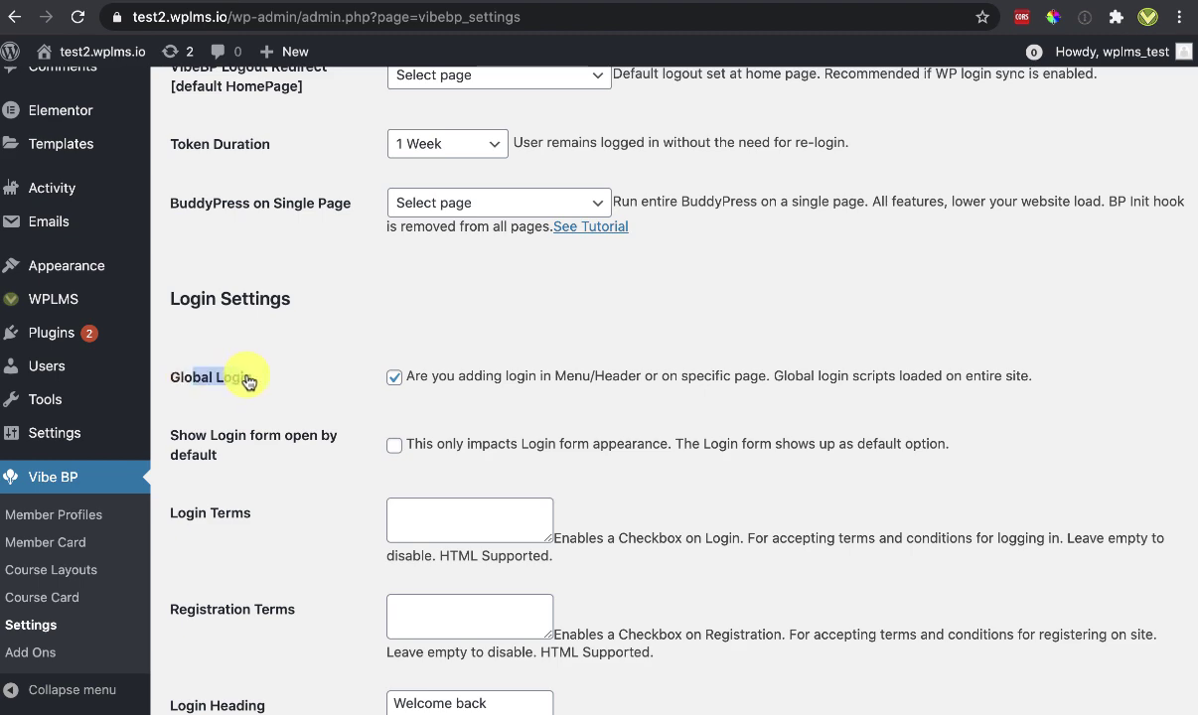
pyautogui.click(387, 381)
pyautogui.click(536, 203)
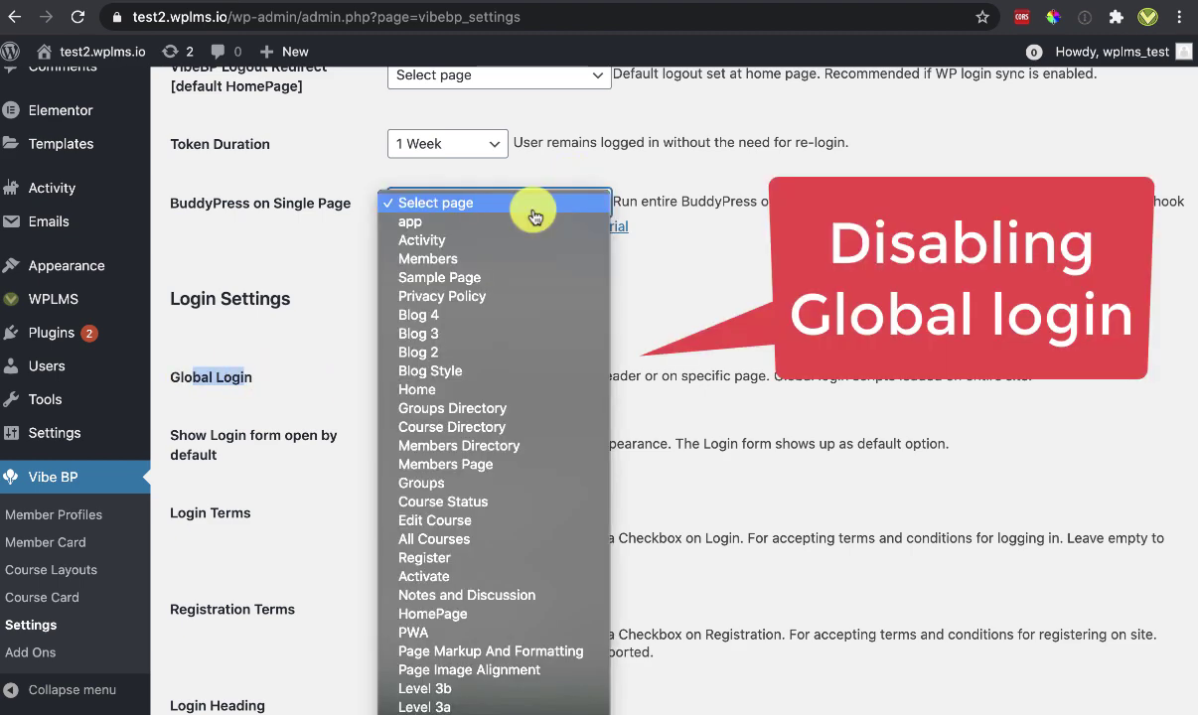
pyautogui.click(490, 219)
# Review the basic settings and save the Vibe BP general settings
pyautogui.scroll(2, 646, 356)
pyautogui.scroll(2, 645, 355)
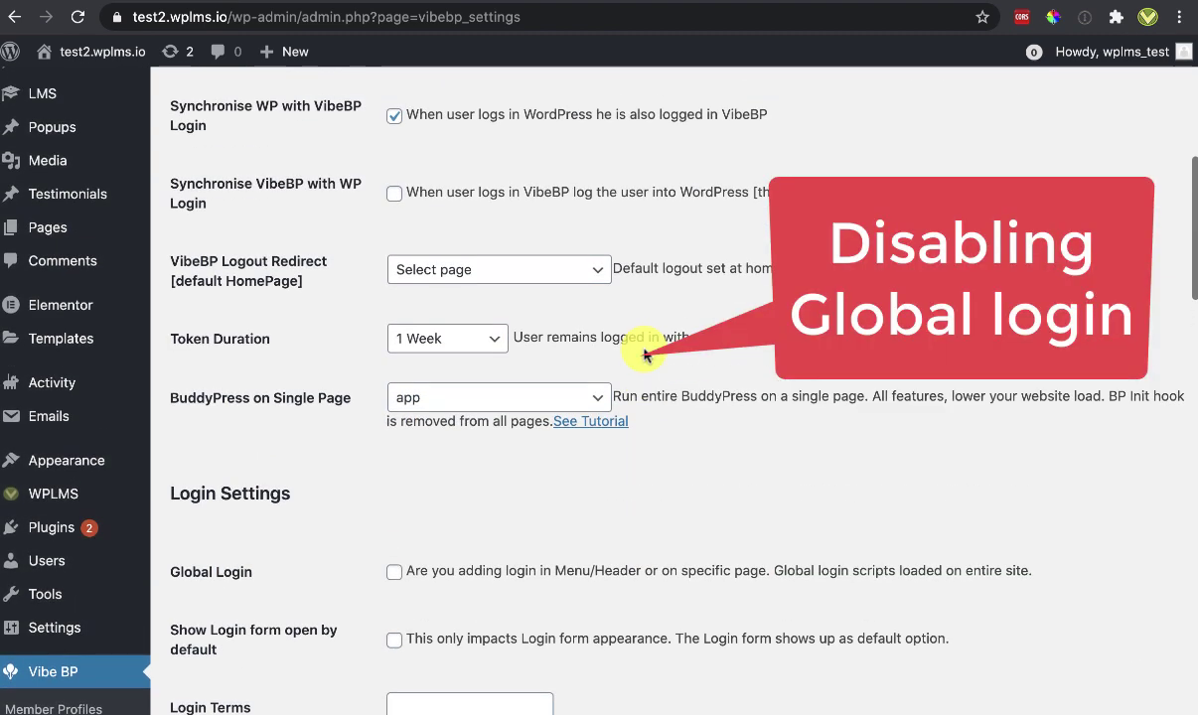
pyautogui.scroll(3, 716, 332)
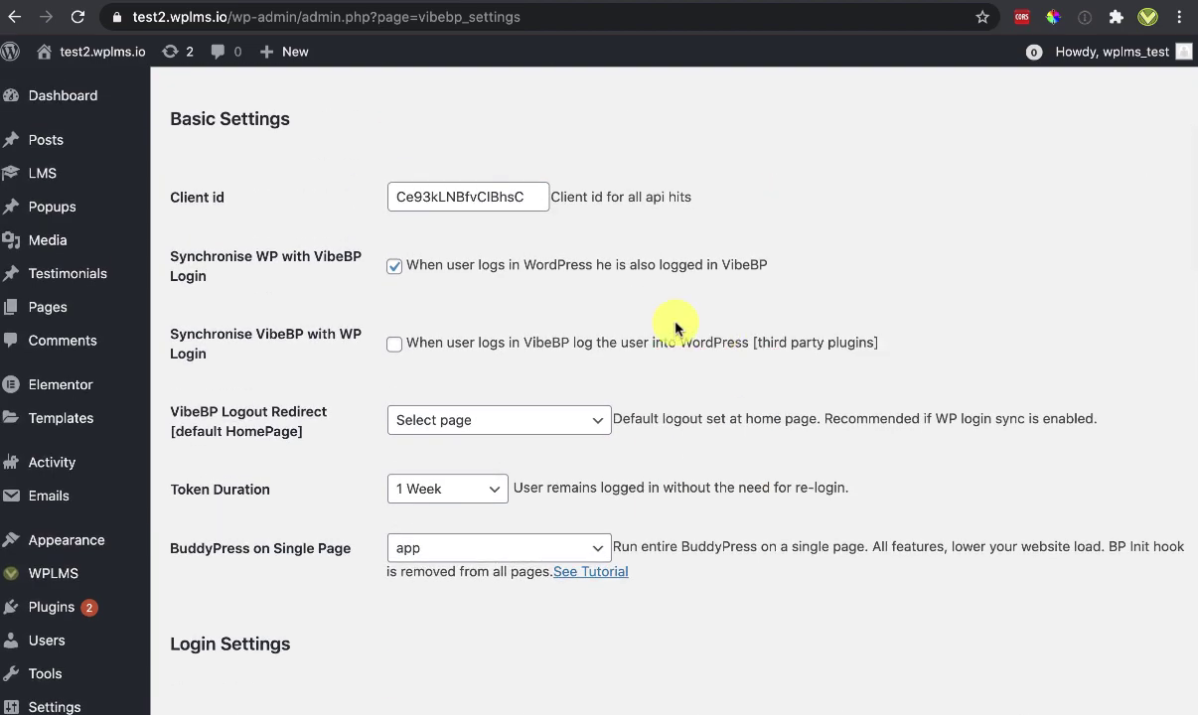
pyautogui.scroll(-12, 420, 456)
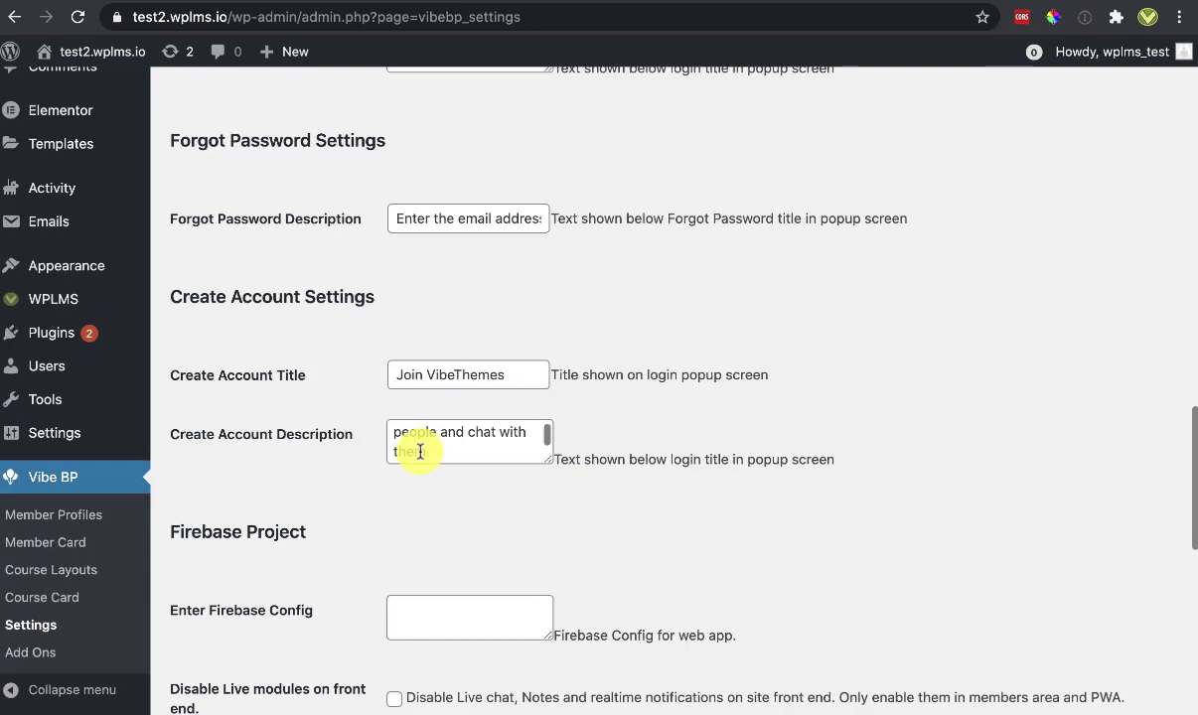
pyautogui.scroll(-10, 283, 530)
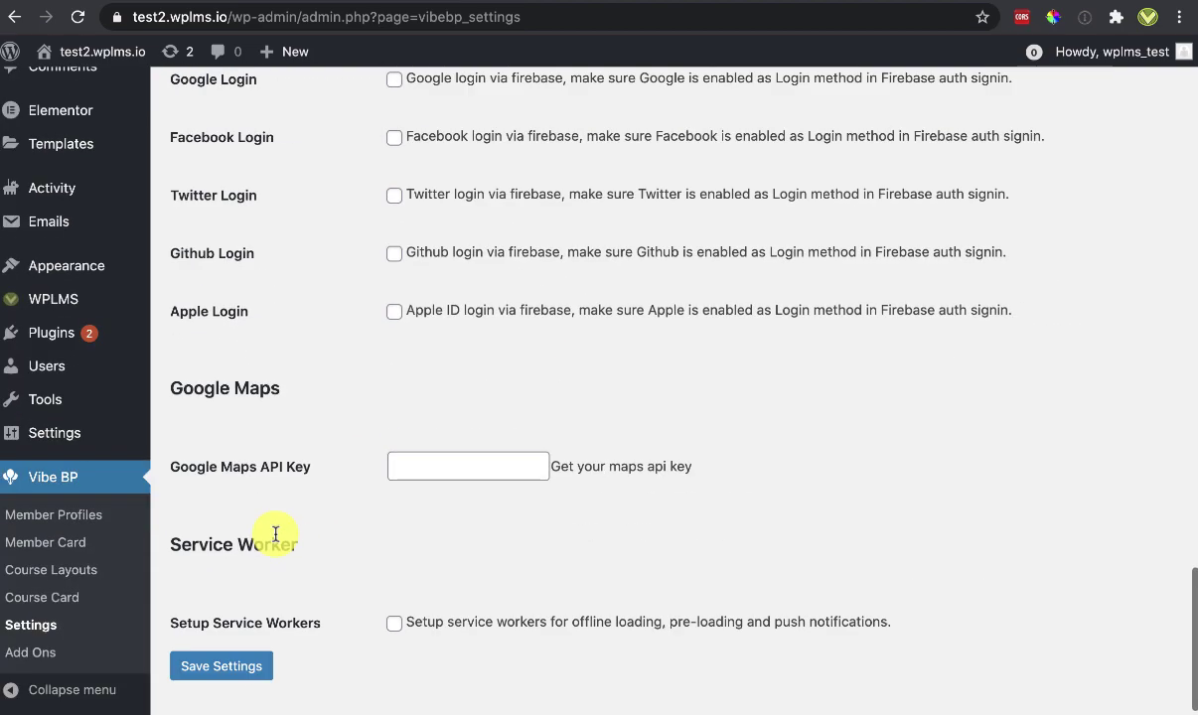
pyautogui.click(217, 667)
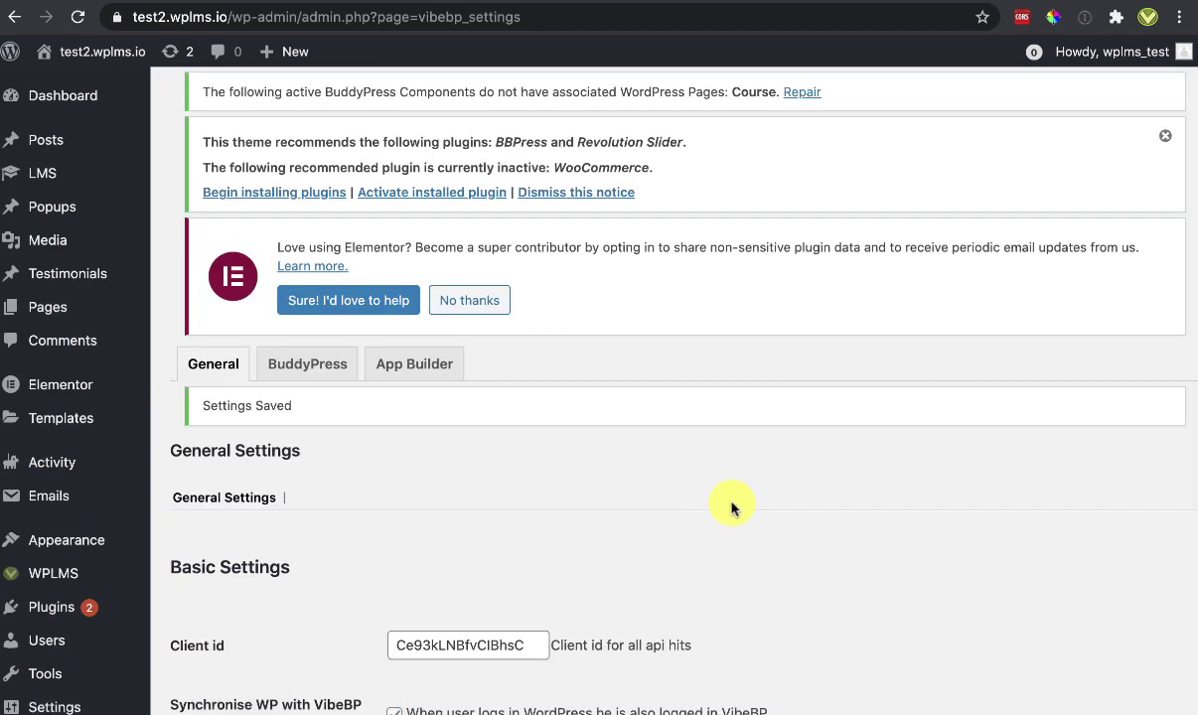
# Visit the live site in a new tab, follow its login link, and expand the profile app's side menu to check it
pyautogui.click(215, 3)
pyautogui.click(368, 3)
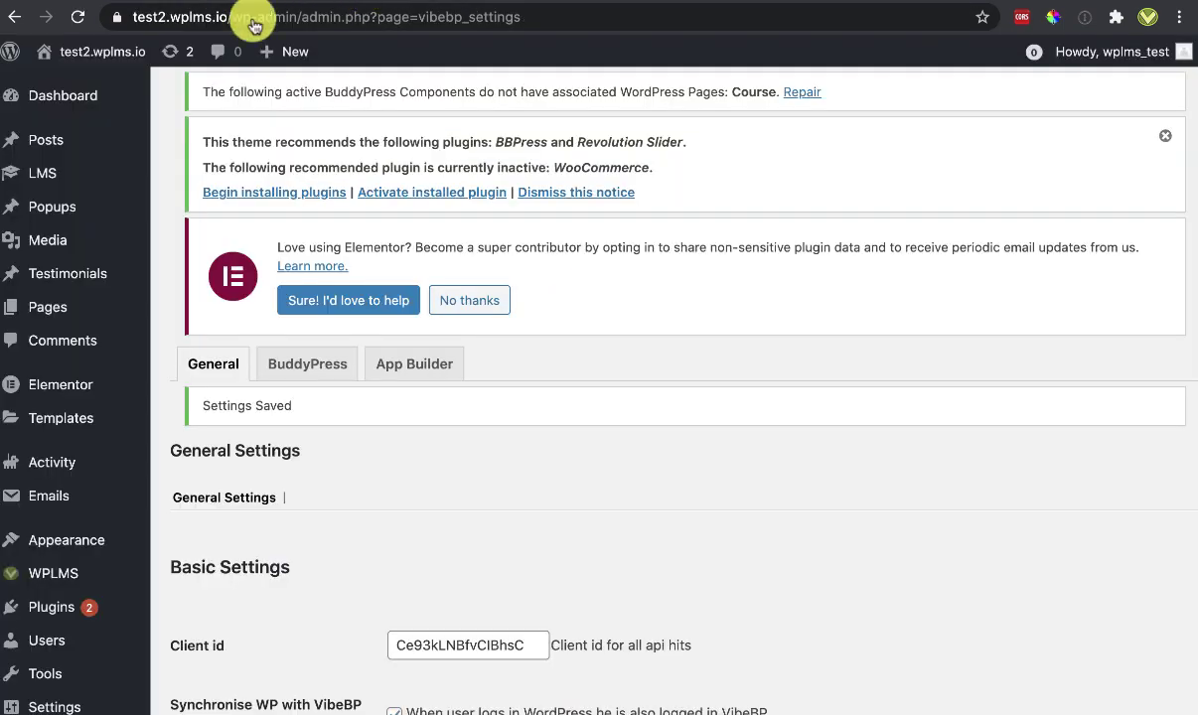
pyautogui.moveTo(72, 54)
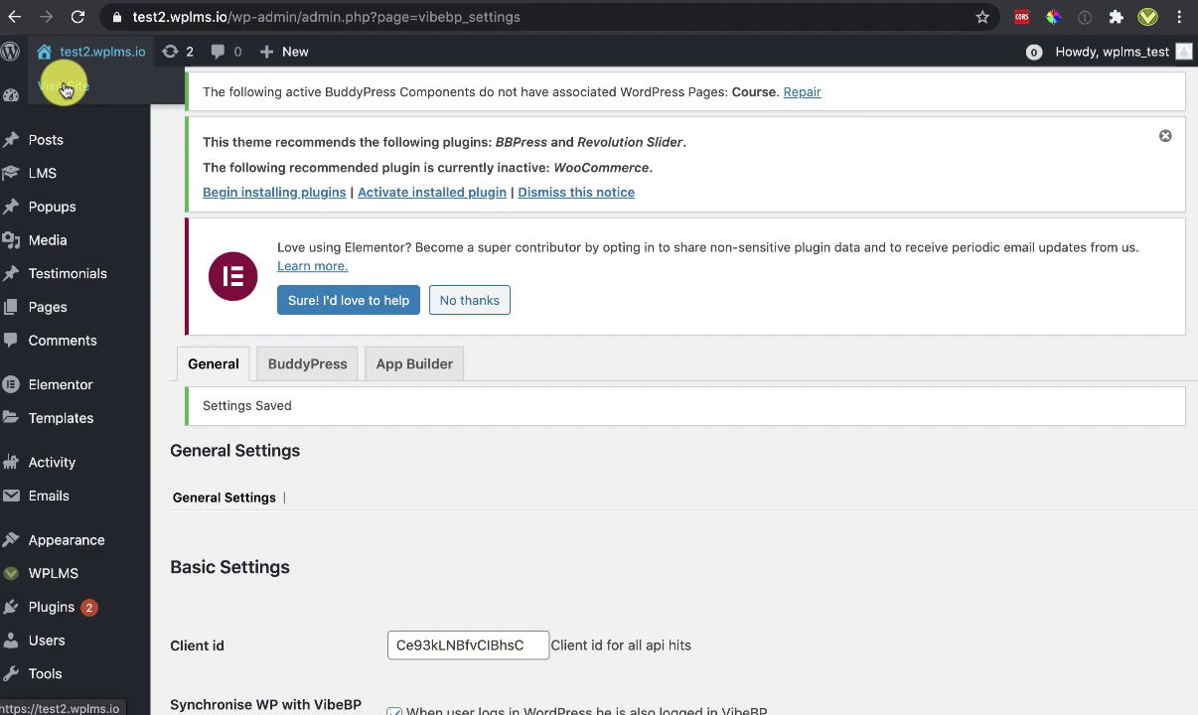
pyautogui.rightClick(65, 89)
pyautogui.click(129, 89)
pyautogui.click(596, 3)
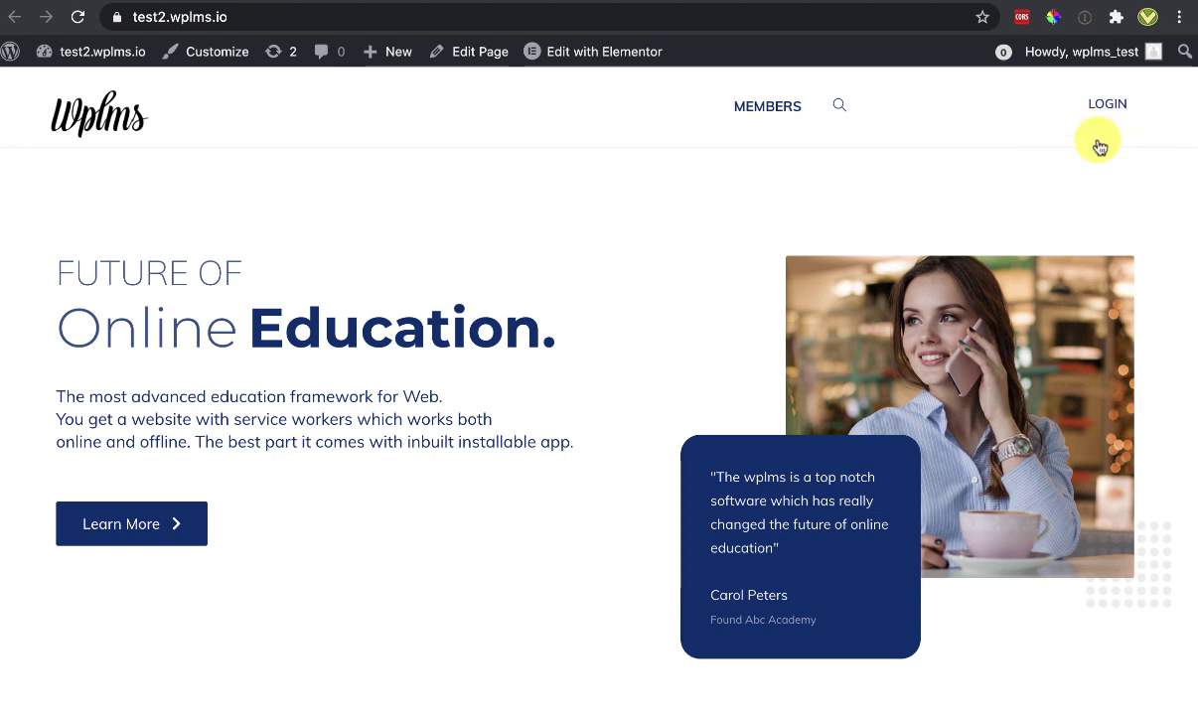
pyautogui.click(1105, 108)
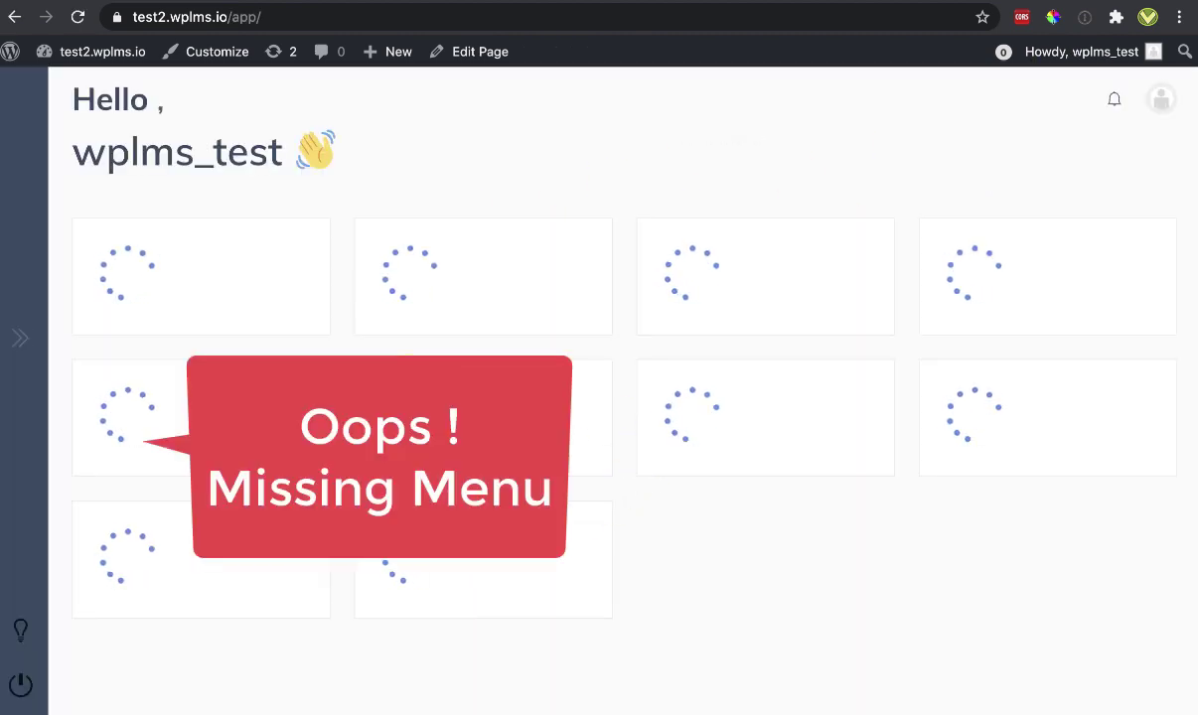
pyautogui.click(20, 338)
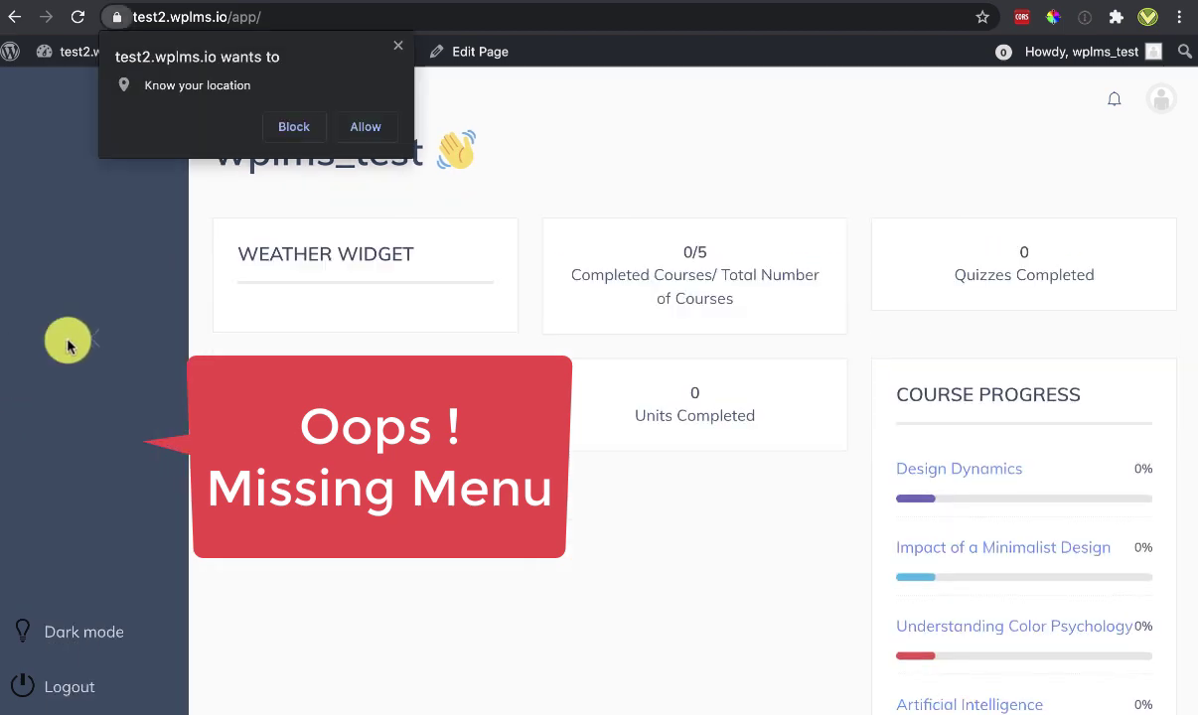
pyautogui.click(67, 343)
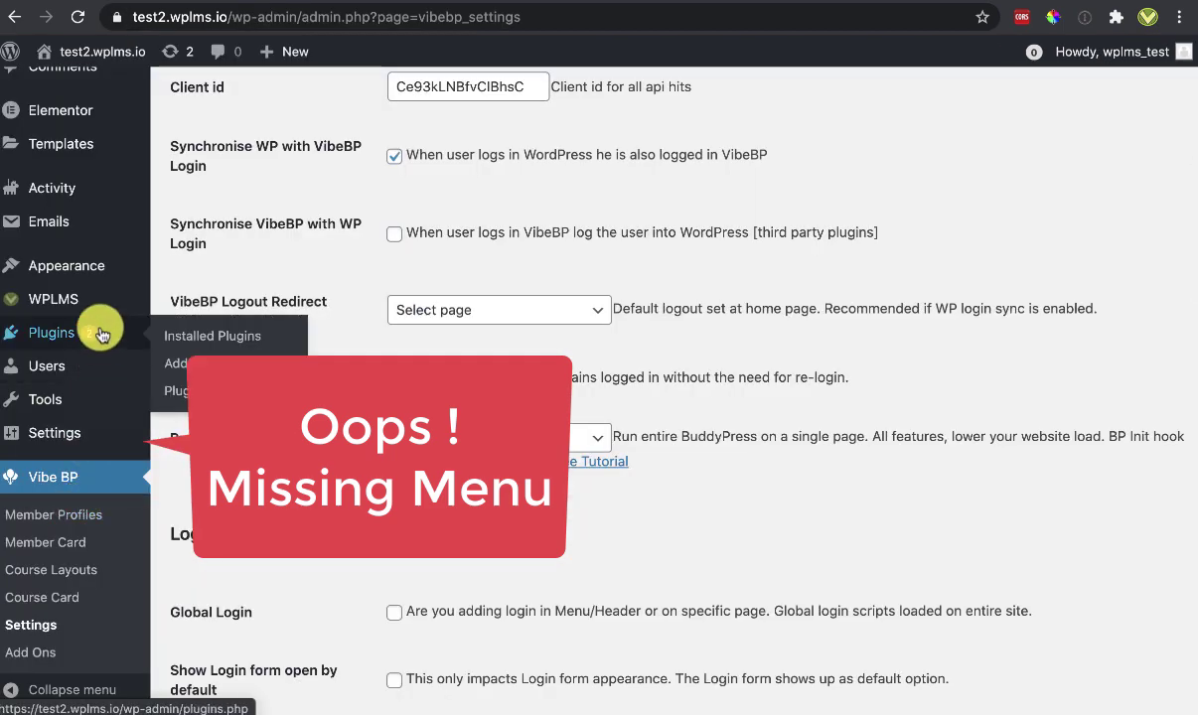
# Load the Profile menu for editing in the WordPress Menus screen
pyautogui.moveTo(89, 270)
pyautogui.click(184, 355)
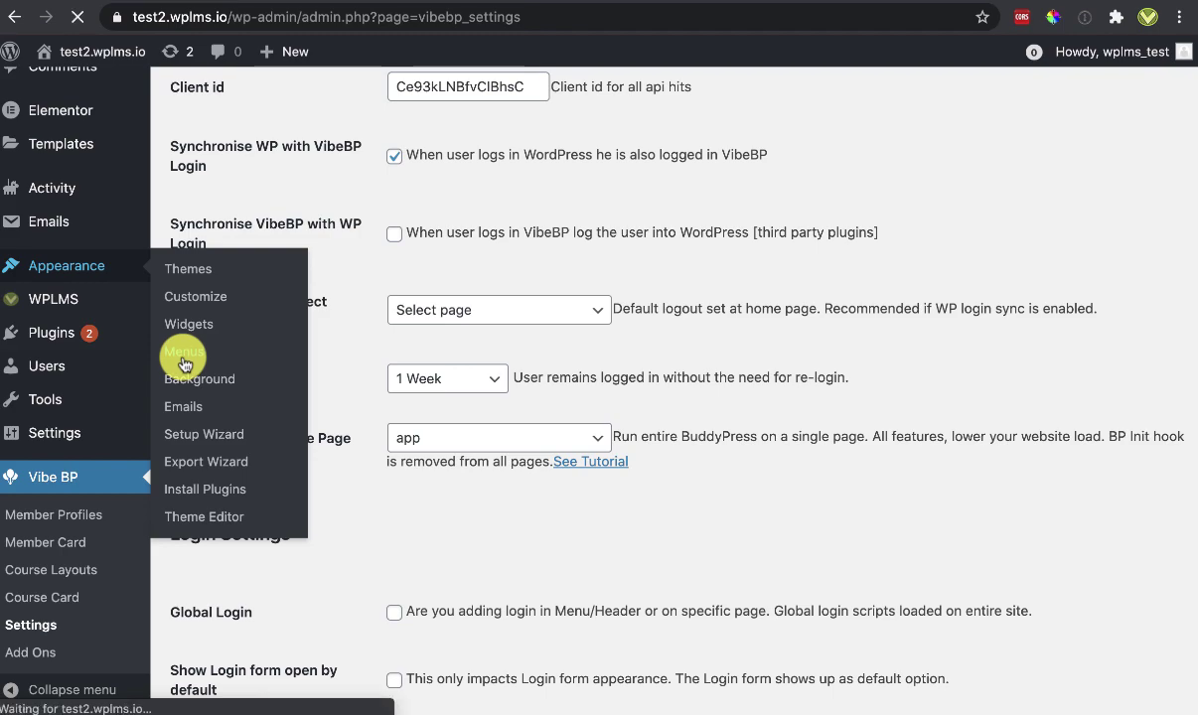
pyautogui.scroll(-4, 249, 298)
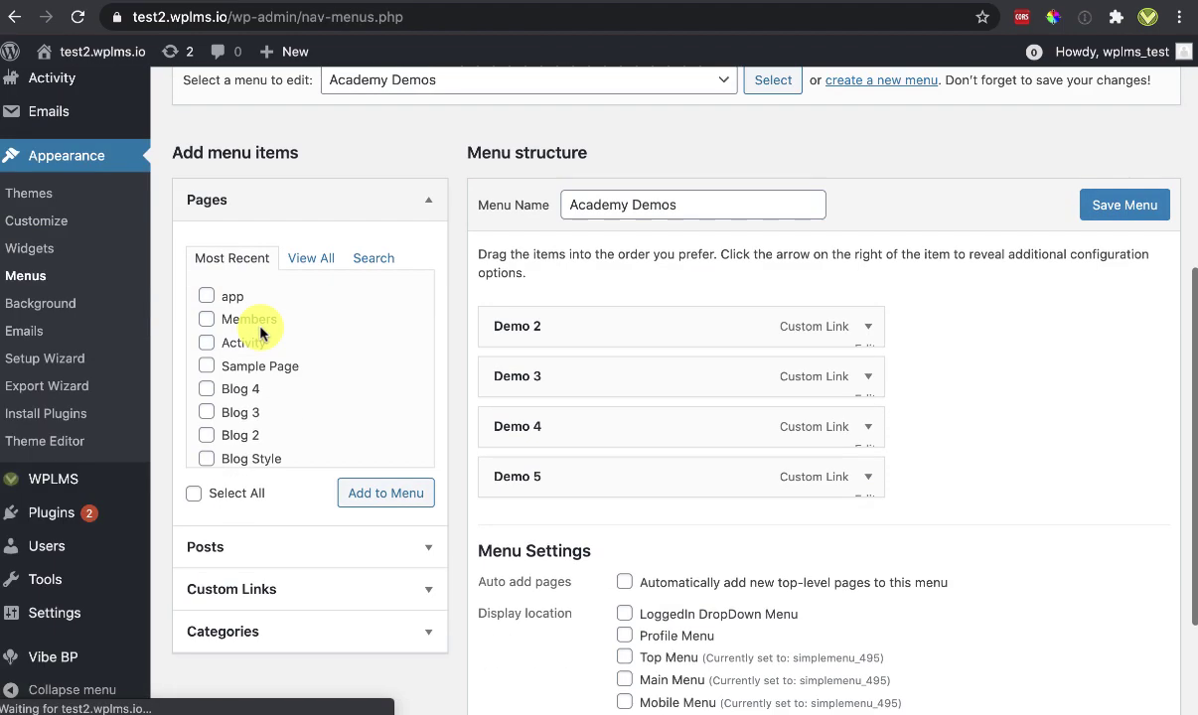
pyautogui.scroll(1, 393, 247)
pyautogui.click(622, 112)
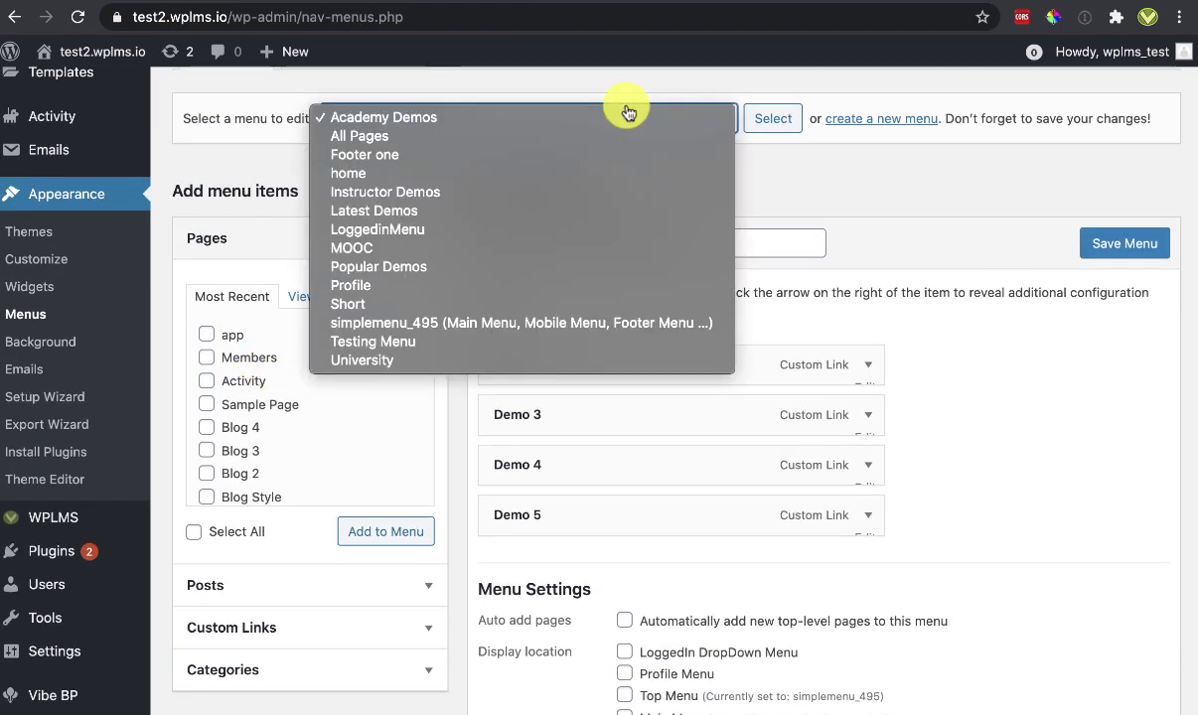
pyautogui.click(350, 285)
pyautogui.click(772, 119)
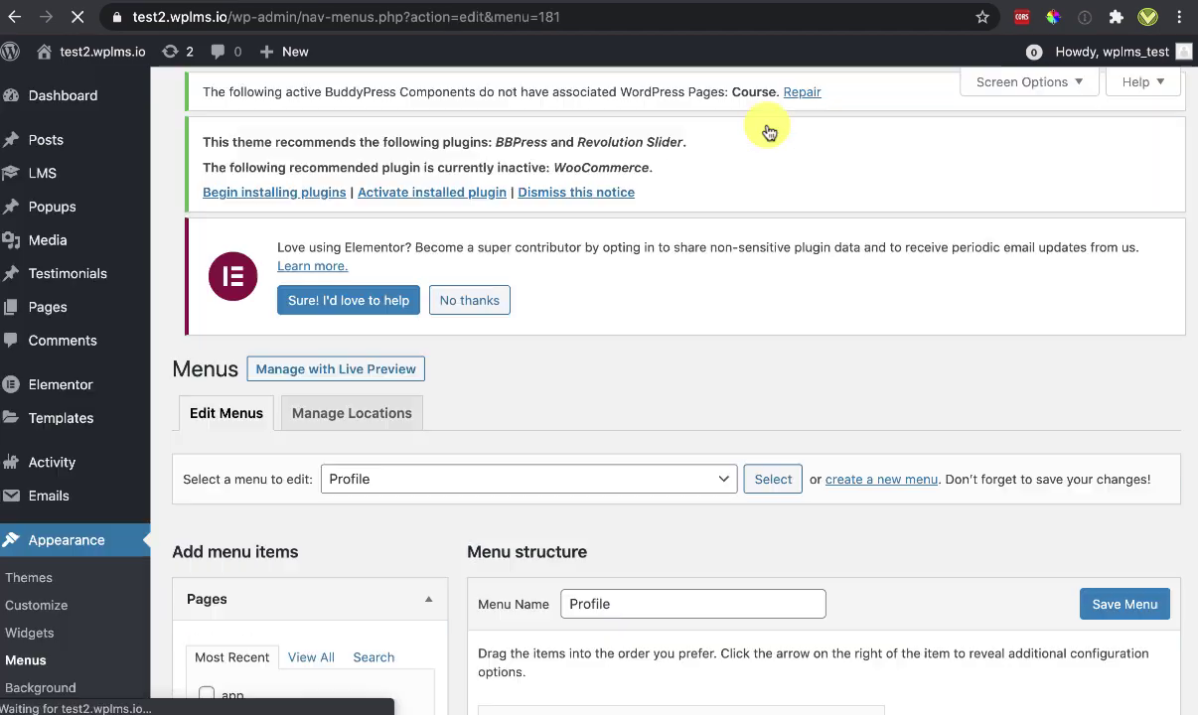
# Assign the Profile menu to the Profile Menu display location and save the menu
pyautogui.scroll(-10, 770, 229)
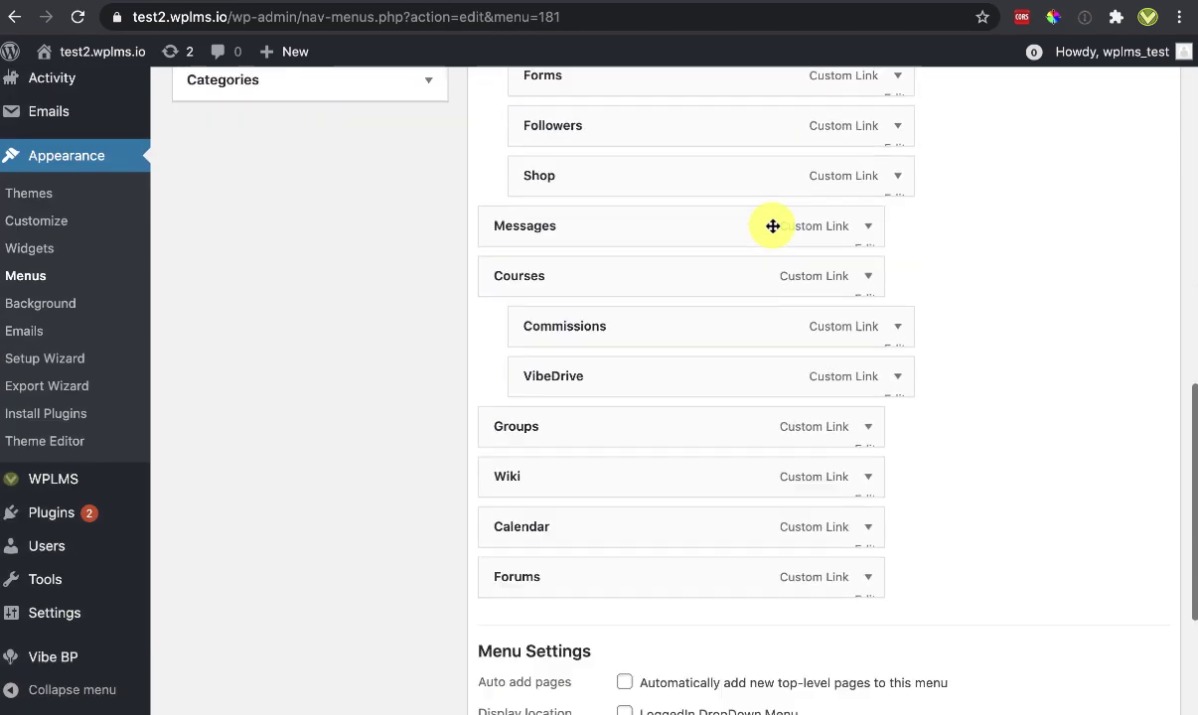
pyautogui.click(625, 551)
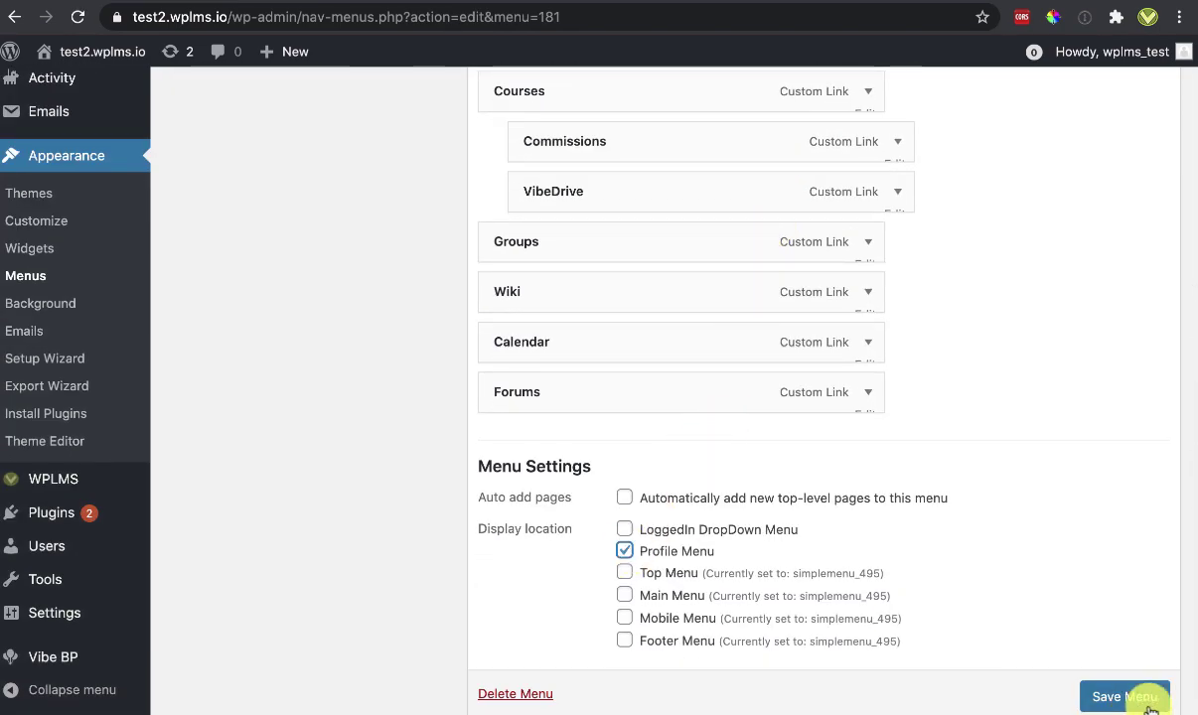
pyautogui.click(1137, 693)
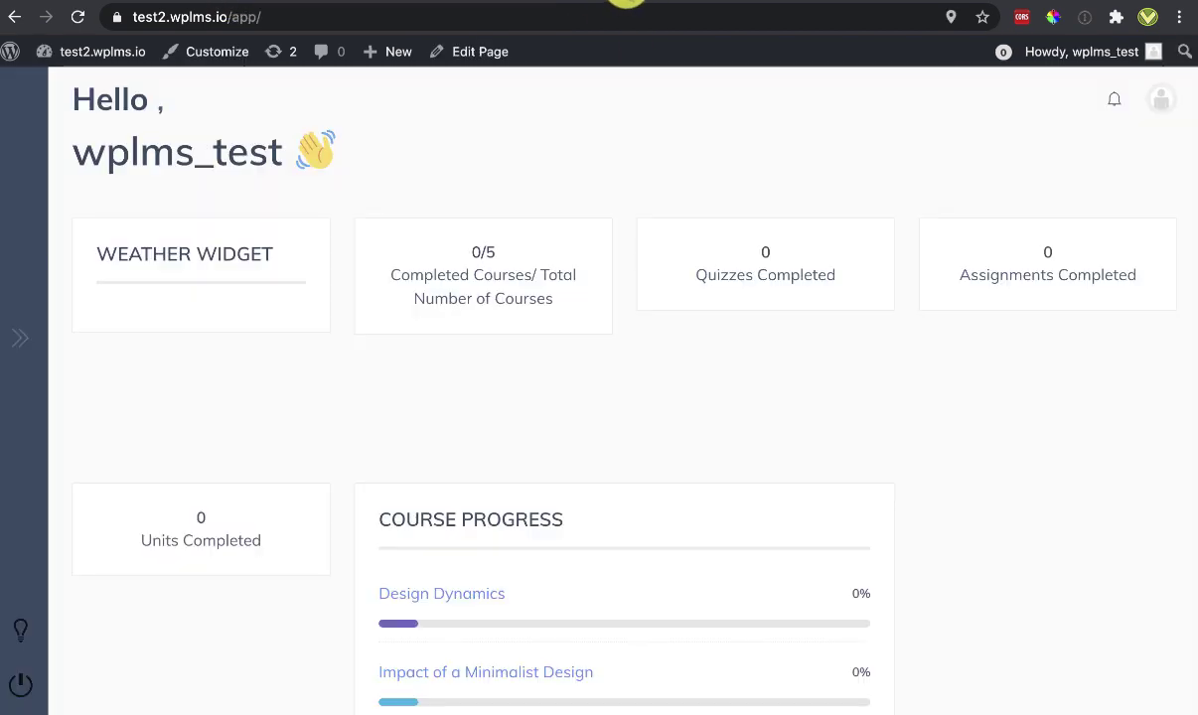
# Reload the app page on the live site to check its side menu
pyautogui.rightClick(525, 246)
pyautogui.click(583, 294)
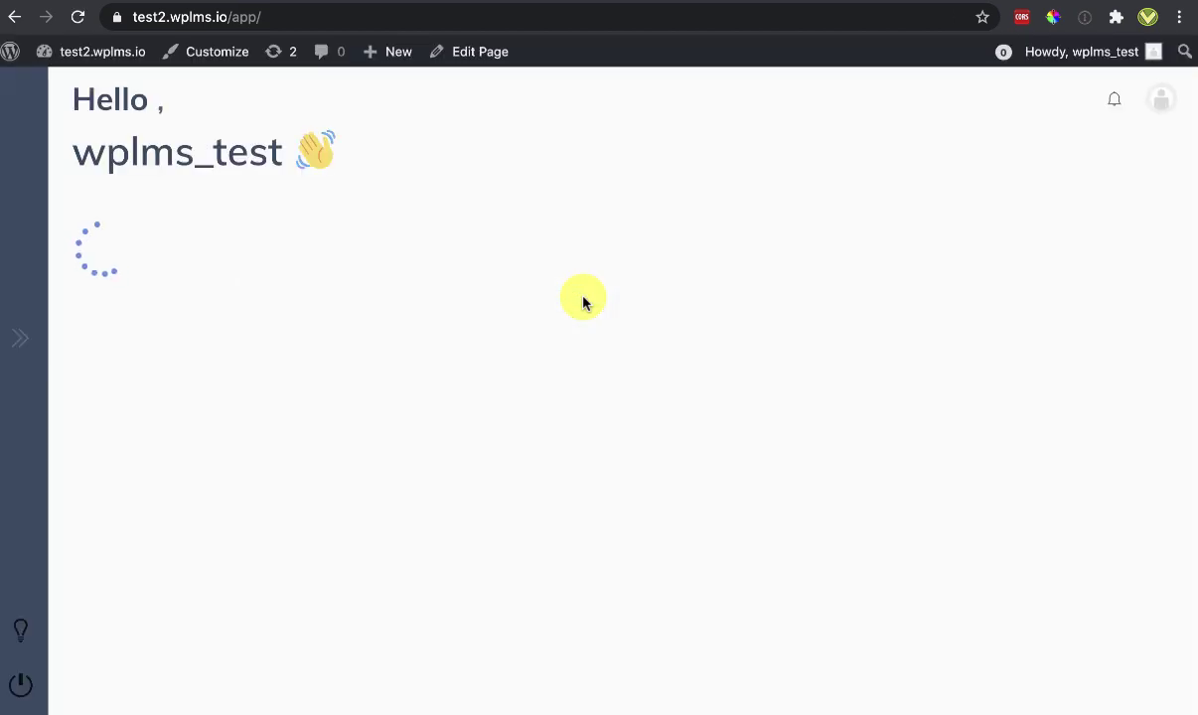
pyautogui.moveTo(47, 440)
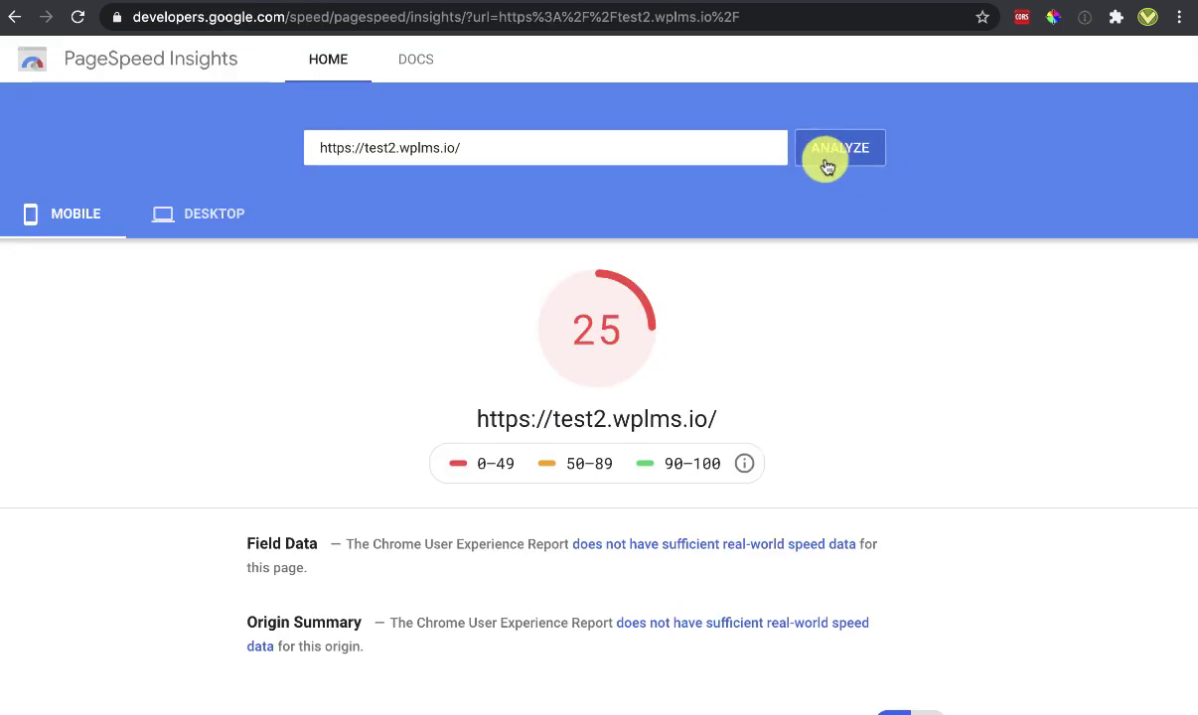
pyautogui.click(839, 151)
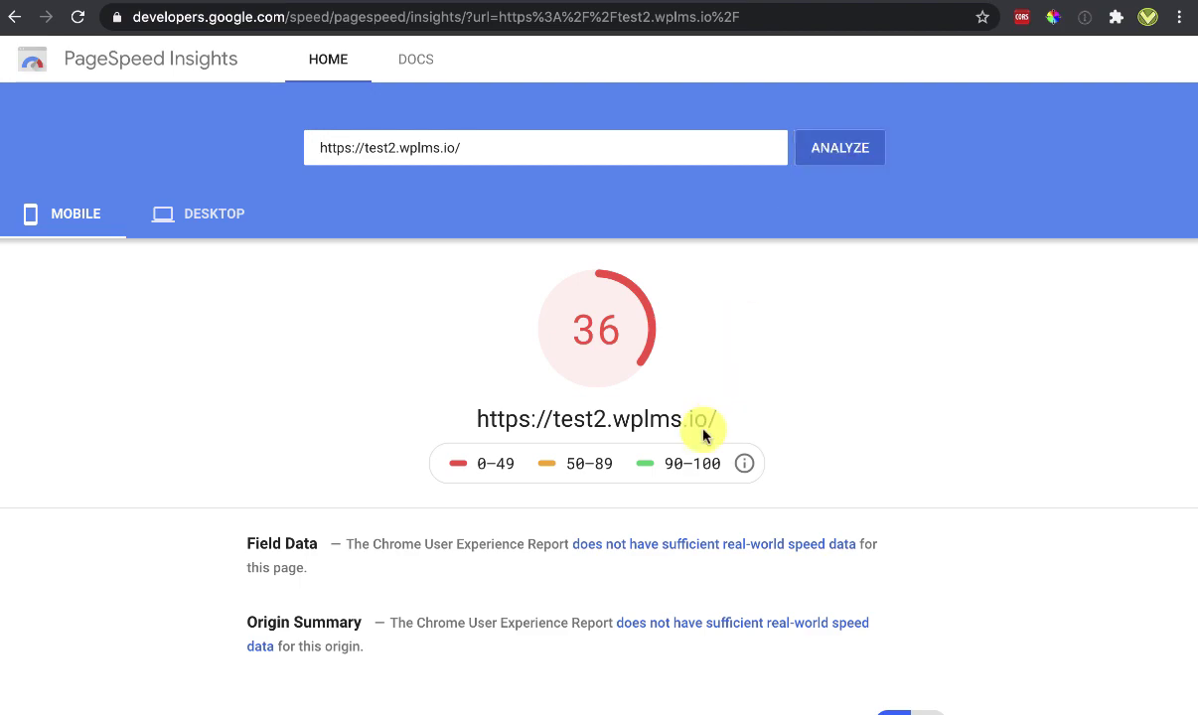
pyautogui.scroll(-3, 722, 422)
pyautogui.scroll(-3, 727, 417)
pyautogui.scroll(-3, 724, 413)
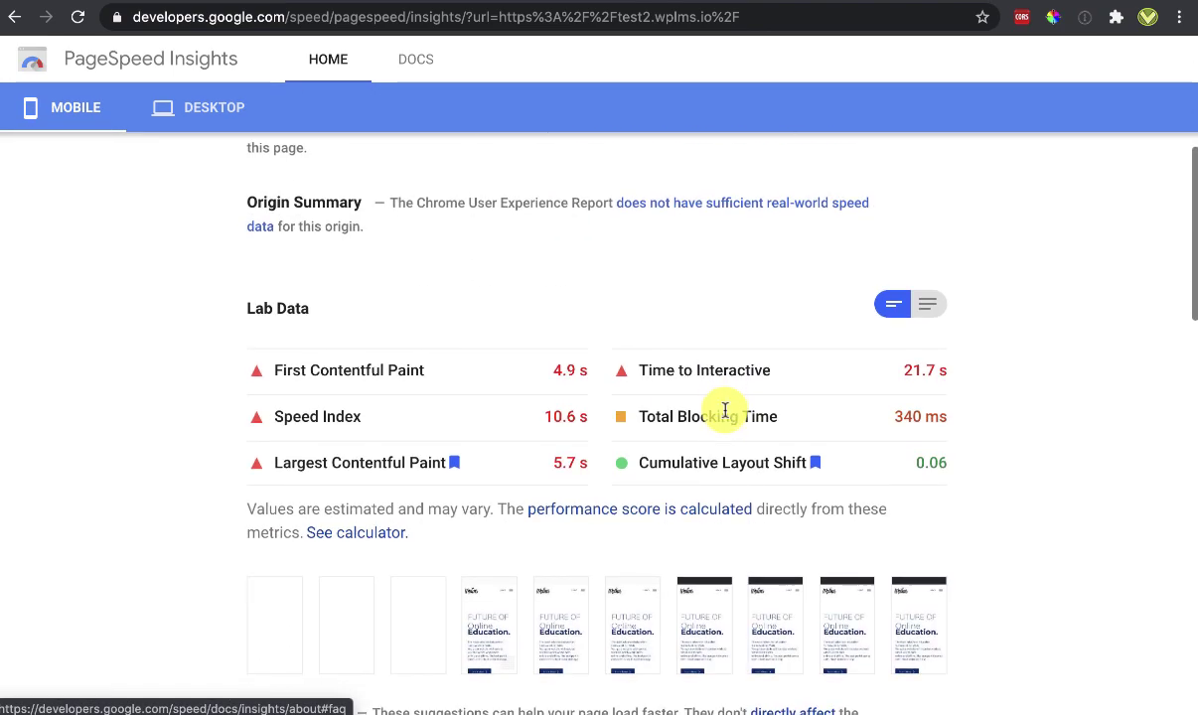
pyautogui.scroll(-3, 466, 645)
pyautogui.scroll(-5, 472, 652)
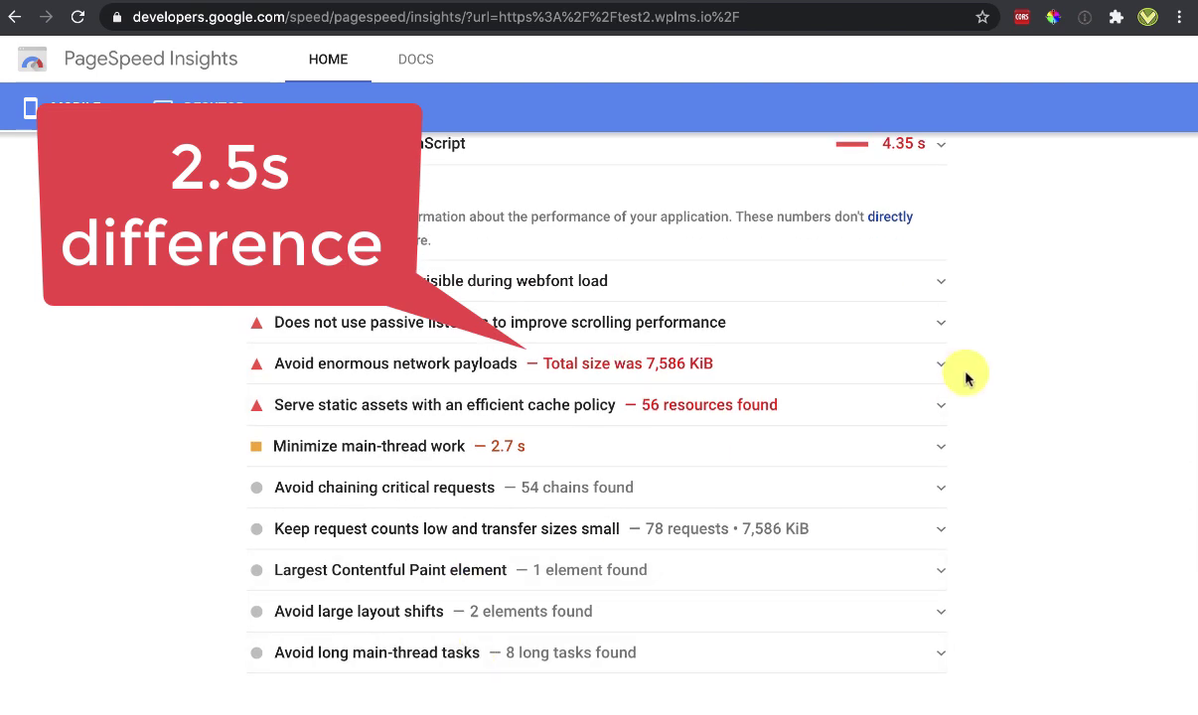
# Examine the report's audits on webfont text visibility, passive listeners and serving images in next-gen formats
pyautogui.click(938, 290)
pyautogui.scroll(-2, 1003, 334)
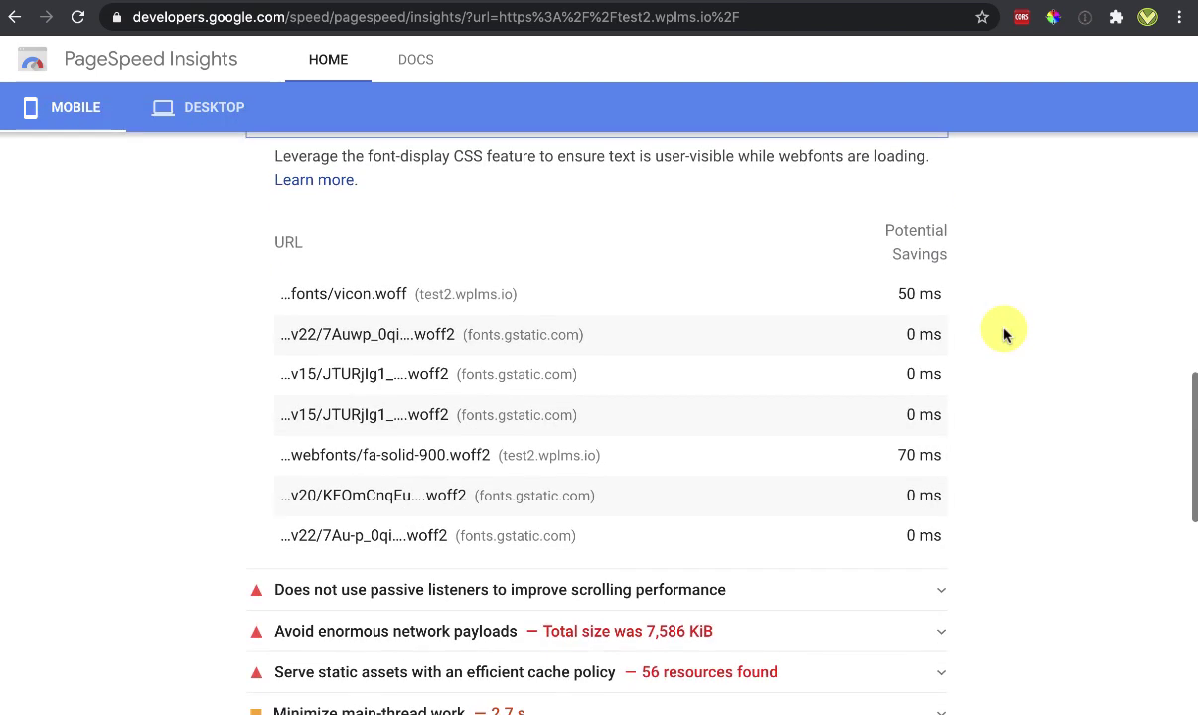
pyautogui.scroll(-2, 1003, 333)
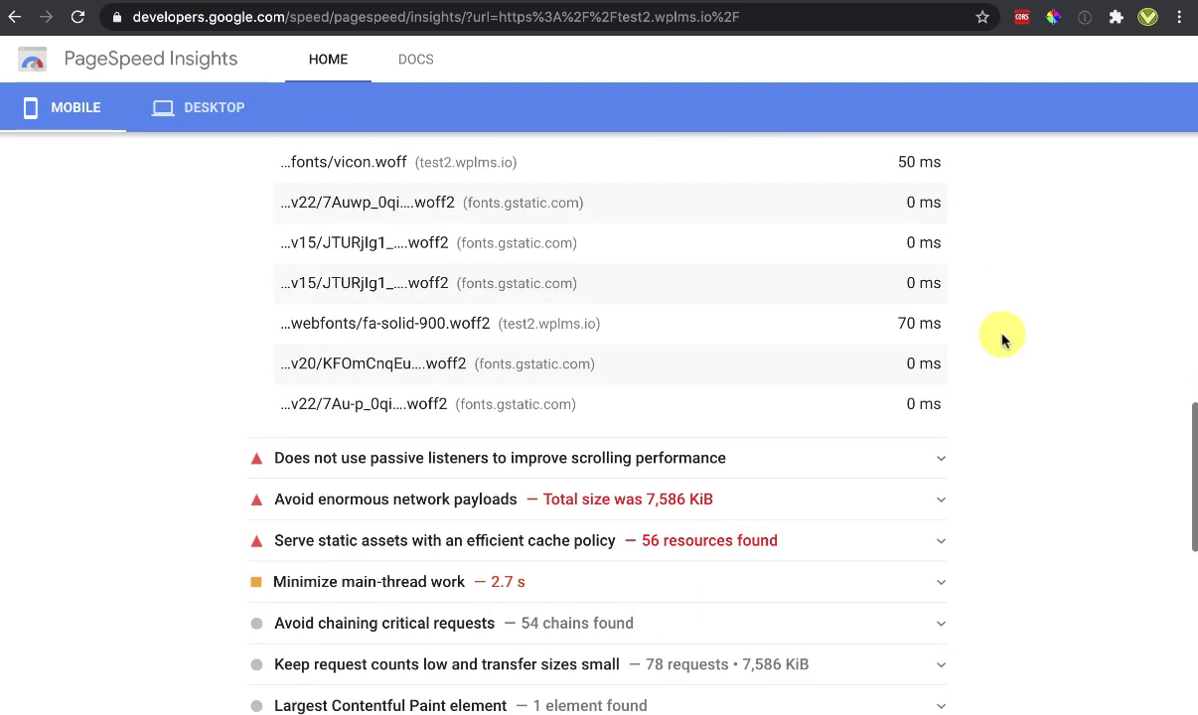
pyautogui.click(944, 458)
pyautogui.scroll(15, 1012, 462)
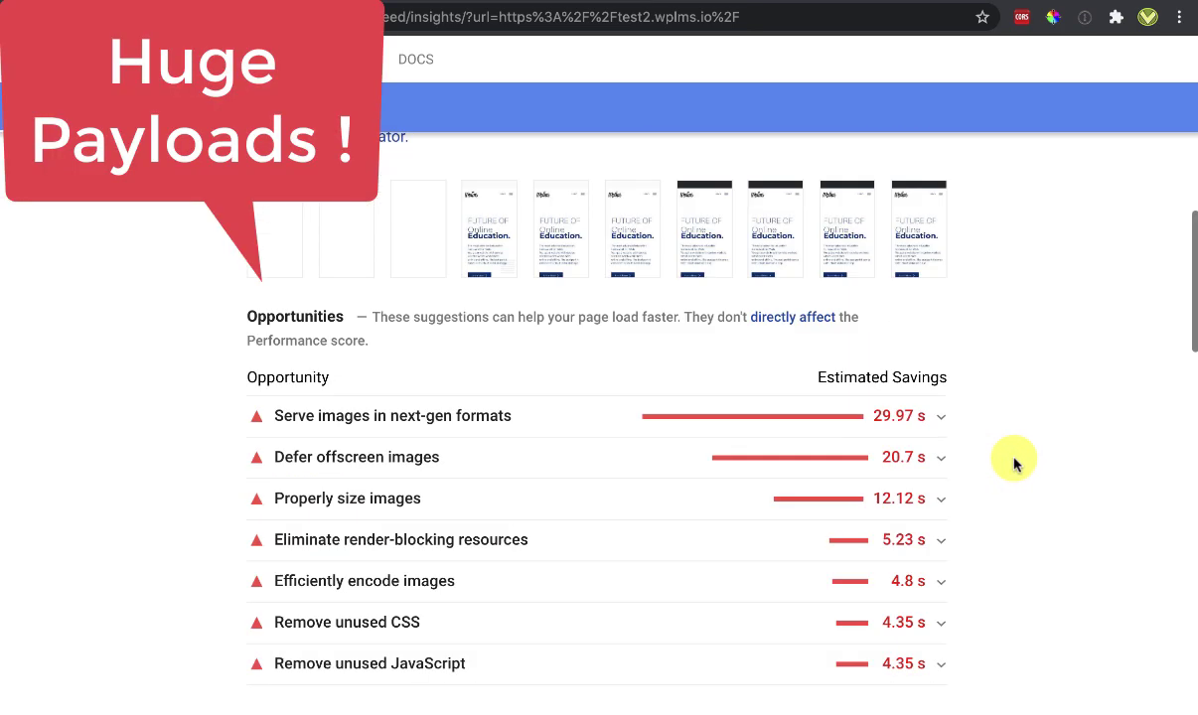
pyautogui.scroll(-2, 1013, 464)
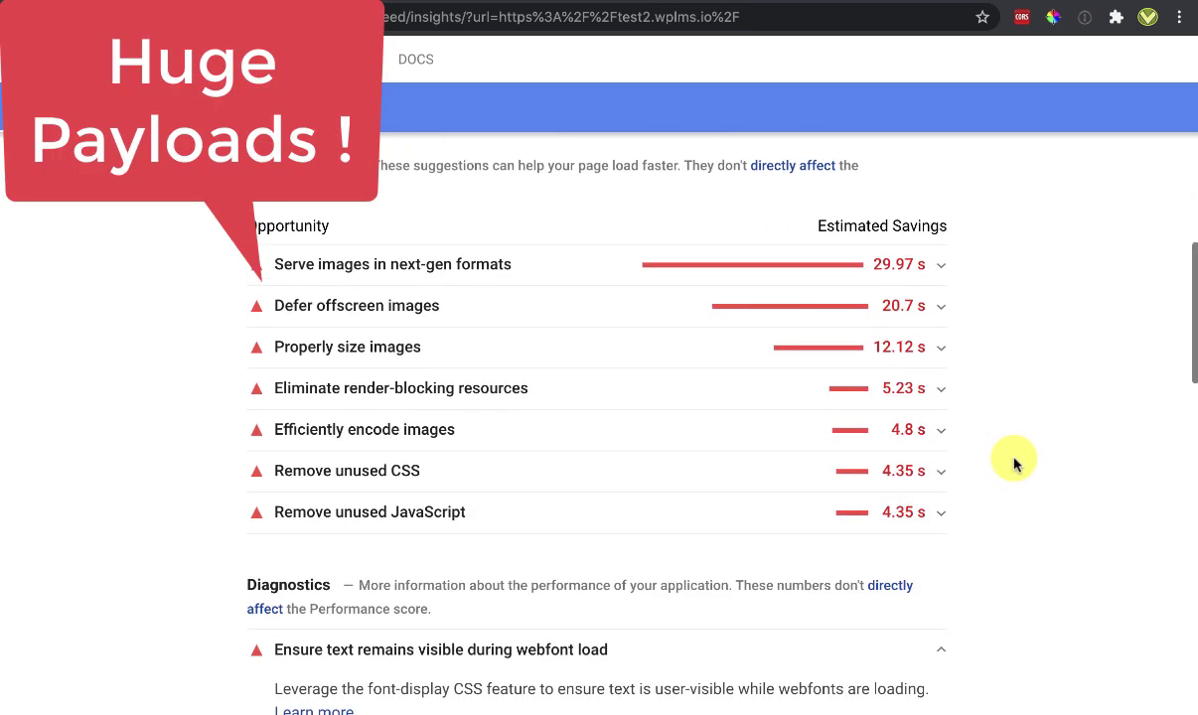
pyautogui.click(918, 274)
pyautogui.scroll(-2, 816, 340)
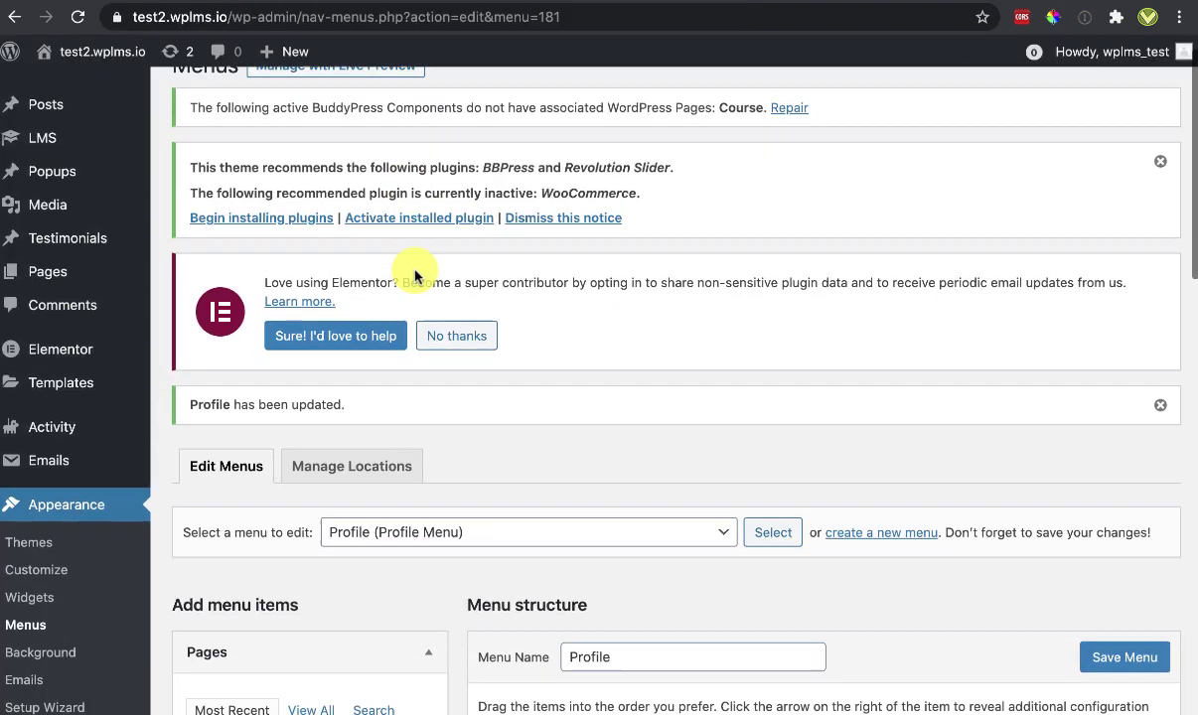
# Search the plugin directory for "imagify", then install and activate the Imagify – Image Optimization & Convert WebP plugin
pyautogui.scroll(-5, 414, 275)
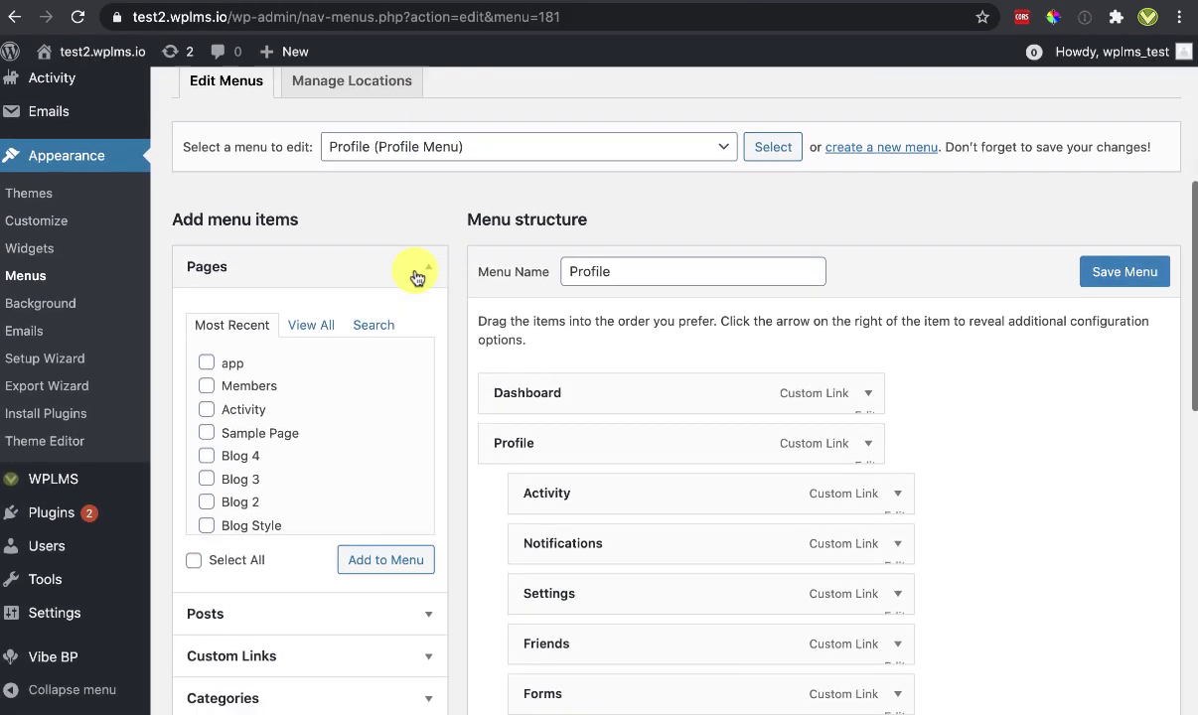
pyautogui.moveTo(45, 510)
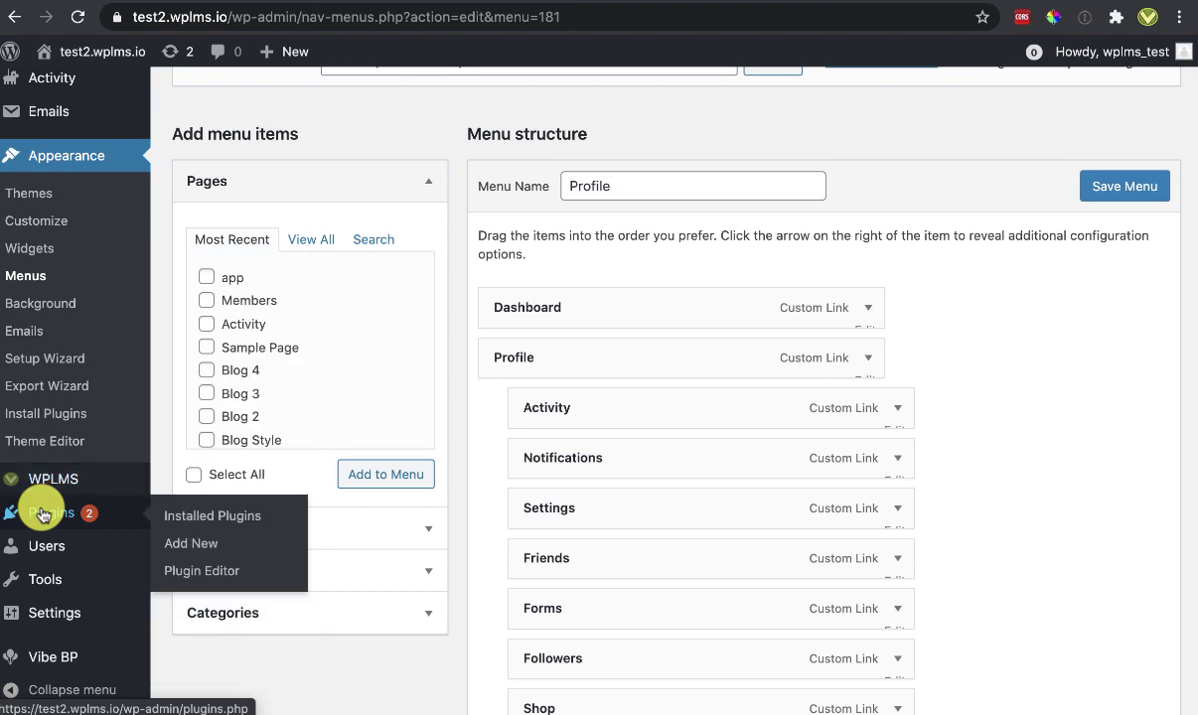
pyautogui.click(187, 545)
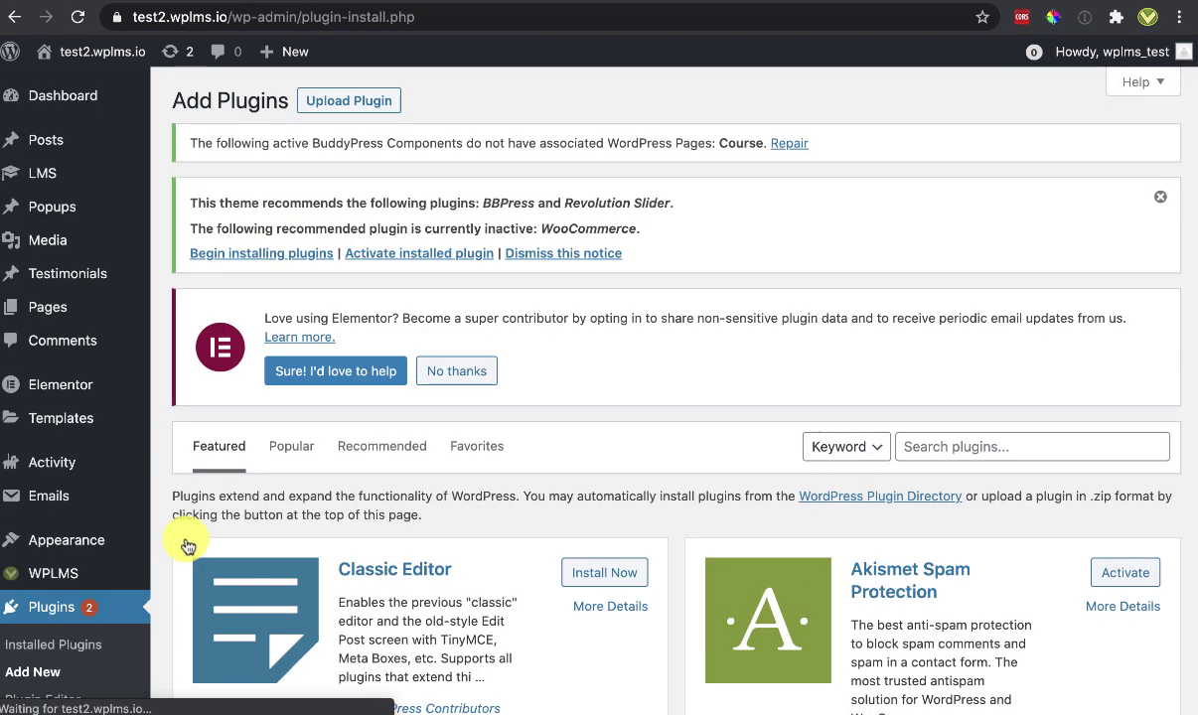
pyautogui.click(938, 447)
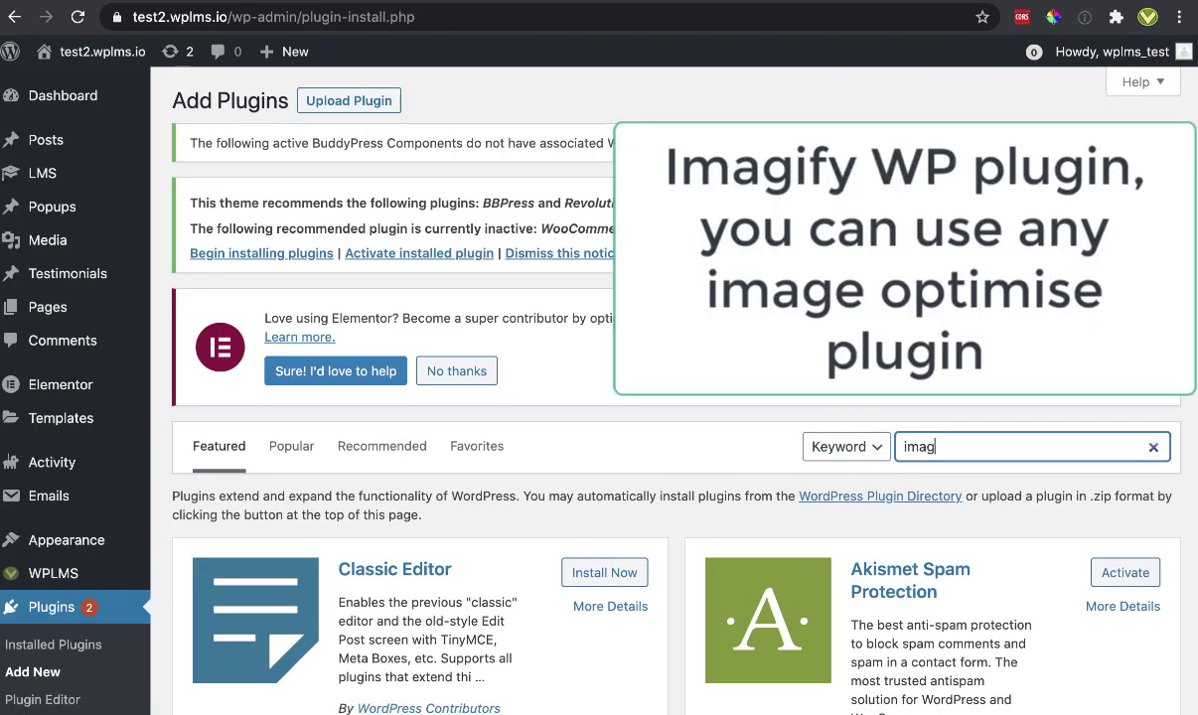
pyautogui.scroll(-2, 730, 407)
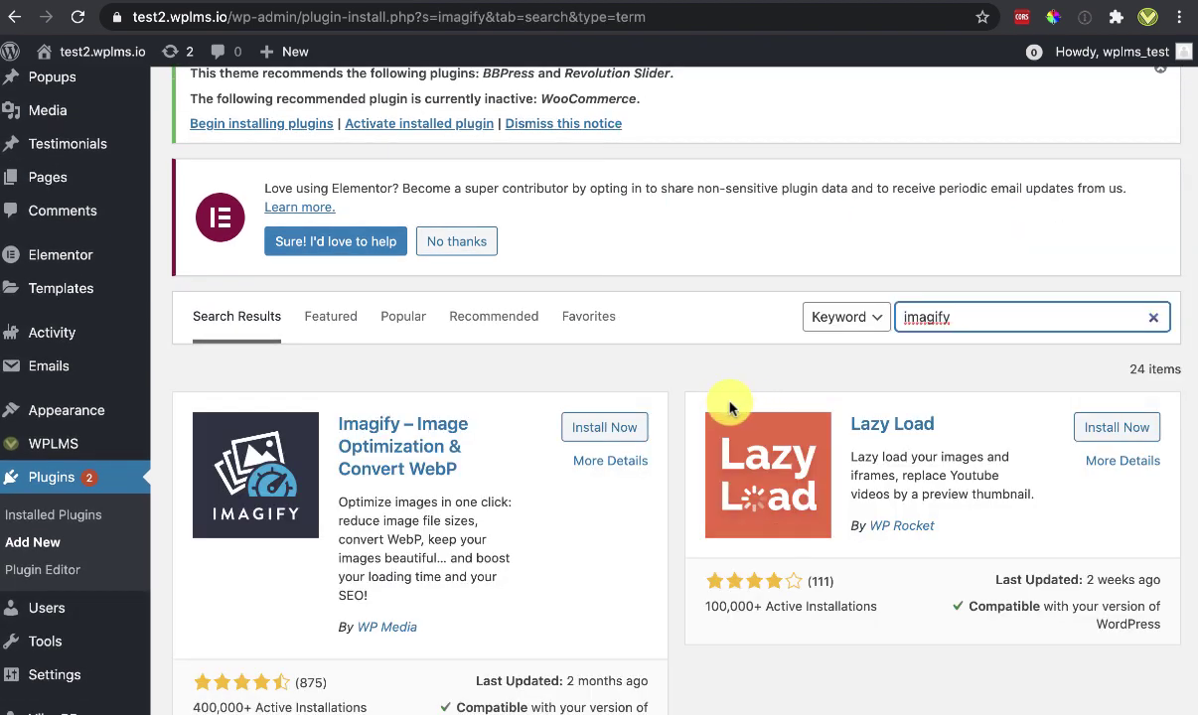
pyautogui.click(635, 427)
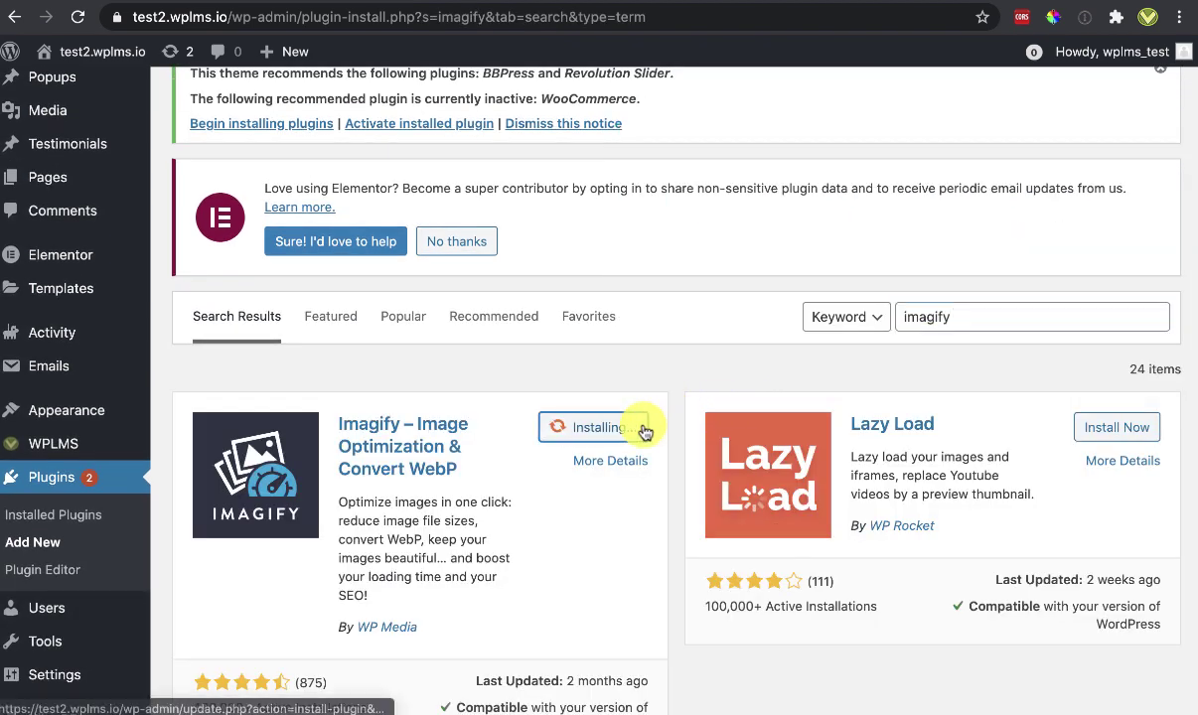
pyautogui.click(626, 438)
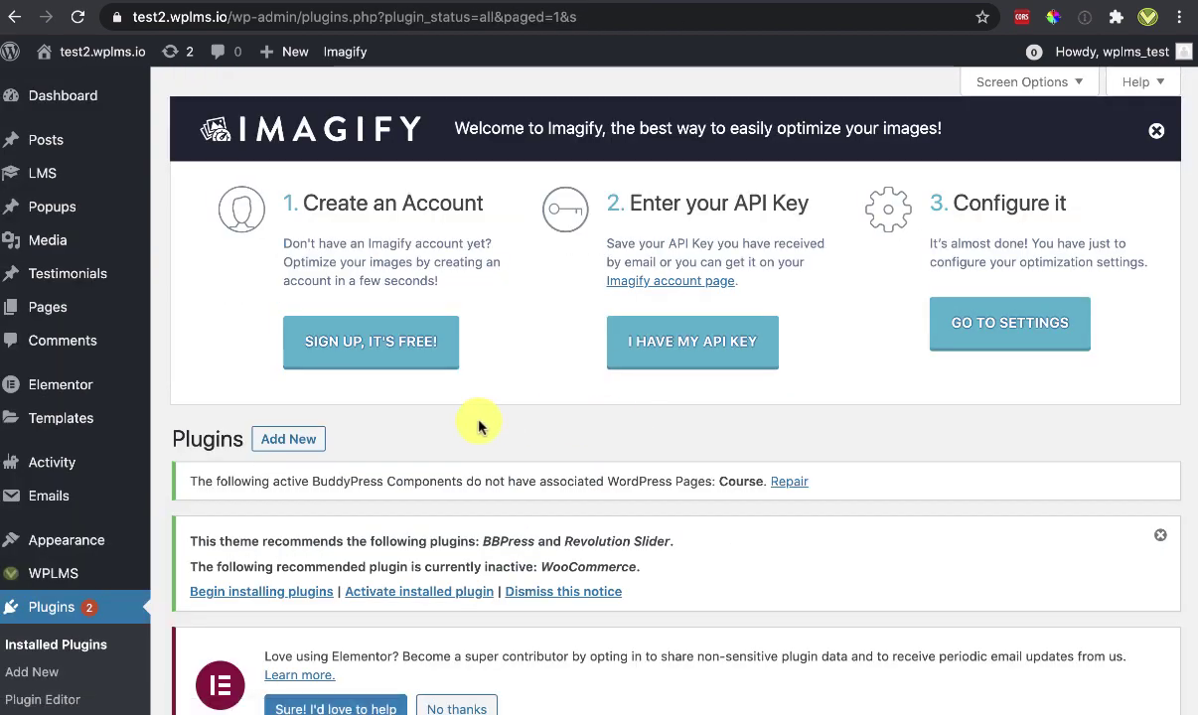
# Sign up for a free Imagify account using the site's contact e-mail address to request an API key
pyautogui.click(715, 348)
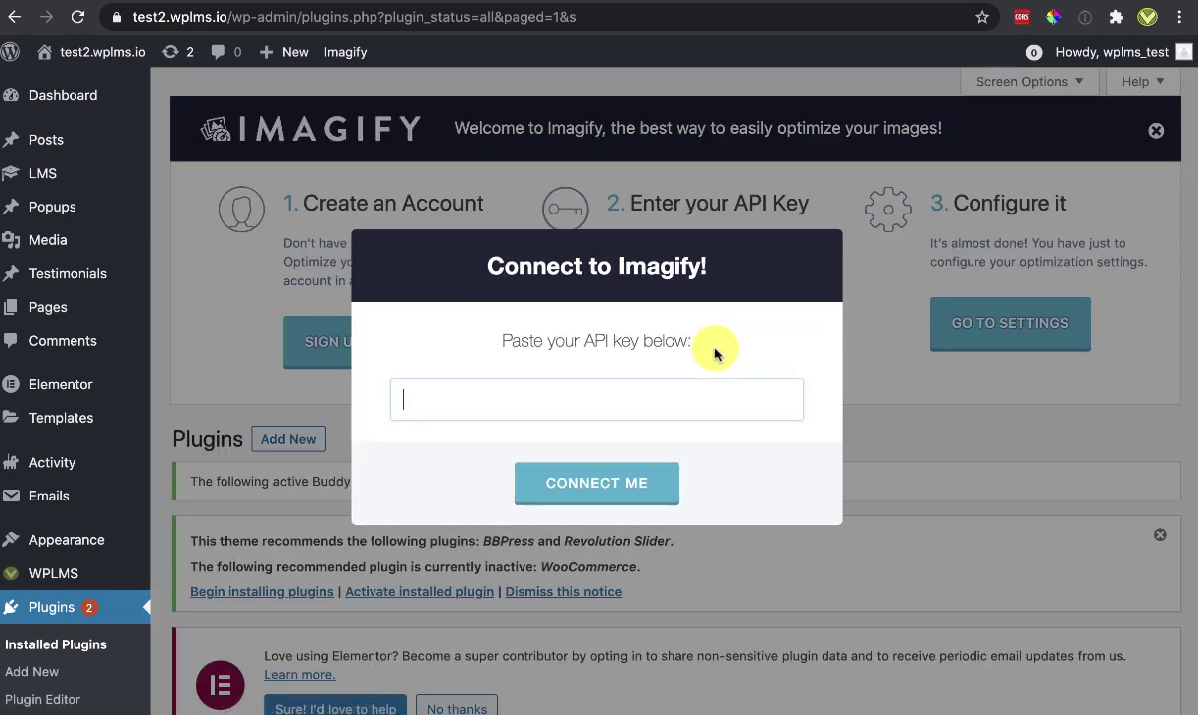
pyautogui.click(882, 415)
pyautogui.click(342, 342)
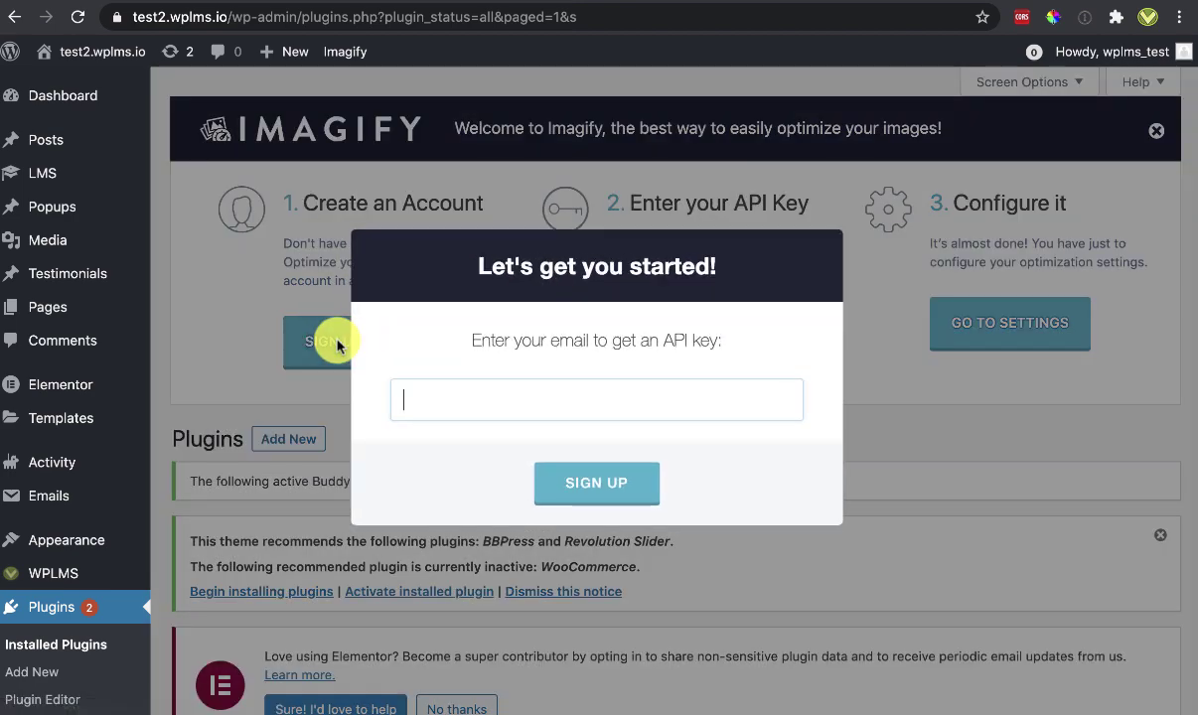
pyautogui.click(479, 408)
pyautogui.hotkey('ctrl', 'v')
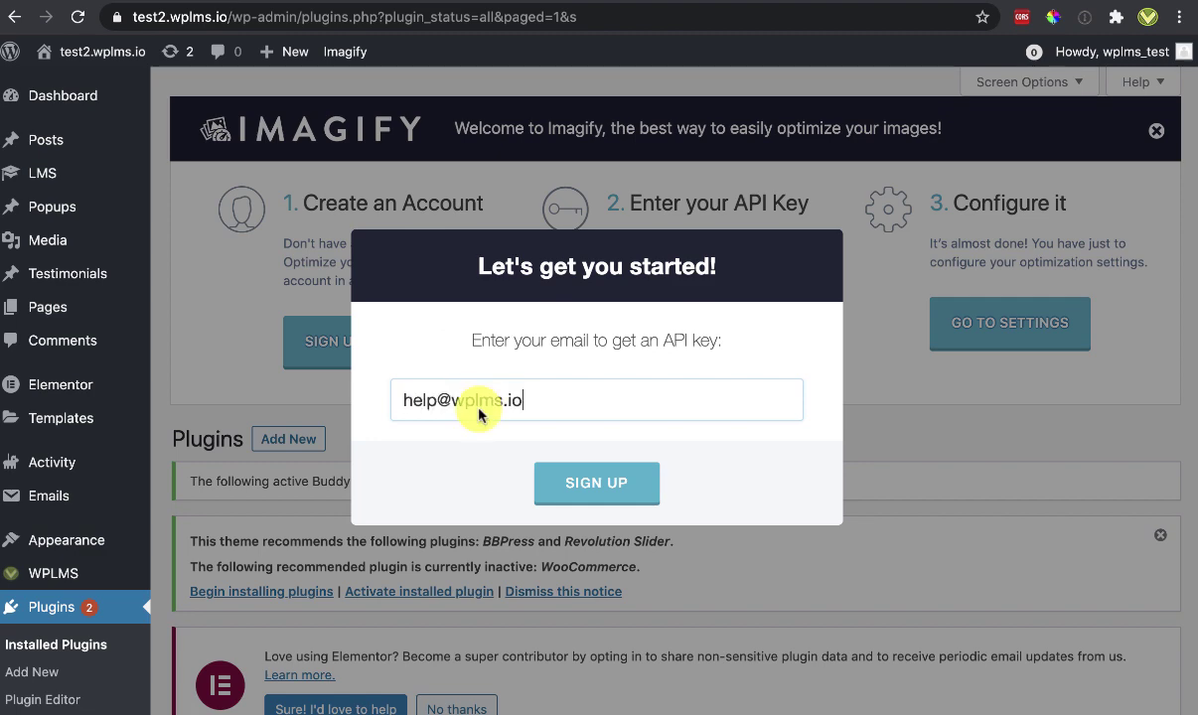
pyautogui.click(569, 461)
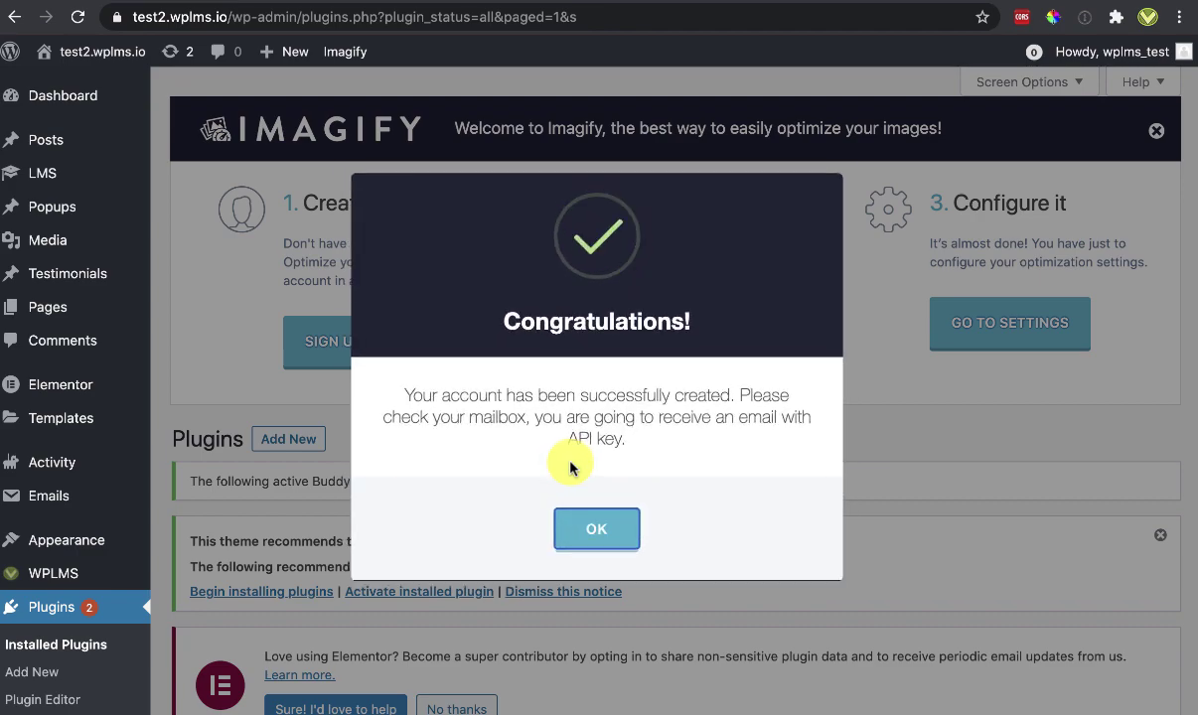
pyautogui.click(596, 531)
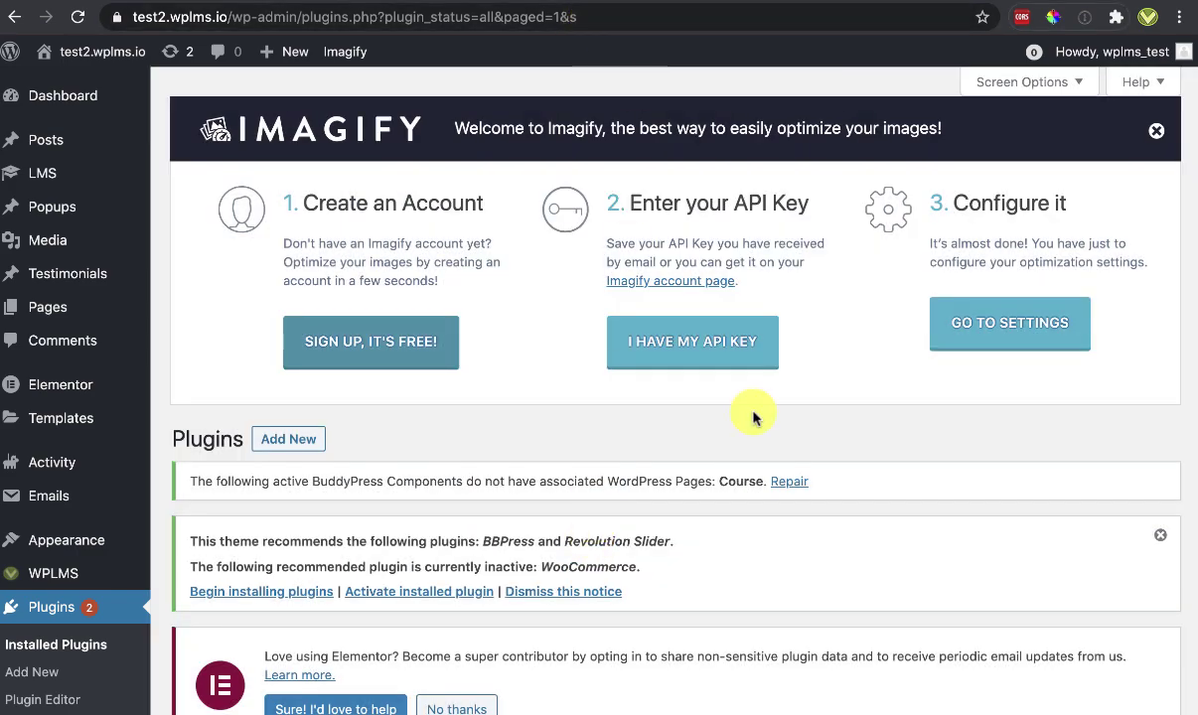
# Connect the plugin to Imagify by pasting the API key received for the account
pyautogui.click(698, 353)
pyautogui.click(551, 400)
pyautogui.press('super+v')
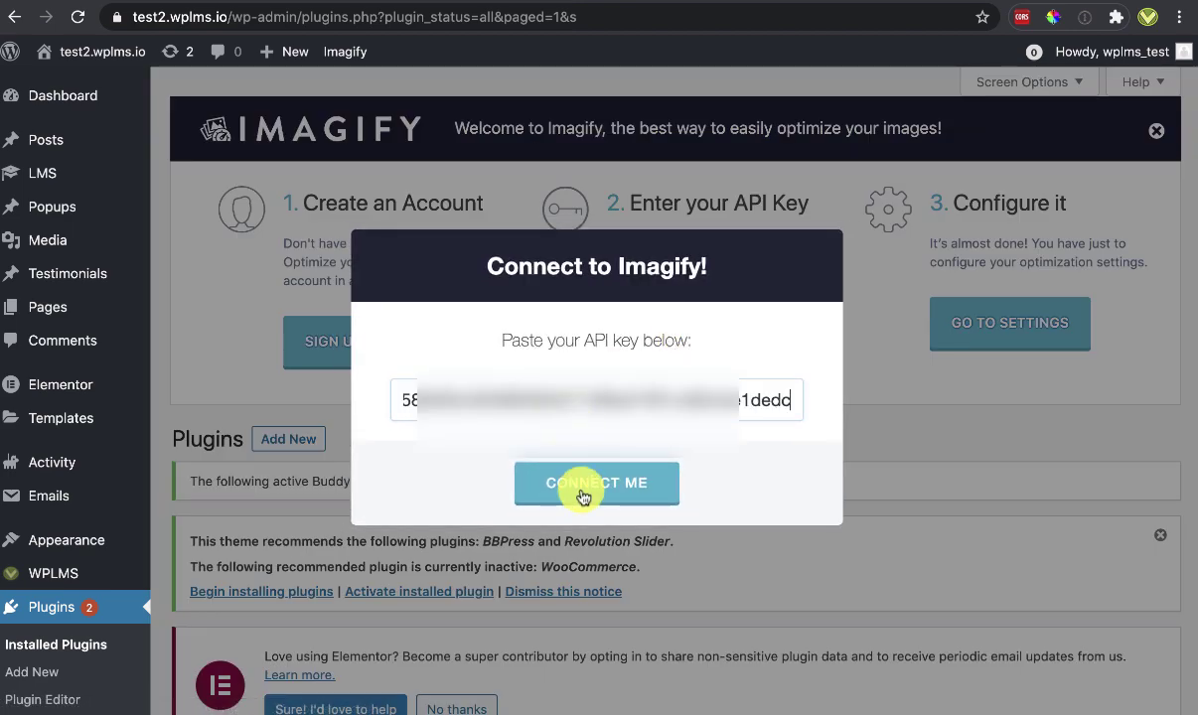
pyautogui.click(583, 484)
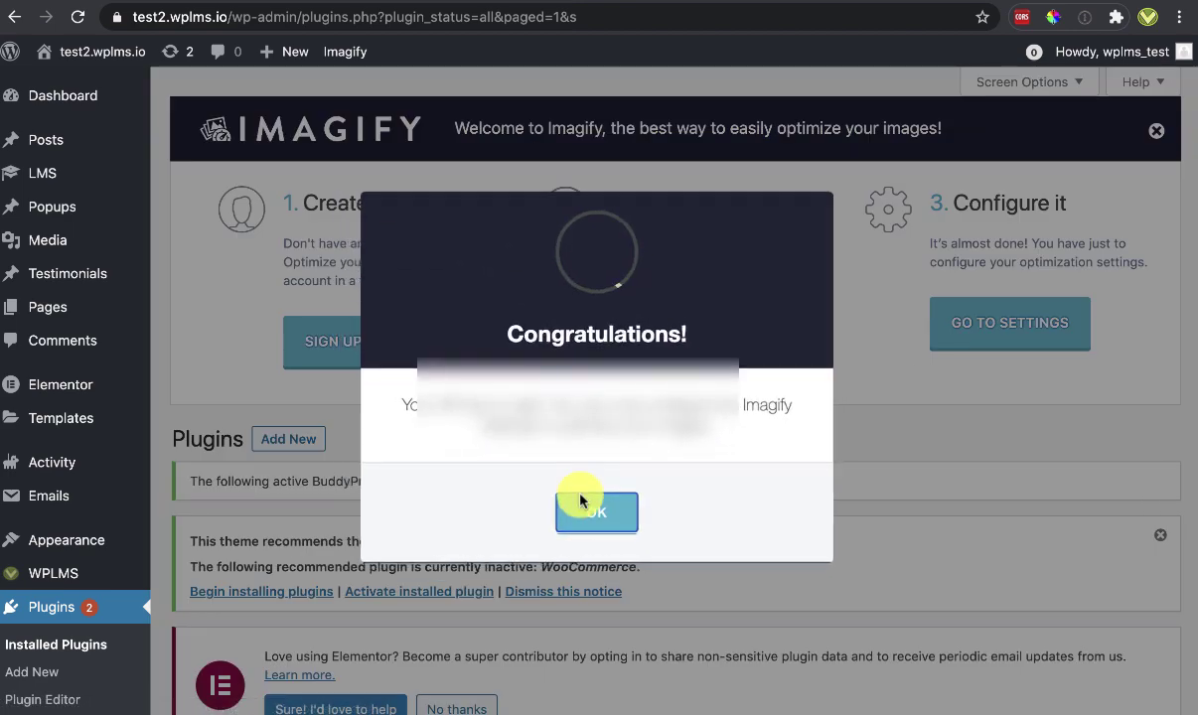
pyautogui.click(586, 501)
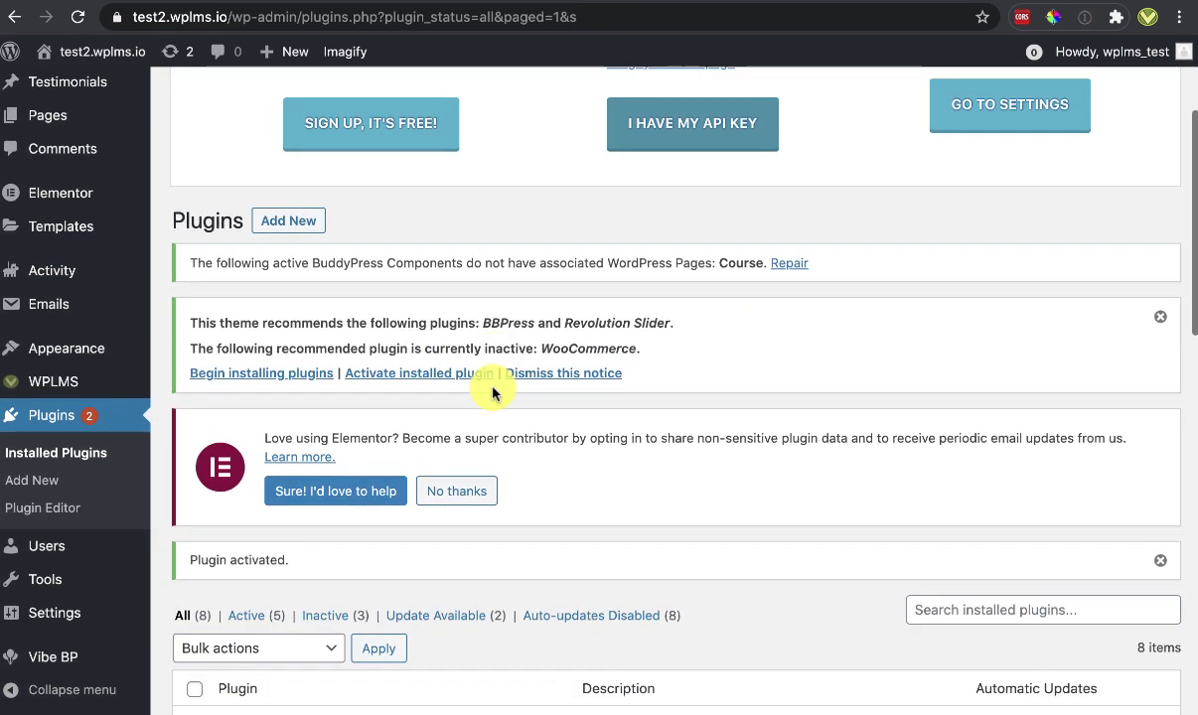
pyautogui.scroll(3, 93, 228)
# Switch to the PageSpeed Insights report and check the source domain of the images listed under the next-gen formats audit
pyautogui.click(134, 3)
pyautogui.scroll(-3, 708, 309)
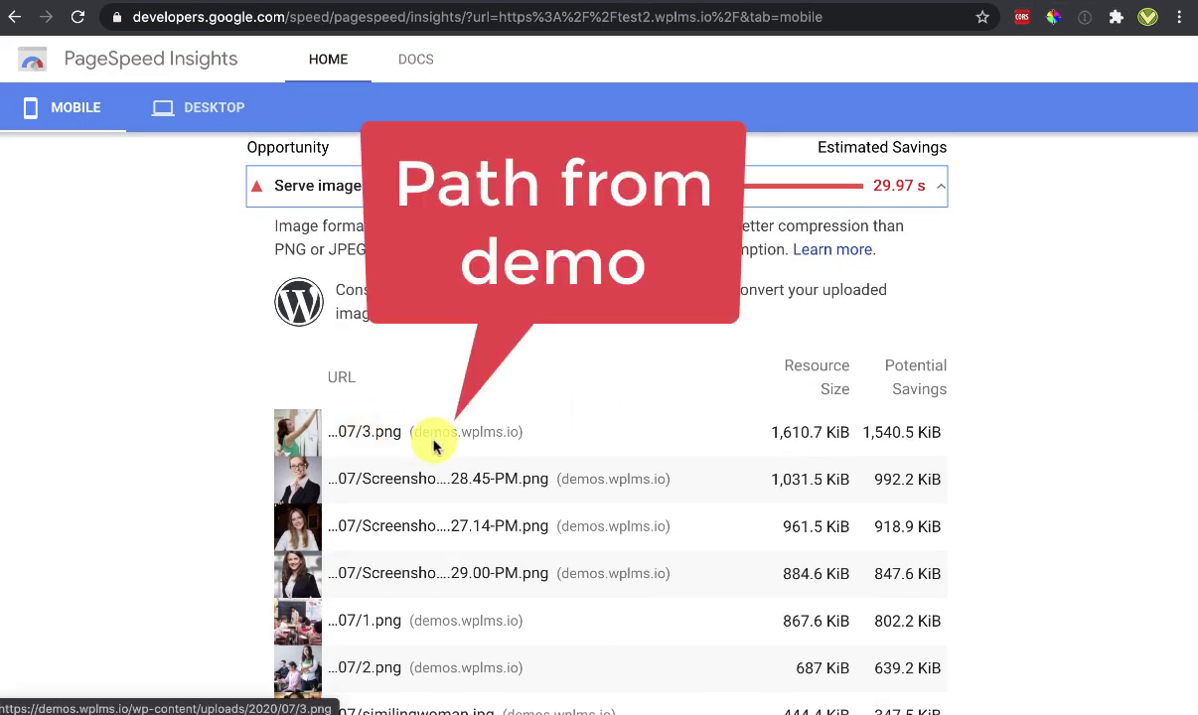
pyautogui.doubleClick(506, 430)
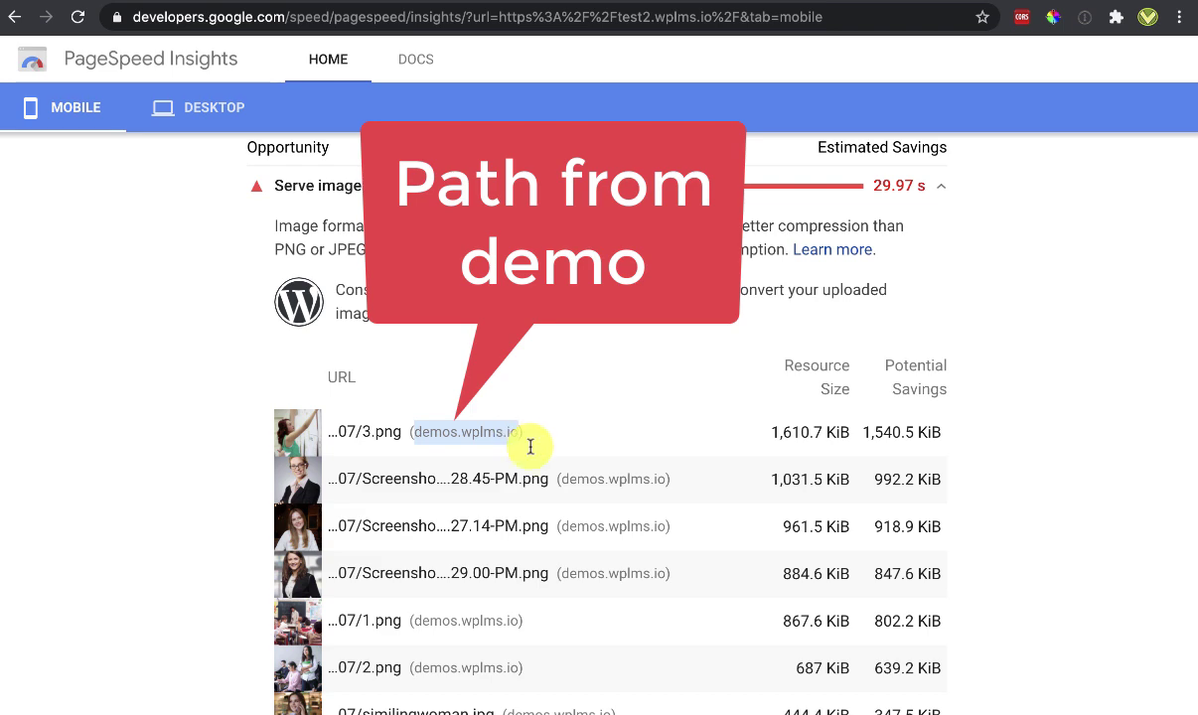
pyautogui.moveTo(561, 478); pyautogui.dragTo(652, 479)
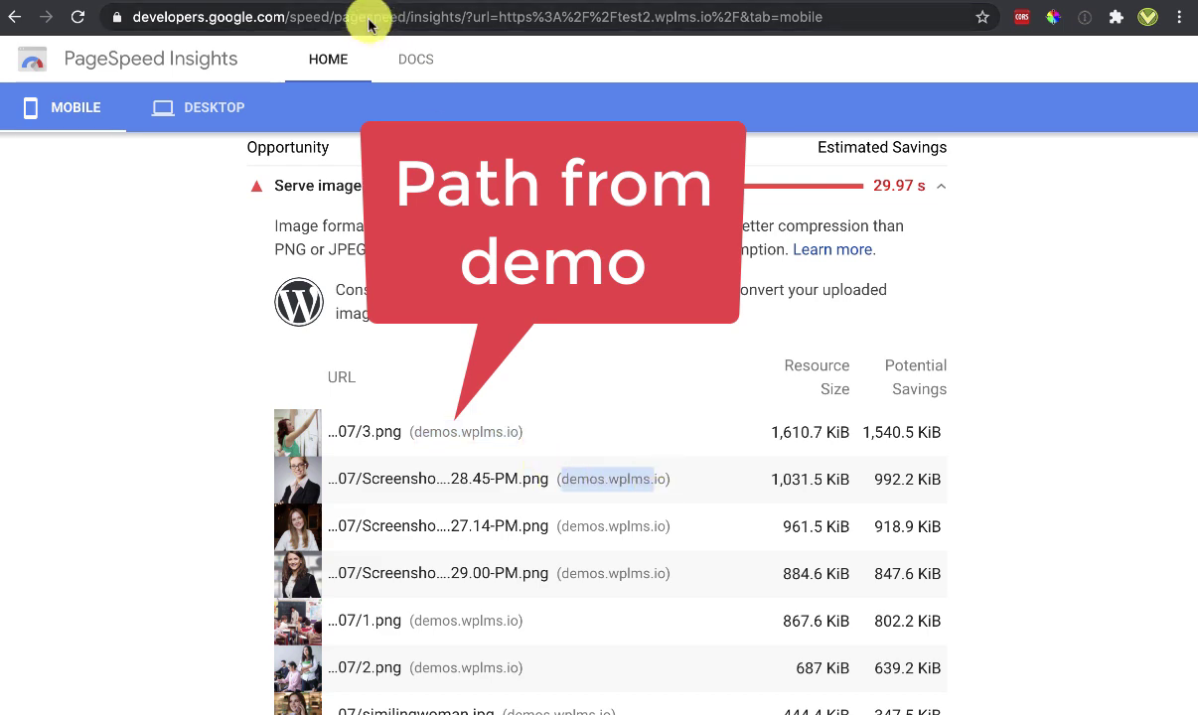
# Switch to the home page in the Elementor editor and select the hero image of the woman on the phone
pyautogui.click(208, 2)
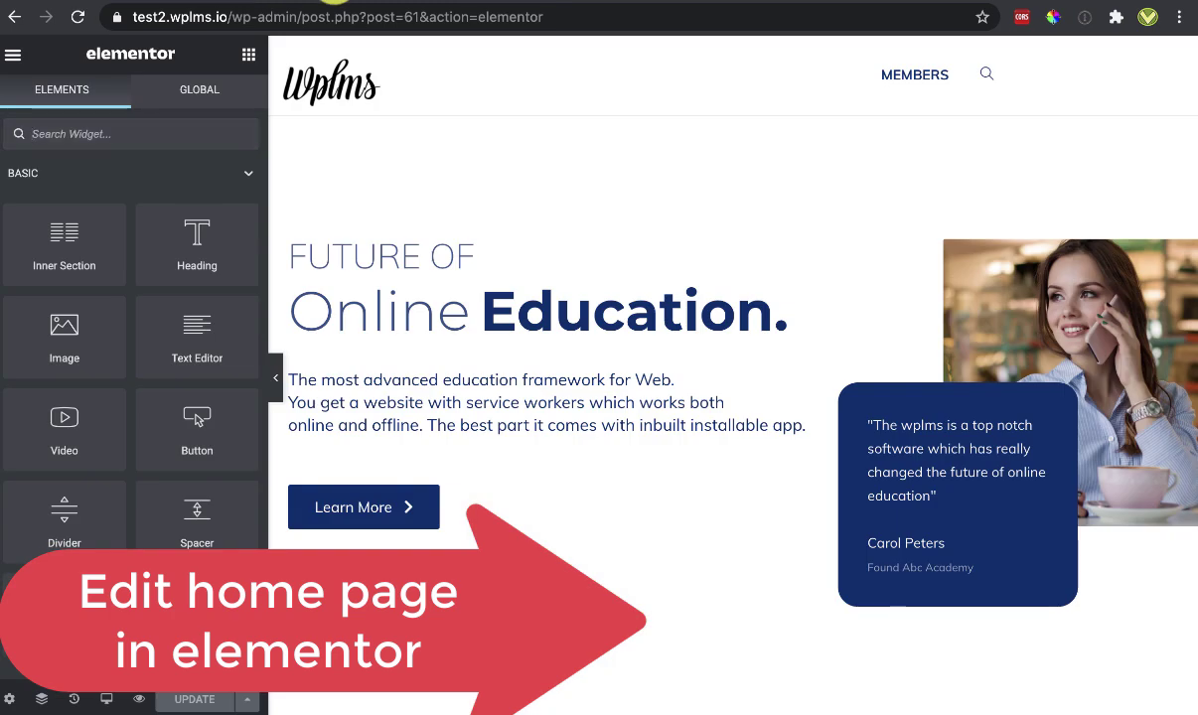
pyautogui.scroll(-1, 770, 267)
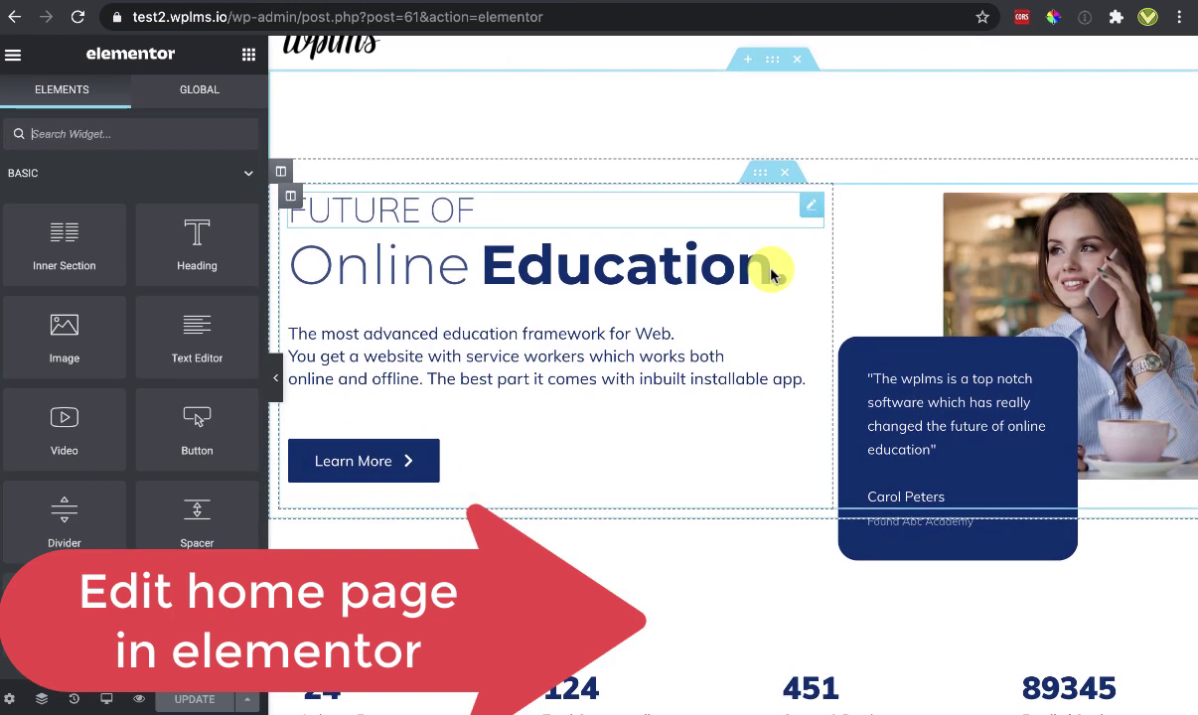
pyautogui.click(1055, 227)
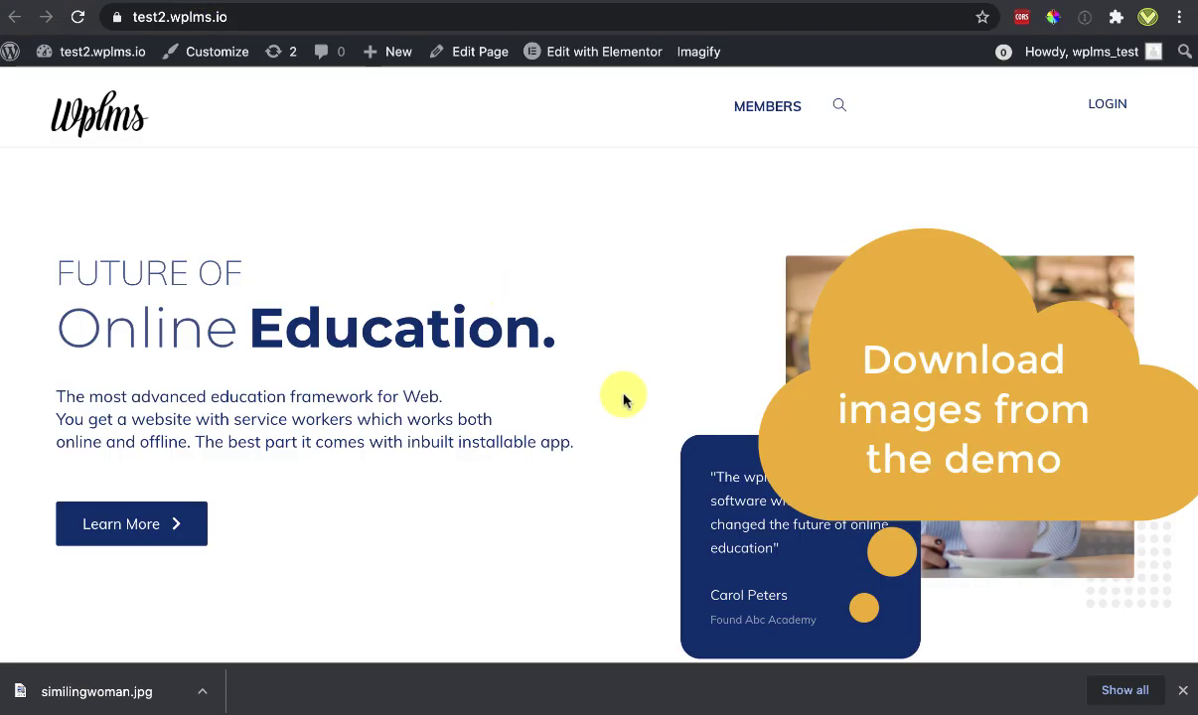
# On the live home page, open the three expert portraits under "Special crafted courses" in new browser tabs
pyautogui.scroll(-6, 622, 395)
pyautogui.scroll(-10, 623, 398)
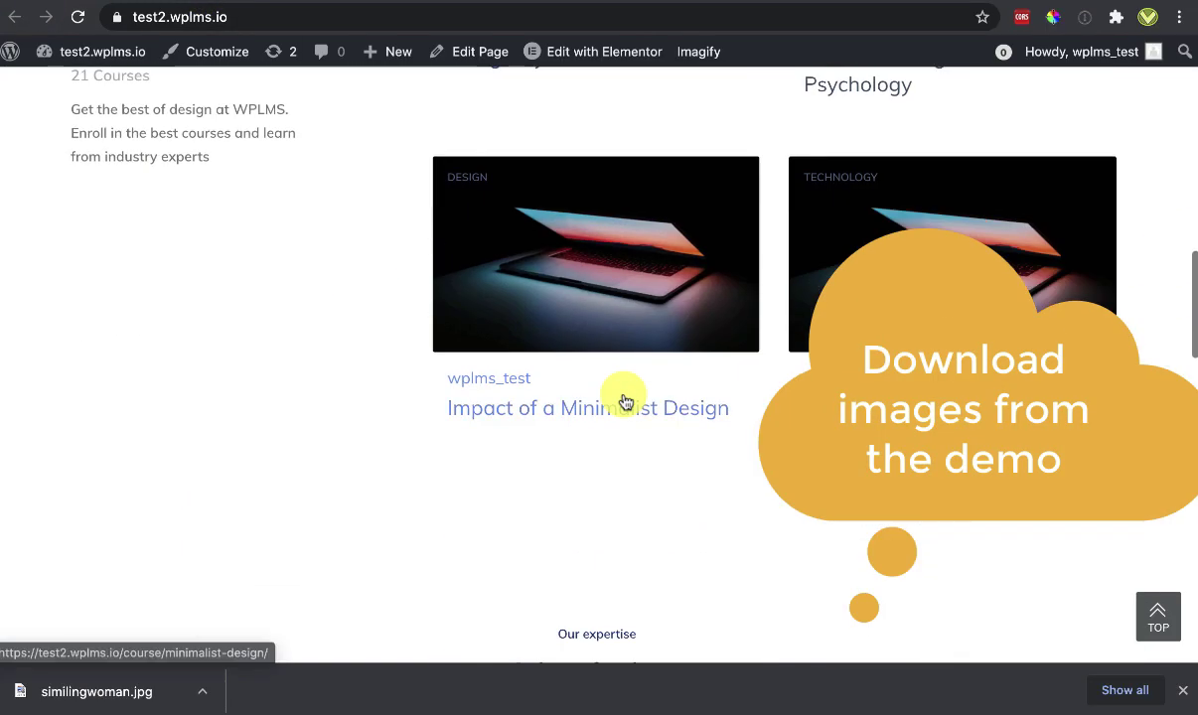
pyautogui.rightClick(237, 454)
pyautogui.press('Escape')
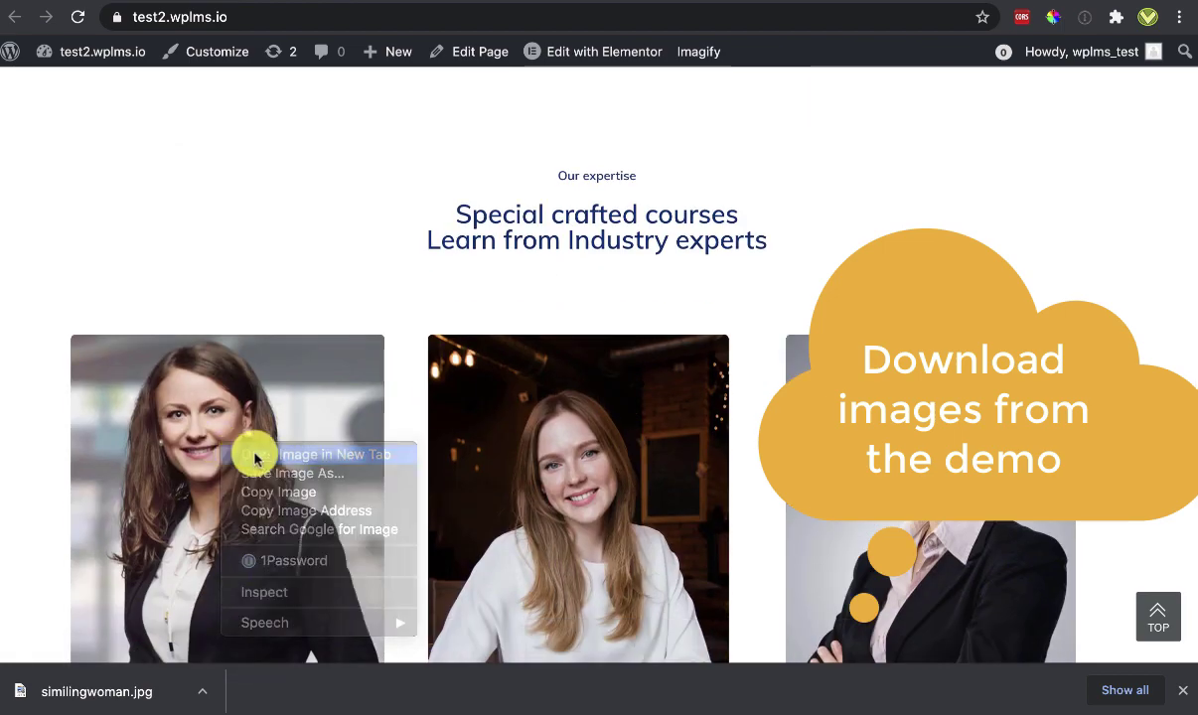
pyautogui.rightClick(644, 492)
pyautogui.press('Escape')
pyautogui.rightClick(894, 494)
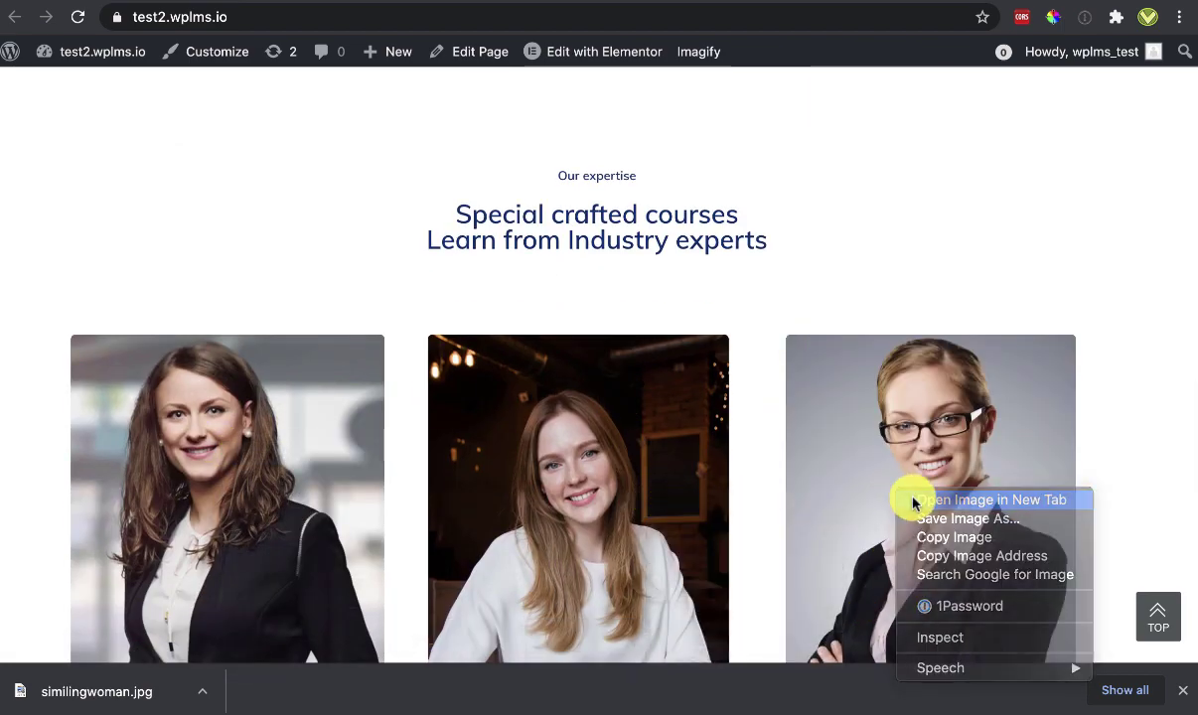
pyautogui.press('Escape')
# Open the three classroom images beside "Learning Begins" in new browser tabs and dismiss the downloads bar
pyautogui.scroll(-8, 637, 423)
pyautogui.rightClick(568, 407)
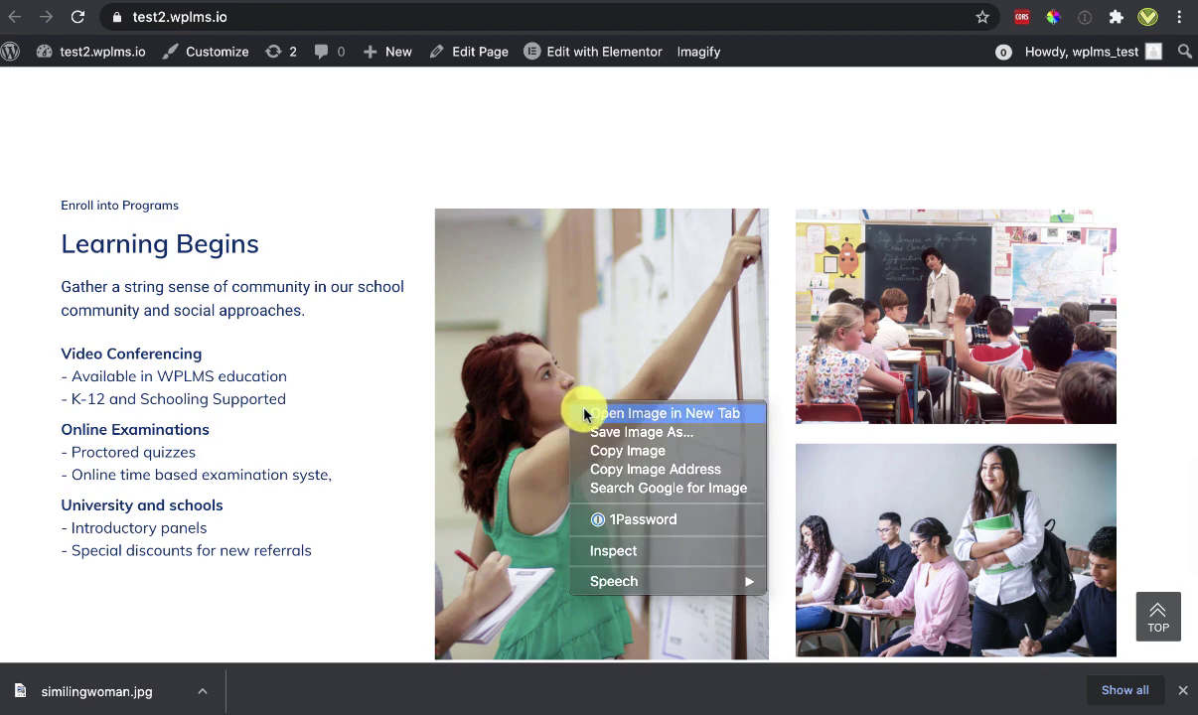
pyautogui.press('Escape')
pyautogui.rightClick(942, 338)
pyautogui.press('Escape')
pyautogui.rightClick(904, 500)
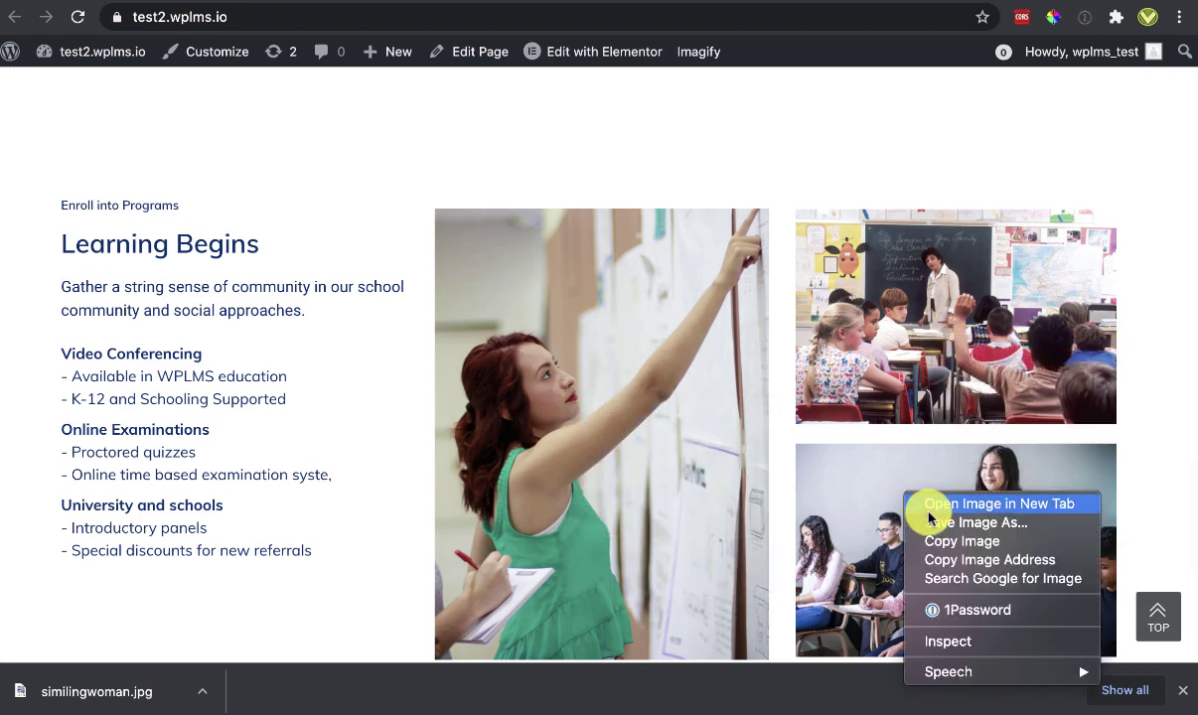
pyautogui.press('Escape')
pyautogui.click(1182, 690)
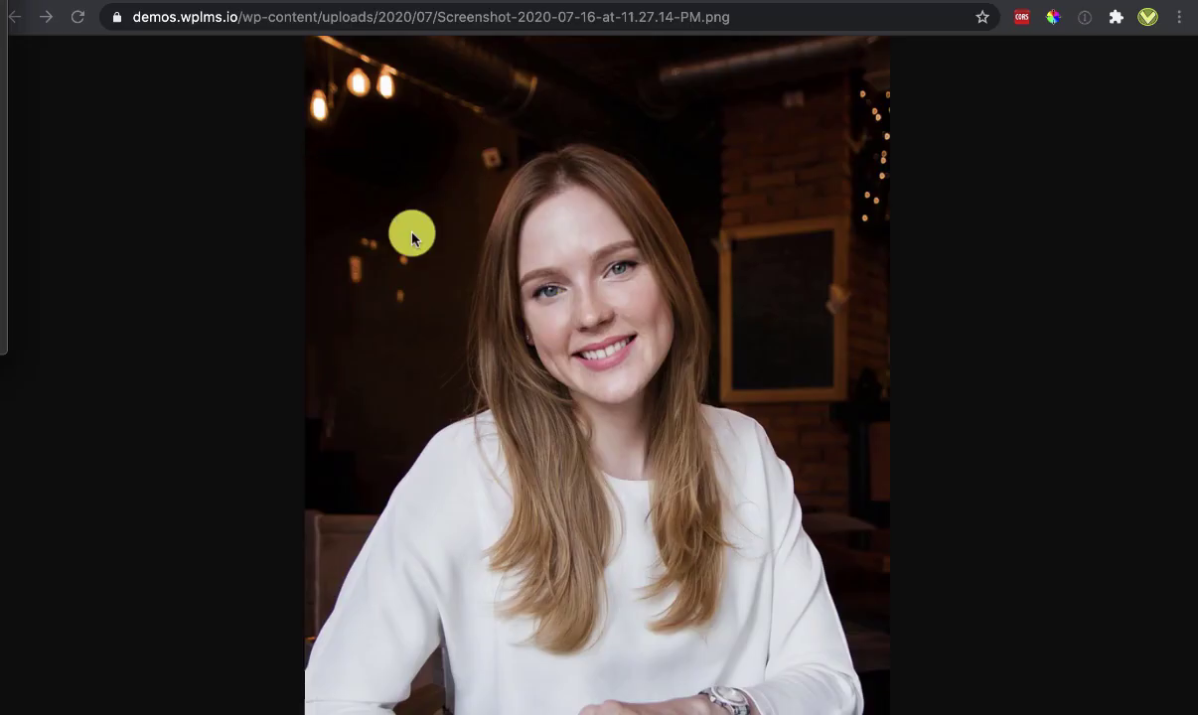
# Save the opened demo portraits, such as Screenshot-2020-07-16-at-11.27.14-PM, to the Desktop as PNG images
pyautogui.press('super+s')
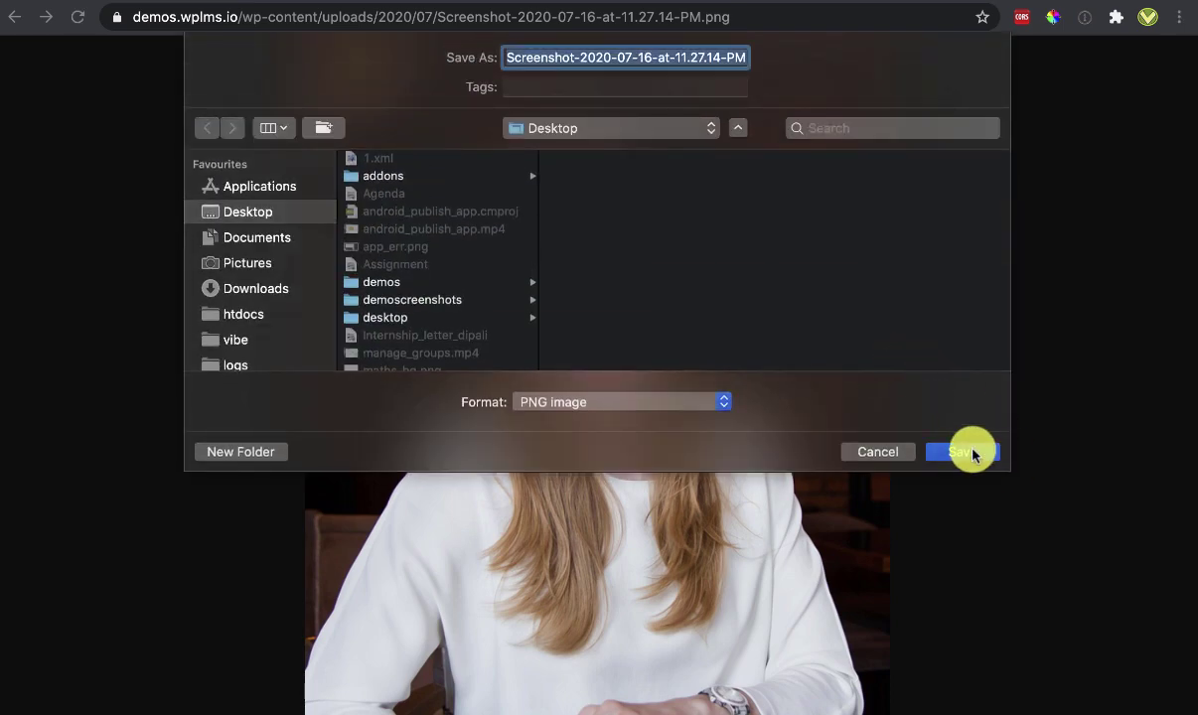
pyautogui.click(961, 450)
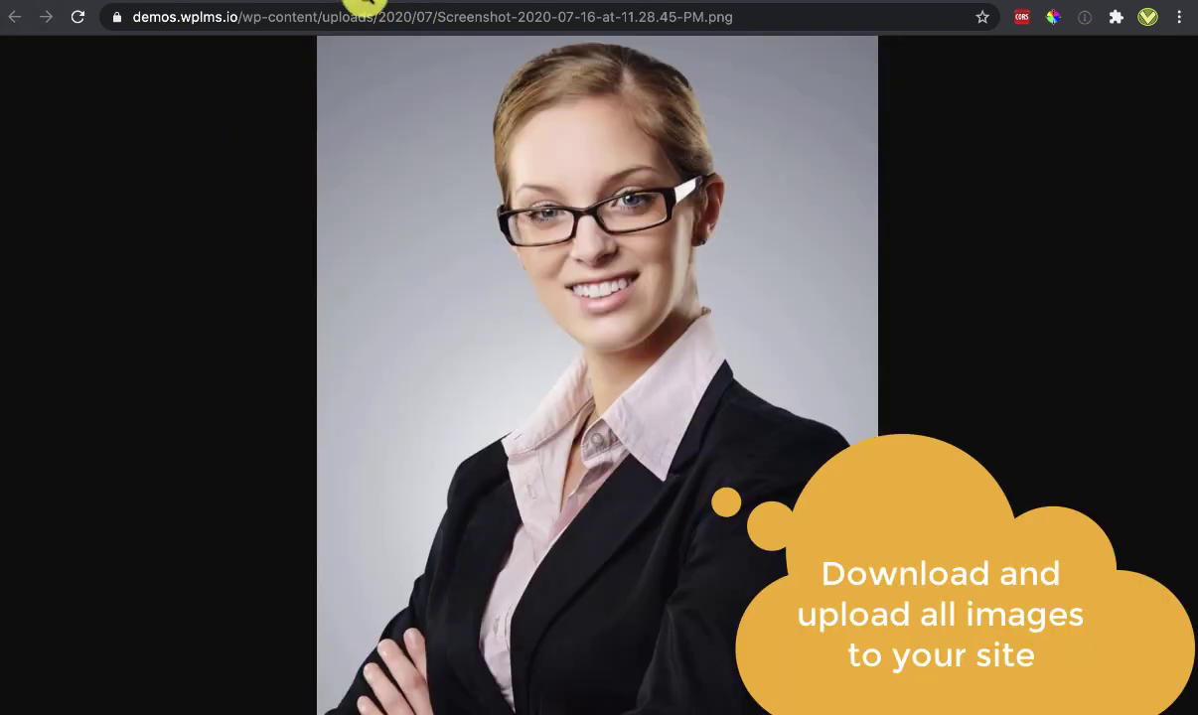
pyautogui.click(566, 275)
pyautogui.press('super+s')
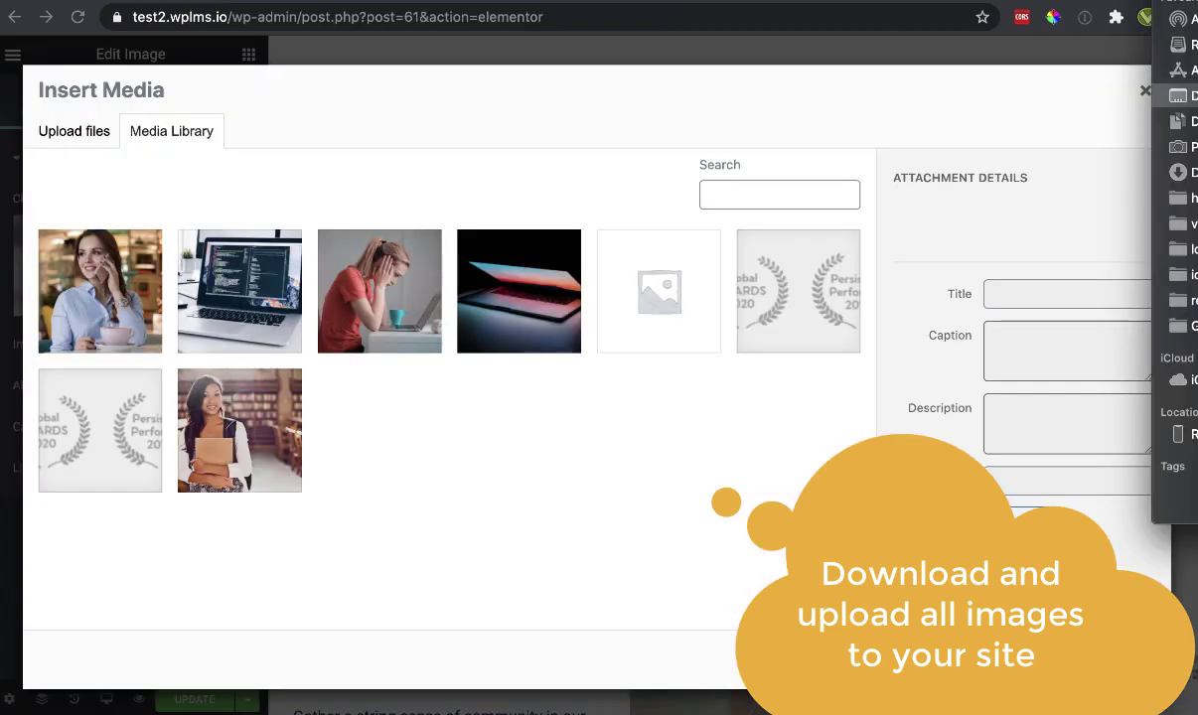
# Upload the six downloaded images to the media library in Elementor and insert f1.png as the first expert's portrait
pyautogui.moveTo(1190, 278); pyautogui.dragTo(527, 415)
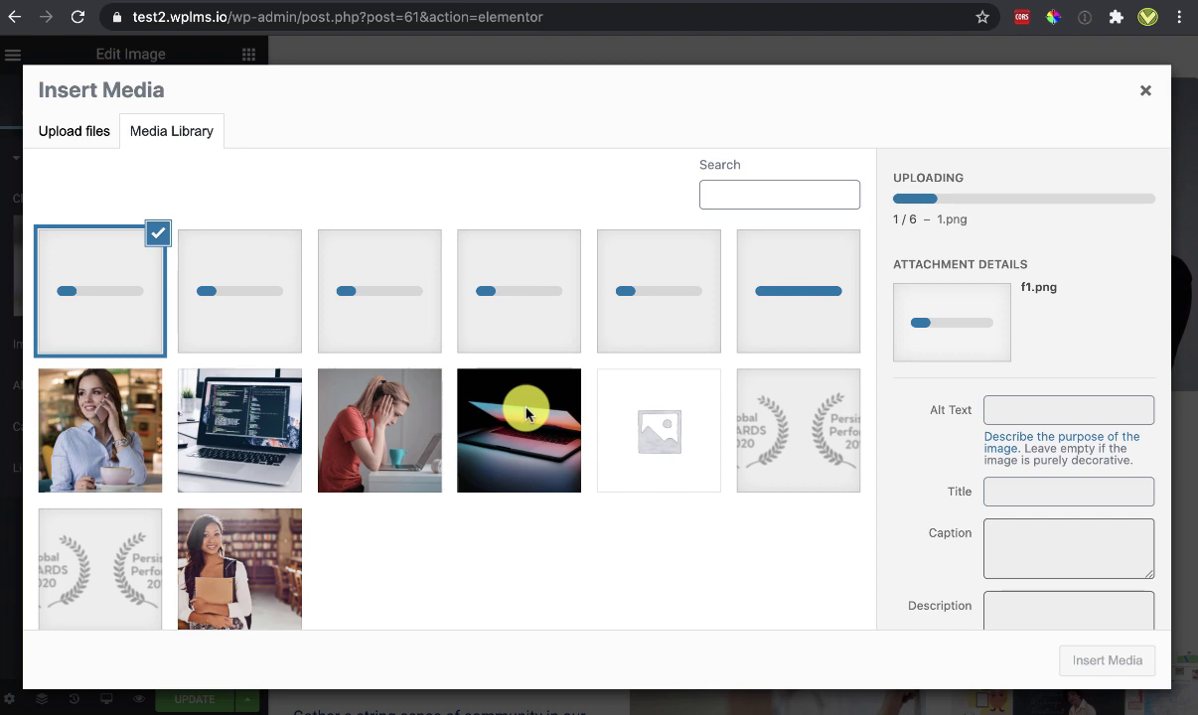
pyautogui.scroll(-3, 940, 366)
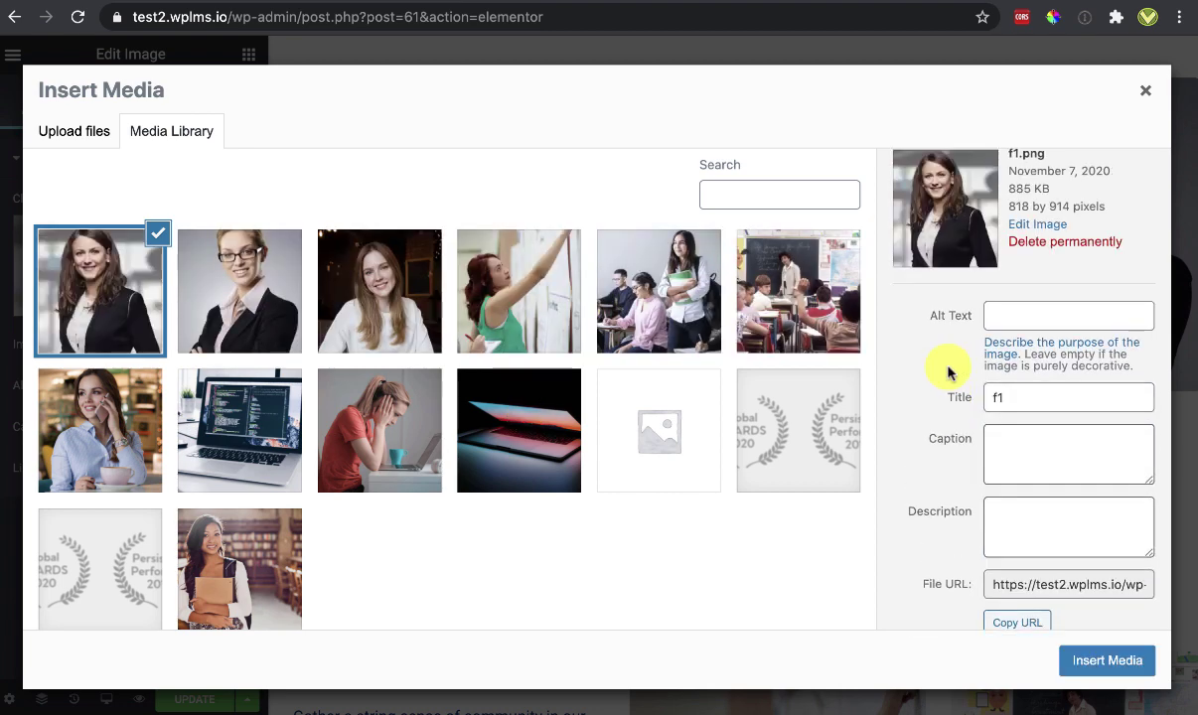
pyautogui.click(1105, 662)
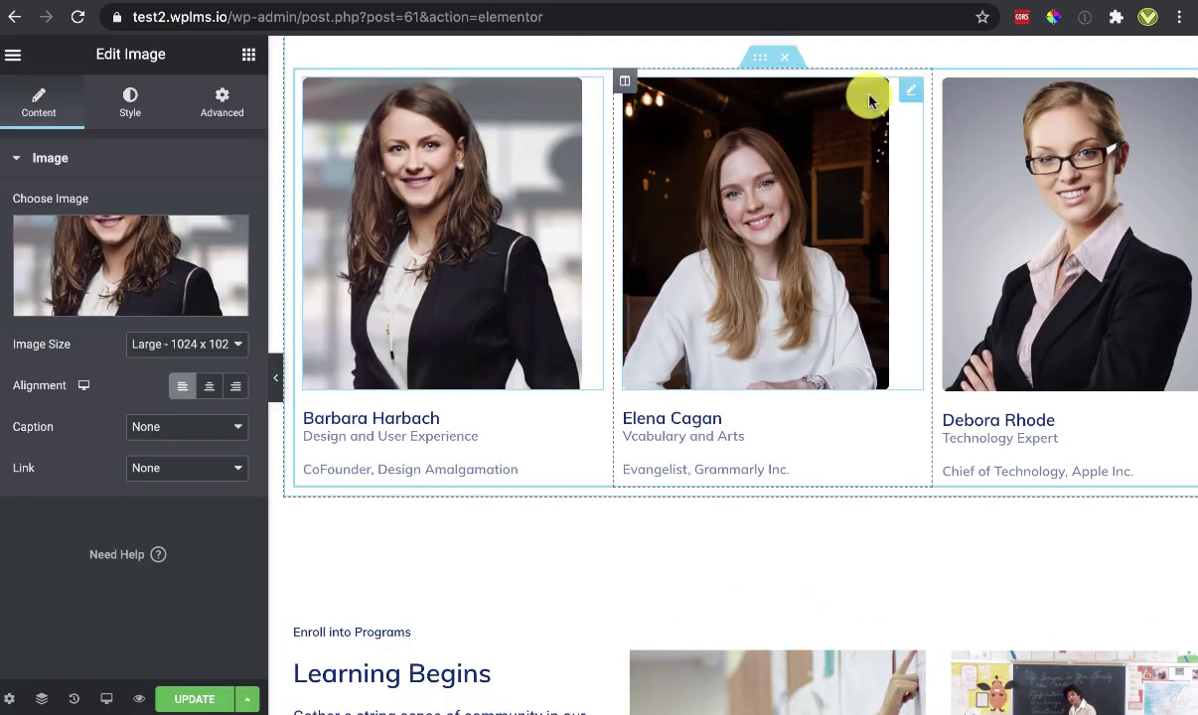
# Replace the second expert's portrait with the uploaded f2.png from the media library
pyautogui.click(912, 92)
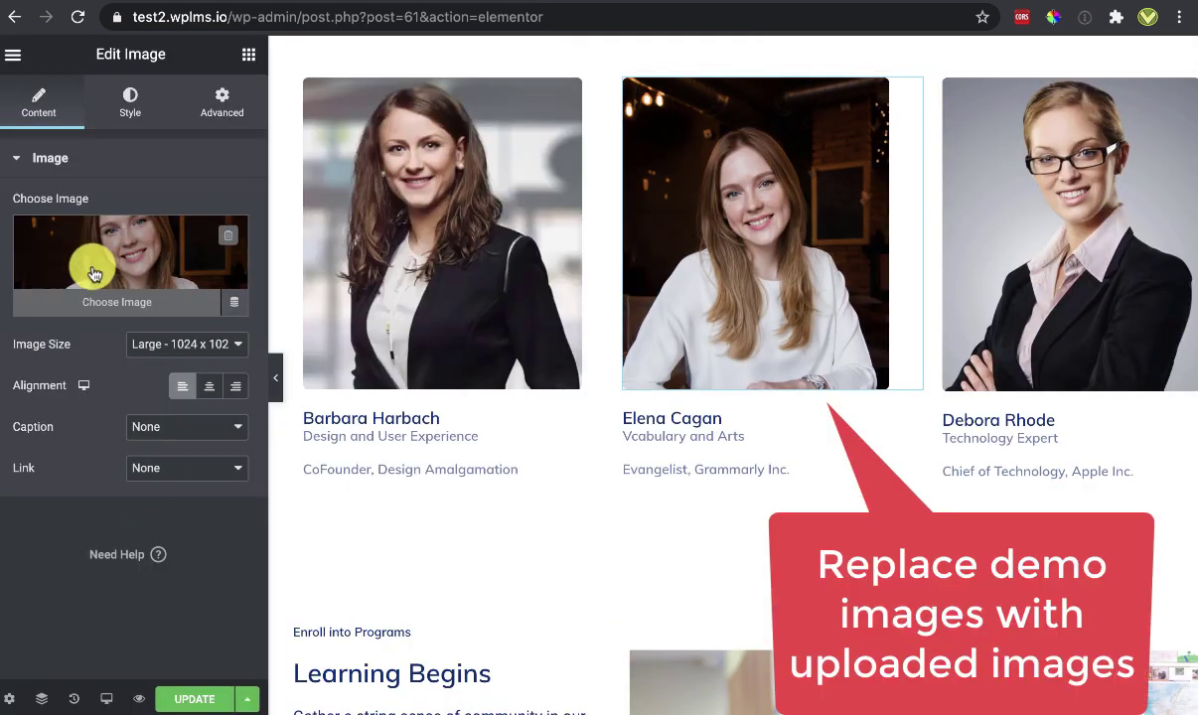
pyautogui.click(92, 274)
pyautogui.click(343, 286)
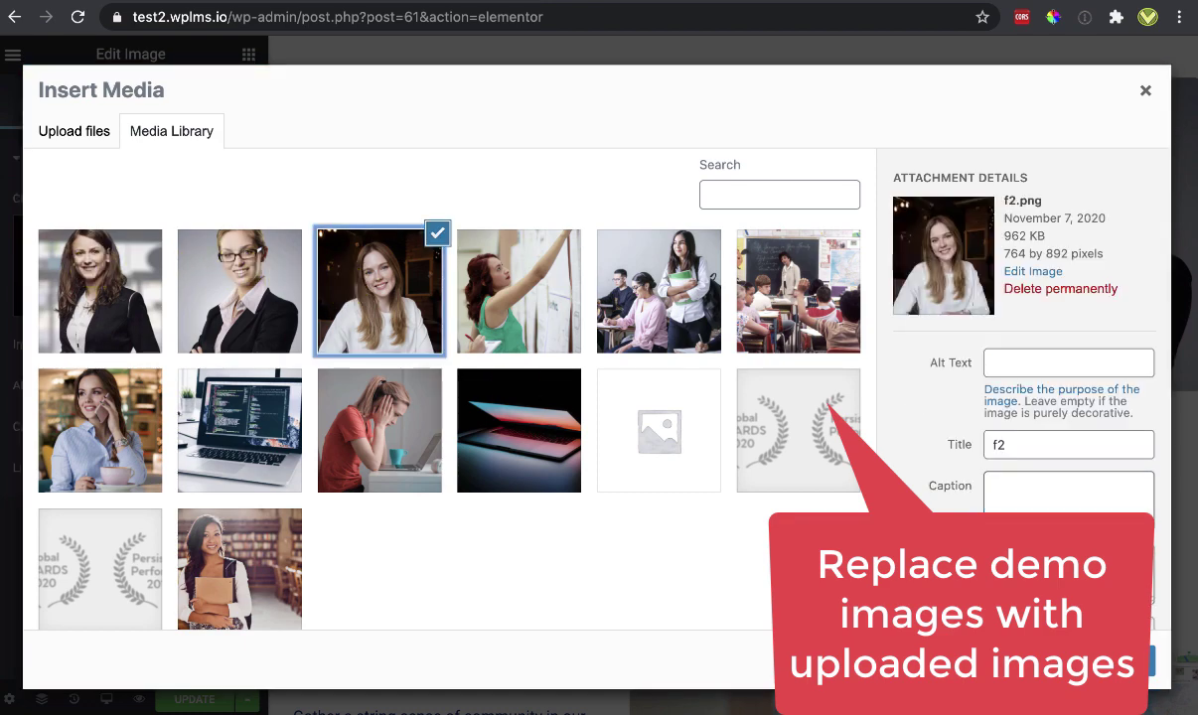
pyautogui.click(1113, 660)
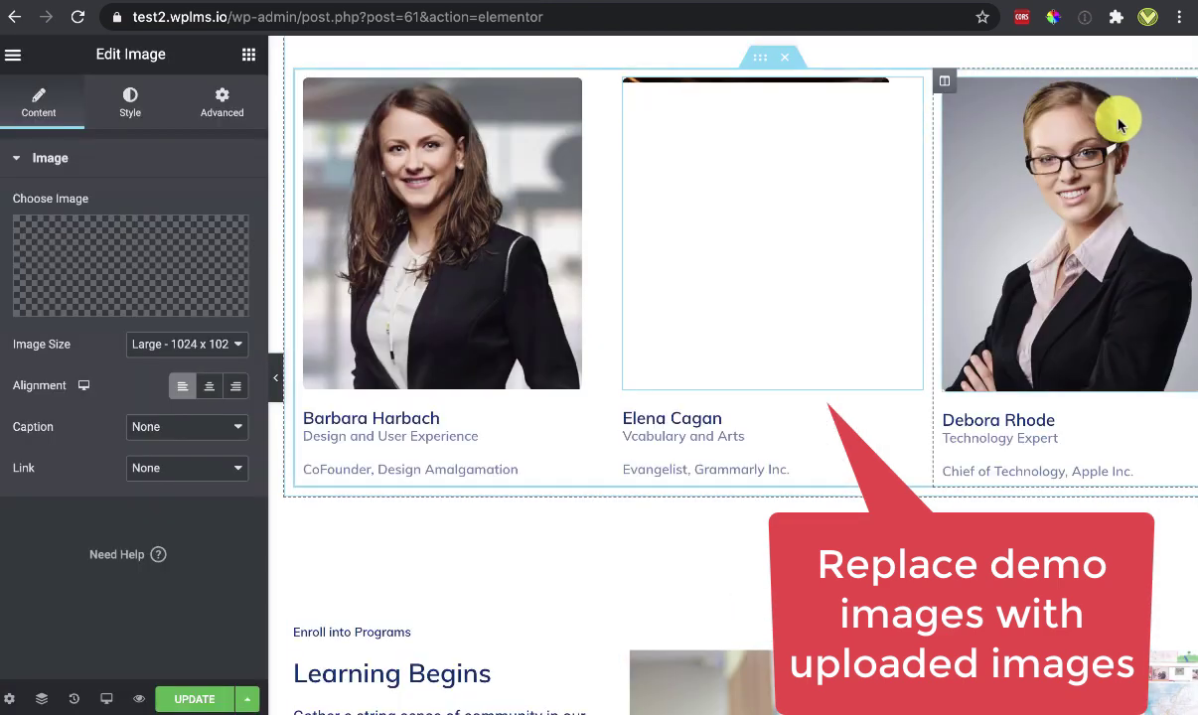
# Replace the third expert's portrait with the uploaded f3.png from the media library
pyautogui.click(1115, 121)
pyautogui.click(147, 259)
pyautogui.click(234, 283)
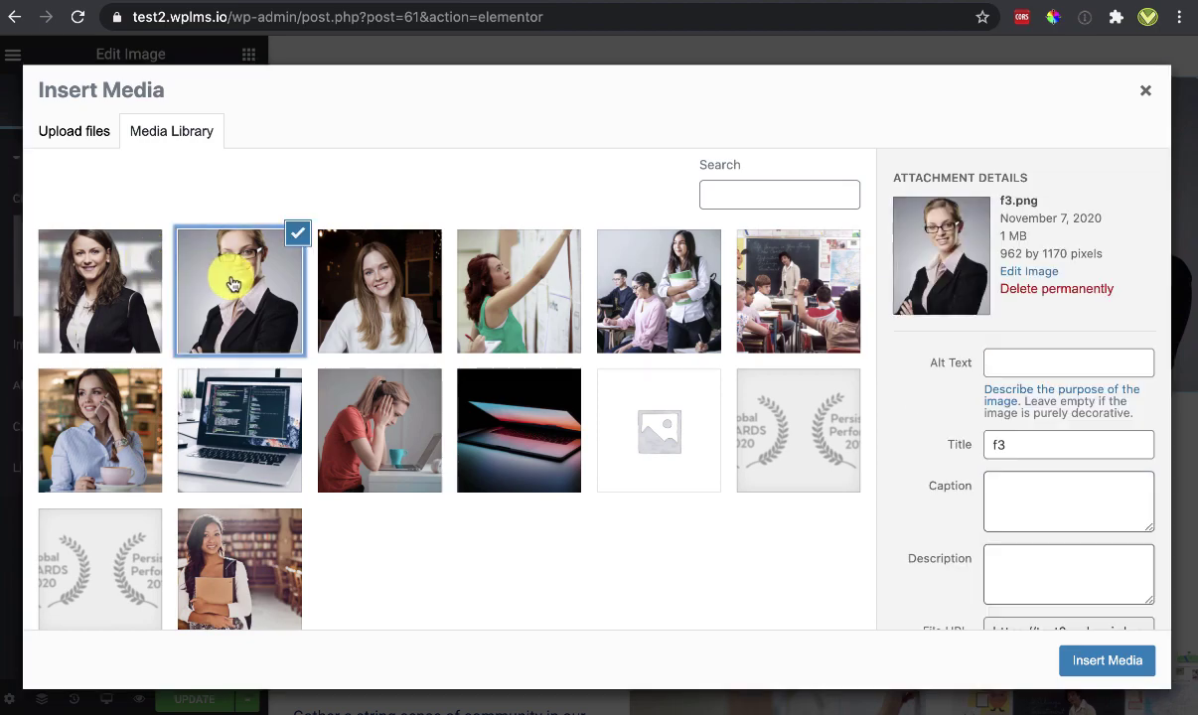
pyautogui.click(1074, 675)
pyautogui.scroll(-5, 890, 433)
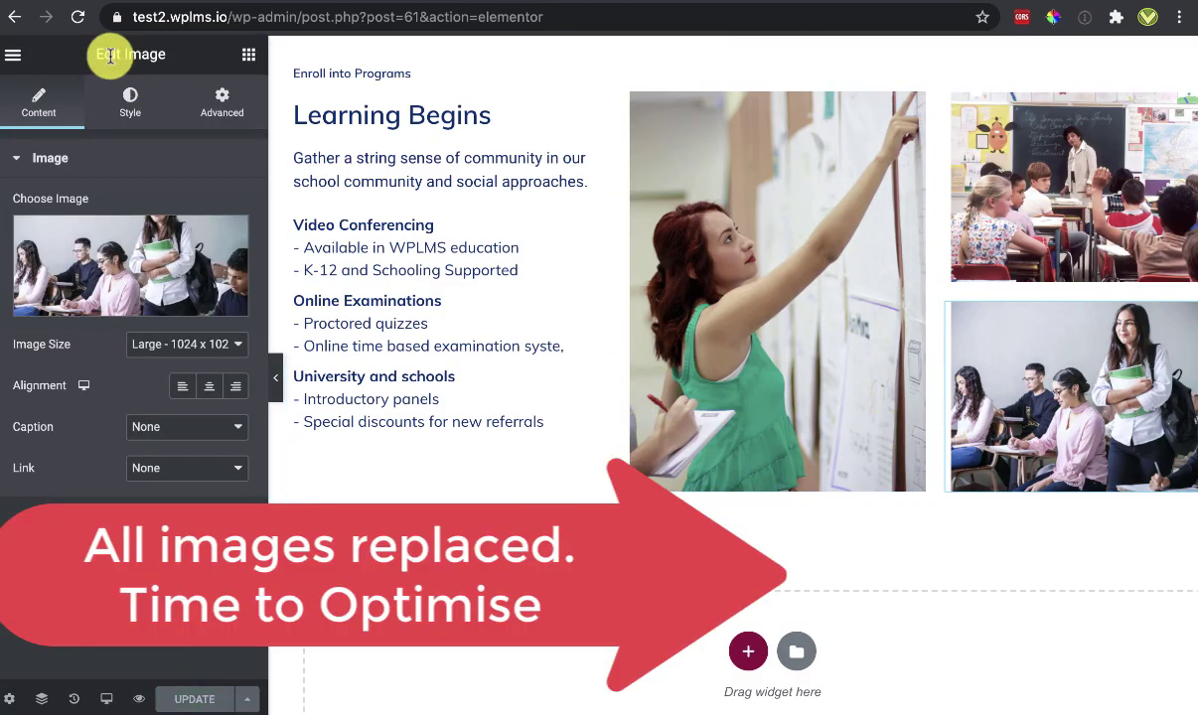
# Exit Elementor to the Home page's WordPress editor and return to the Pages list
pyautogui.click(14, 59)
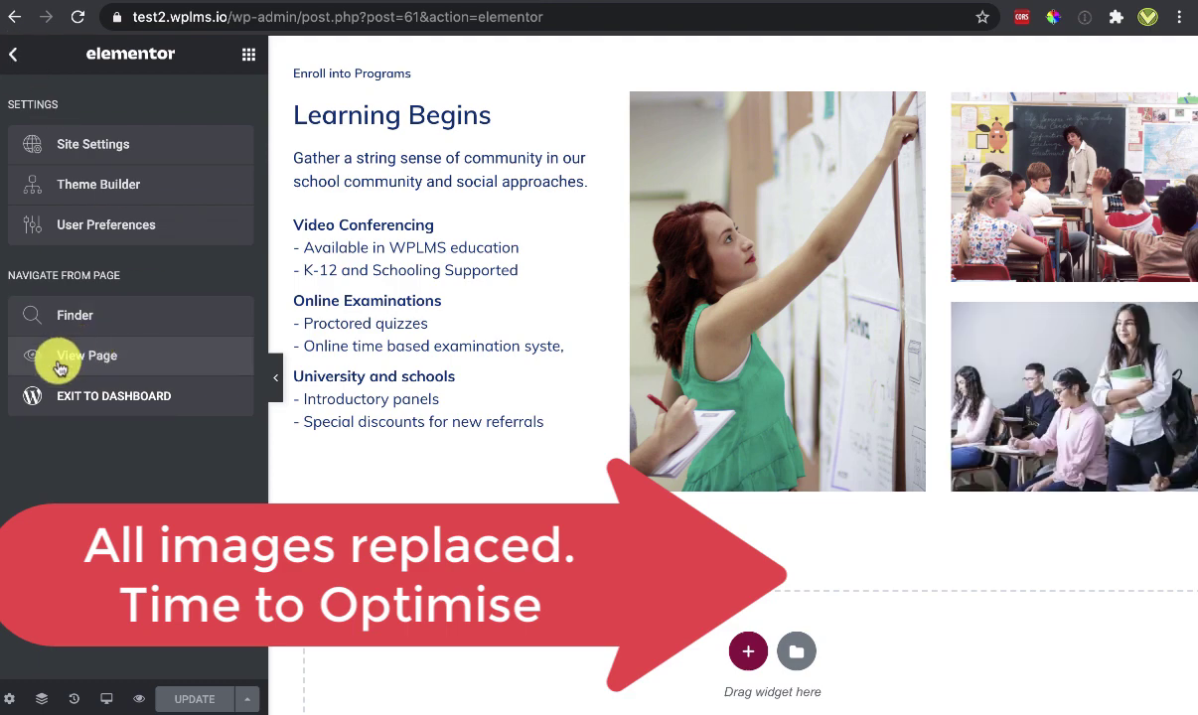
pyautogui.click(81, 392)
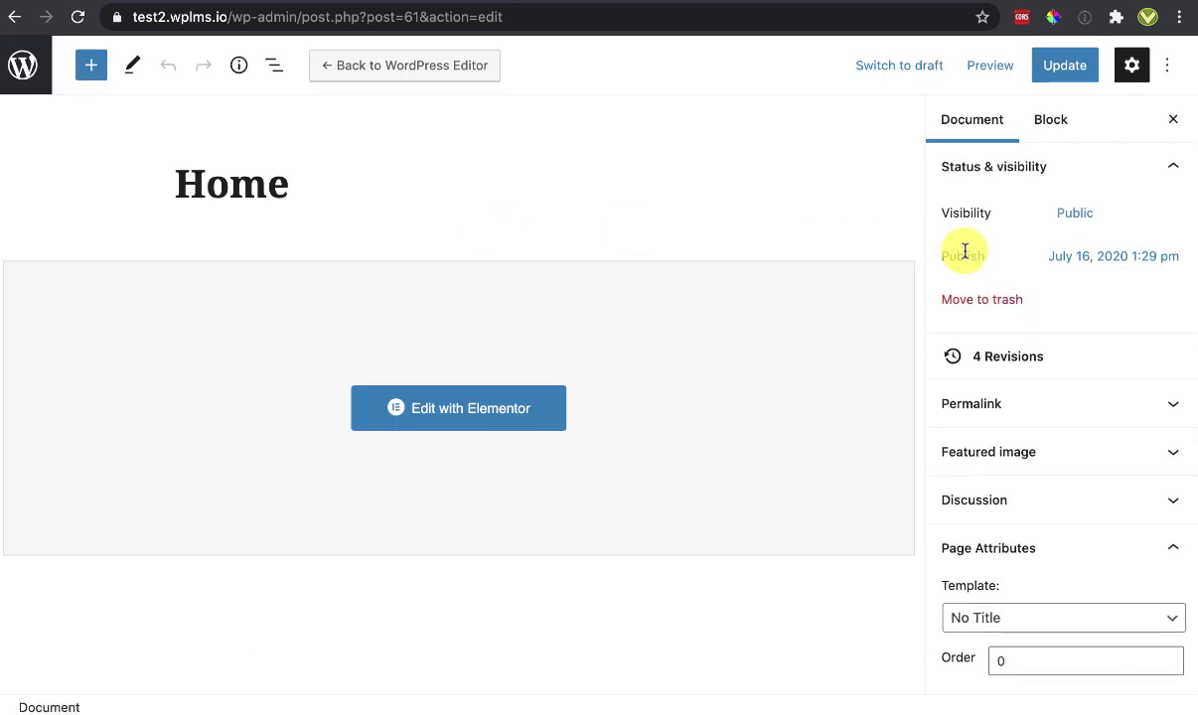
pyautogui.scroll(-5, 868, 259)
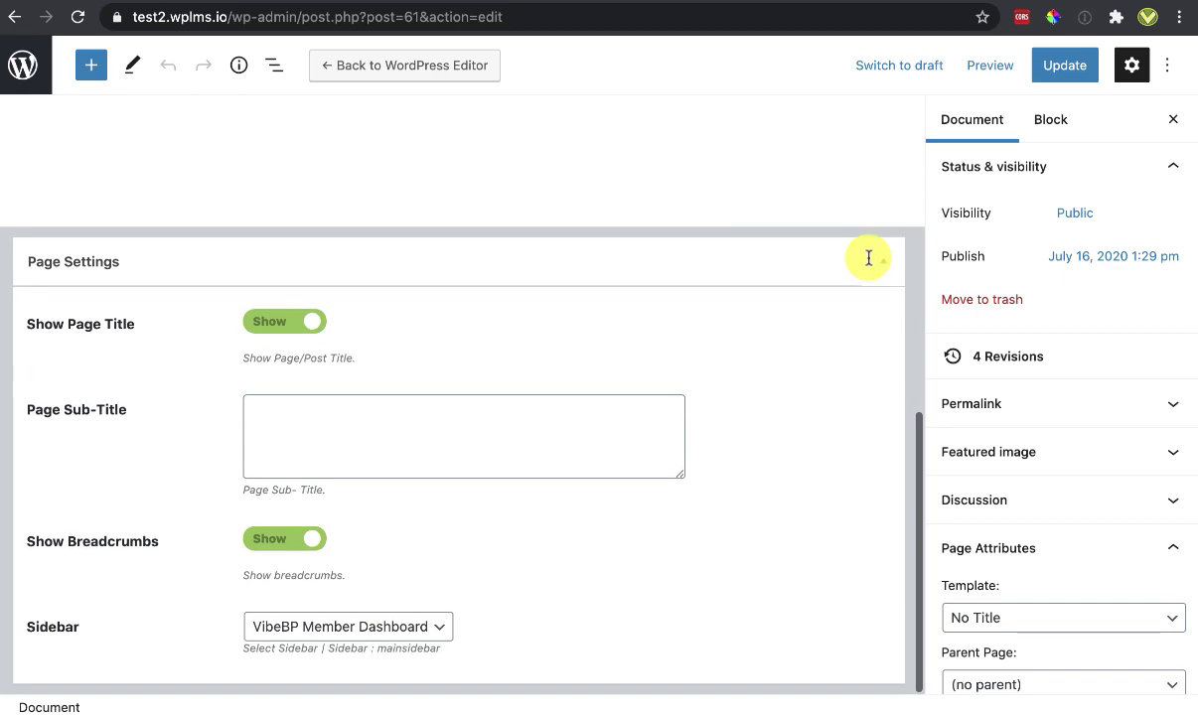
pyautogui.click(22, 65)
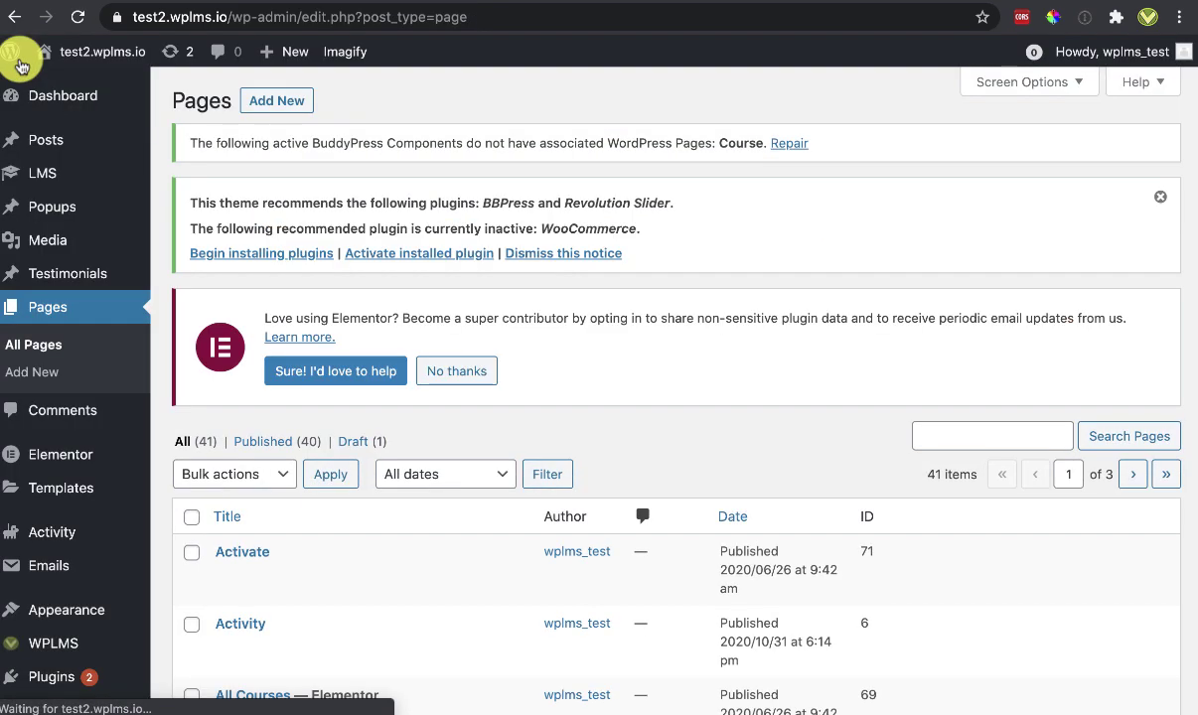
# Open the media library and switch it to the list view for optimizing images with Imagify
pyautogui.moveTo(112, 258)
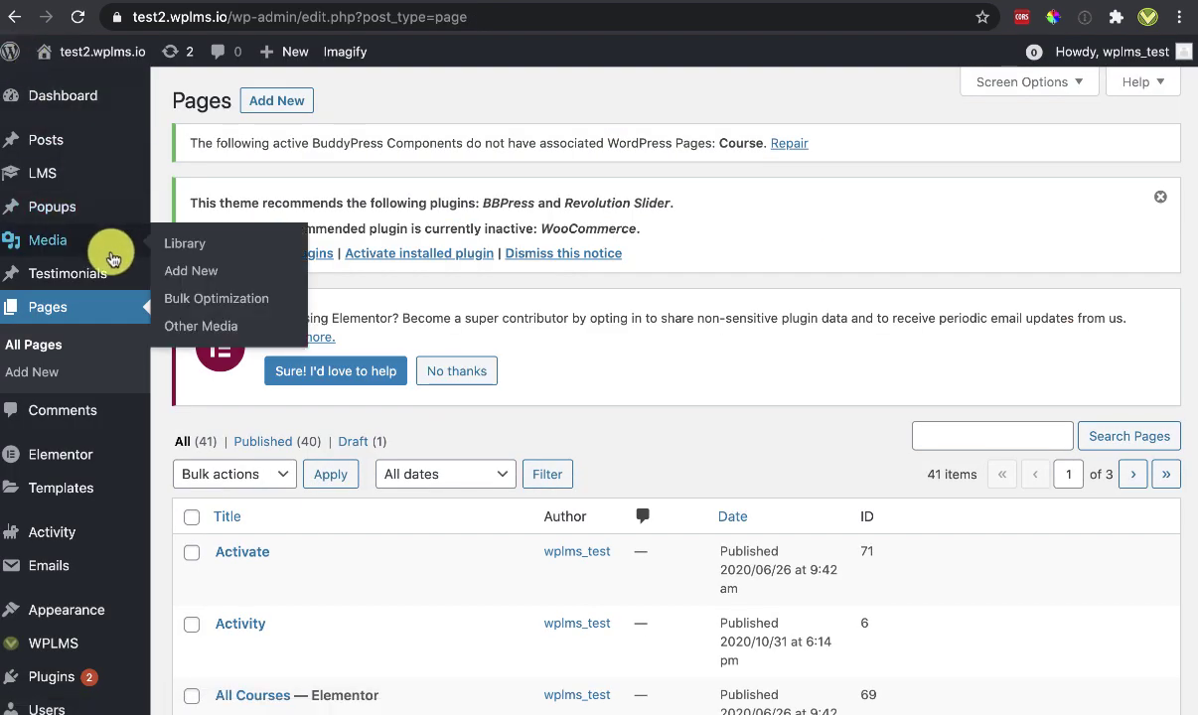
pyautogui.click(186, 243)
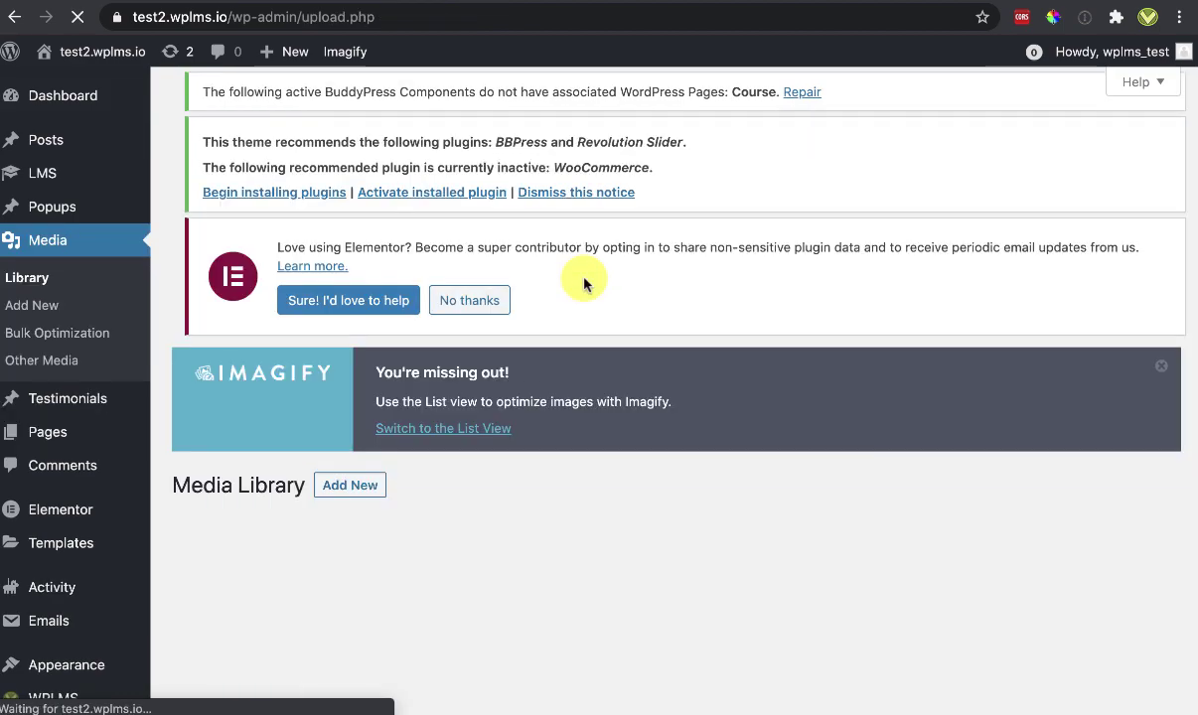
pyautogui.scroll(-3, 584, 285)
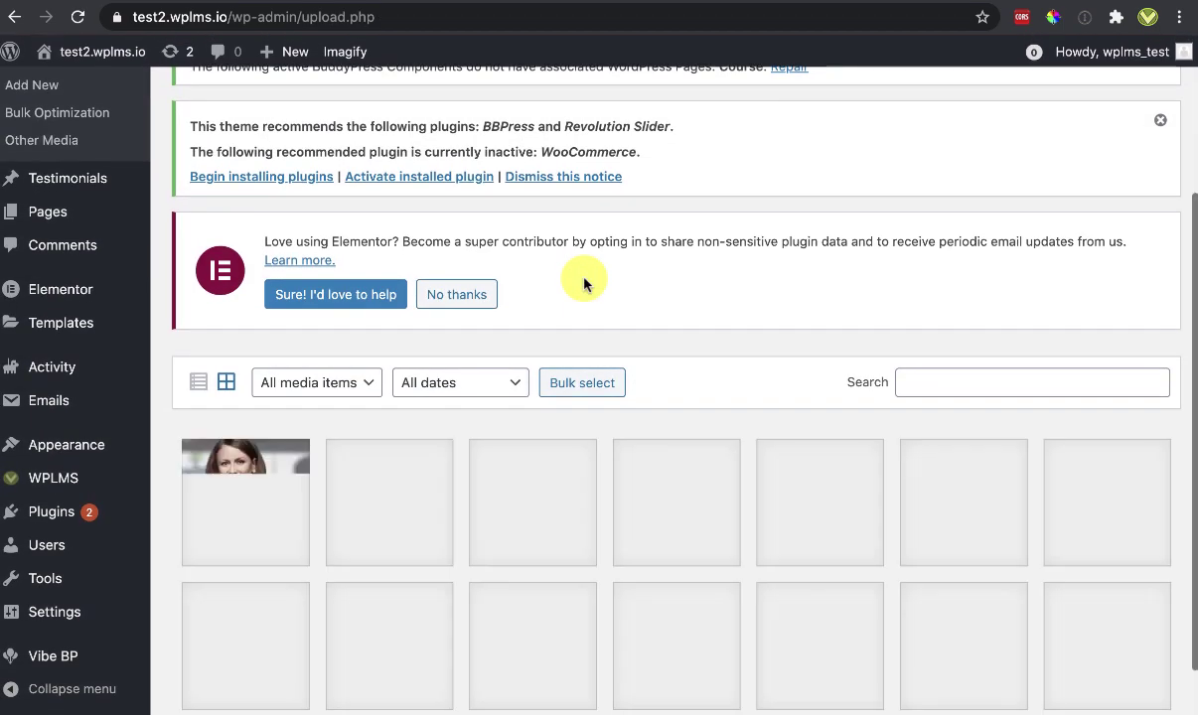
pyautogui.scroll(5, 584, 281)
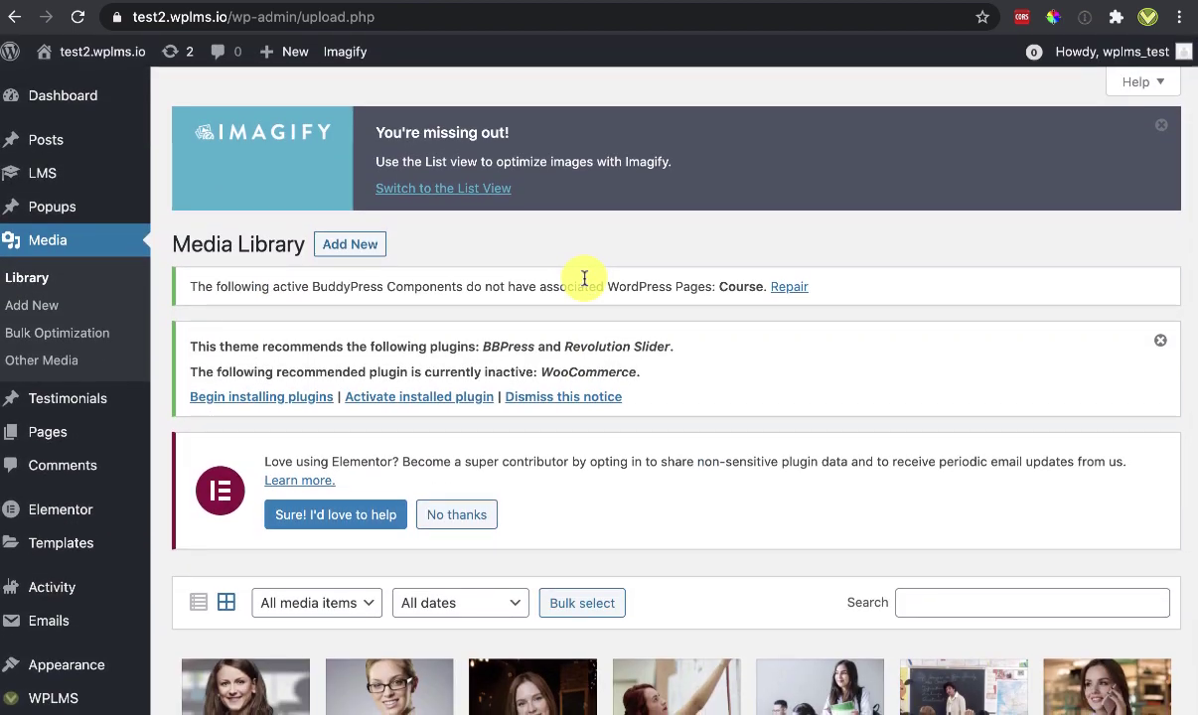
pyautogui.click(458, 191)
# Examine the Imagify optimization status, new file sizes and original savings of the uploaded images, including 2.png and 1.png
pyautogui.scroll(-4, 632, 250)
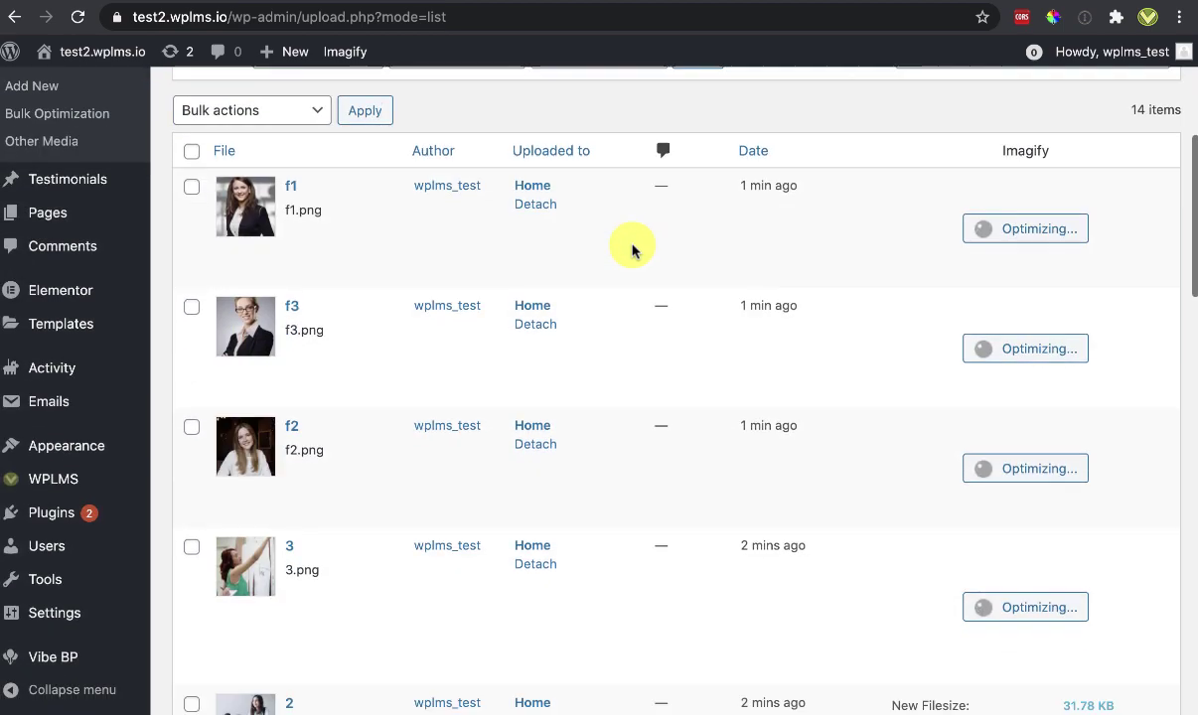
pyautogui.scroll(-1, 631, 250)
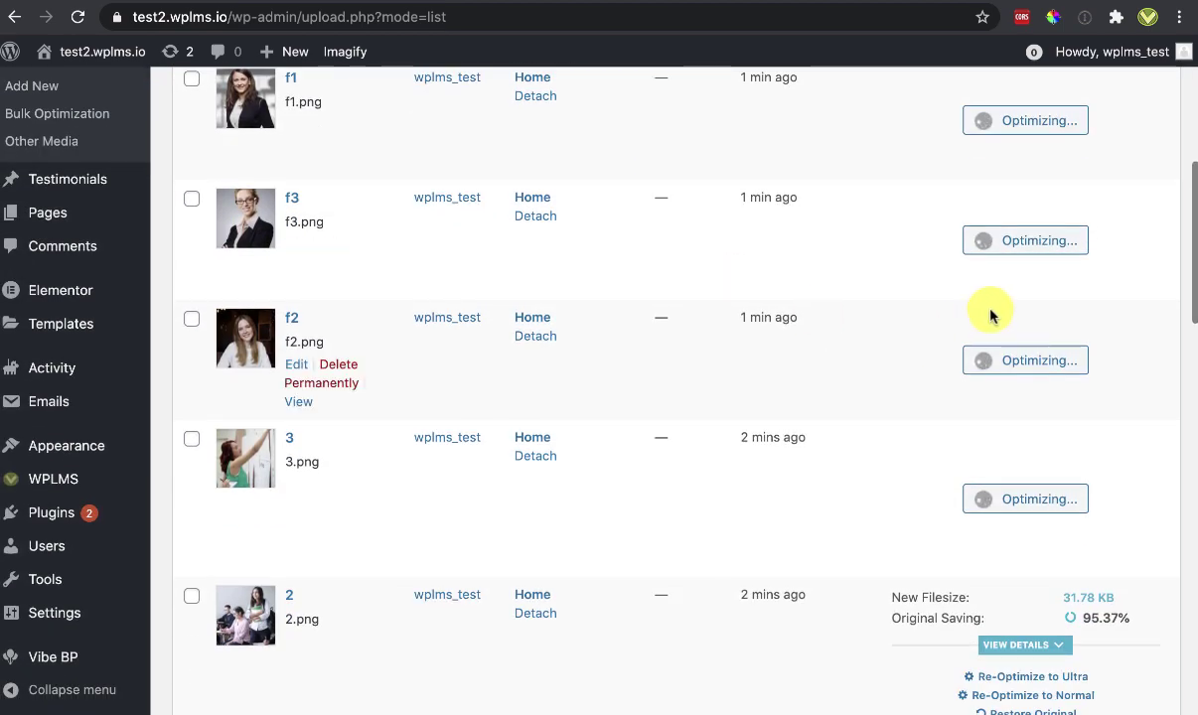
pyautogui.scroll(-3, 915, 536)
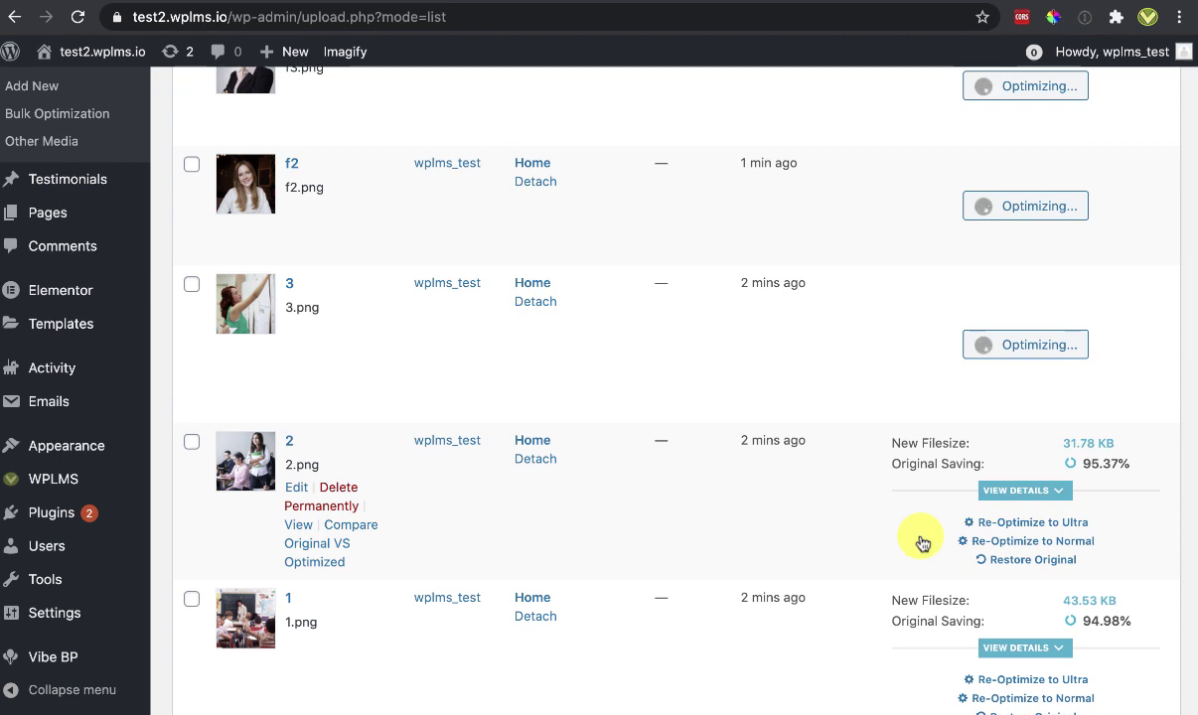
pyautogui.moveTo(1084, 464); pyautogui.dragTo(1136, 475)
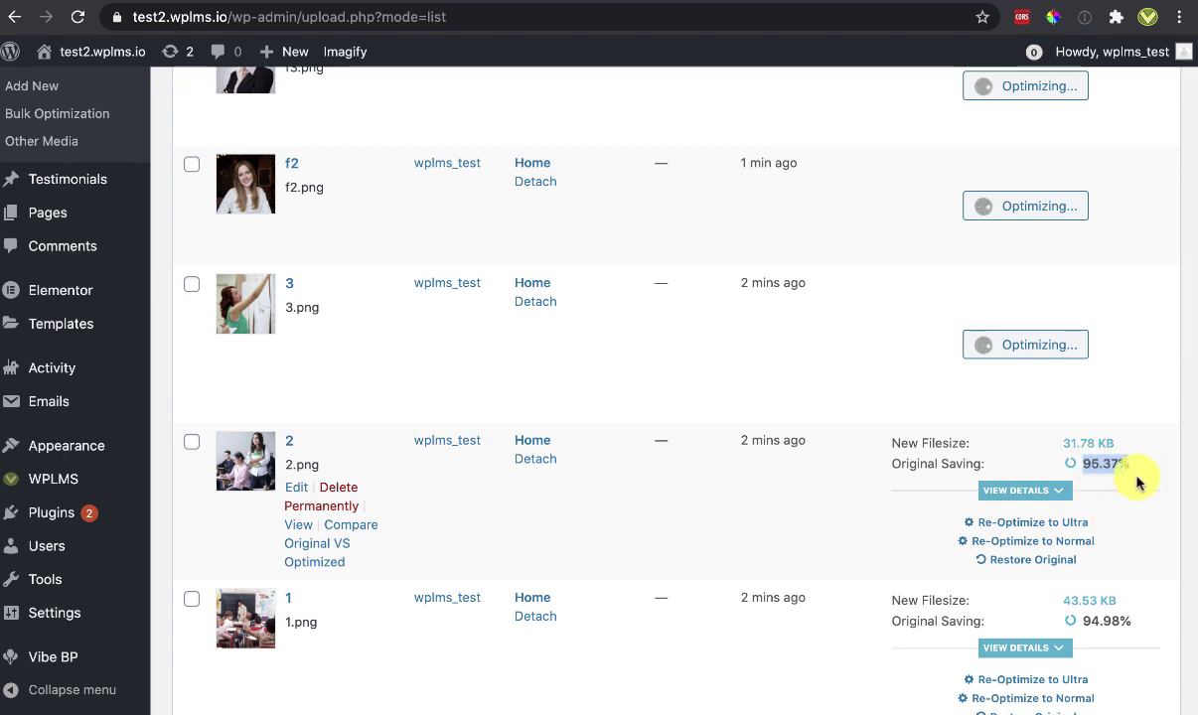
pyautogui.scroll(-1, 1130, 487)
pyautogui.moveTo(1084, 518); pyautogui.dragTo(1154, 551)
pyautogui.scroll(-3, 1142, 516)
pyautogui.scroll(-3, 1155, 551)
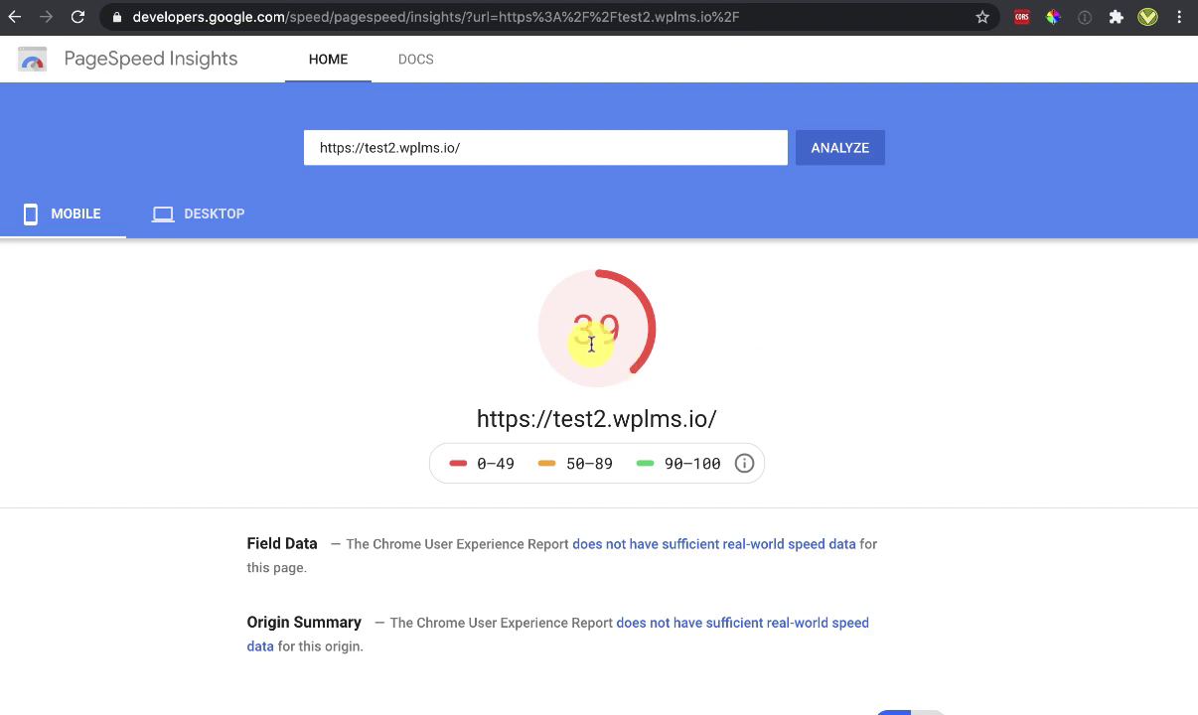
# Review the mobile PageSpeed lab data for test2.wplms.io, including Cumulative Layout Shift and Largest Contentful Paint
pyautogui.scroll(-3, 626, 343)
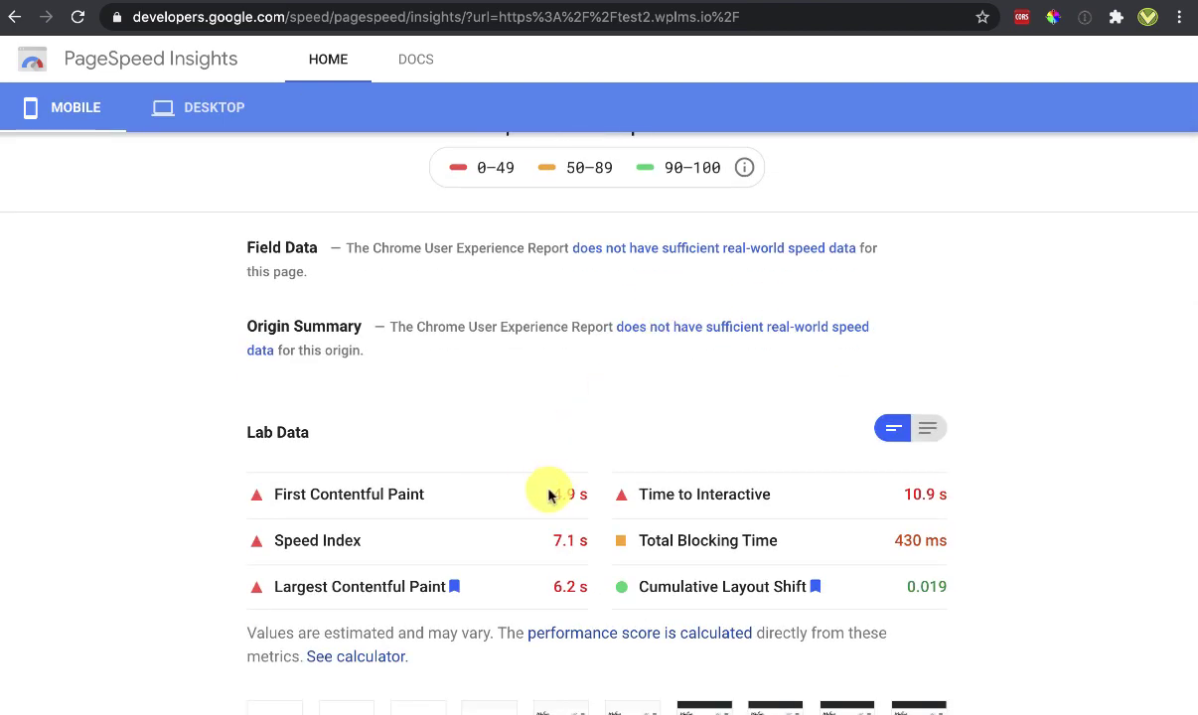
pyautogui.scroll(-1, 683, 412)
pyautogui.scroll(-3, 683, 412)
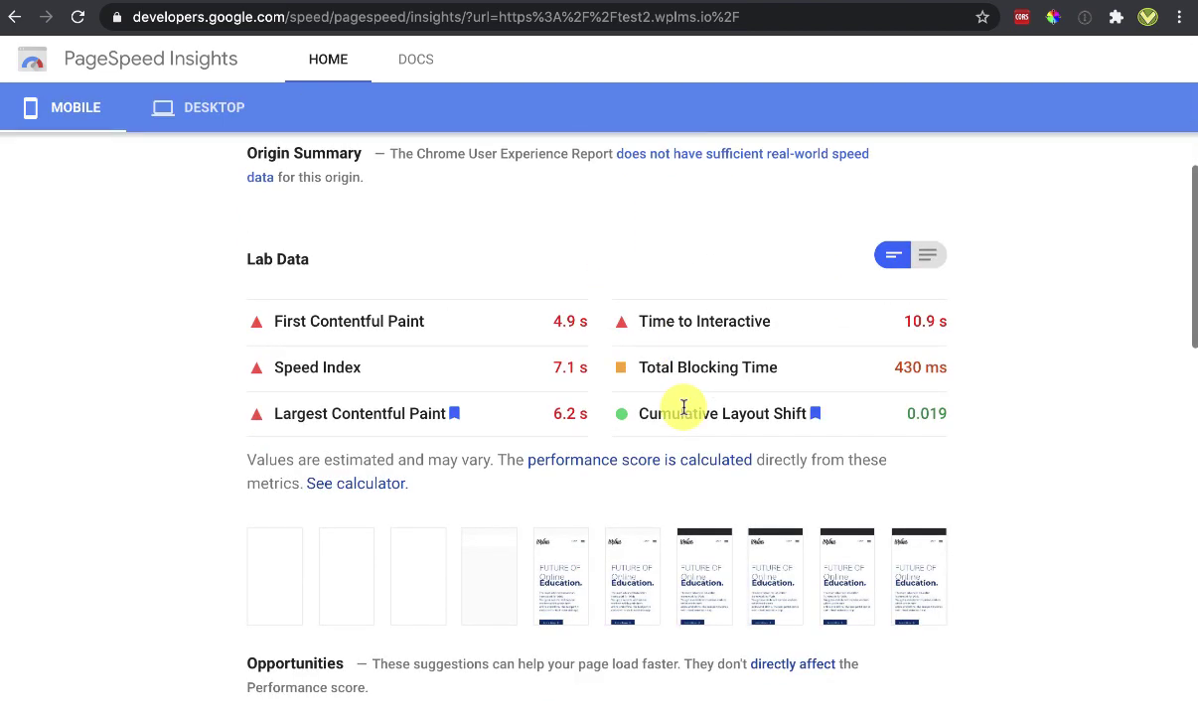
pyautogui.moveTo(906, 414); pyautogui.dragTo(976, 417)
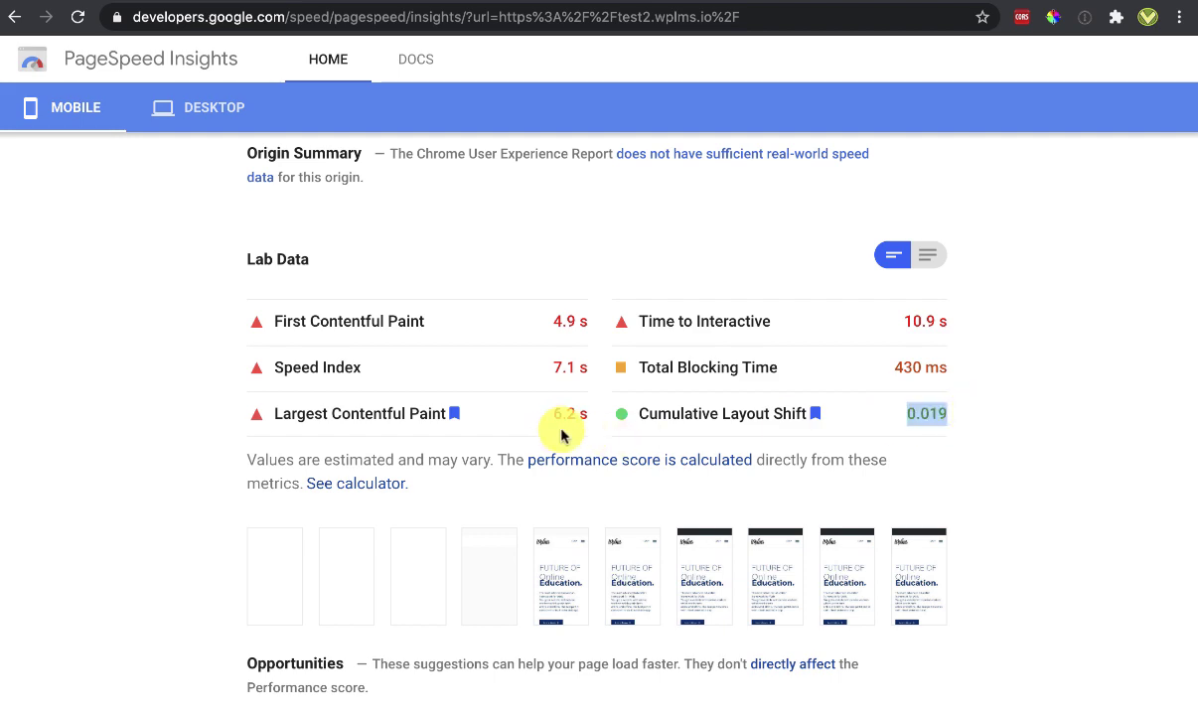
pyautogui.moveTo(551, 411); pyautogui.dragTo(580, 412)
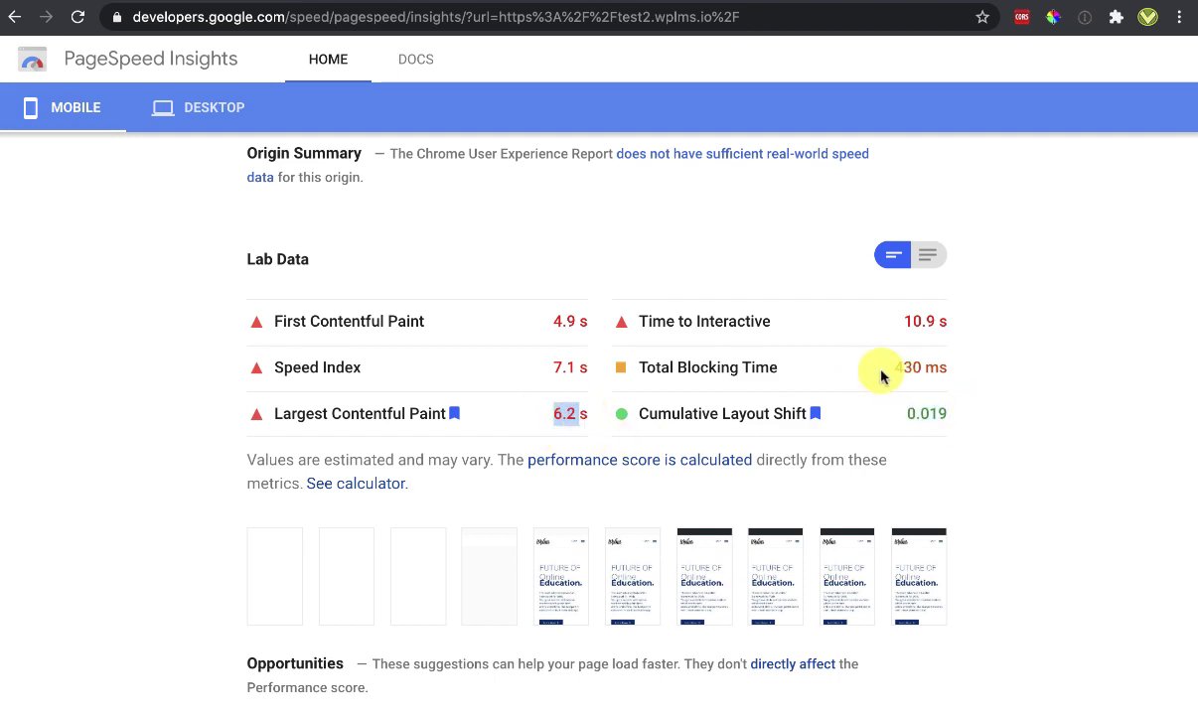
pyautogui.scroll(5, 586, 375)
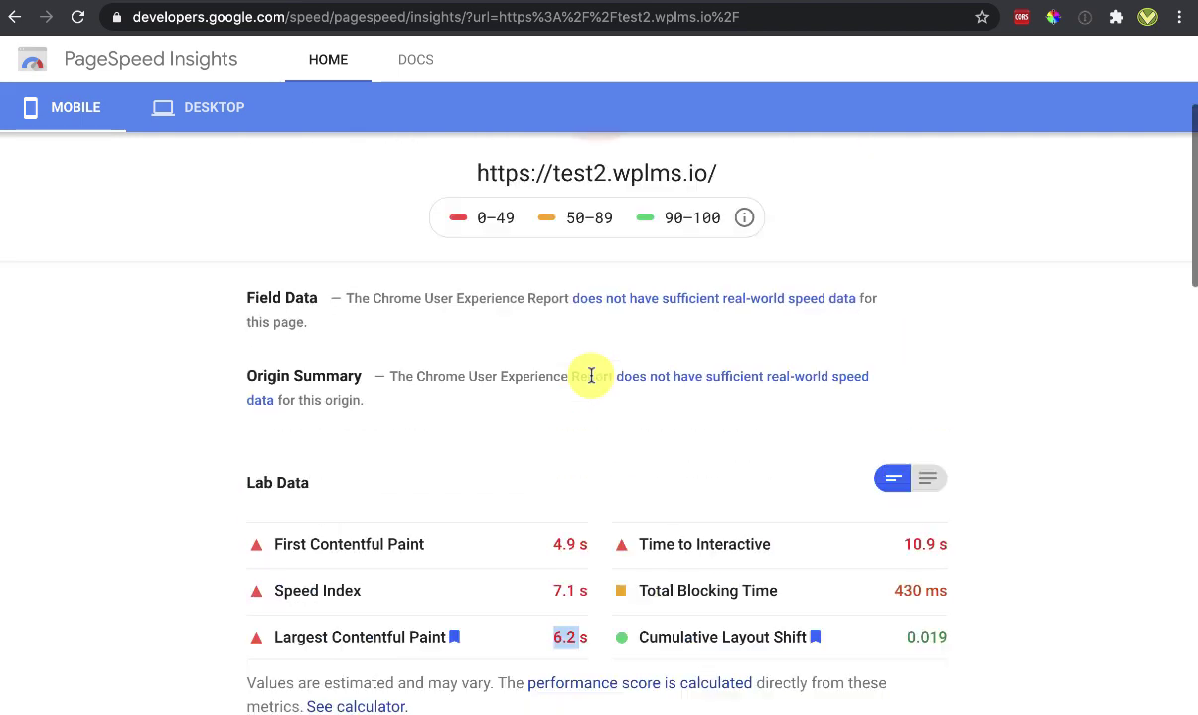
# Check the desktop PageSpeed score for test2.wplms.io and return to the mobile report
pyautogui.click(199, 111)
pyautogui.scroll(3, 434, 326)
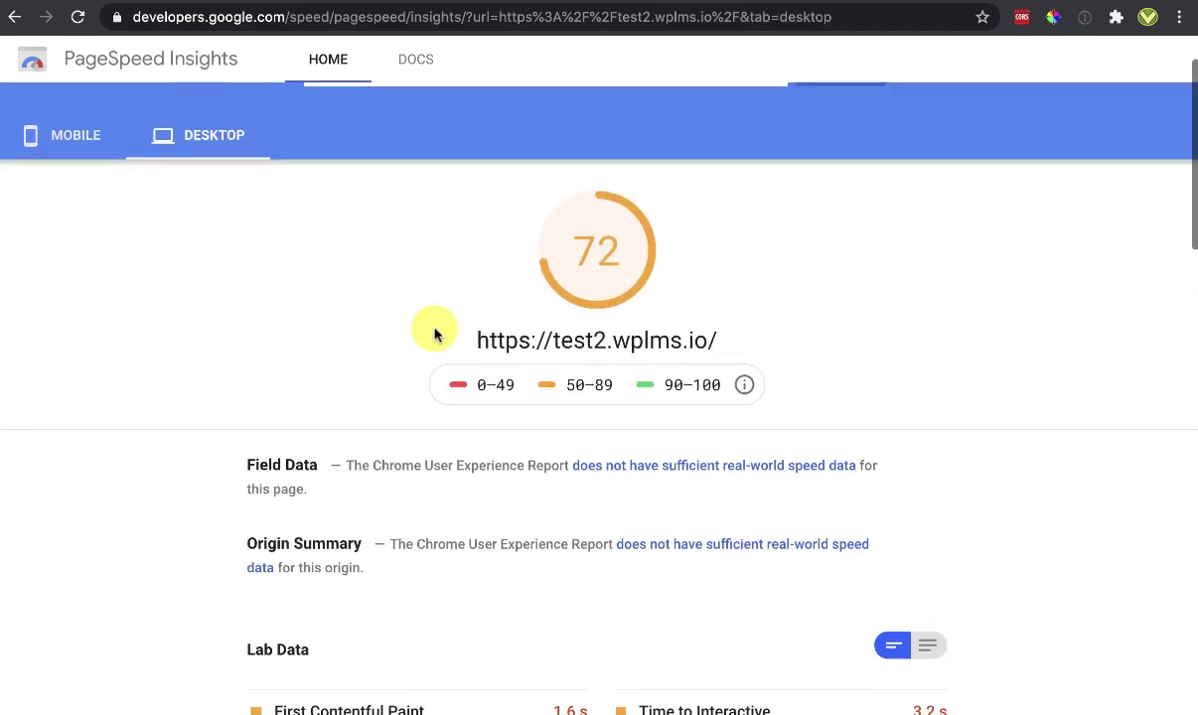
pyautogui.click(61, 151)
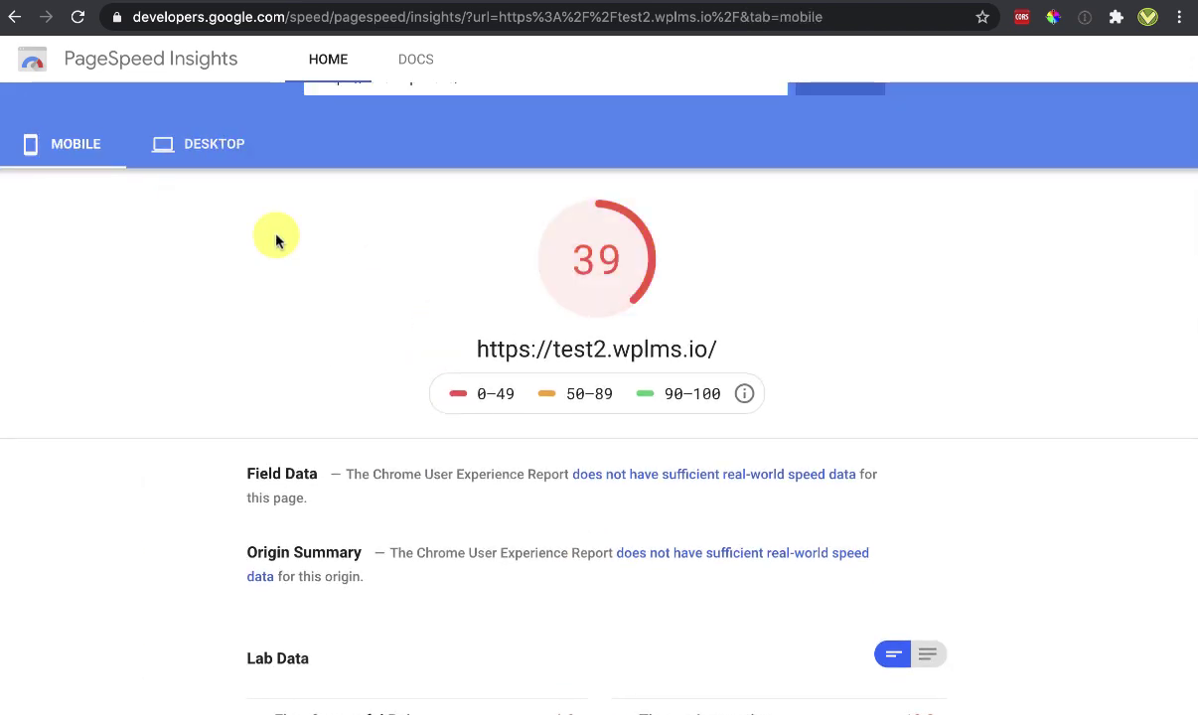
pyautogui.scroll(2, 341, 267)
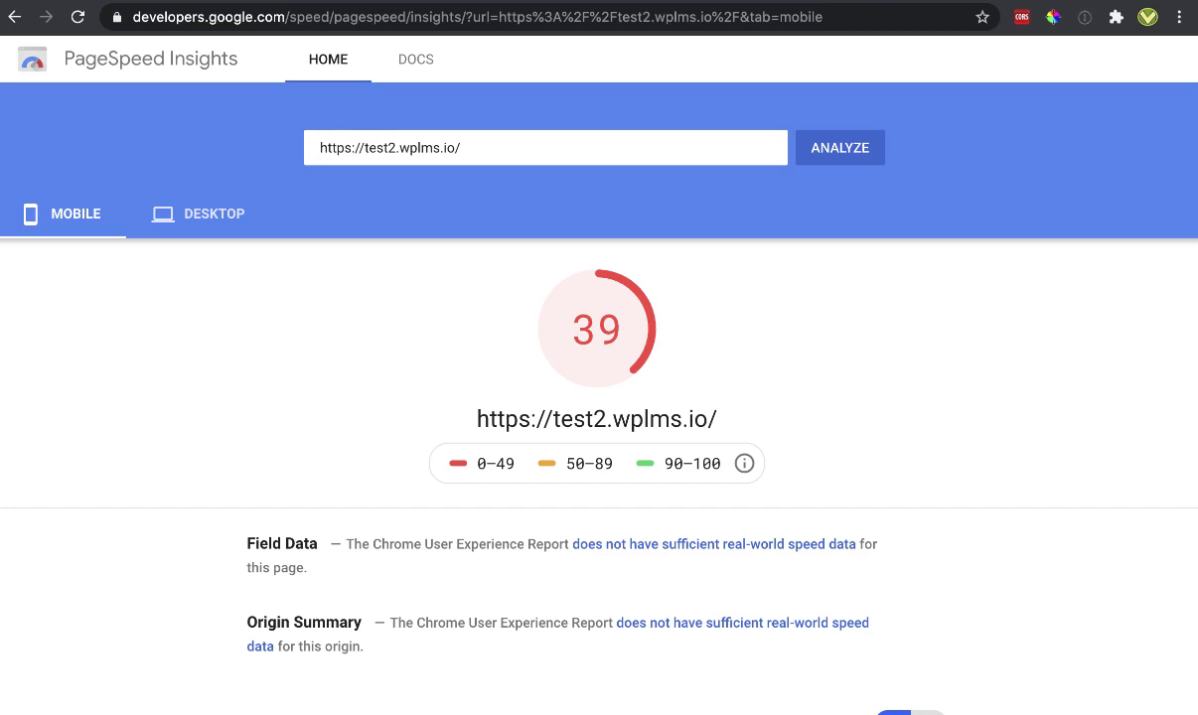
# Switch back to the WordPress admin, then install the plugin from wp-rocket_3.7.4.zip and activate it
pyautogui.hotkey('ctrl', 'Tab')
pyautogui.scroll(-1, 403, 373)
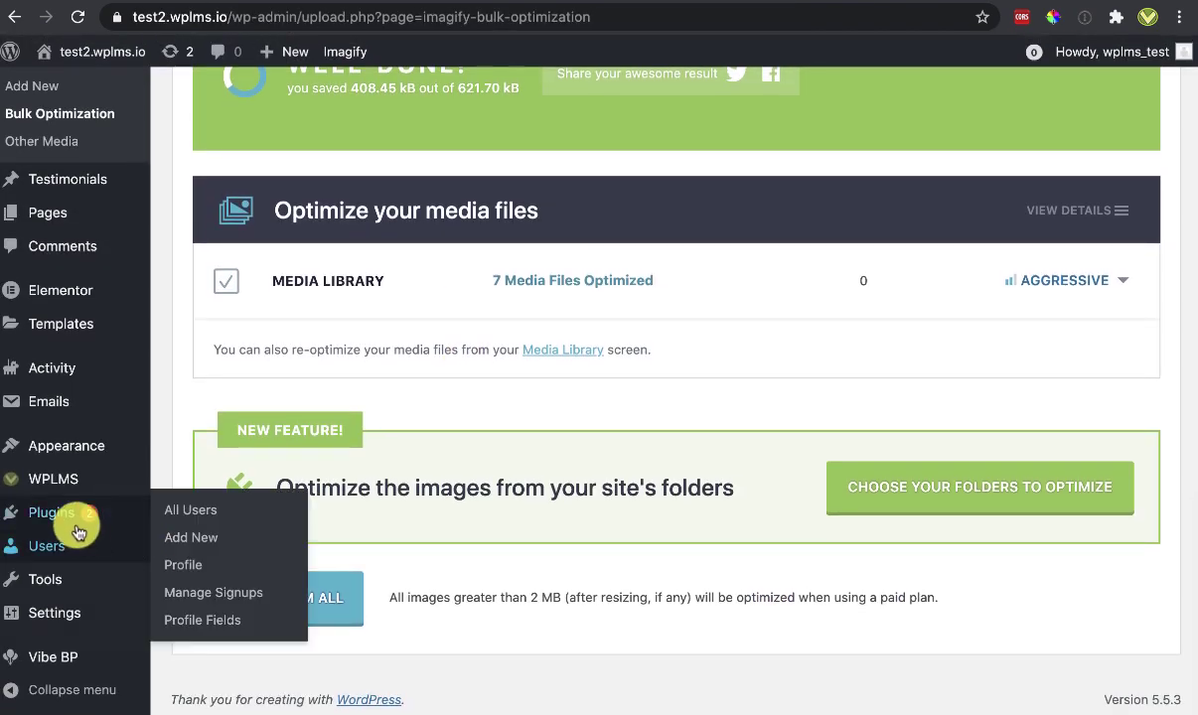
pyautogui.click(233, 545)
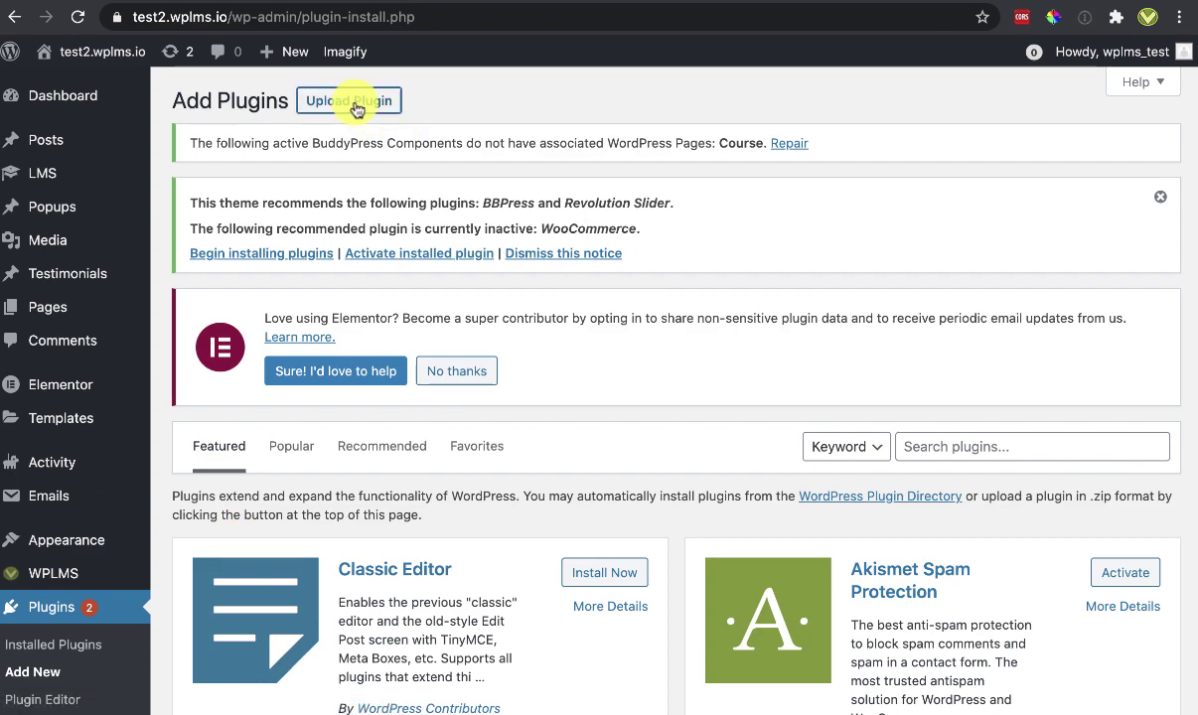
pyautogui.click(354, 103)
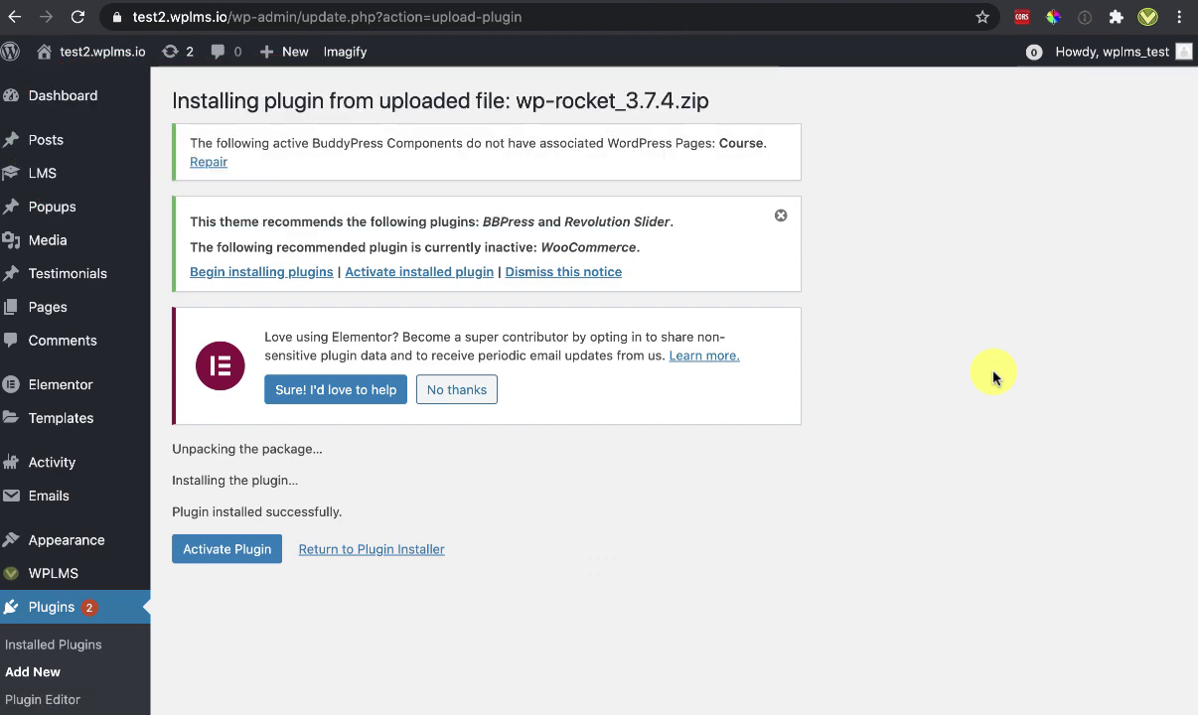
pyautogui.click(263, 554)
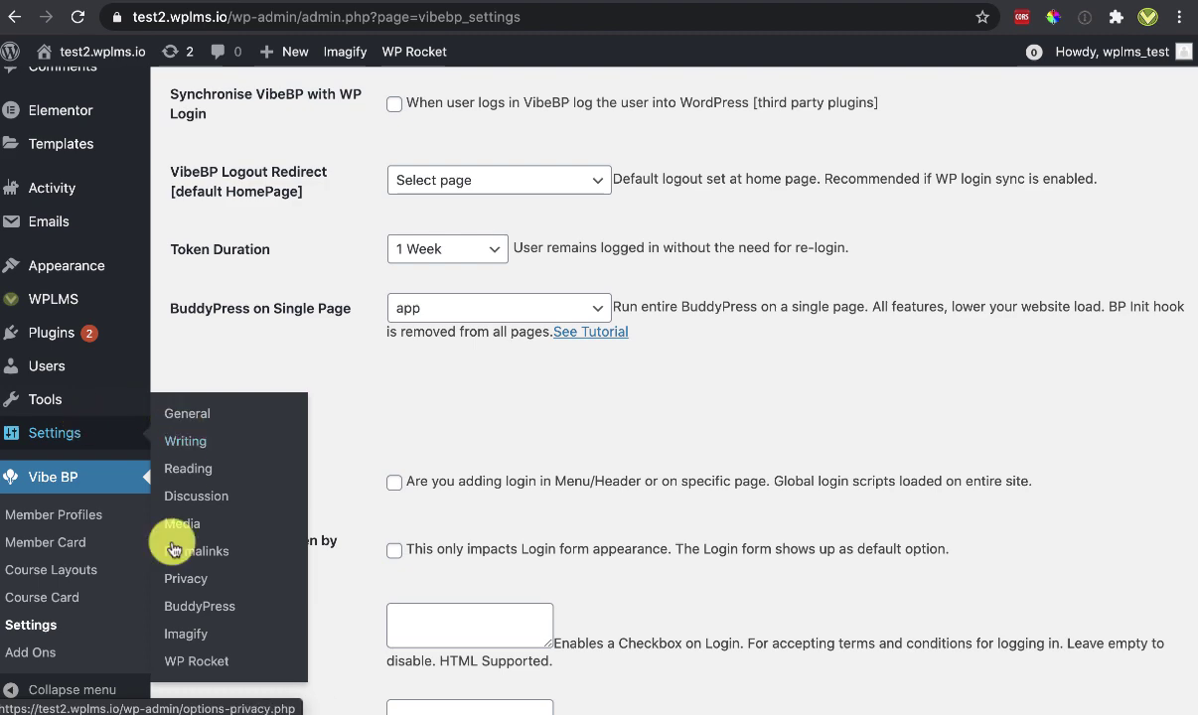
# Open the WP Rocket settings and dismiss the RocketCDN promotion notice
pyautogui.click(186, 633)
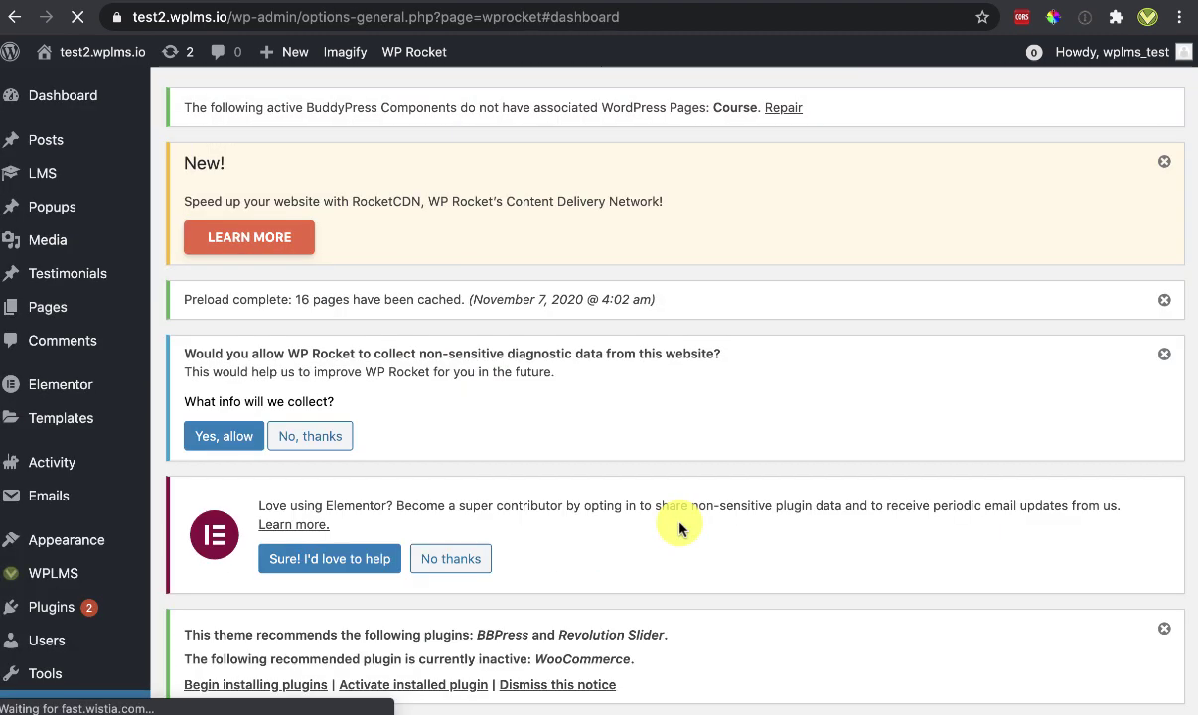
pyautogui.scroll(-1, 676, 527)
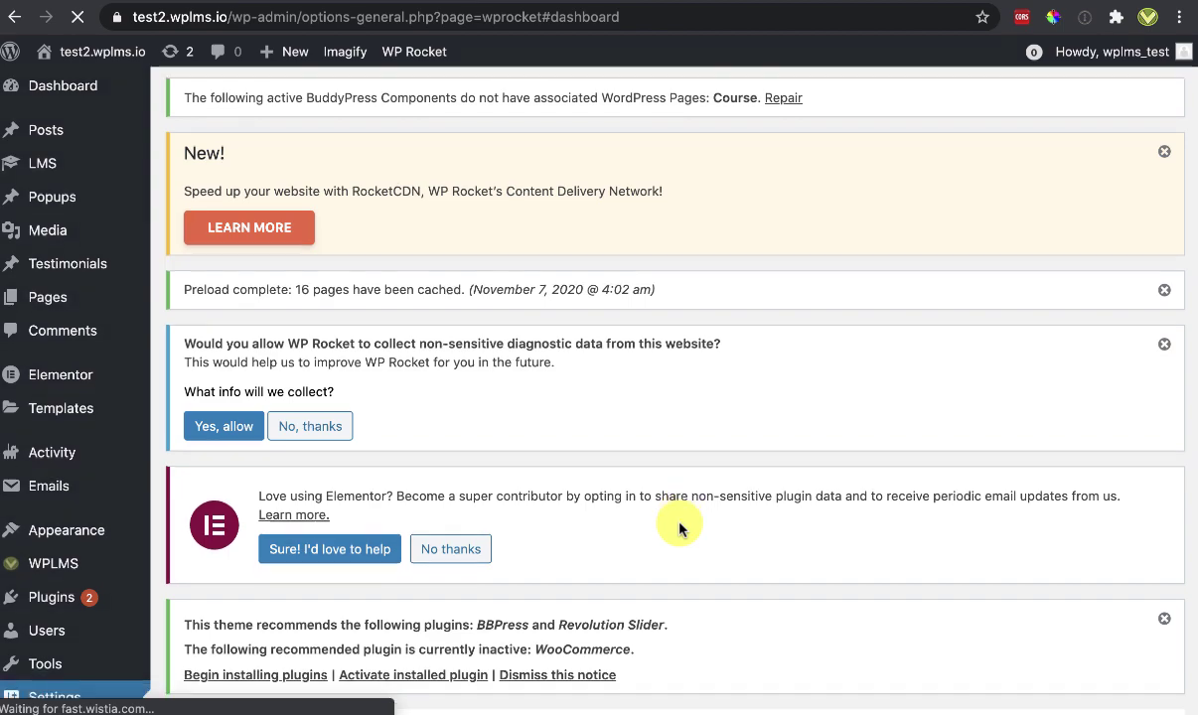
pyautogui.click(1172, 146)
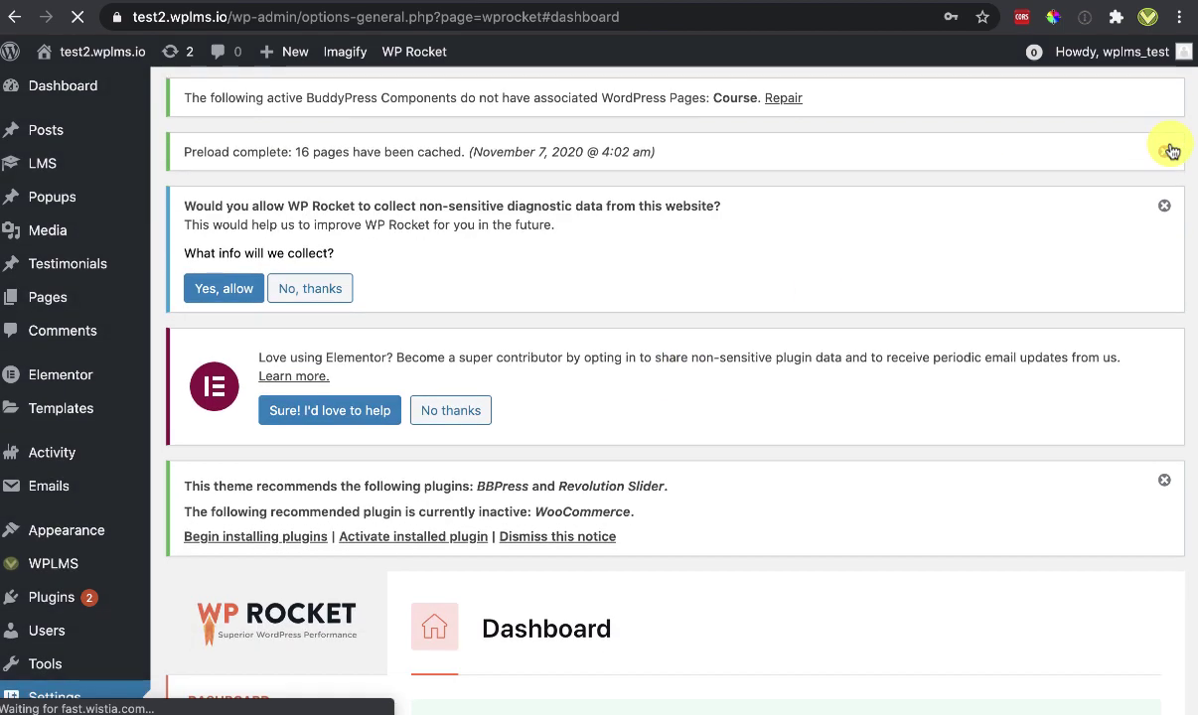
pyautogui.scroll(-5, 842, 363)
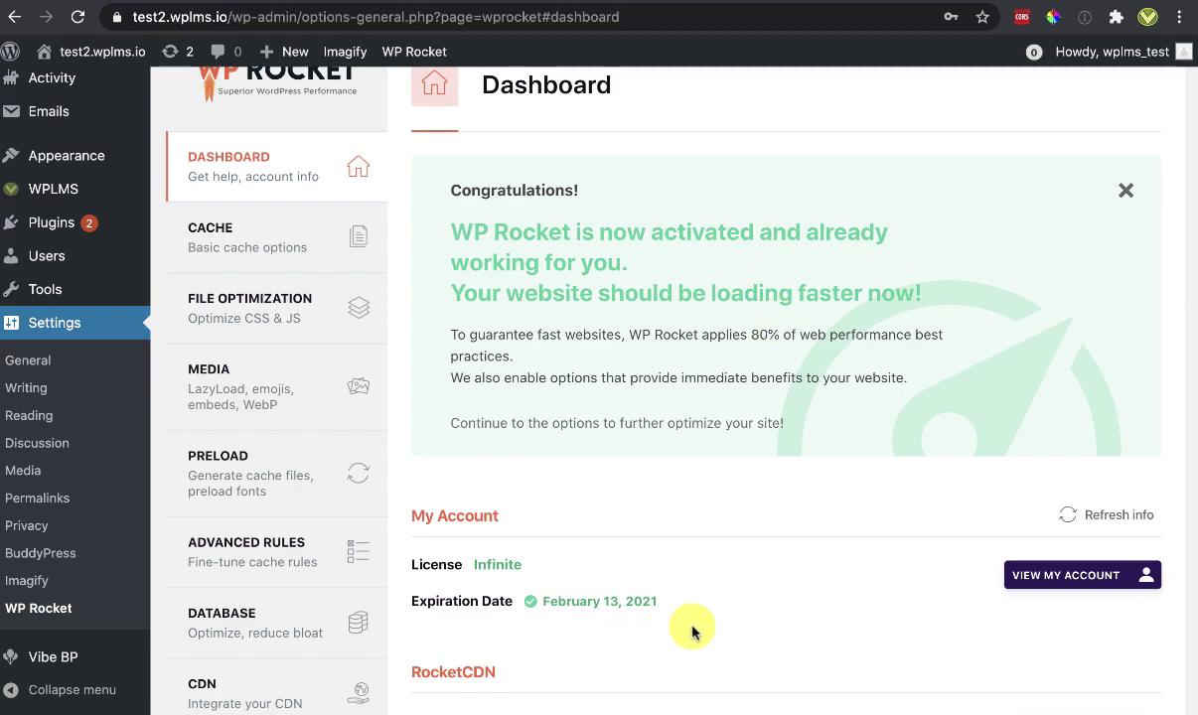
# Open the WP Rocket cache settings, review the mobile, user cache and lifespan options, and save them
pyautogui.click(259, 230)
pyautogui.scroll(-10, 573, 396)
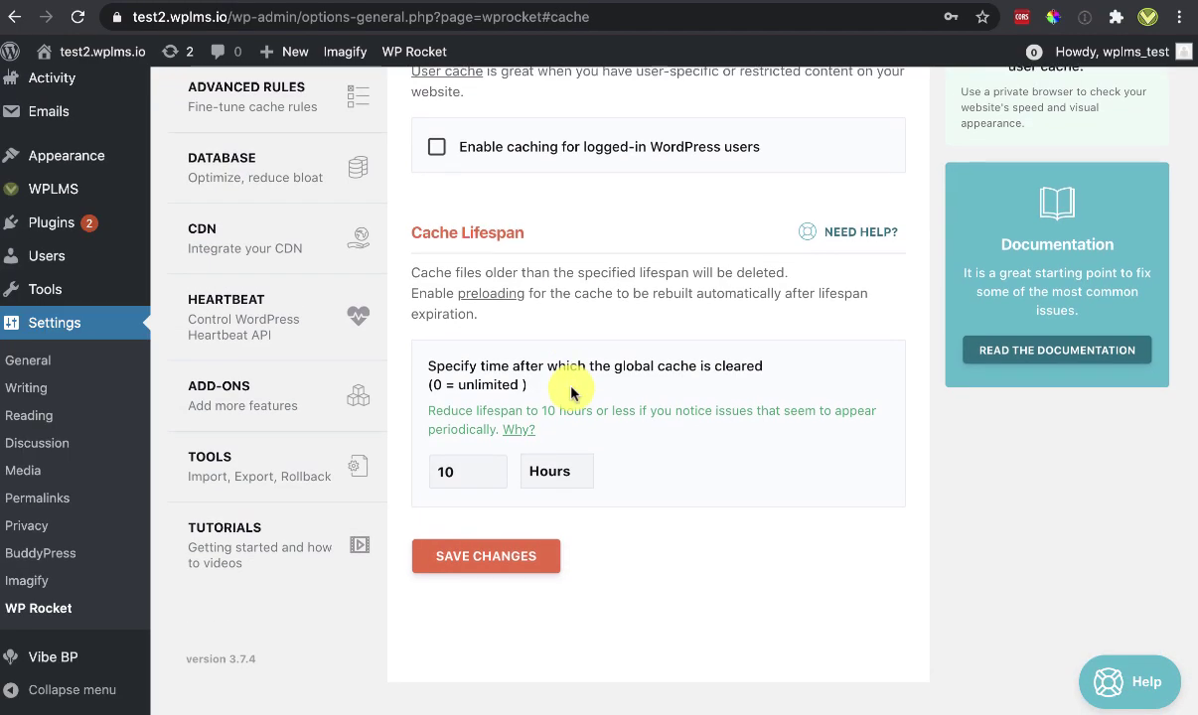
pyautogui.scroll(1, 526, 496)
pyautogui.scroll(-1, 489, 609)
pyautogui.click(486, 596)
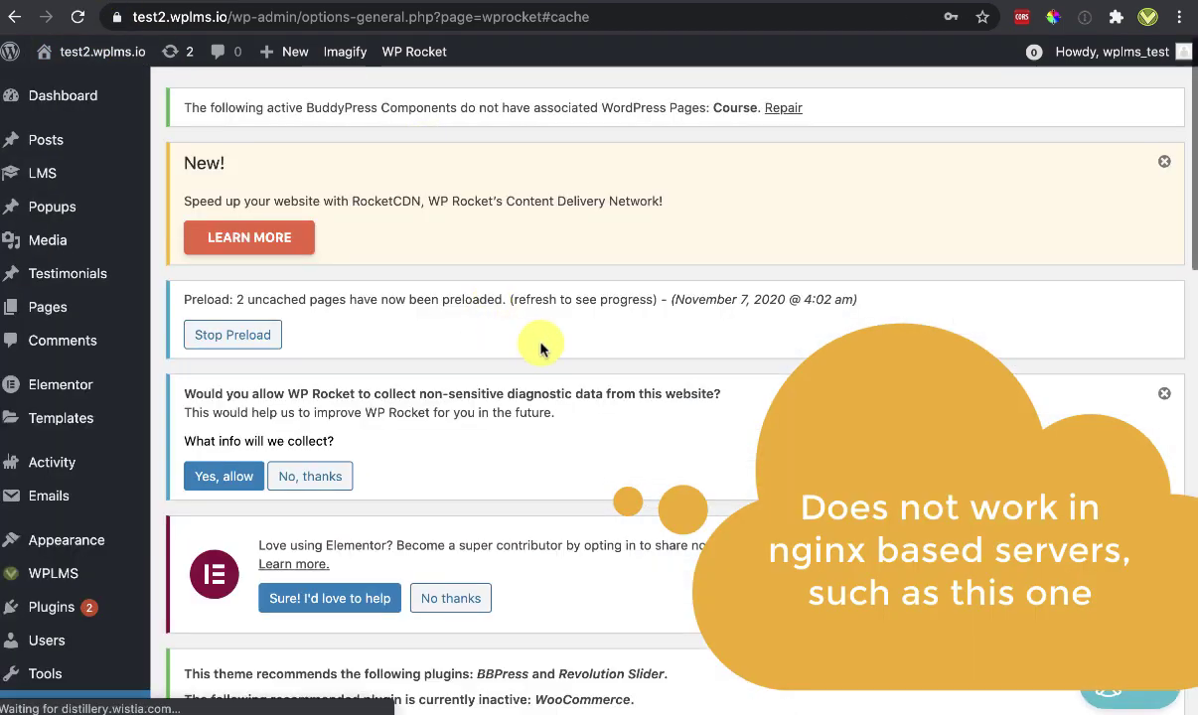
# Dismiss the RocketCDN, diagnostic data, recommended plugins and settings-saved notices, and check the cache preload progress
pyautogui.click(1164, 161)
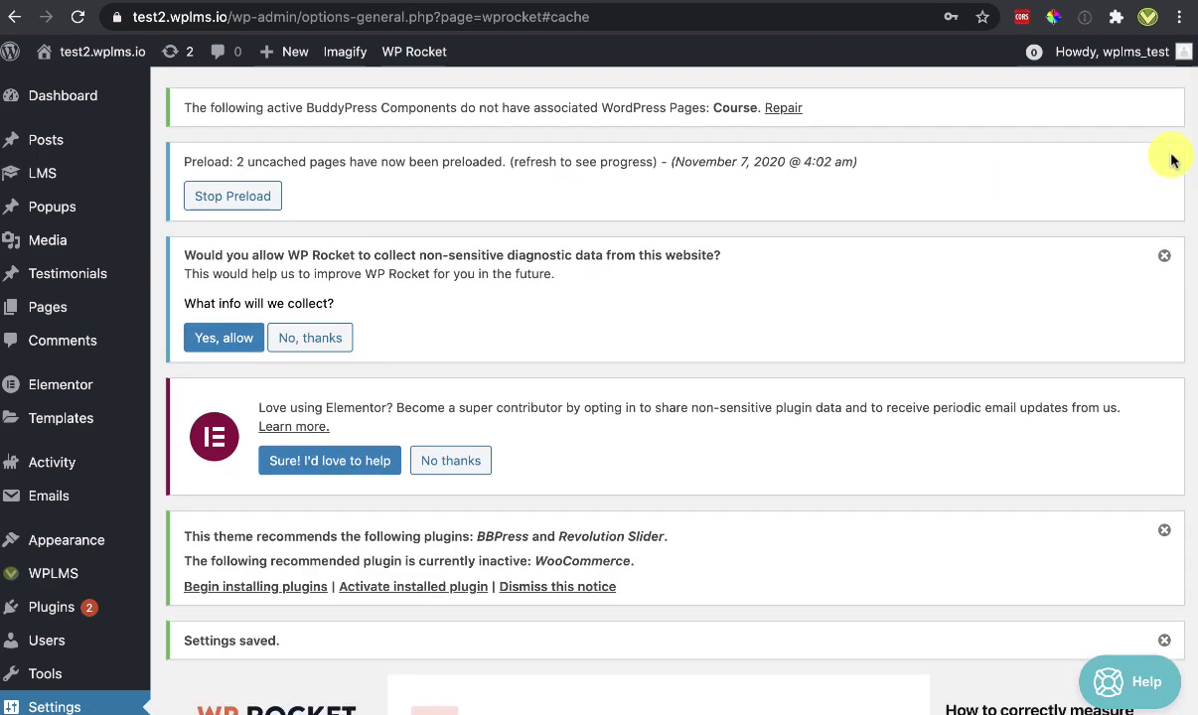
pyautogui.click(1166, 256)
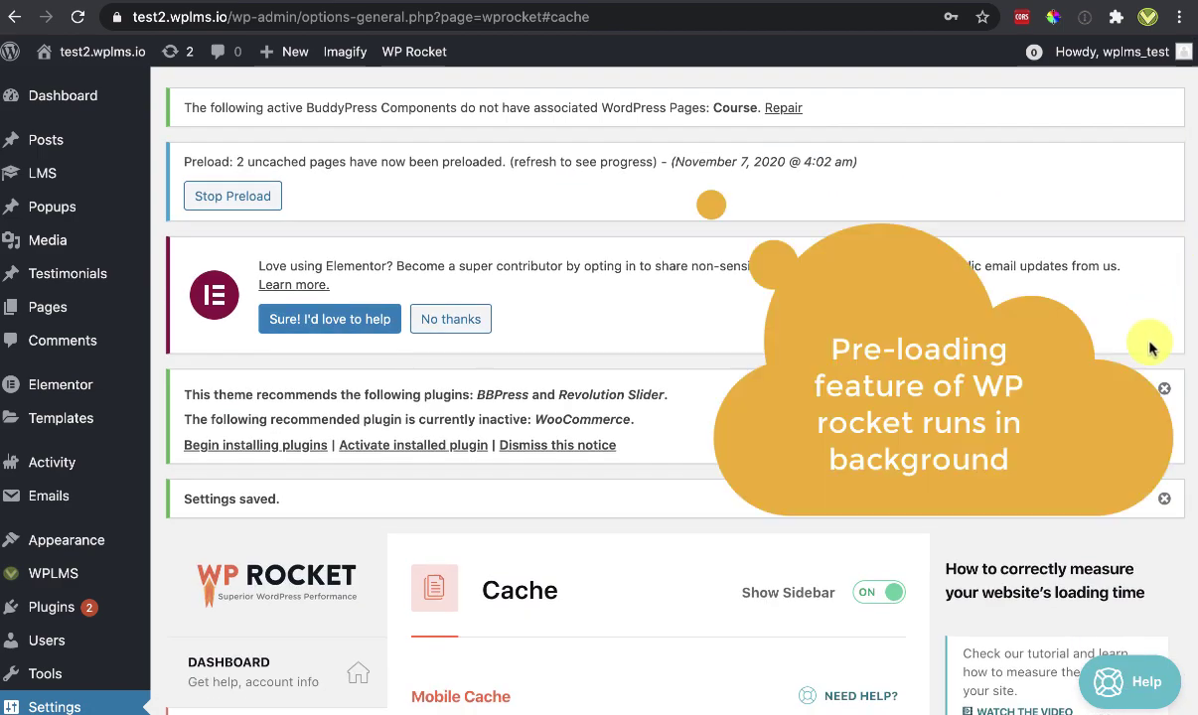
pyautogui.click(1165, 389)
pyautogui.click(1163, 391)
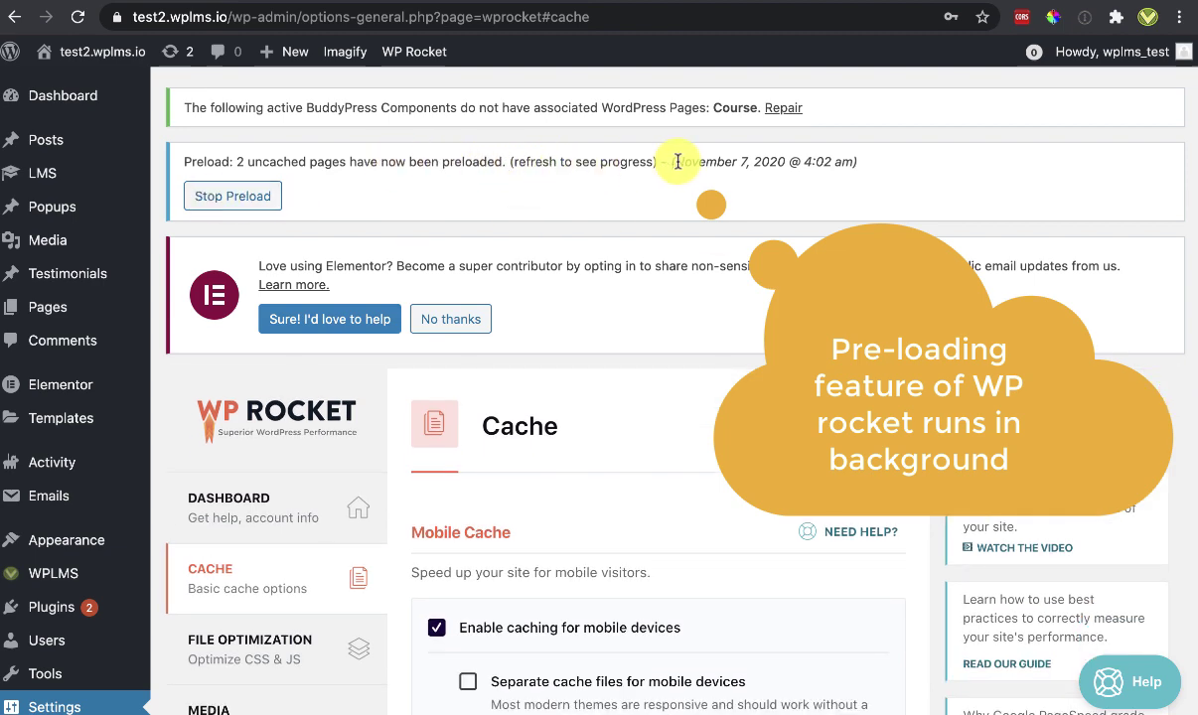
pyautogui.click(594, 163)
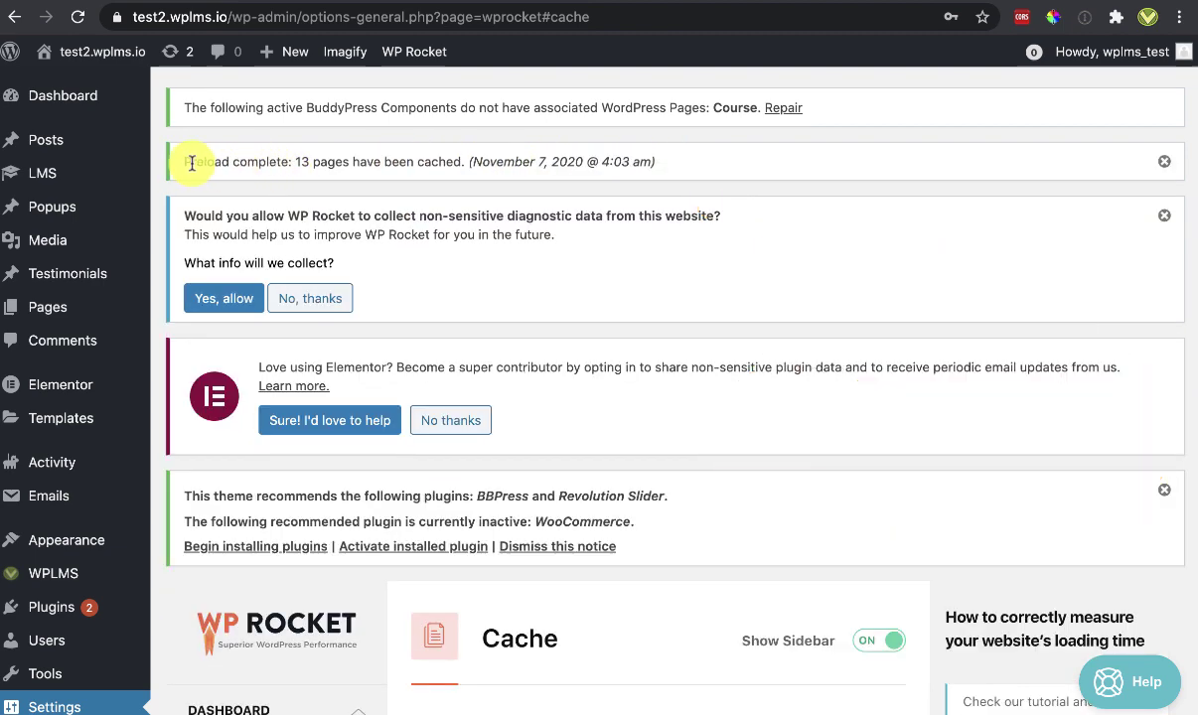
pyautogui.moveTo(192, 163); pyautogui.dragTo(302, 155)
pyautogui.click(299, 156)
pyautogui.click(86, 3)
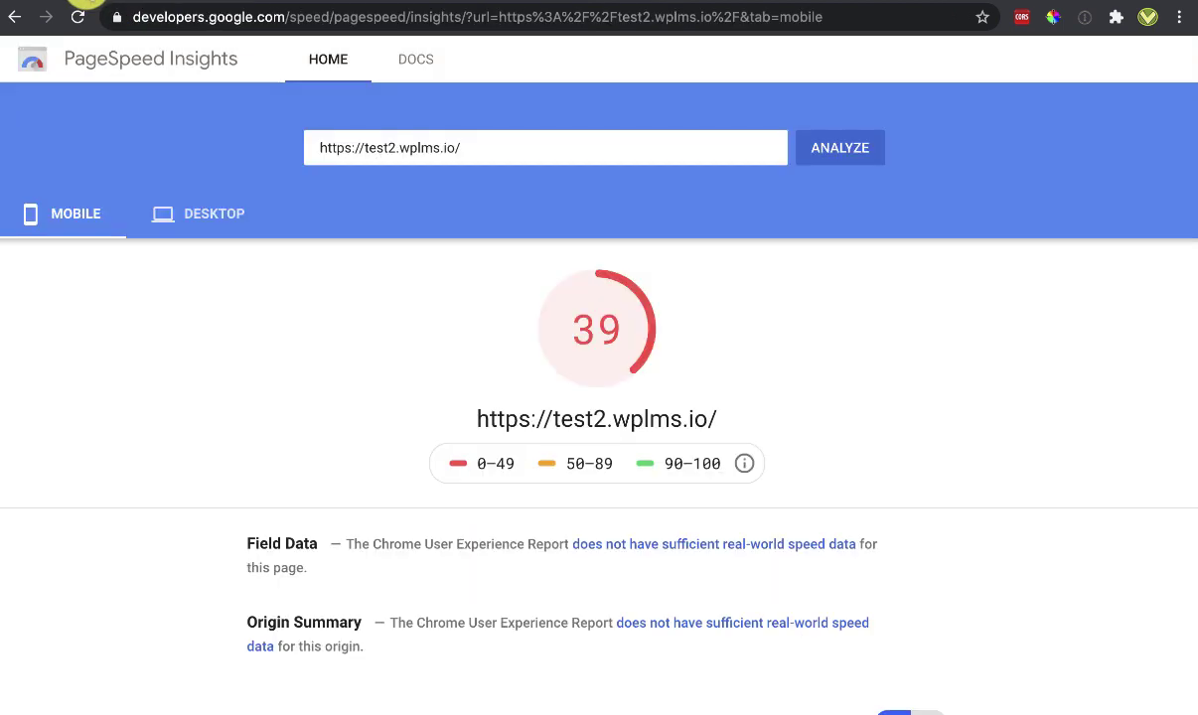
pyautogui.click(837, 147)
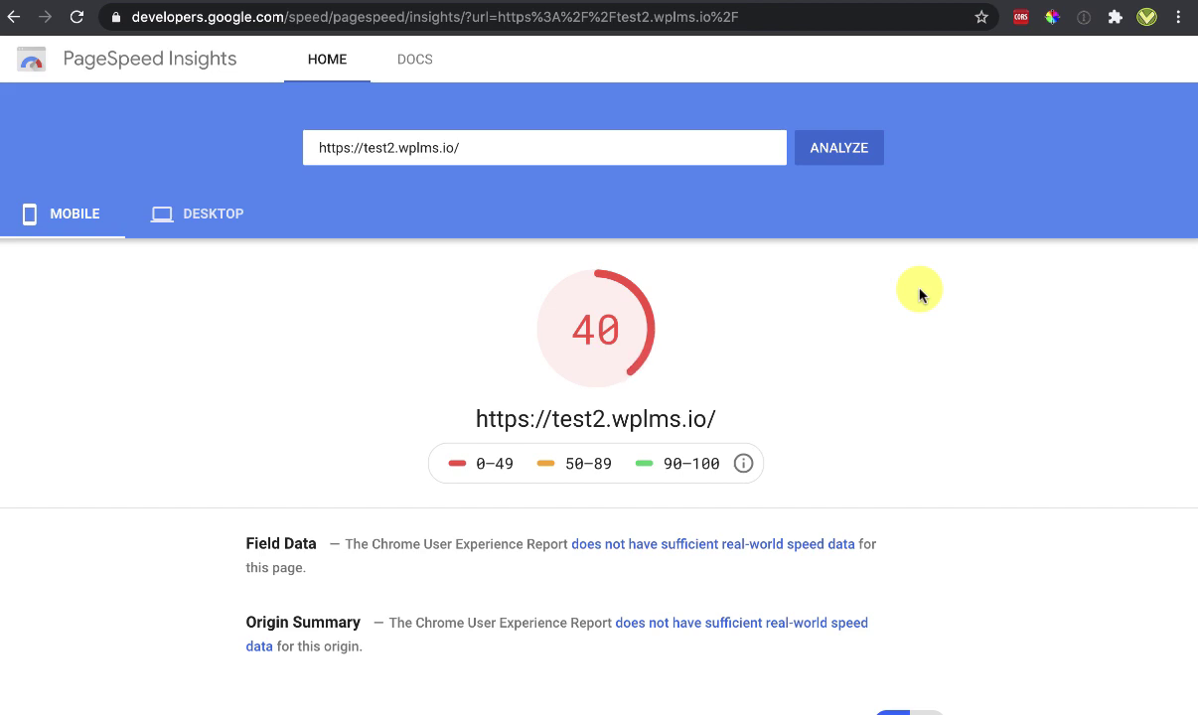
pyautogui.scroll(-5, 876, 295)
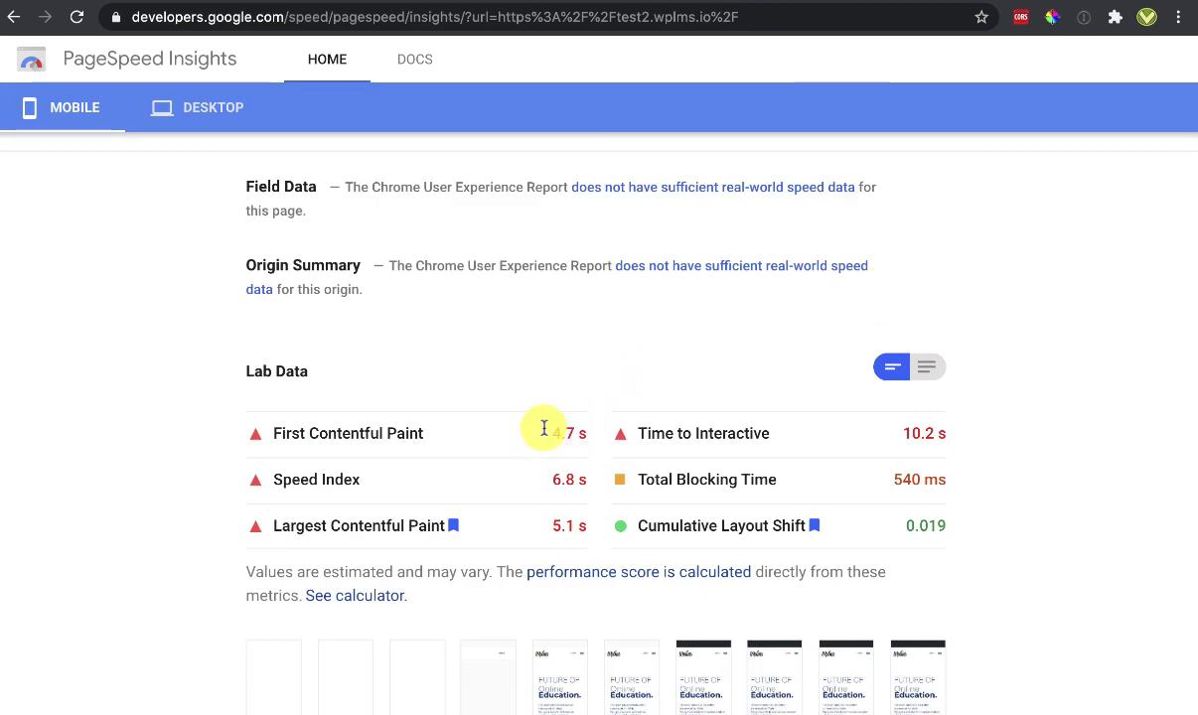
pyautogui.scroll(-3, 649, 378)
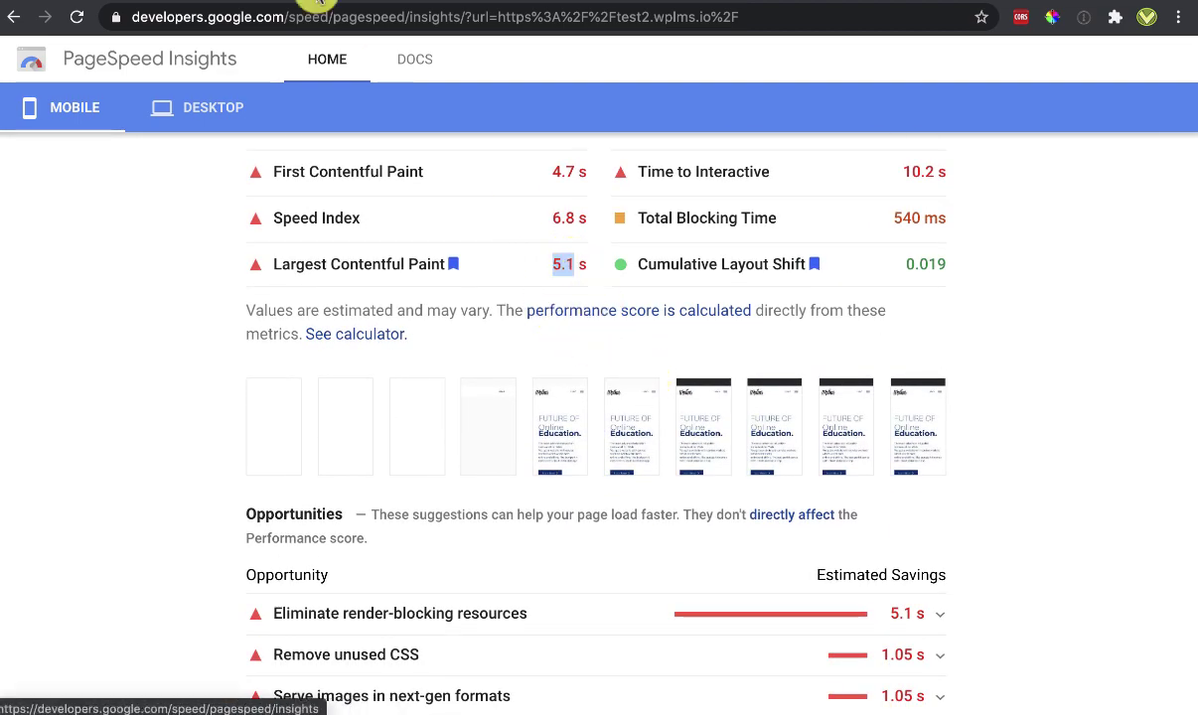
# Return to the WP Rocket cache settings and enable caching for logged-in WordPress users
pyautogui.click(164, 4)
pyautogui.scroll(-6, 583, 316)
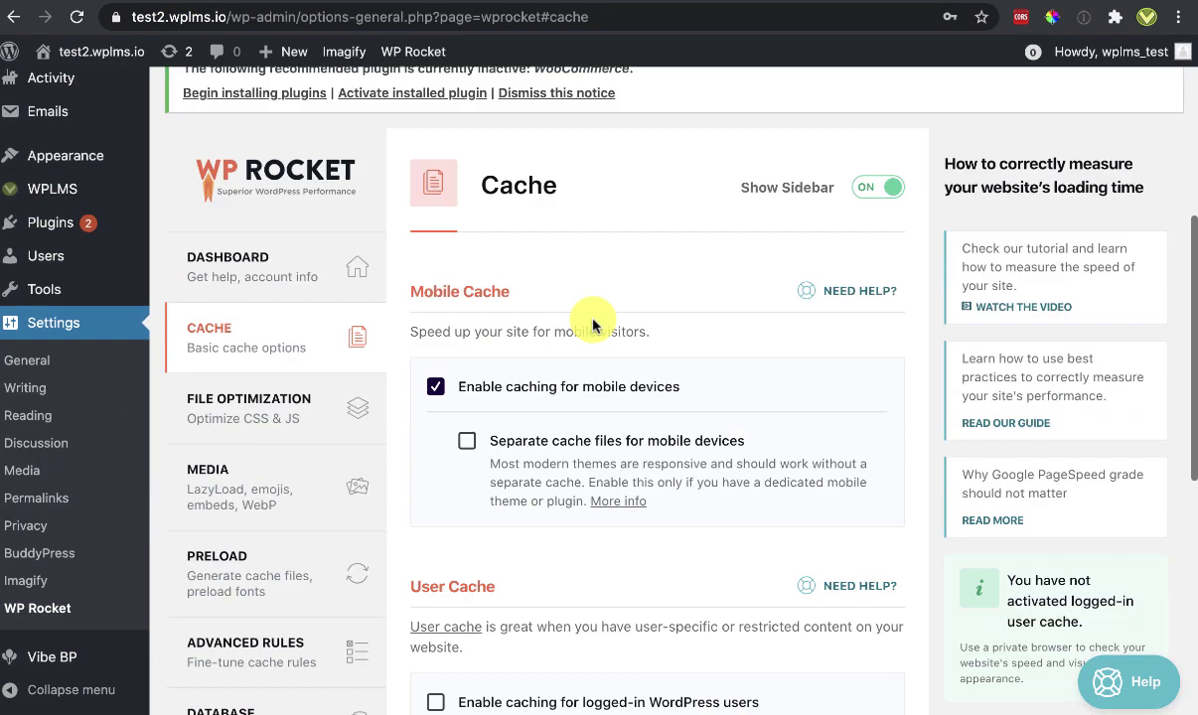
pyautogui.scroll(-3, 583, 317)
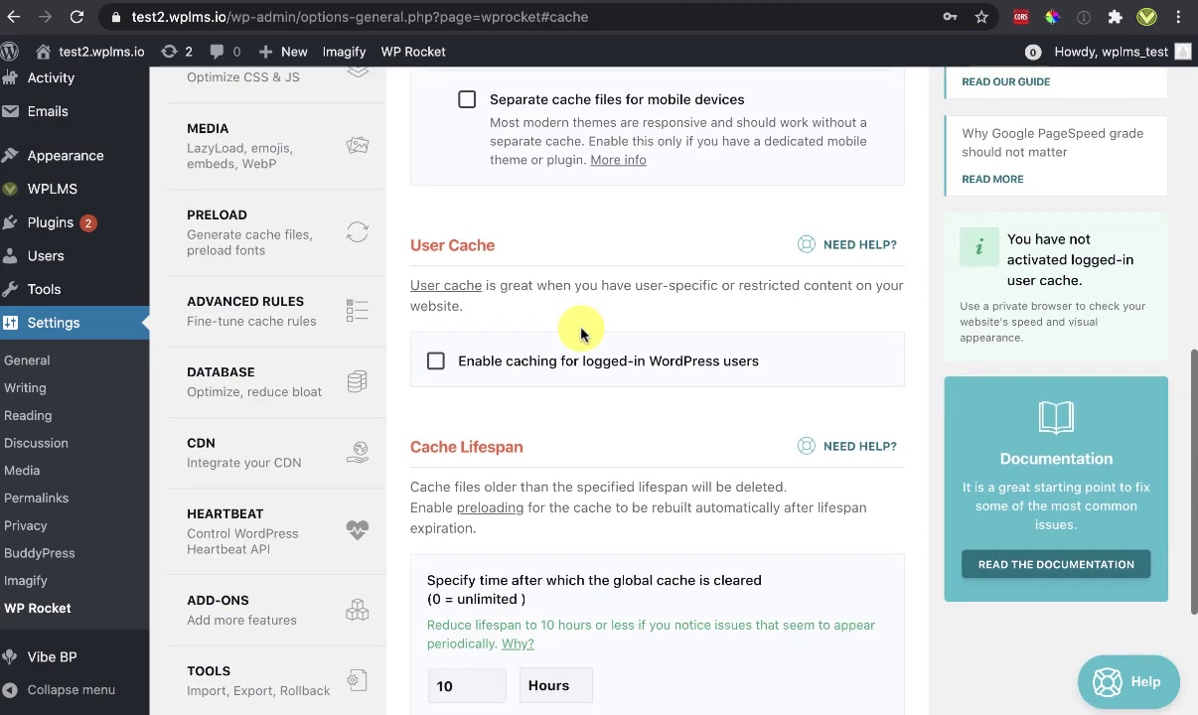
pyautogui.click(436, 359)
pyautogui.scroll(-5, 436, 358)
pyautogui.scroll(5, 435, 358)
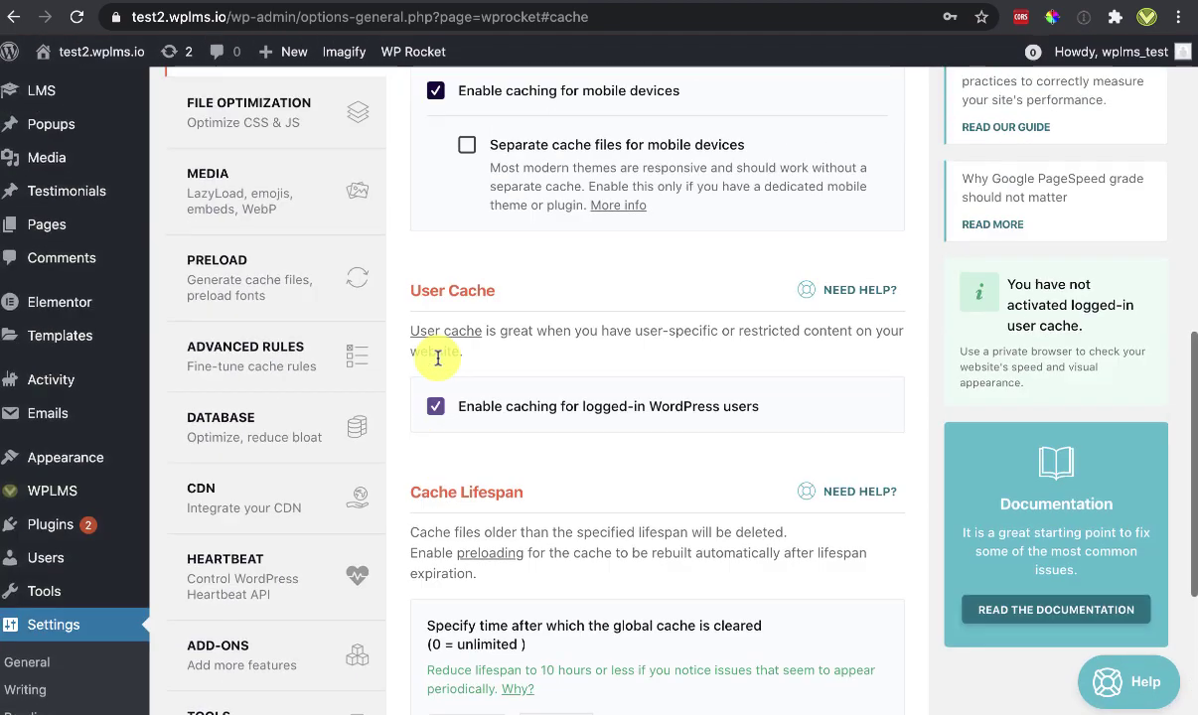
# In File Optimization, enable minifying and combining CSS files as well as optimized CSS delivery
pyautogui.click(228, 171)
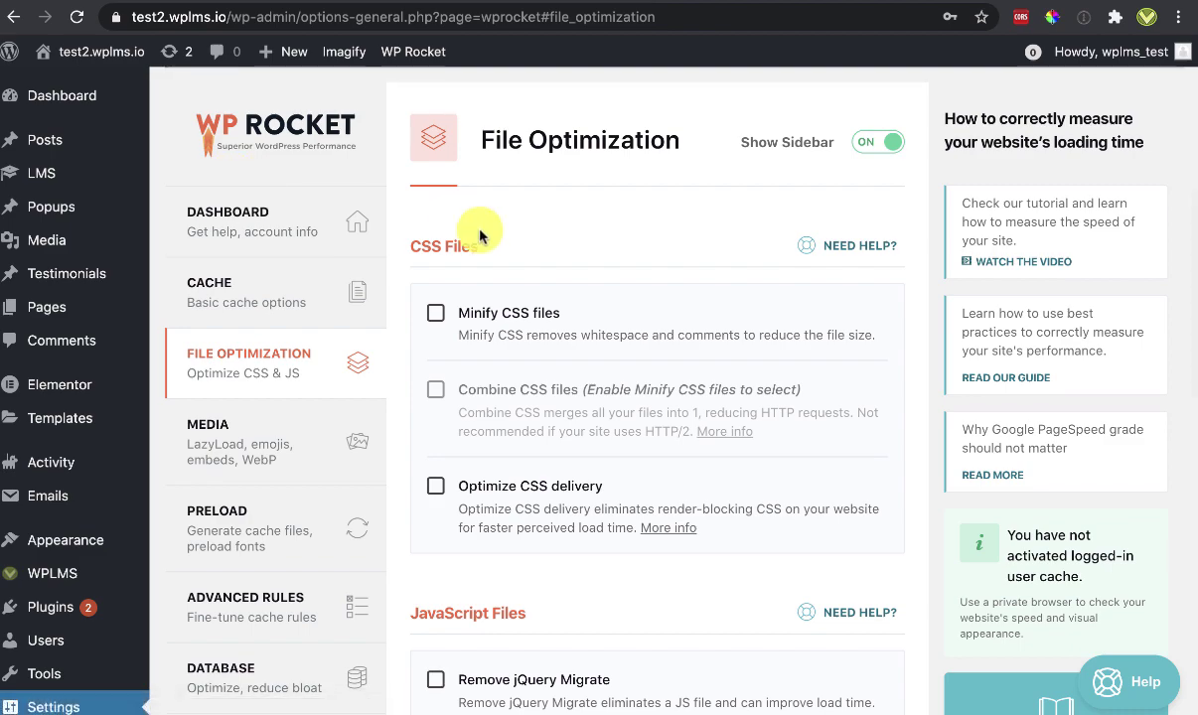
pyautogui.scroll(-1, 447, 249)
pyautogui.click(435, 254)
pyautogui.click(552, 445)
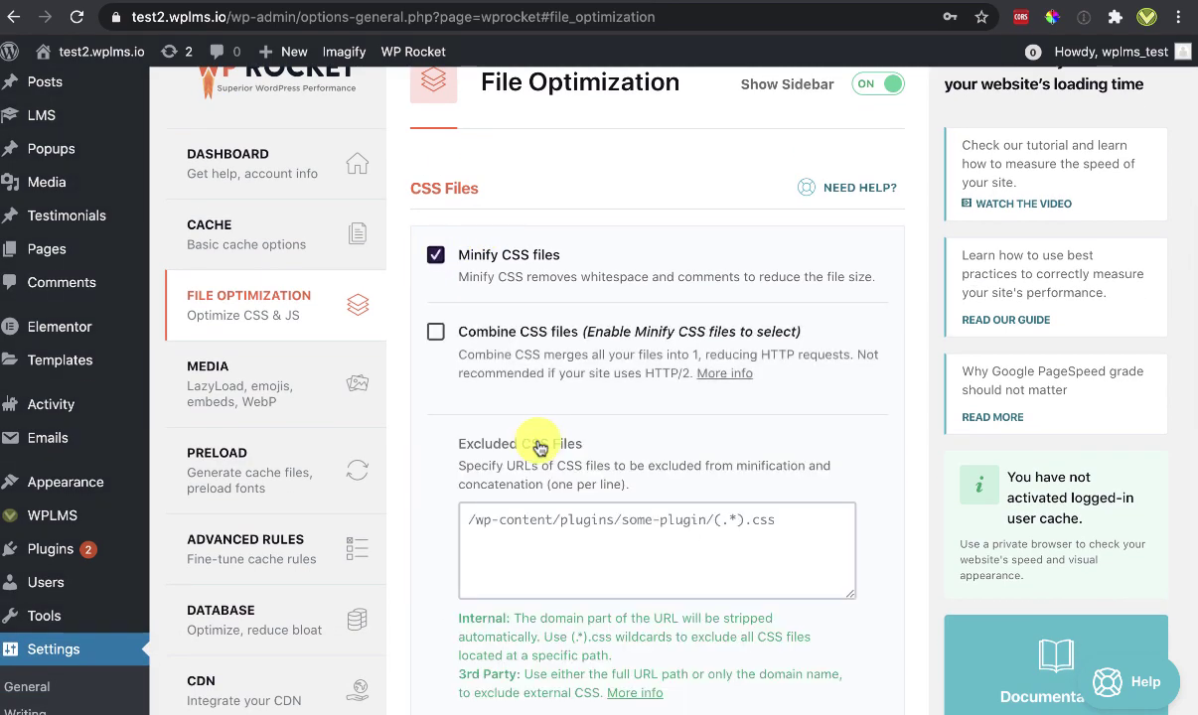
pyautogui.click(436, 331)
pyautogui.scroll(-3, 467, 323)
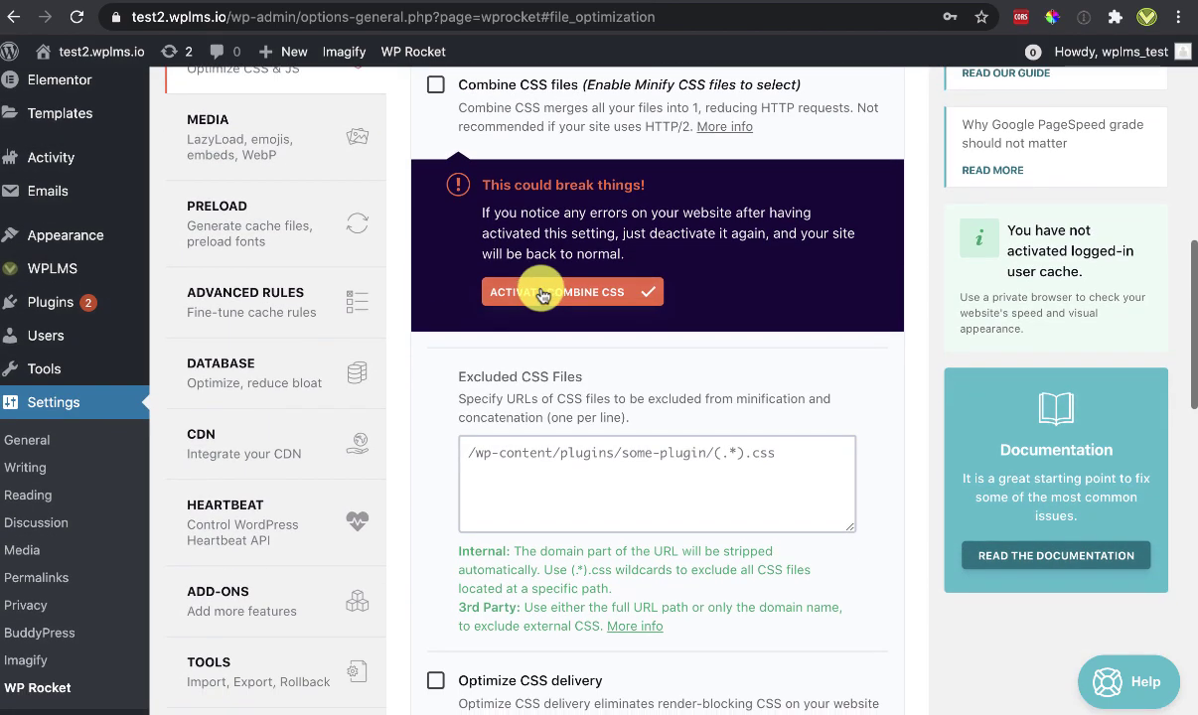
pyautogui.click(540, 289)
pyautogui.scroll(-3, 512, 283)
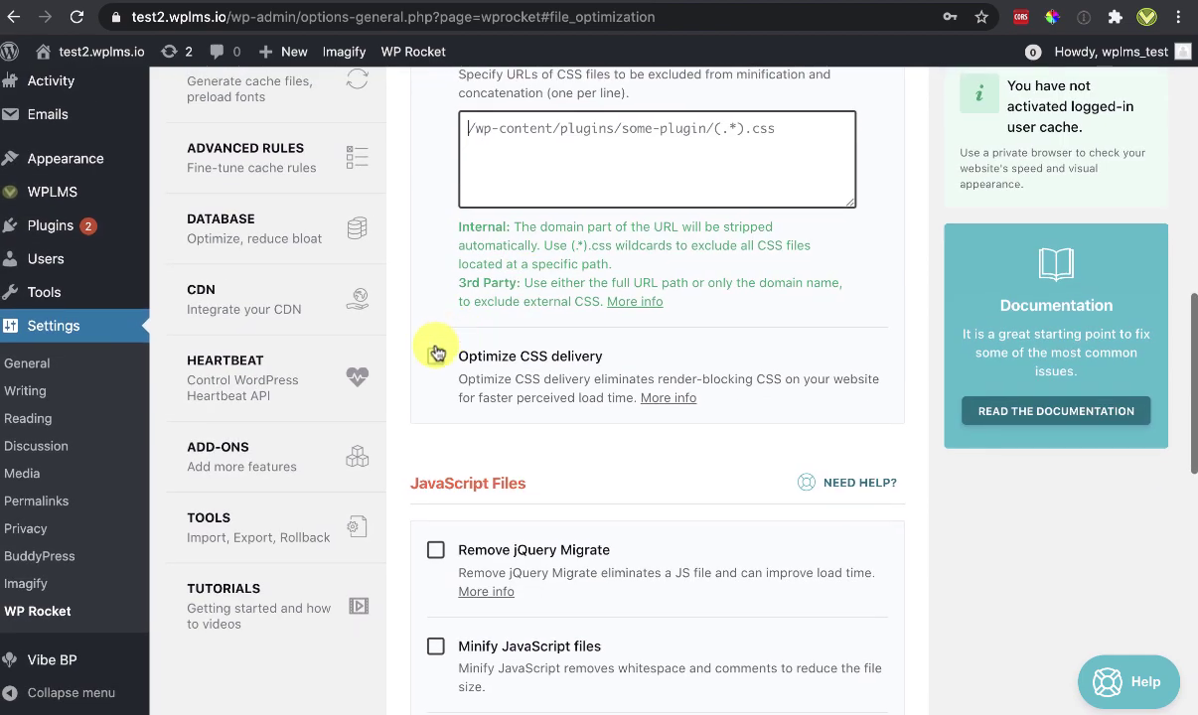
pyautogui.click(434, 356)
# Enable Remove jQuery Migrate, then activate minifying and combining of JavaScript files
pyautogui.scroll(-5, 430, 357)
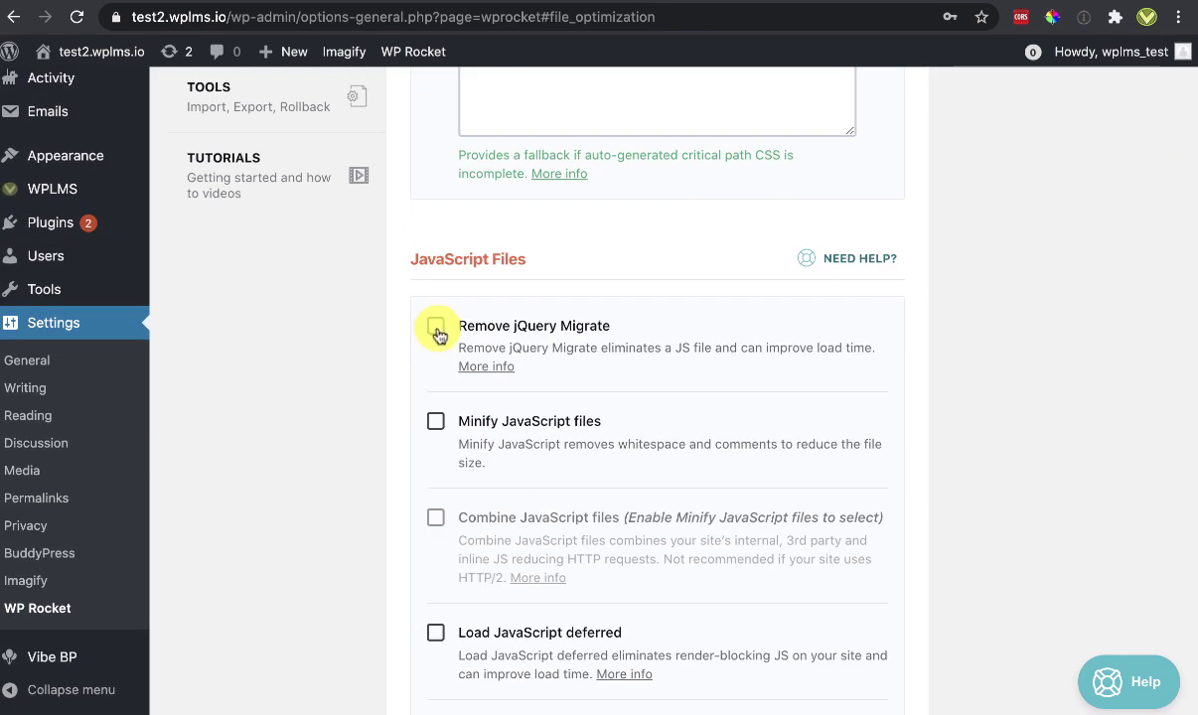
pyautogui.click(437, 330)
pyautogui.click(437, 422)
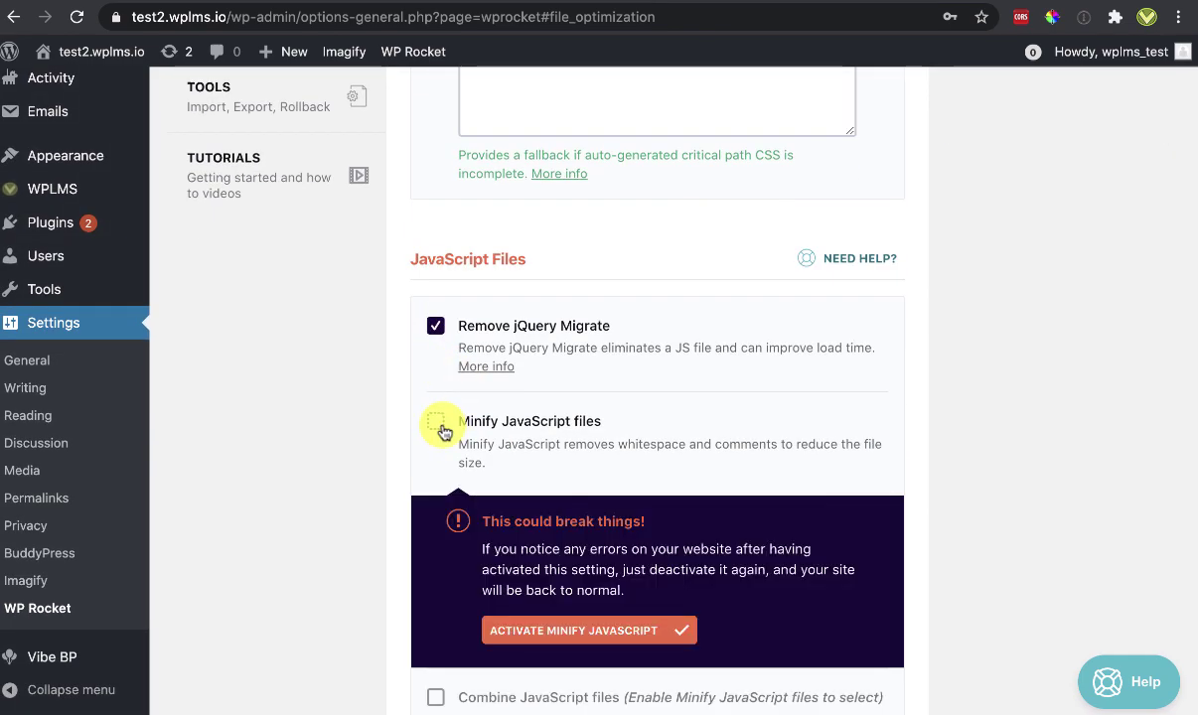
pyautogui.scroll(-2, 477, 430)
pyautogui.click(525, 465)
pyautogui.scroll(-1, 444, 267)
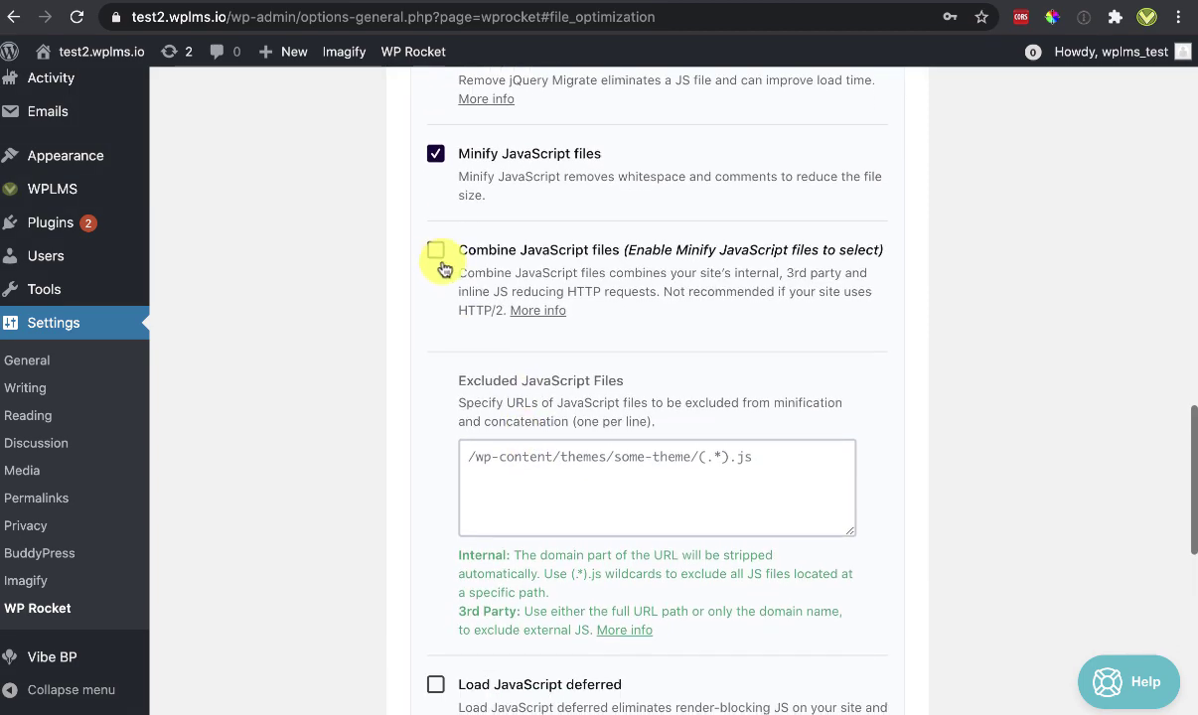
pyautogui.click(435, 250)
pyautogui.click(553, 477)
pyautogui.scroll(-7, 678, 380)
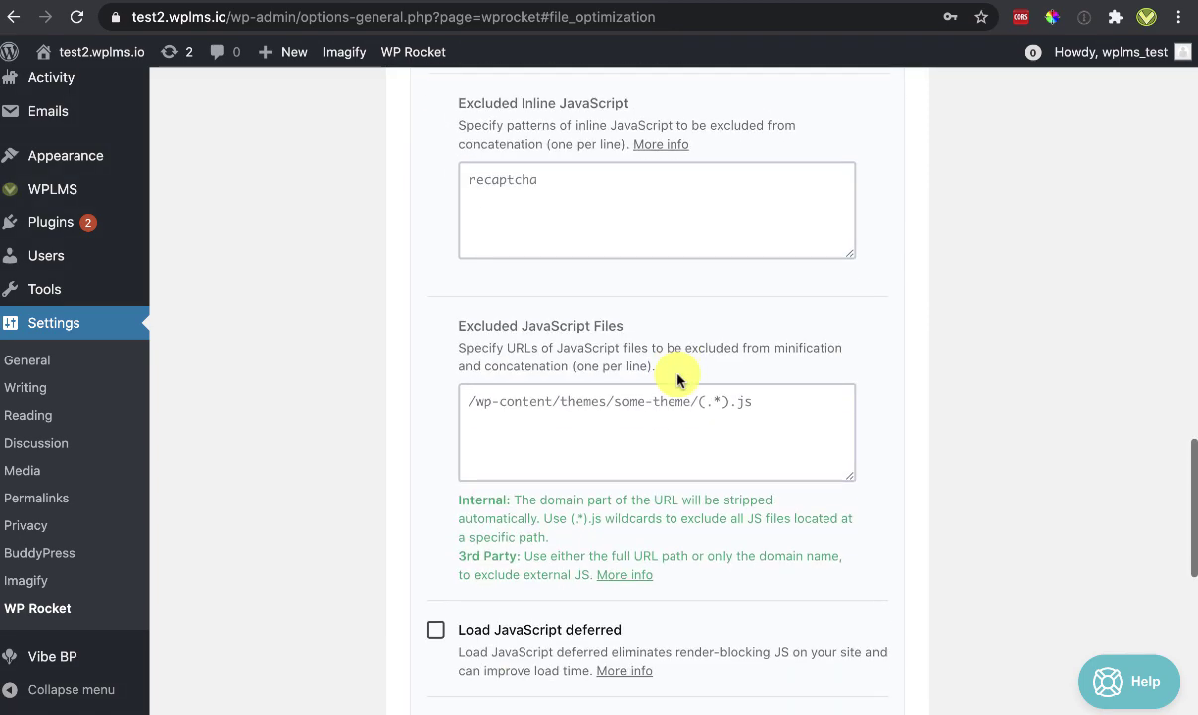
# Enable deferred JavaScript loading, save the File Optimization settings and check the saved CSS and JavaScript options
pyautogui.click(435, 379)
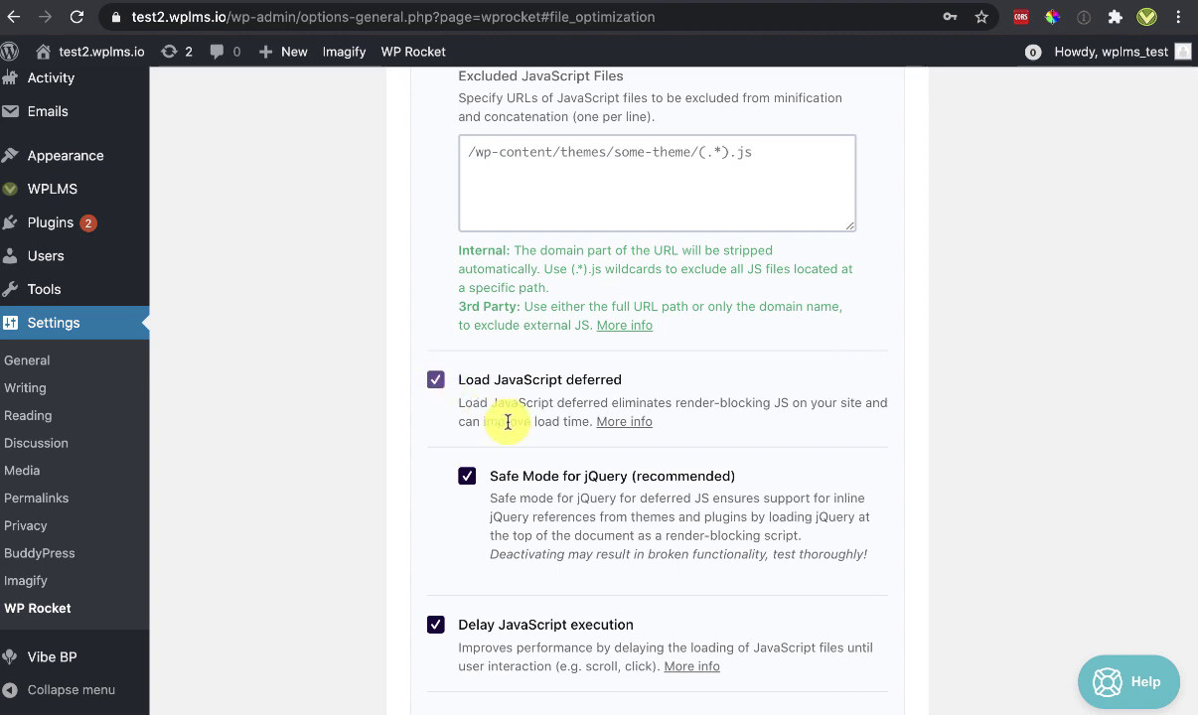
pyautogui.scroll(-4, 678, 486)
pyautogui.scroll(-5, 676, 484)
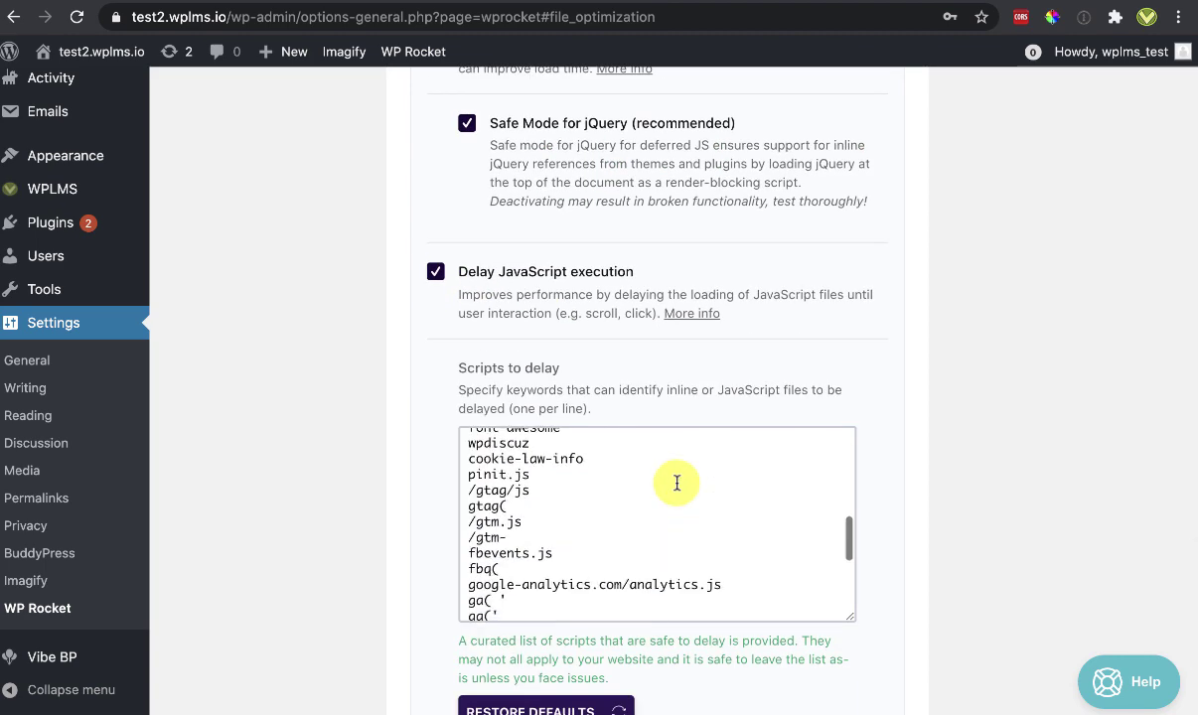
pyautogui.scroll(-3, 387, 620)
pyautogui.click(466, 619)
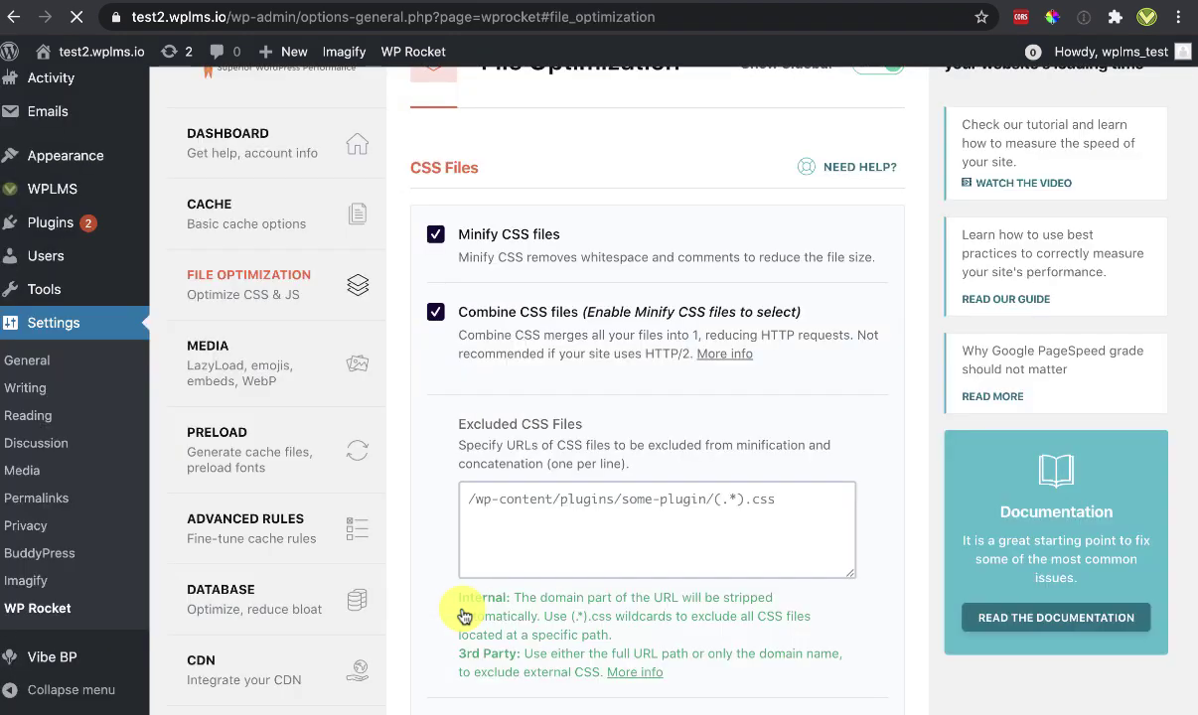
pyautogui.scroll(-15, 464, 616)
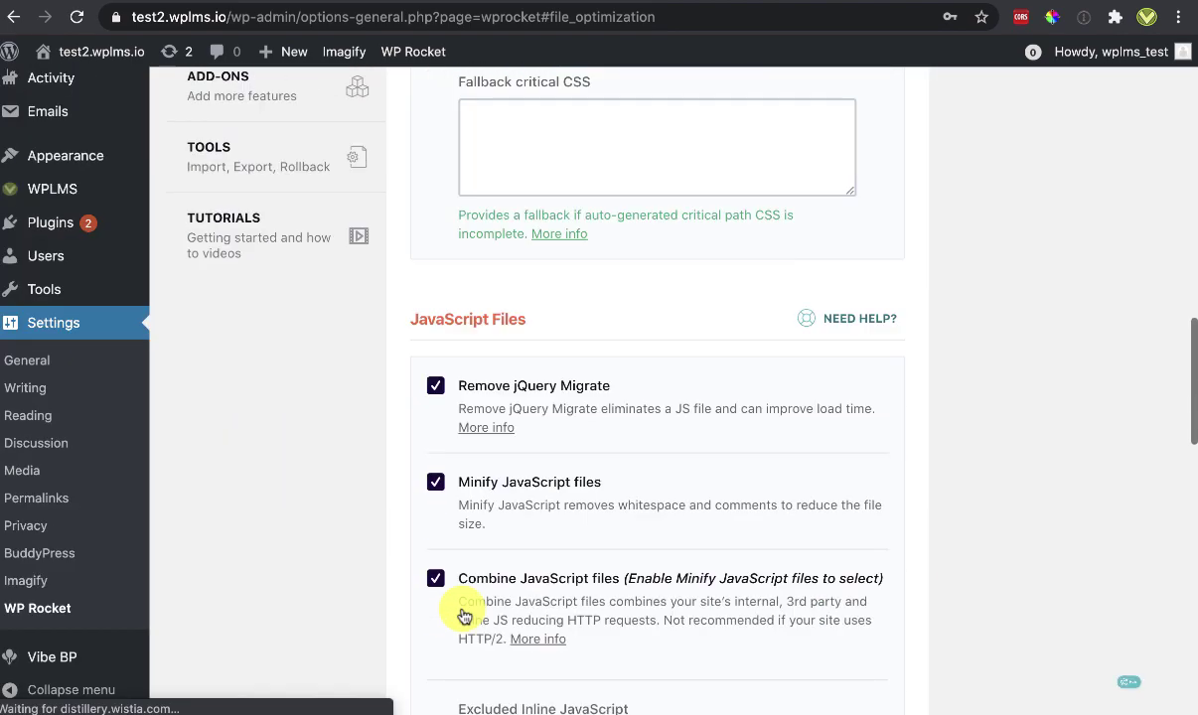
pyautogui.scroll(15, 464, 616)
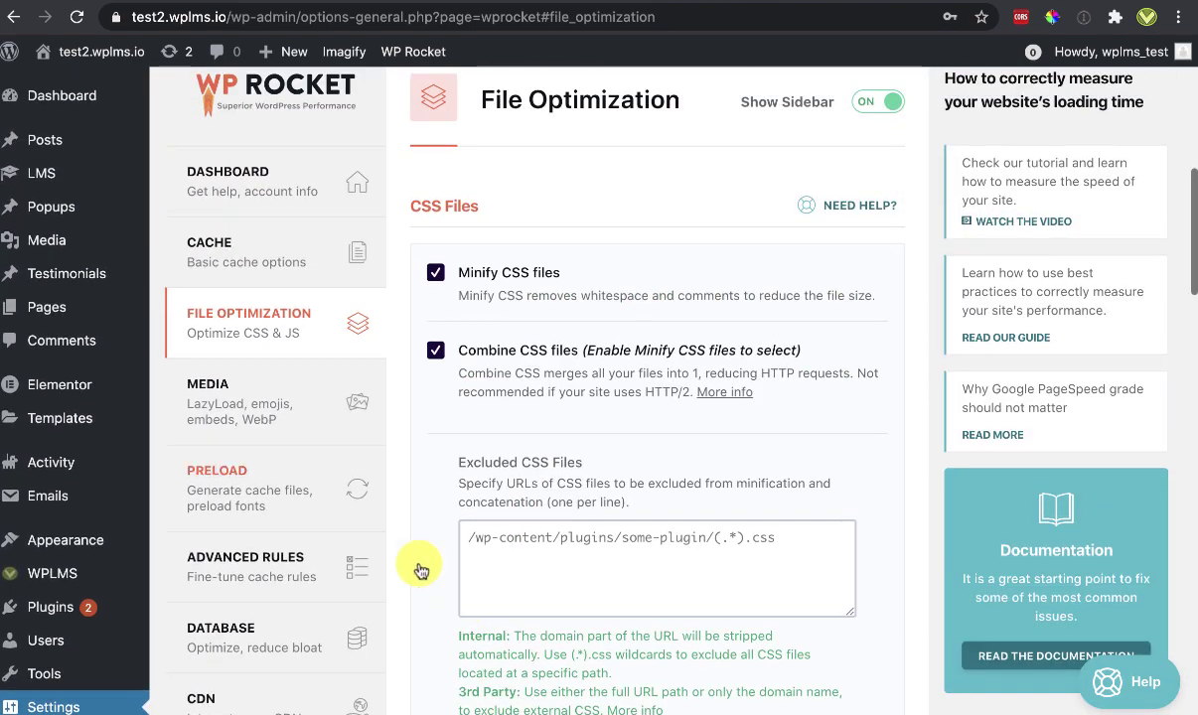
# In the Media settings, enable LazyLoad for images, iframes and videos, and replace YouTube iframes with preview images
pyautogui.click(208, 385)
pyautogui.scroll(-2, 556, 308)
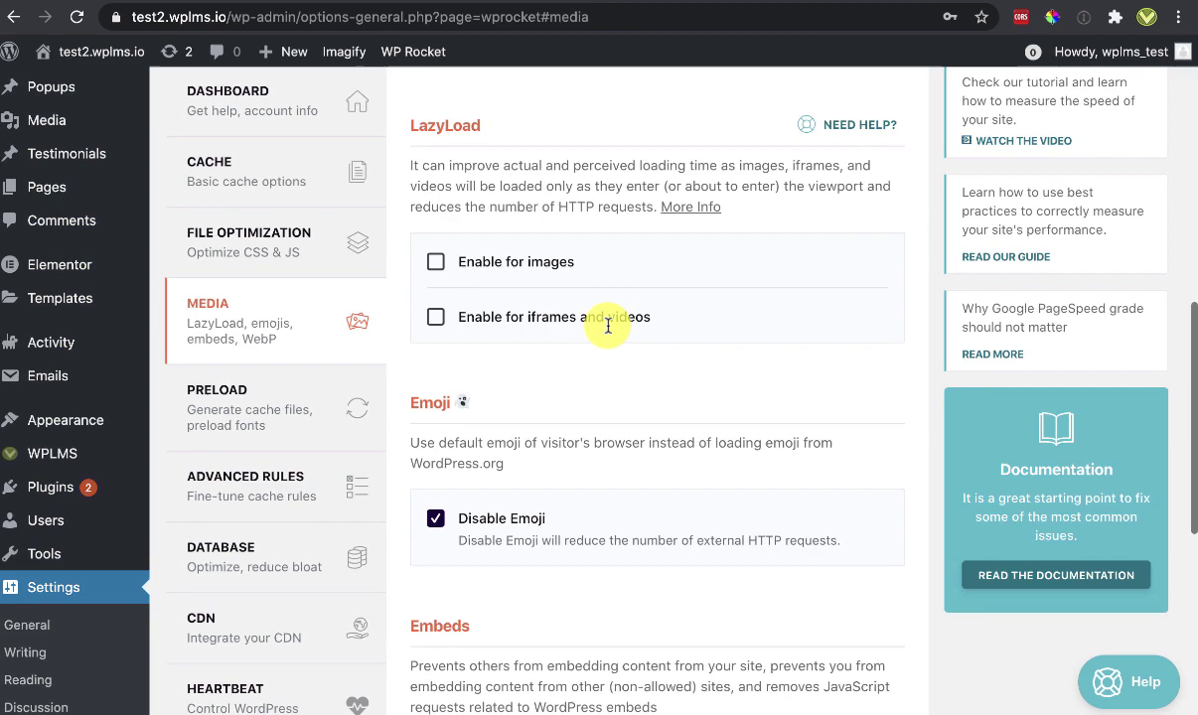
pyautogui.click(435, 263)
pyautogui.click(435, 316)
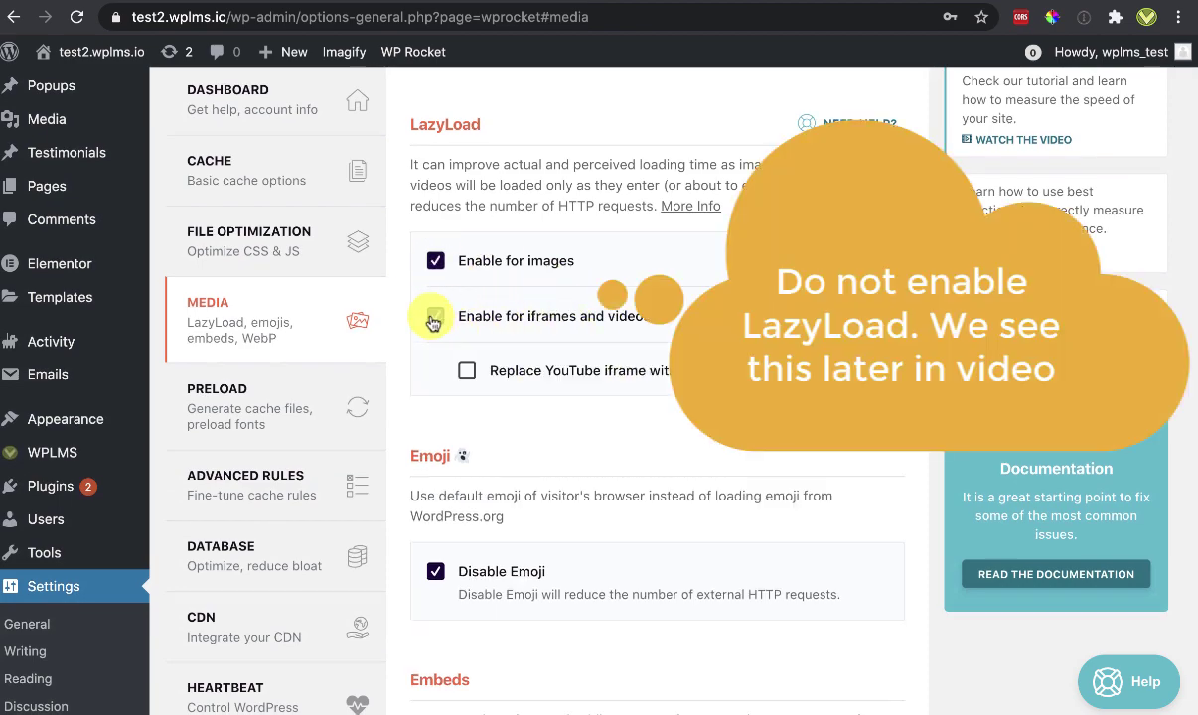
pyautogui.scroll(-2, 433, 318)
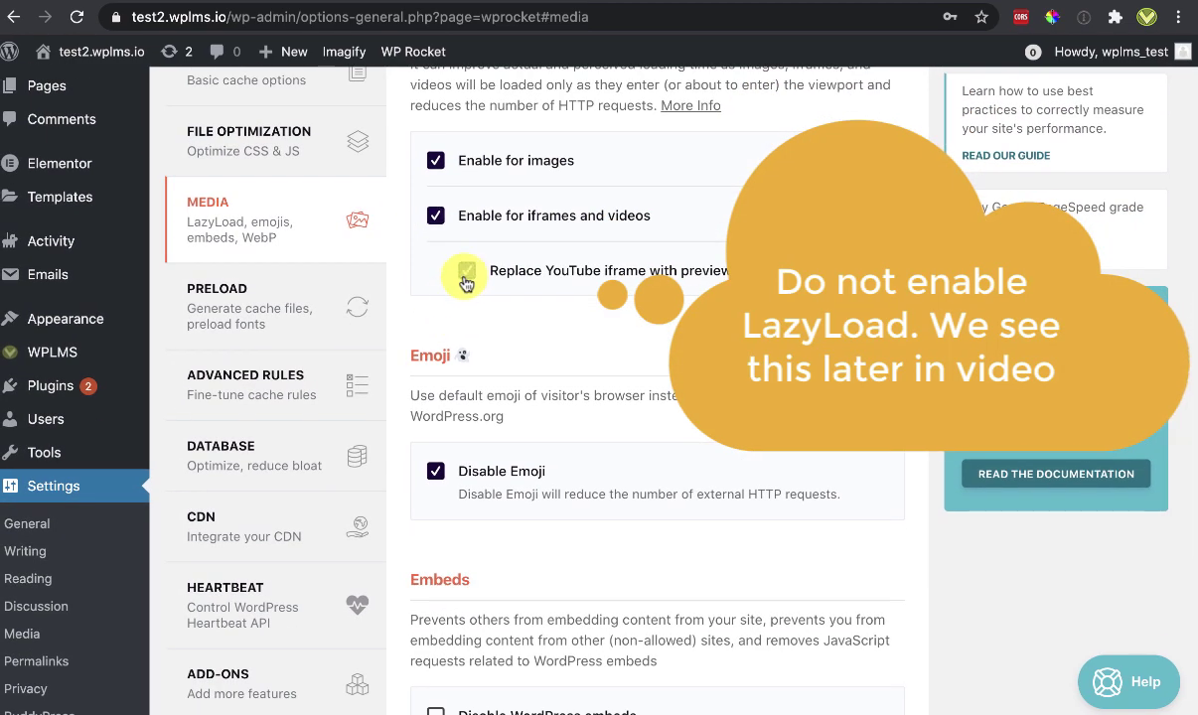
# Disable WordPress embeds and save the Media settings
pyautogui.scroll(-5, 464, 284)
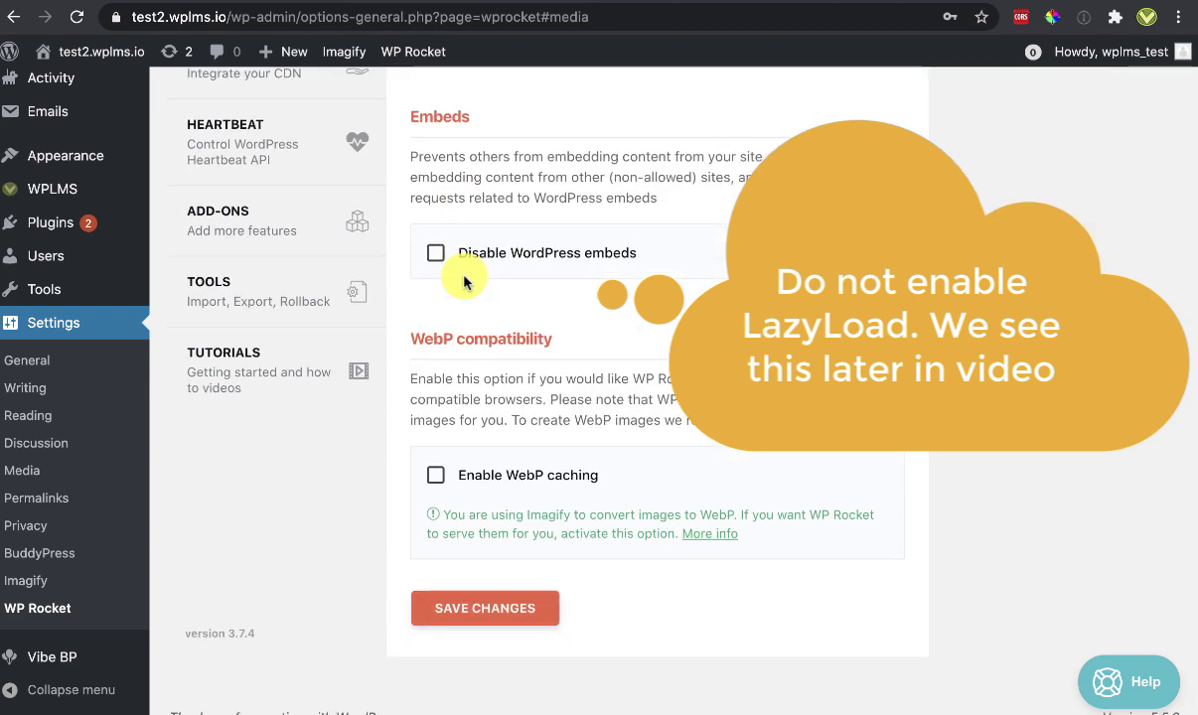
pyautogui.click(436, 255)
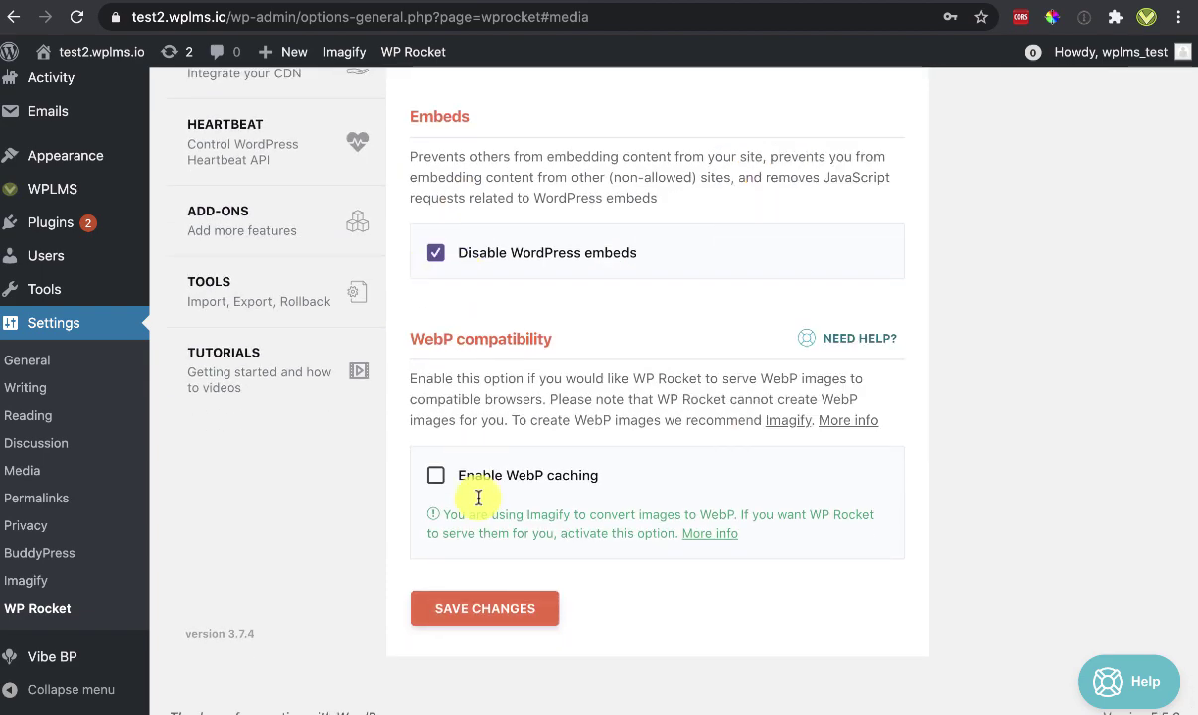
pyautogui.click(495, 609)
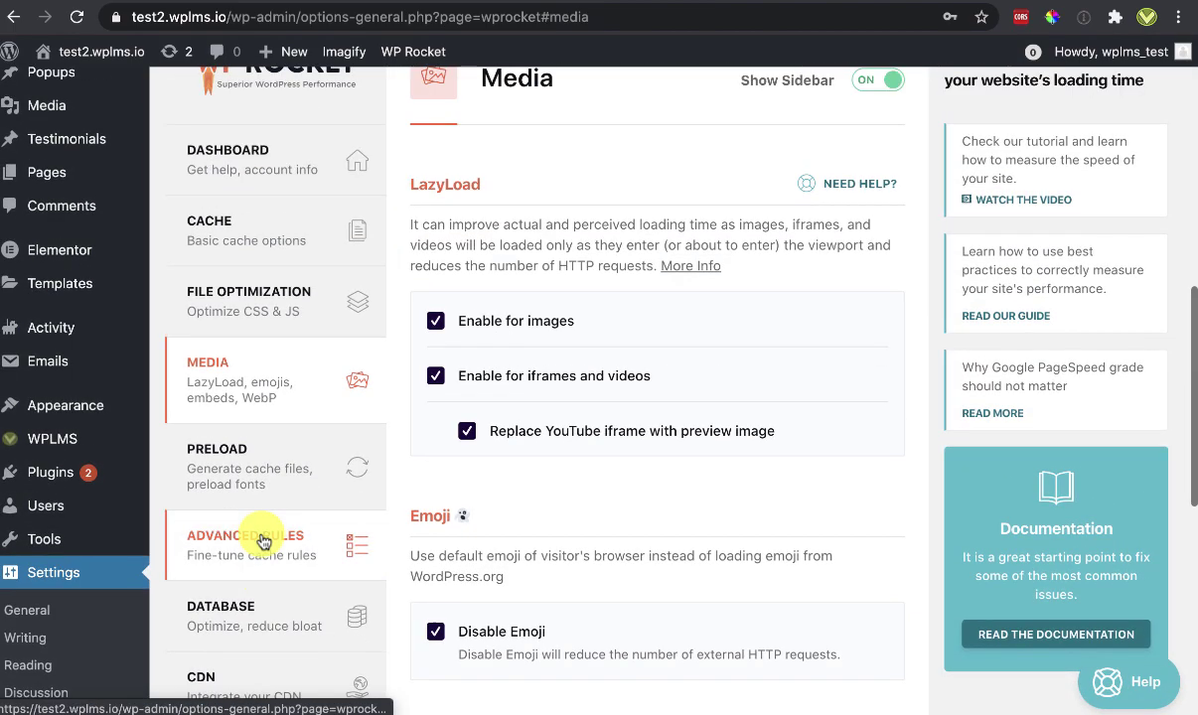
# Open WP Rocket's Preload settings and go to the Fonts to preload field
pyautogui.click(248, 460)
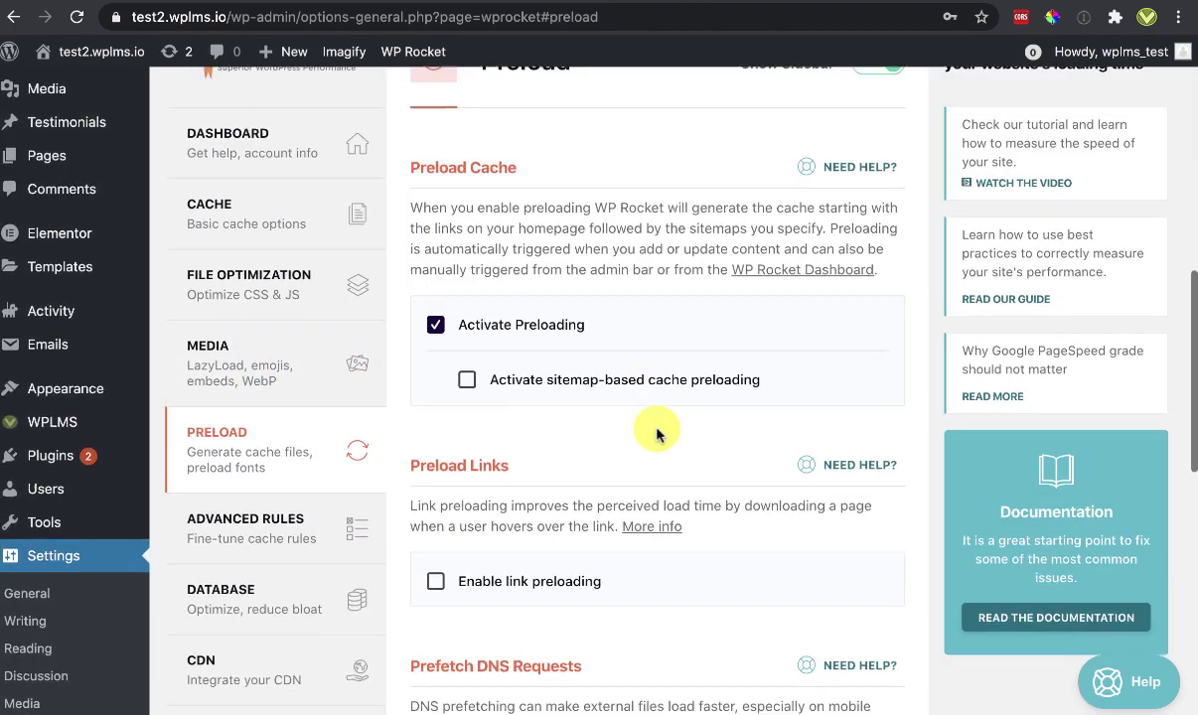
pyautogui.scroll(-3, 516, 377)
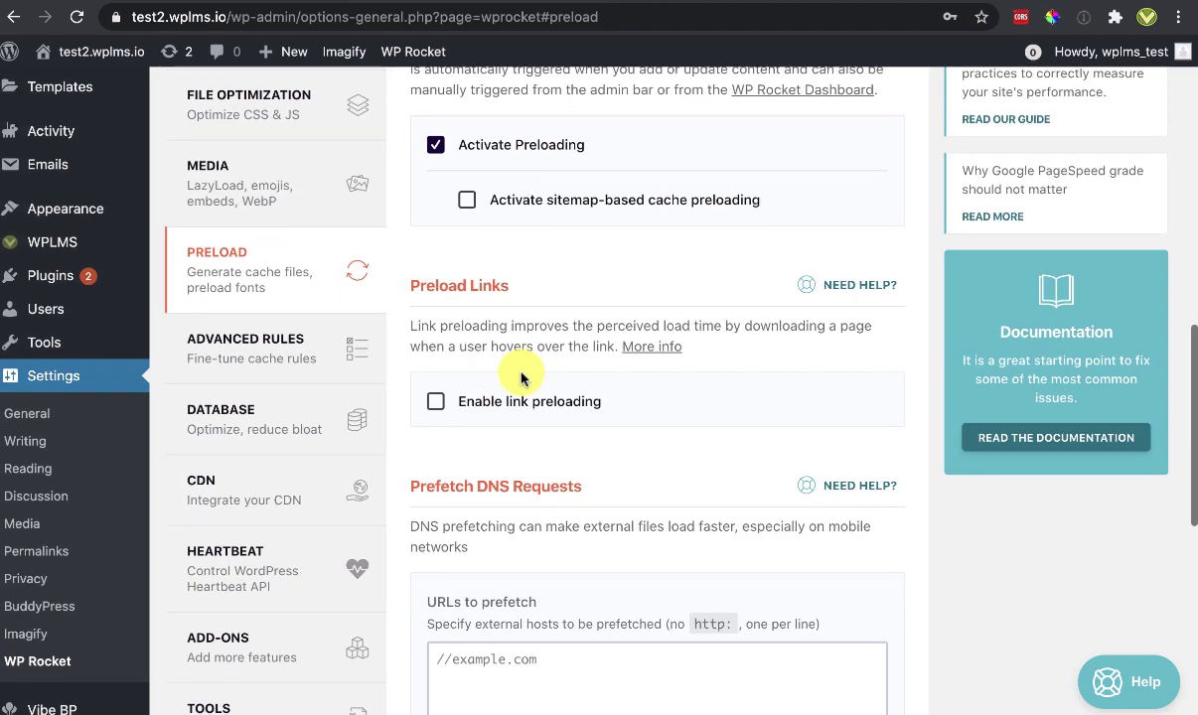
pyautogui.scroll(-5, 520, 379)
pyautogui.scroll(-4, 520, 372)
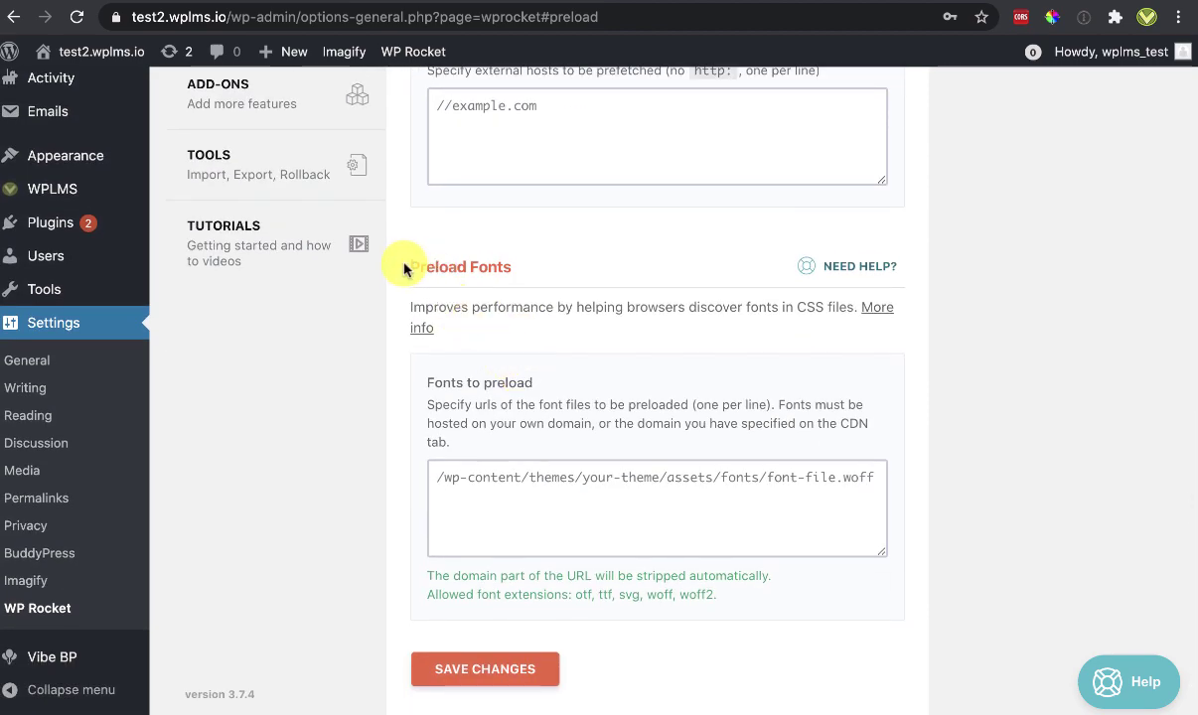
pyautogui.click(481, 498)
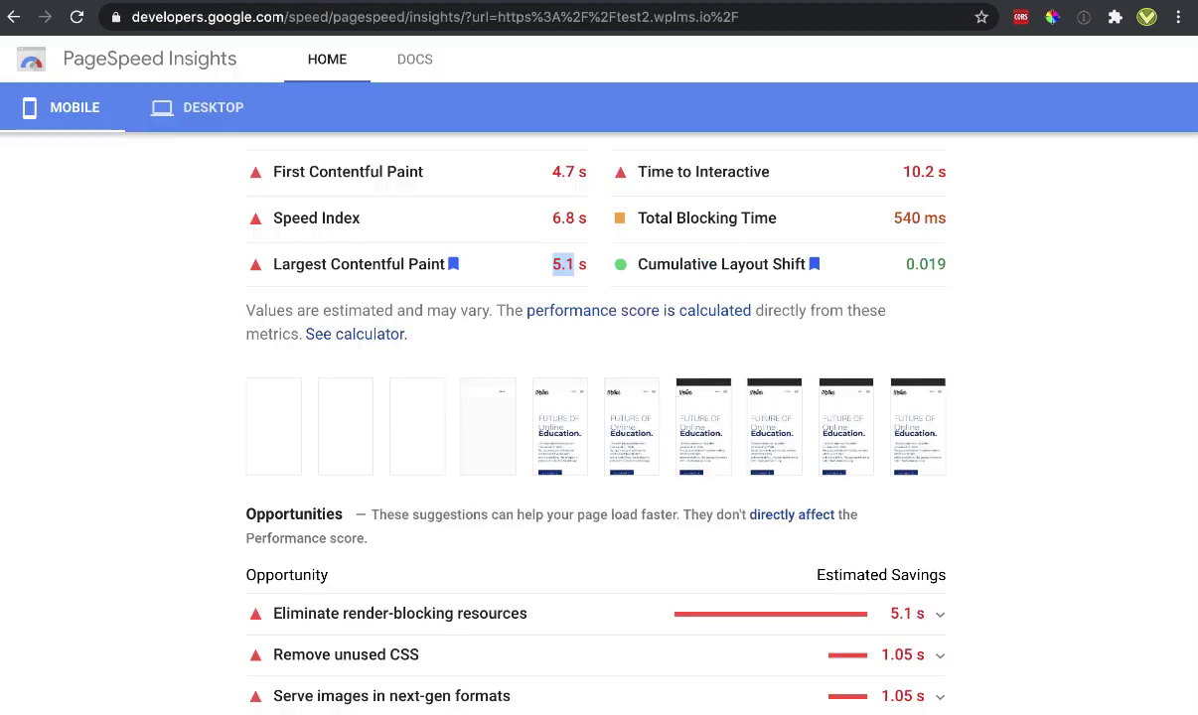
# In the PageSpeed Insights report, expand the efficient cache policy audit and copy the link address of webfonts/fa-solid-900.woff2
pyautogui.scroll(-4, 604, 348)
pyautogui.scroll(-8, 600, 355)
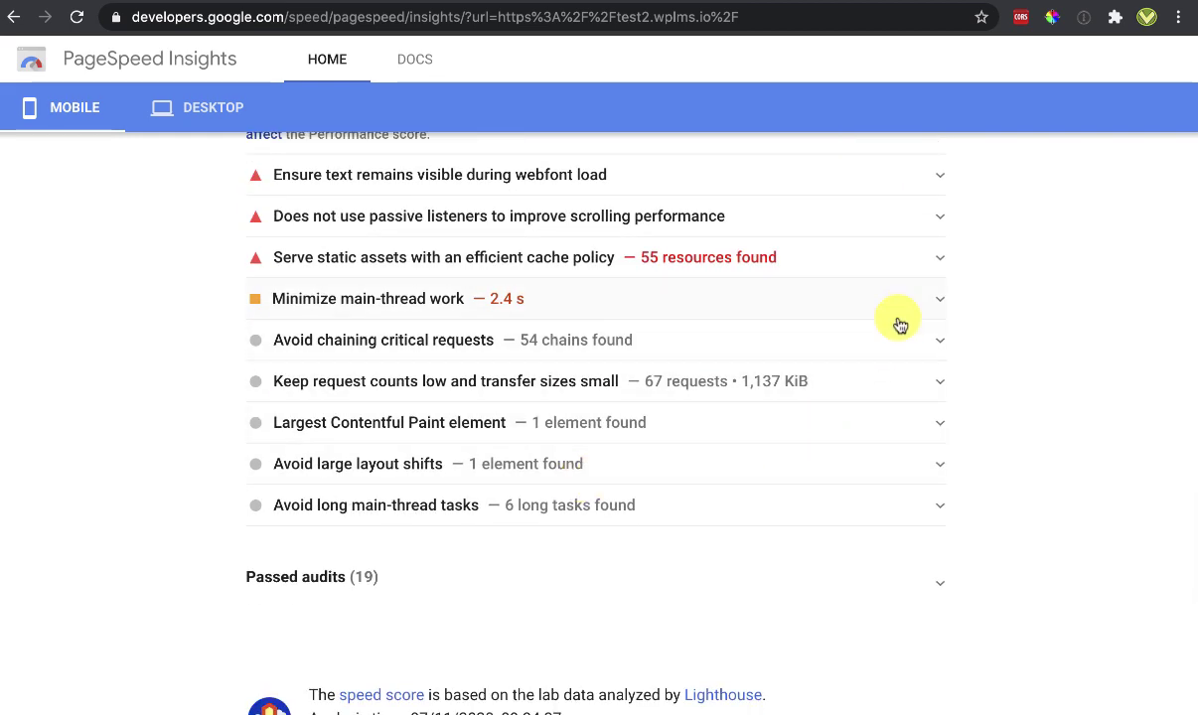
pyautogui.click(941, 259)
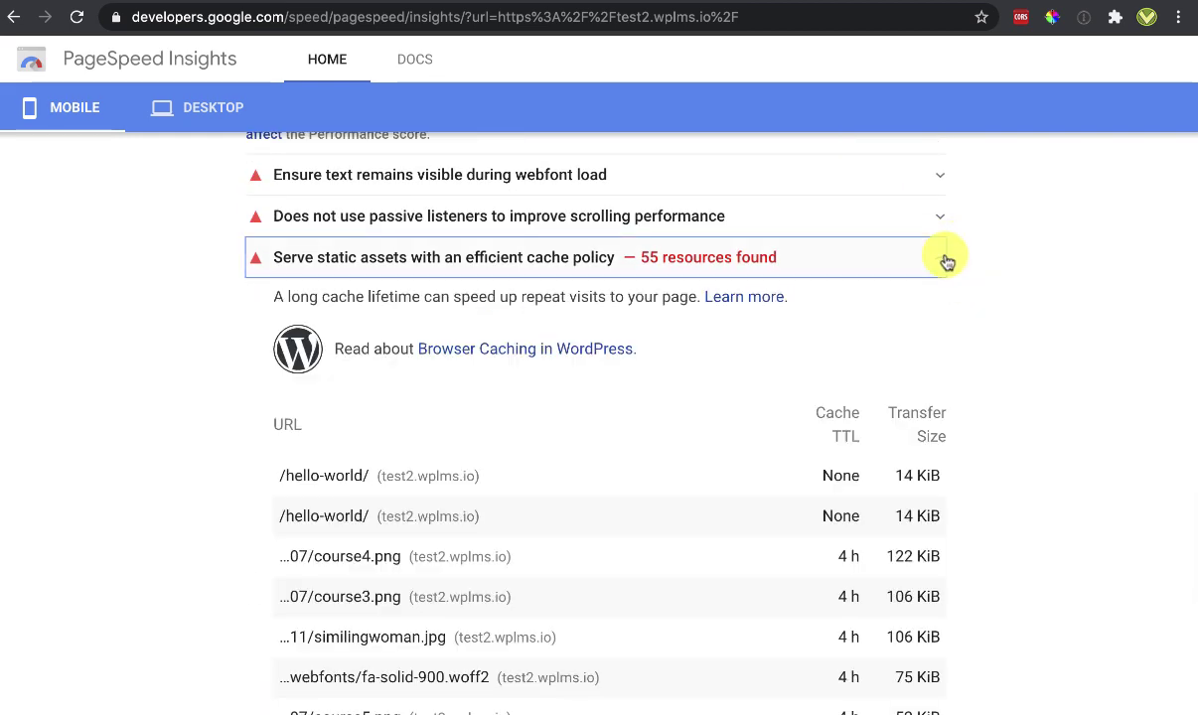
pyautogui.scroll(-2, 600, 392)
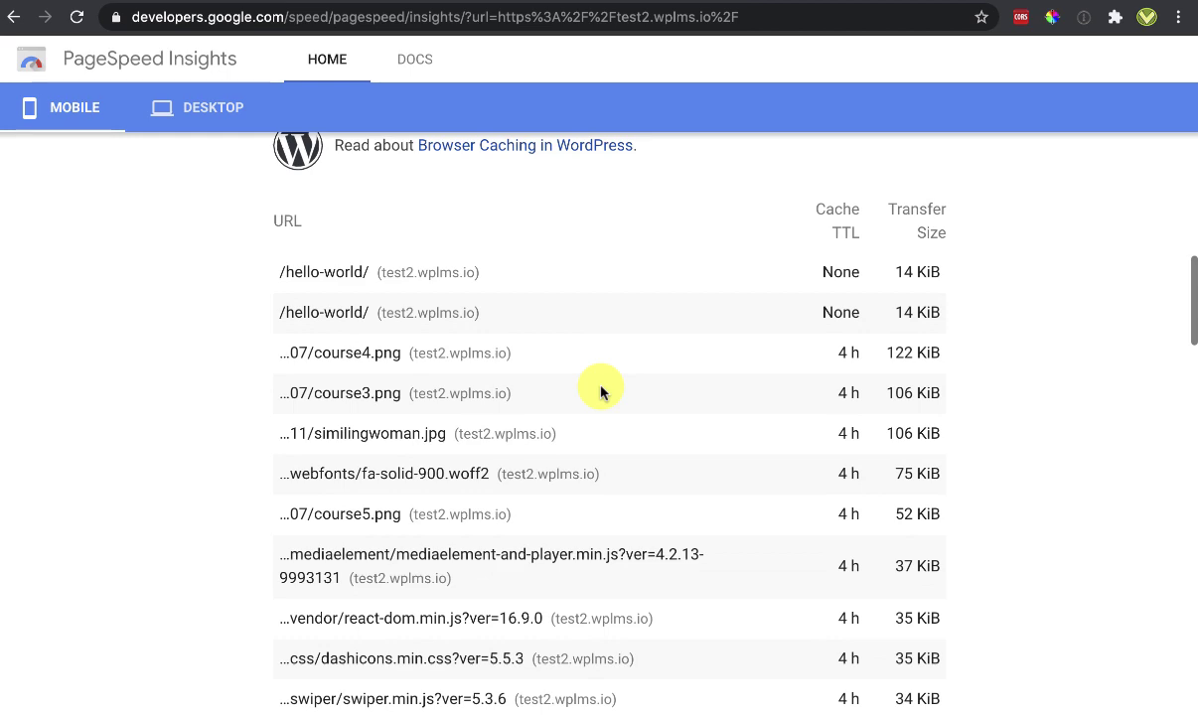
pyautogui.rightClick(457, 483)
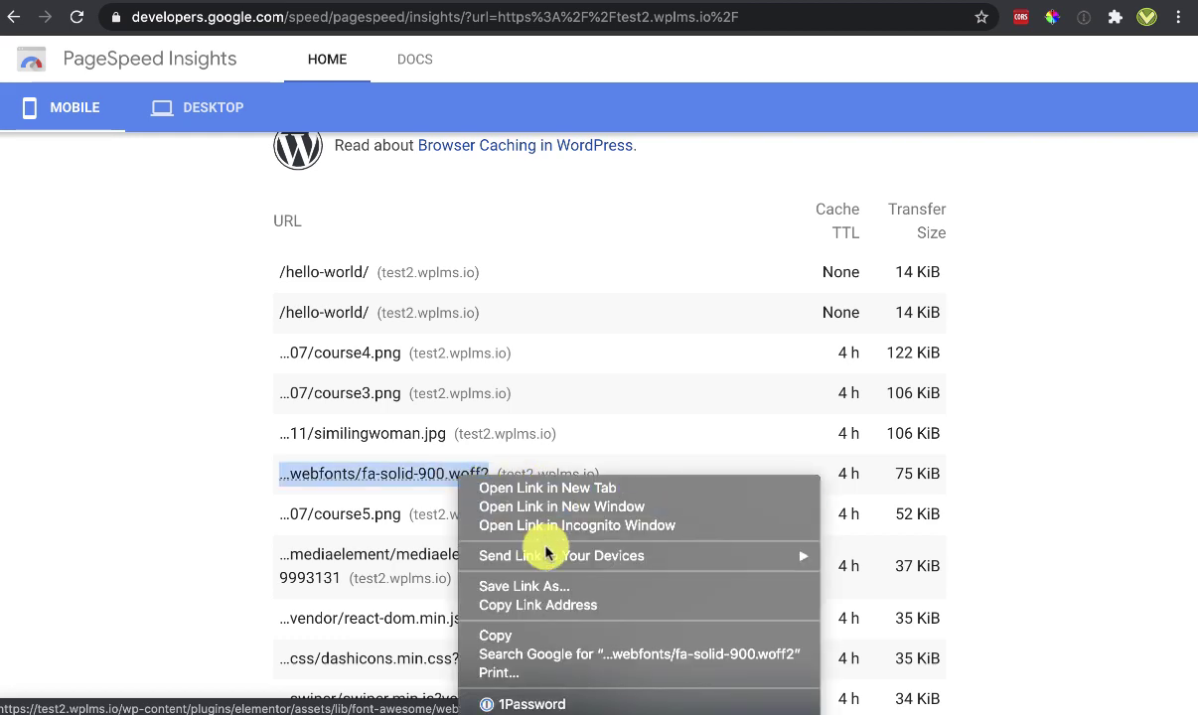
pyautogui.click(527, 598)
# Back in WP Rocket, add /wp-content/plugins/elementor/assets/lib/font-awesome/webfonts/fa-solid-900.woff2 as a font to preload, without the site's domain
pyautogui.click(184, 2)
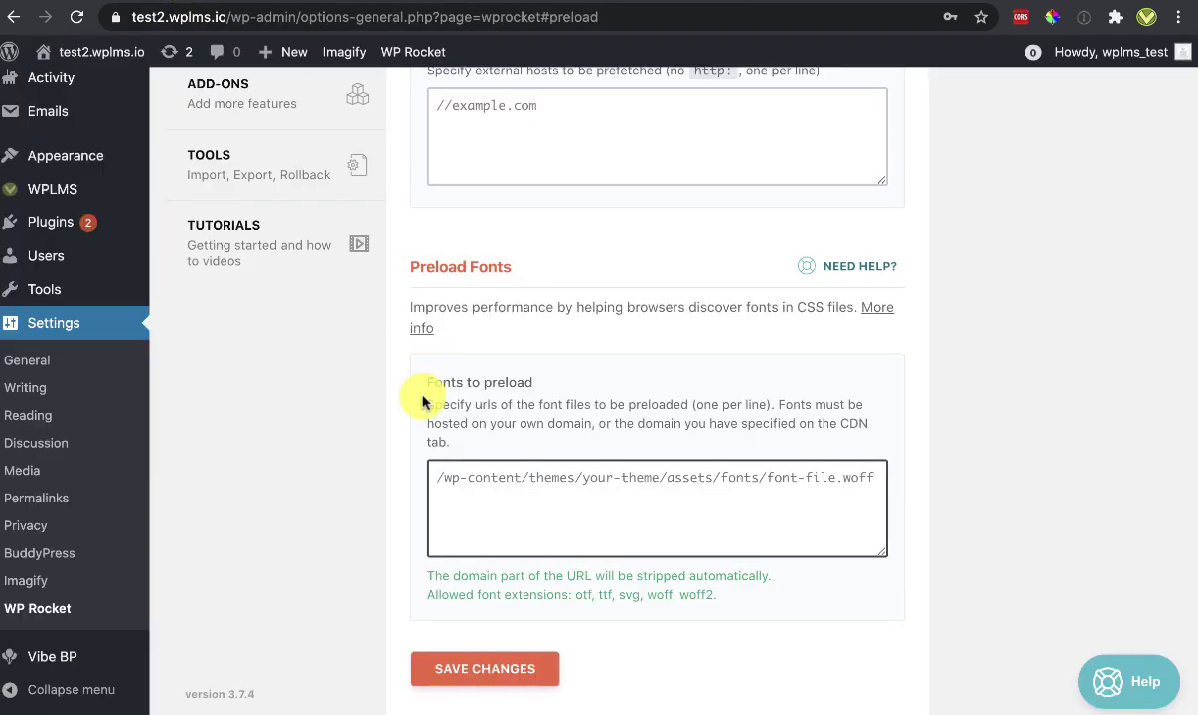
pyautogui.click(470, 477)
pyautogui.hotkey('ctrl', 'v')
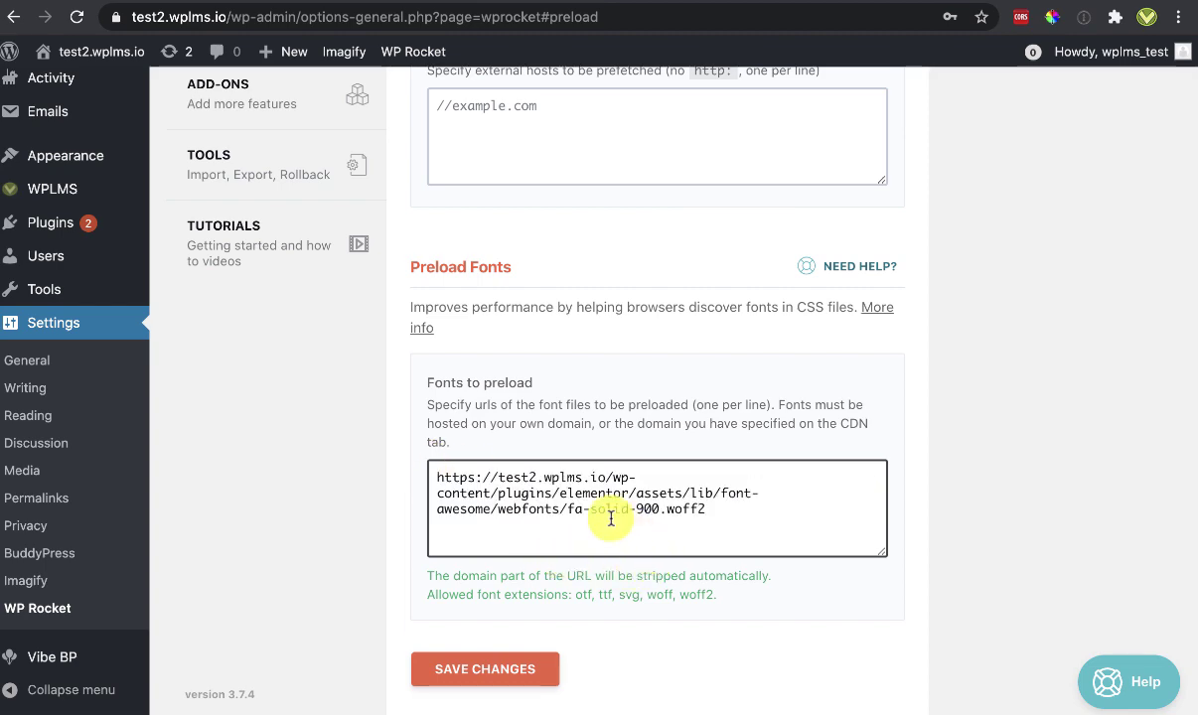
pyautogui.moveTo(605, 477); pyautogui.dragTo(219, 469)
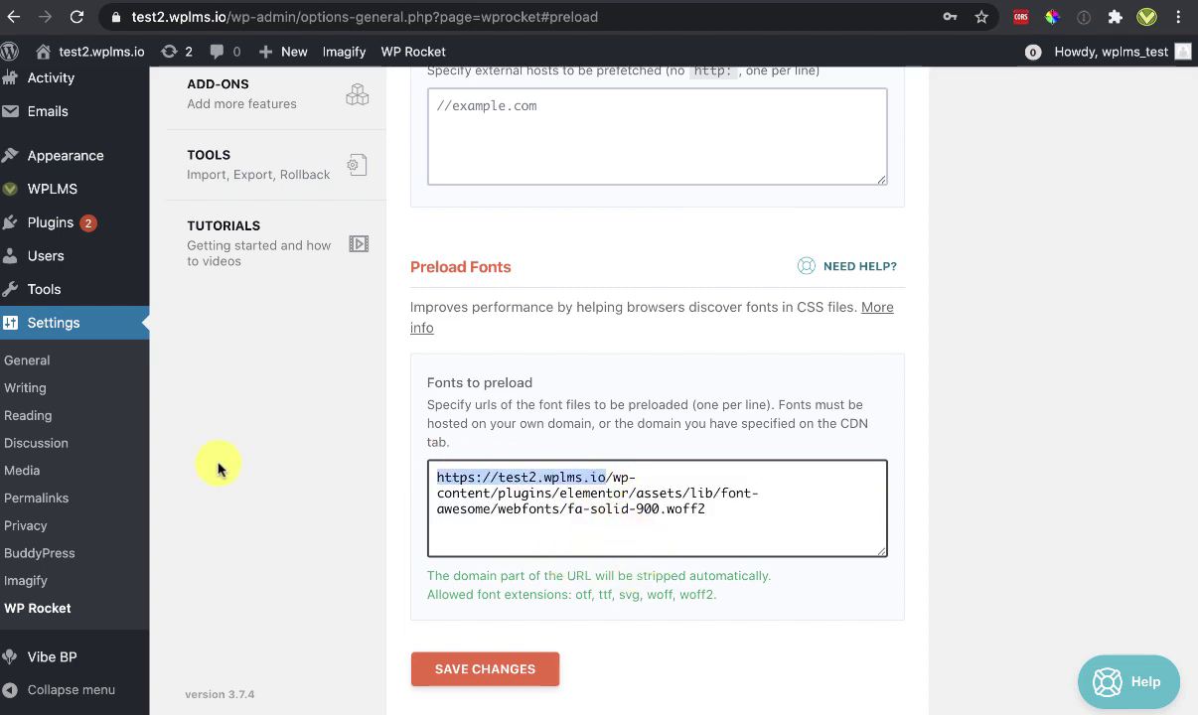
pyautogui.press('BackSpace')
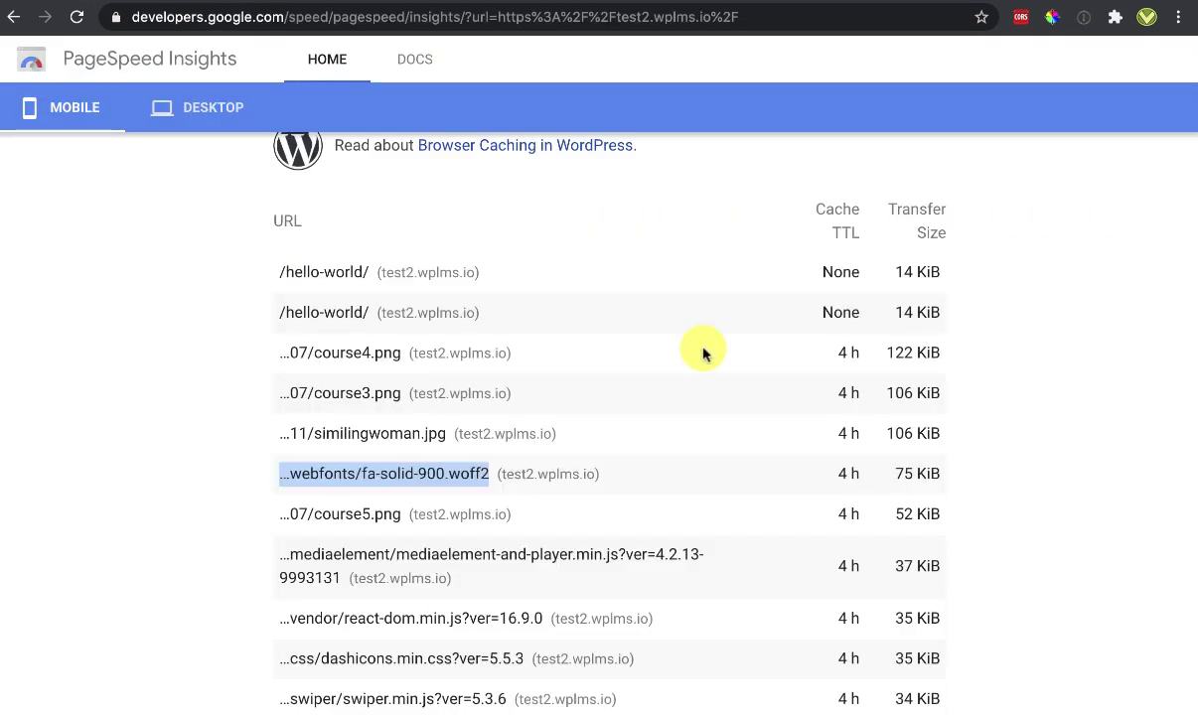
# Search the PageSpeed report for other .woff2 fonts and examine the Minimize main-thread work audit
pyautogui.scroll(-2, 708, 349)
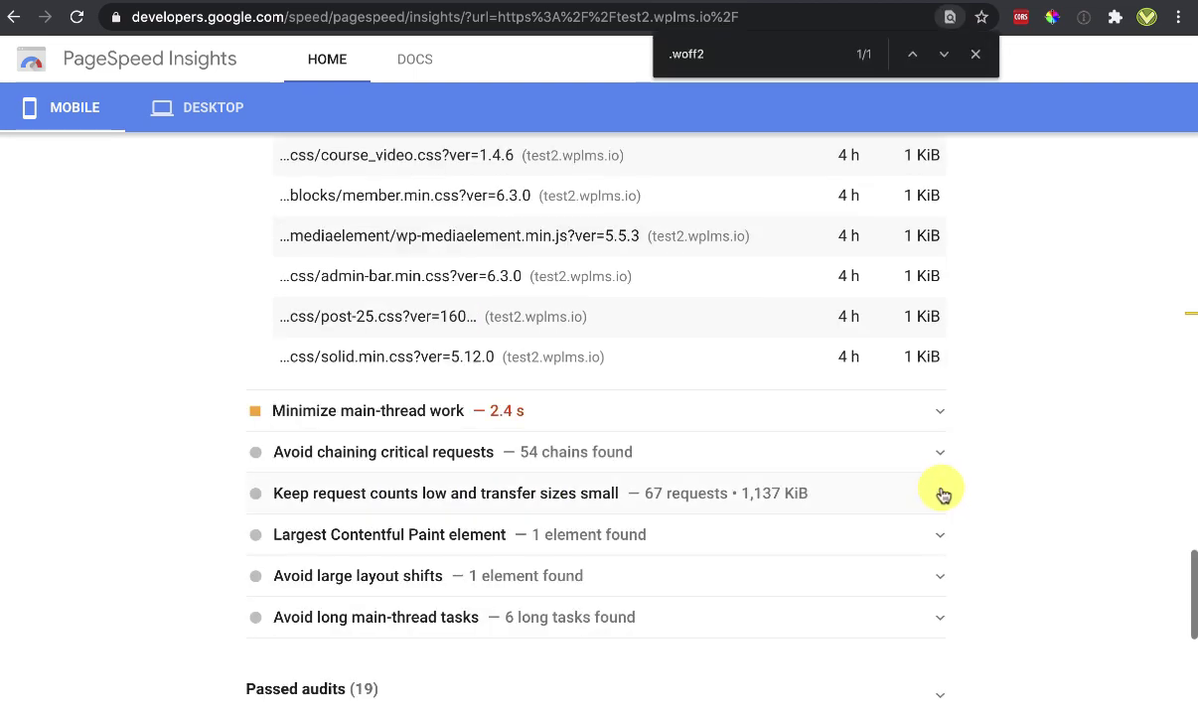
pyautogui.click(940, 410)
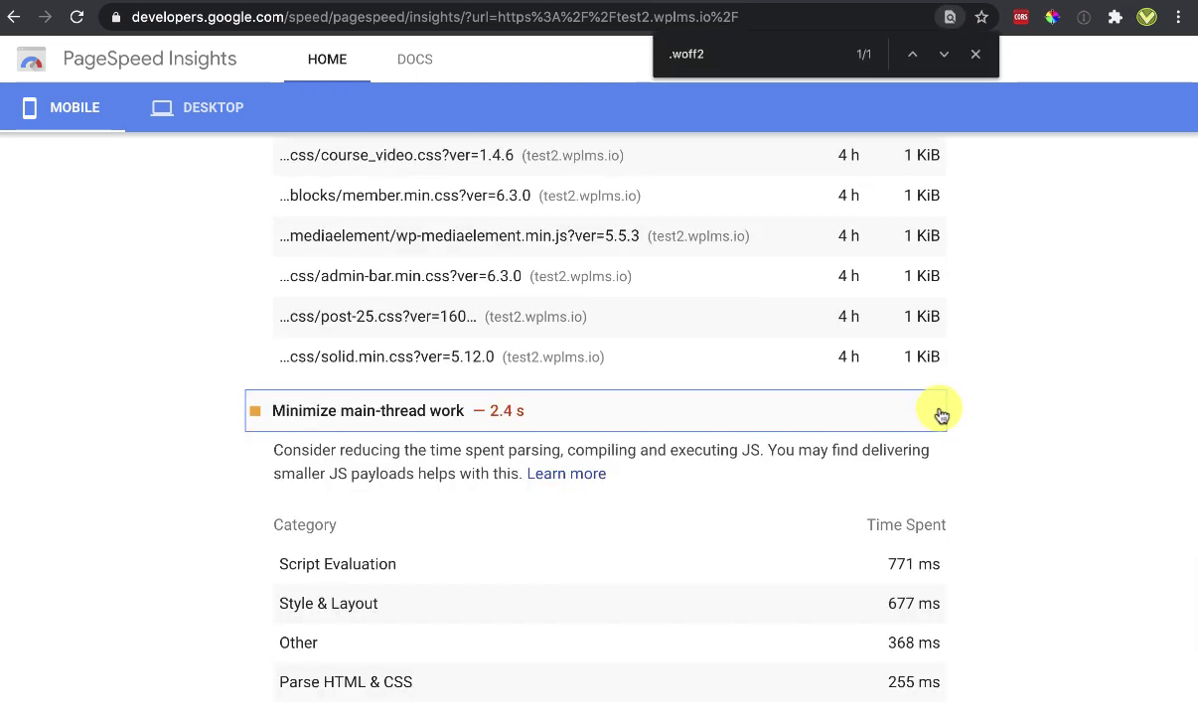
pyautogui.scroll(-3, 967, 422)
pyautogui.scroll(-5, 965, 425)
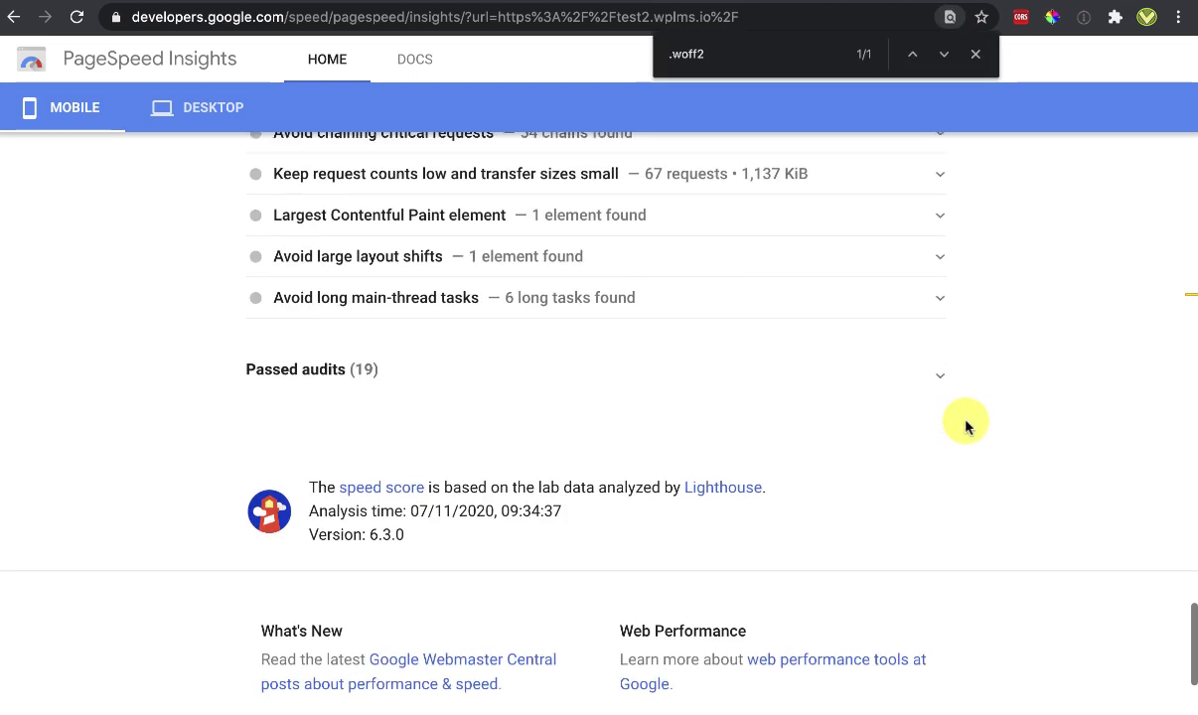
pyautogui.scroll(12, 965, 425)
pyautogui.scroll(15, 965, 425)
pyautogui.scroll(-5, 965, 425)
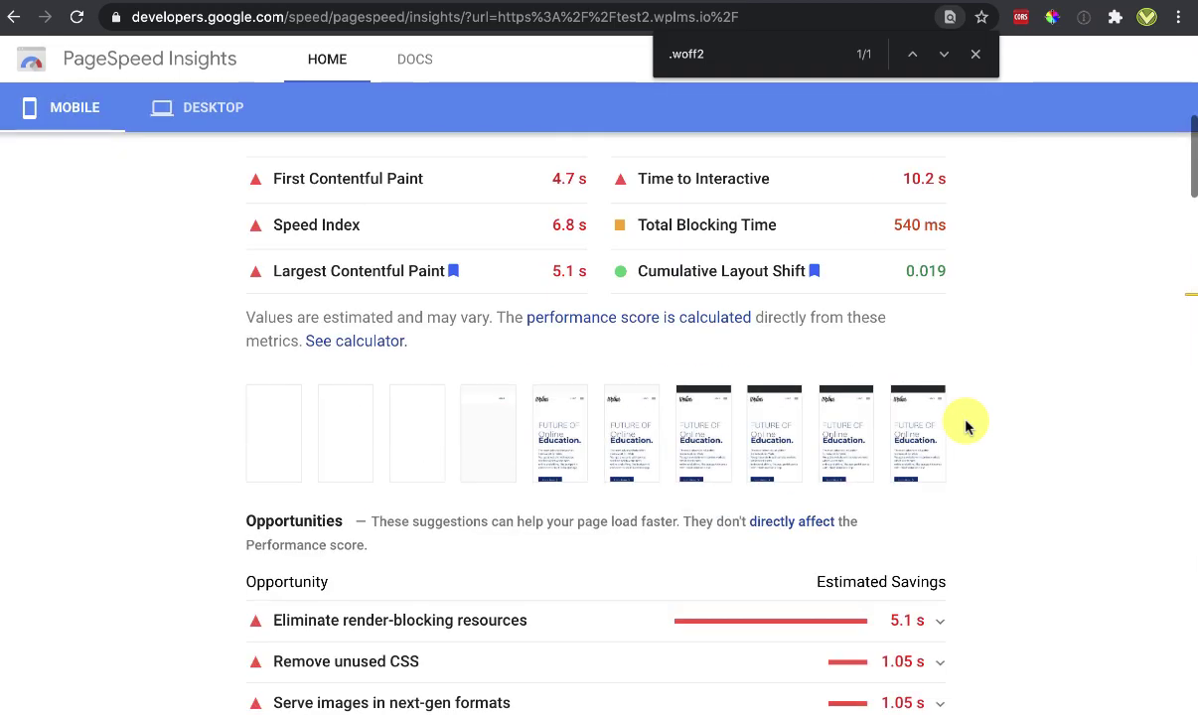
# Expand the Eliminate render-blocking resources audit and examine the listed Google Fonts and CSS files with their potential savings
pyautogui.scroll(2, 965, 425)
pyautogui.scroll(-3, 965, 425)
pyautogui.click(940, 468)
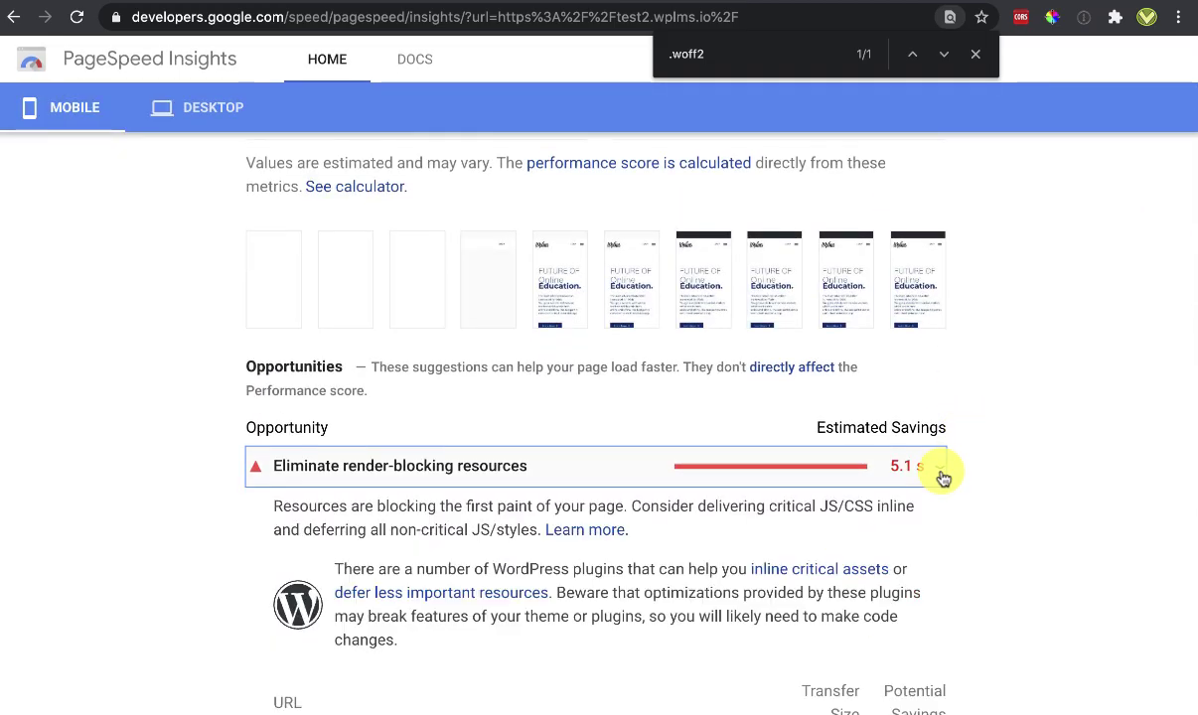
pyautogui.scroll(-4, 994, 414)
pyautogui.scroll(-2, 995, 417)
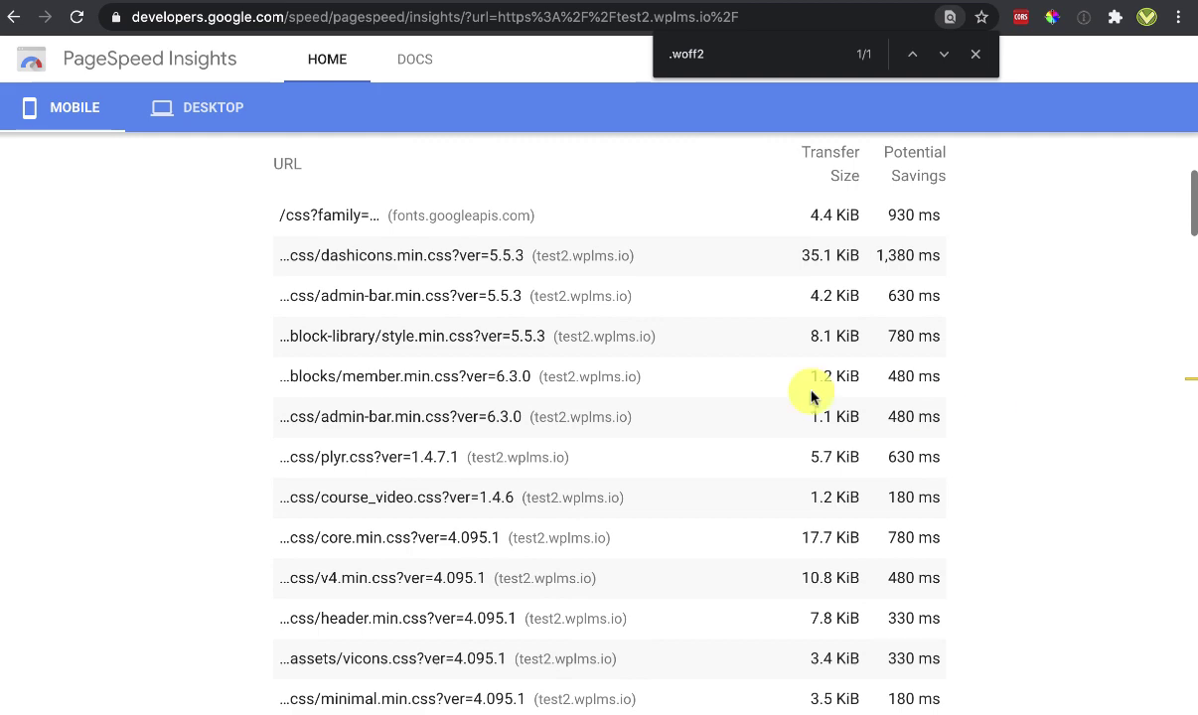
pyautogui.scroll(-2, 675, 400)
pyautogui.scroll(2, 674, 400)
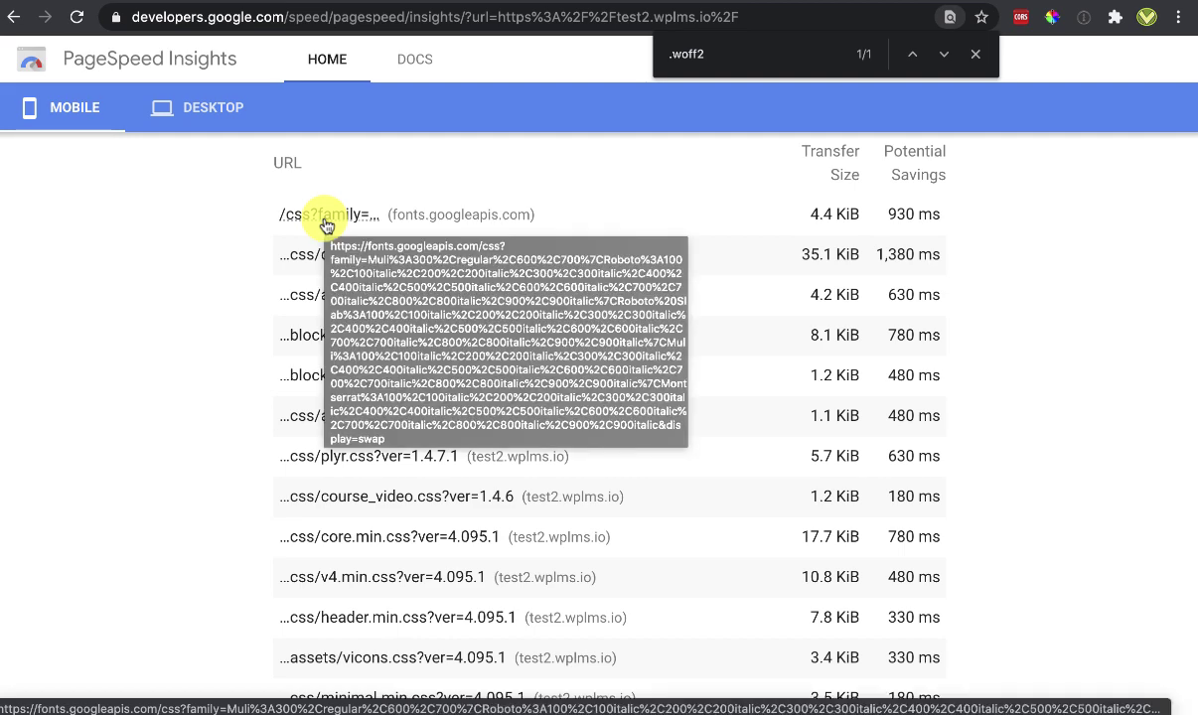
pyautogui.click(944, 53)
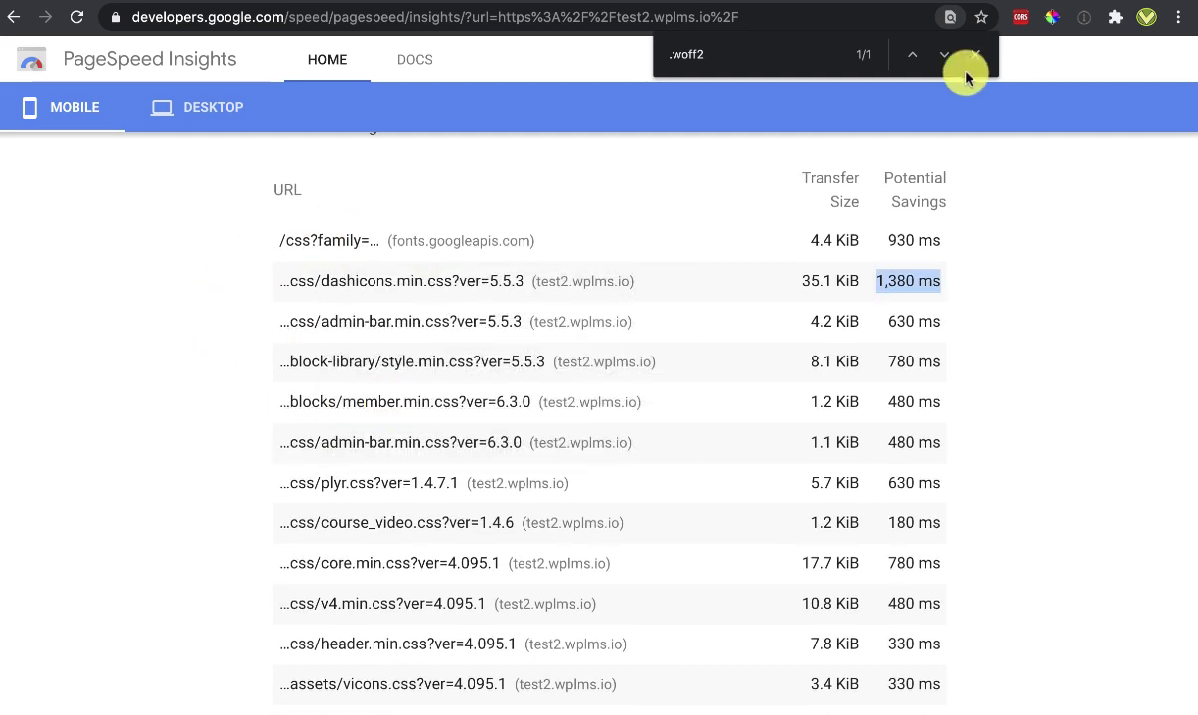
pyautogui.click(974, 54)
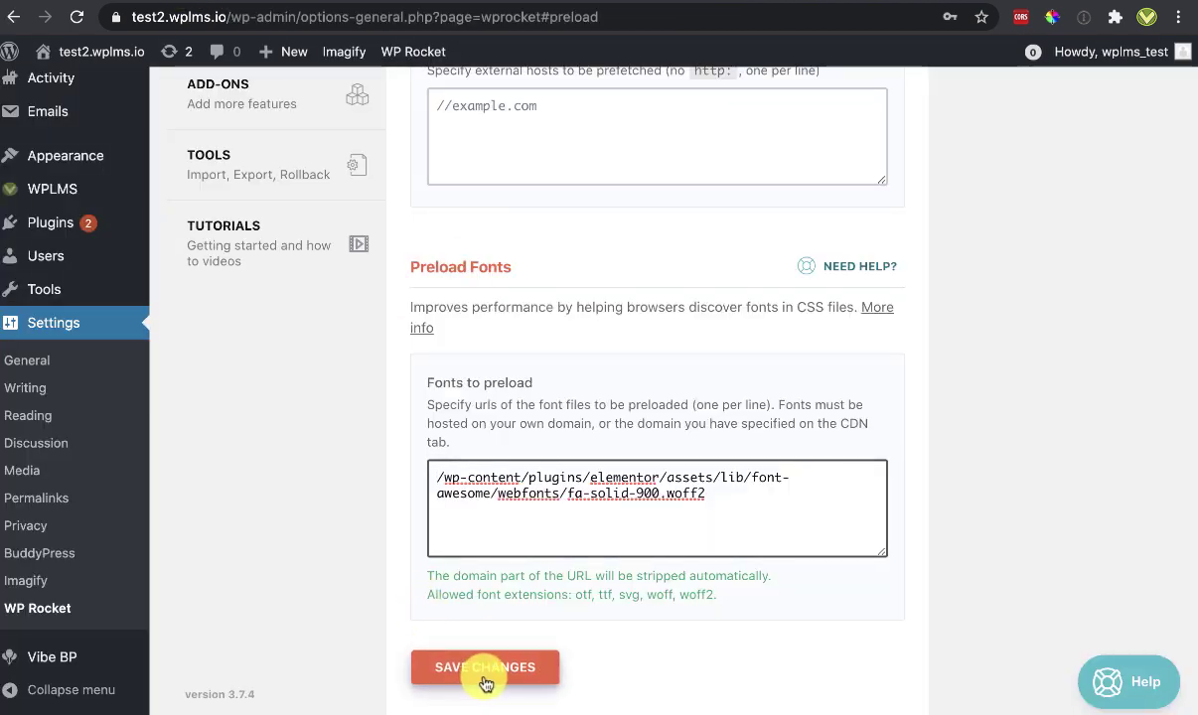
pyautogui.click(485, 667)
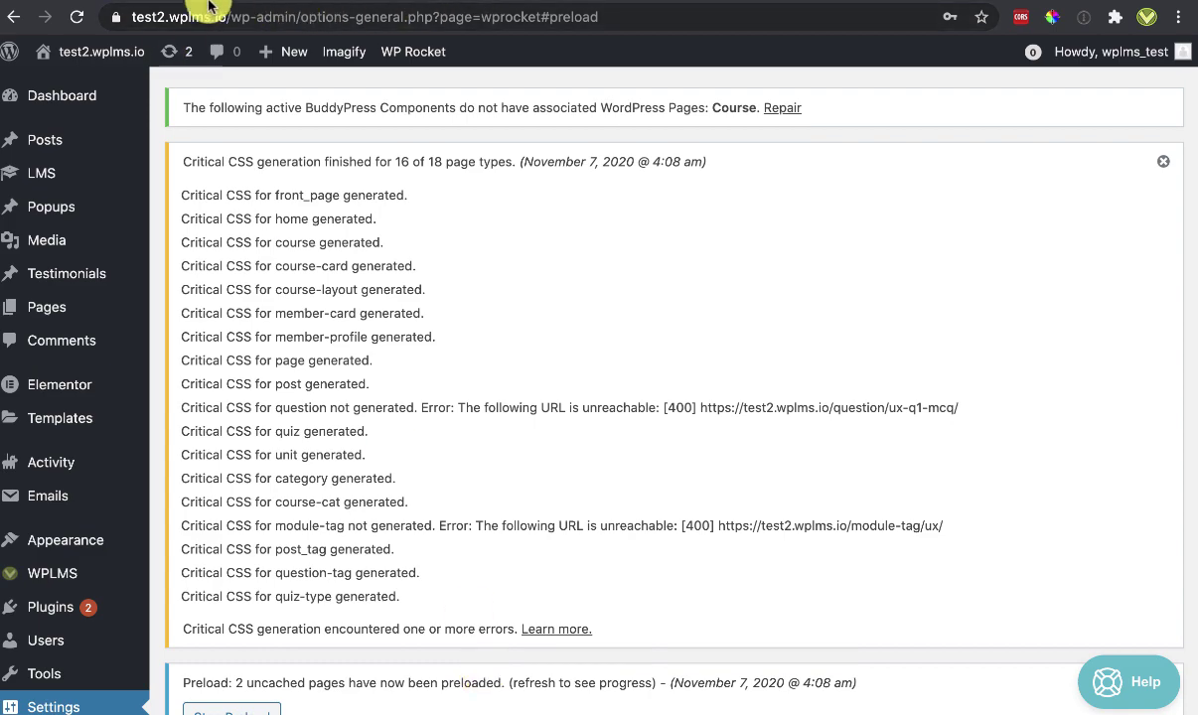
pyautogui.click(91, 3)
pyautogui.scroll(15, 991, 402)
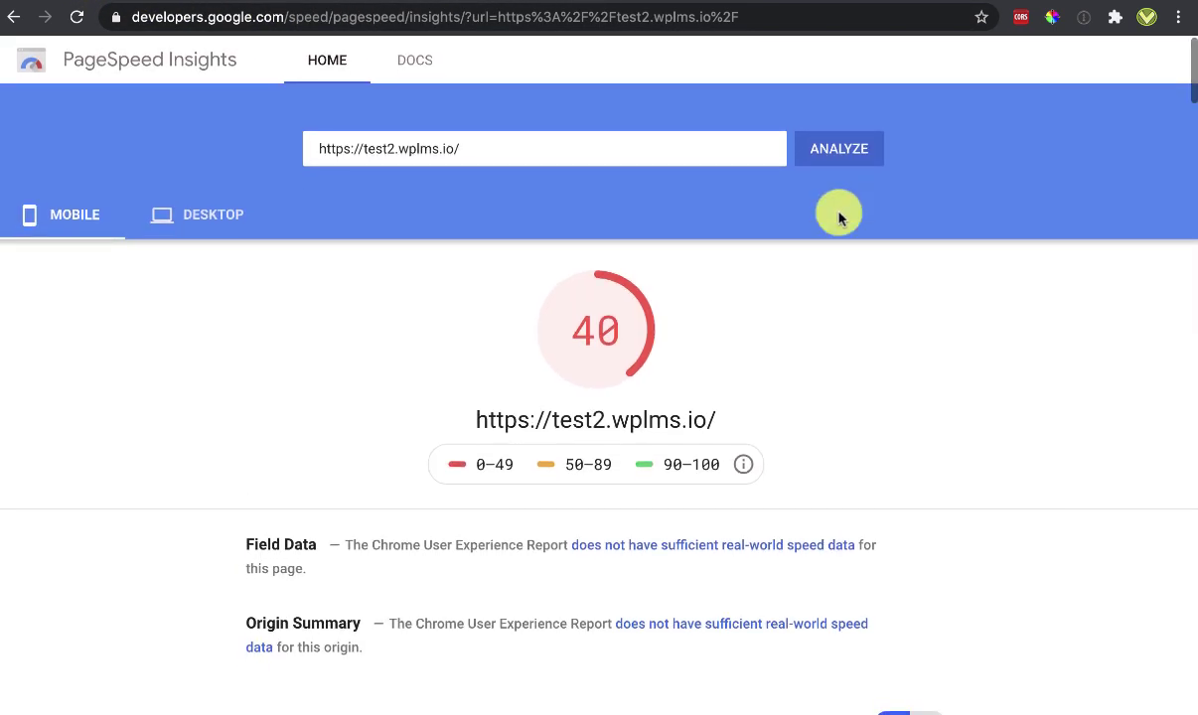
pyautogui.click(834, 149)
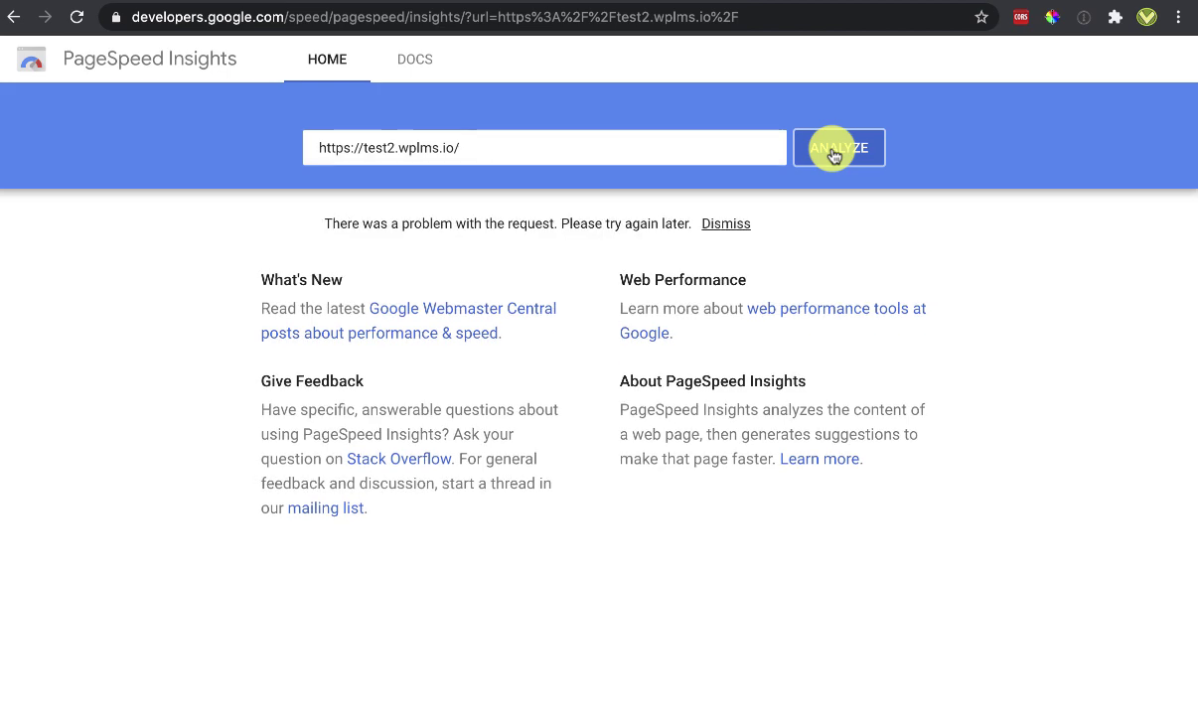
pyautogui.click(834, 155)
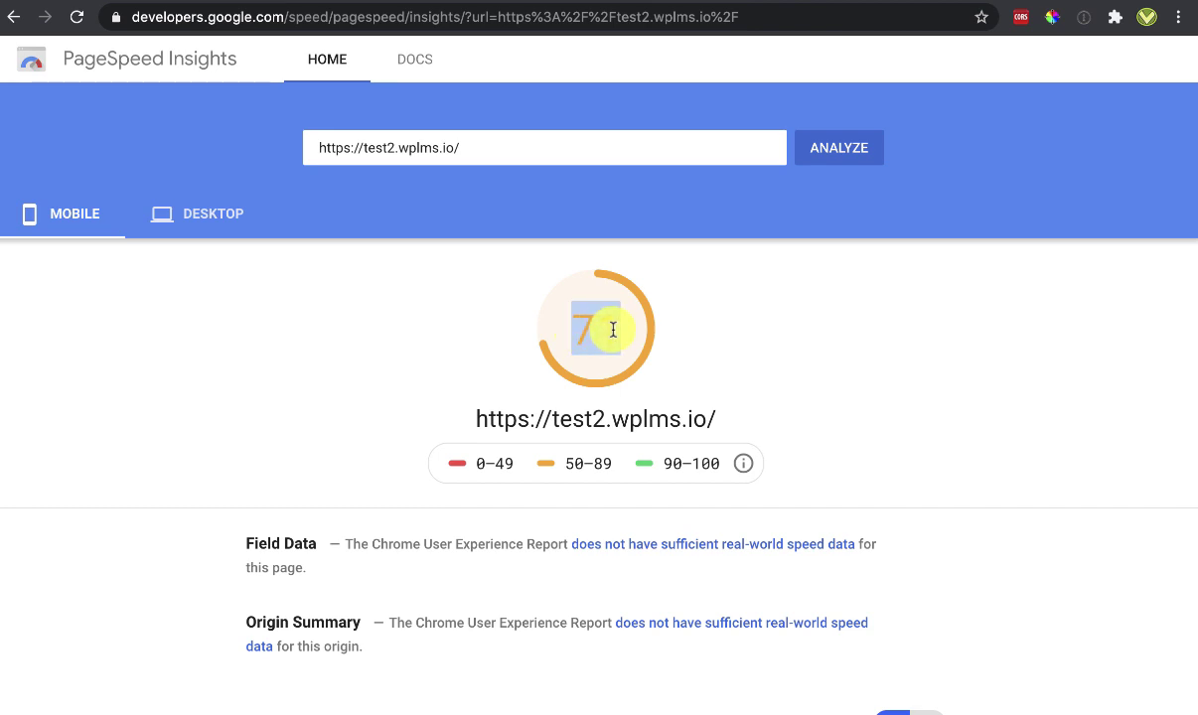
pyautogui.moveTo(717, 418); pyautogui.dragTo(531, 419)
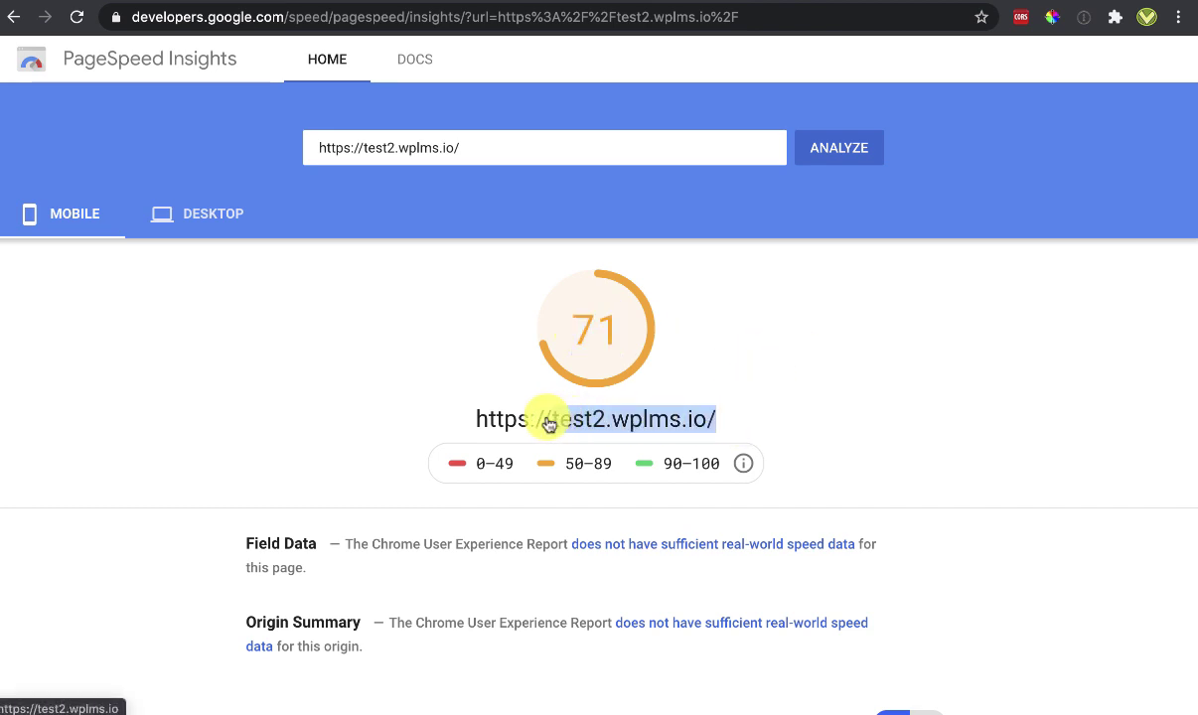
pyautogui.click(779, 364)
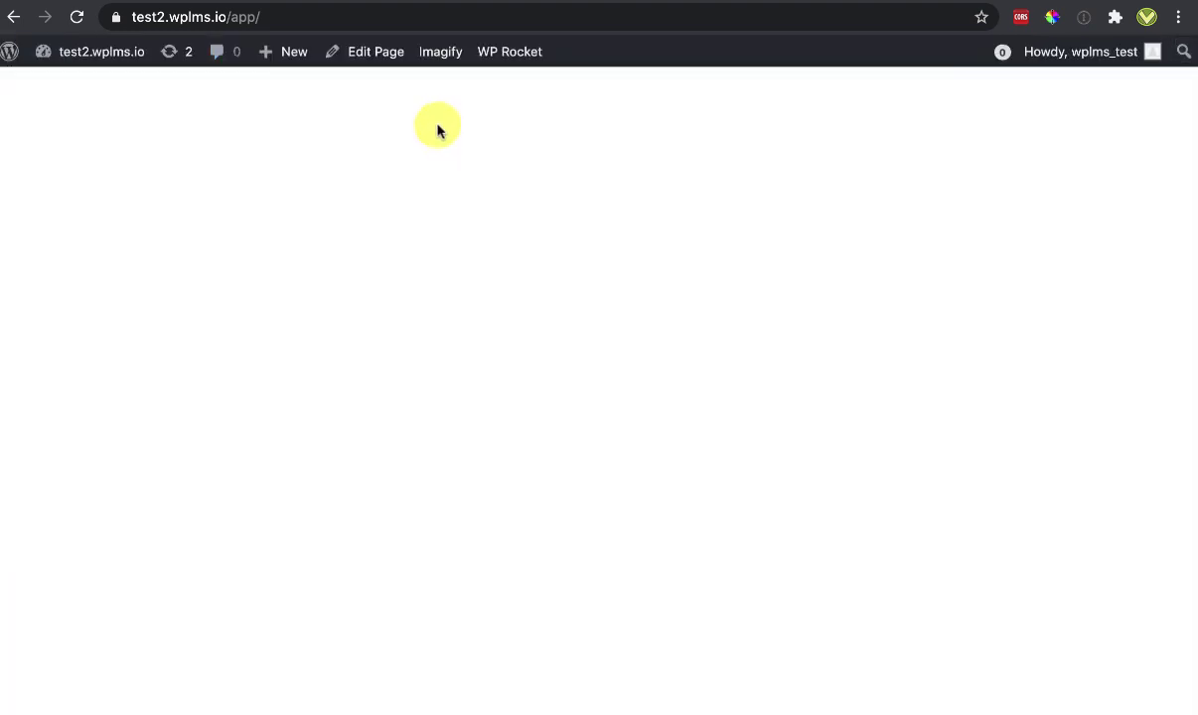
# Edit the app page and disable its WP Rocket options Minify/combine CSS, Minify/combine JS, Optimize CSS Delivery, Defer JS and Delay JavaScript execution
pyautogui.click(364, 56)
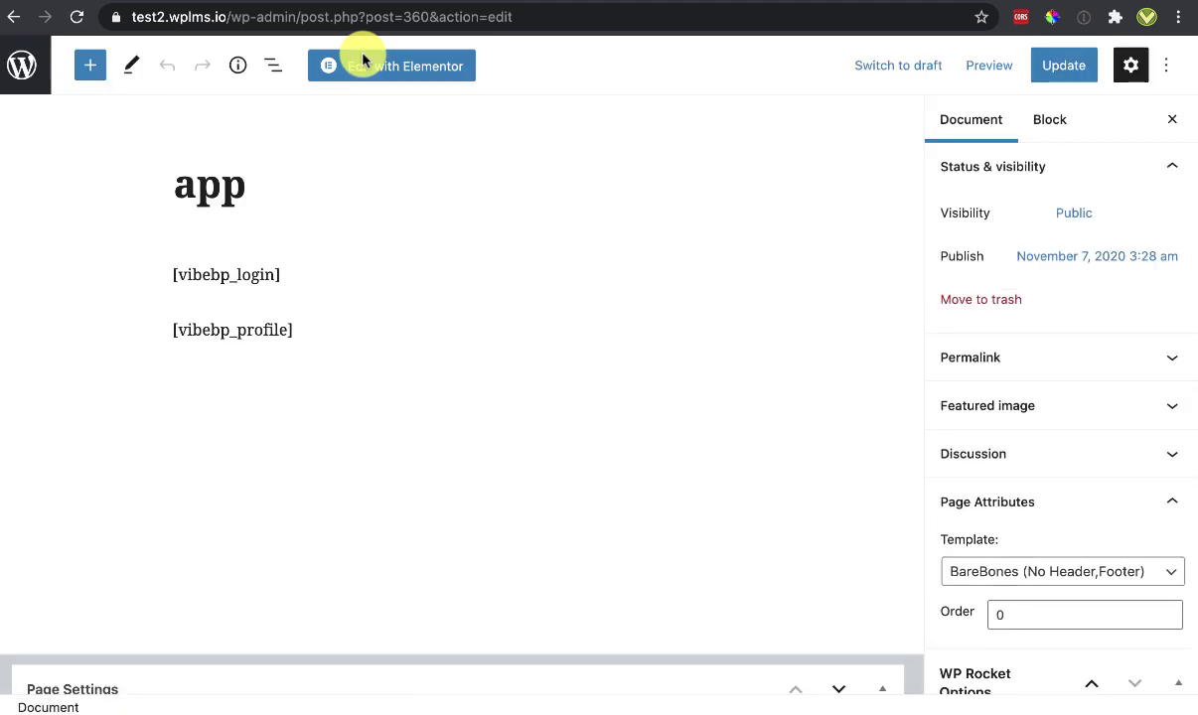
pyautogui.scroll(-5, 874, 254)
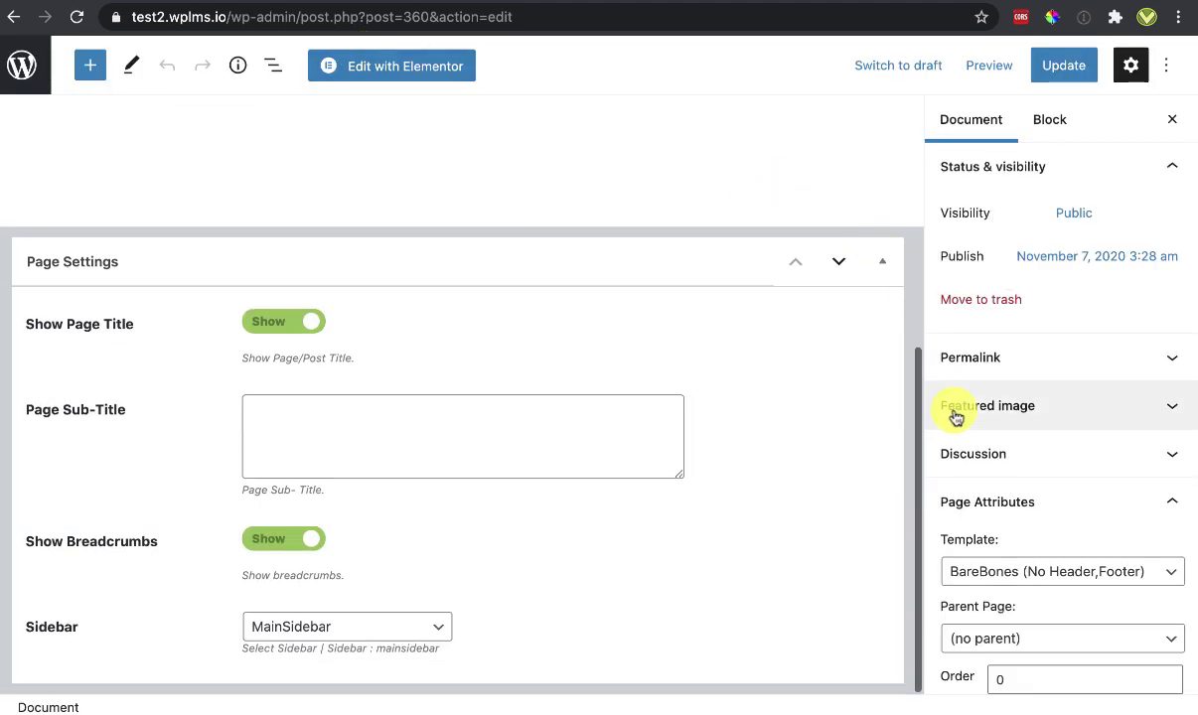
pyautogui.scroll(-5, 953, 417)
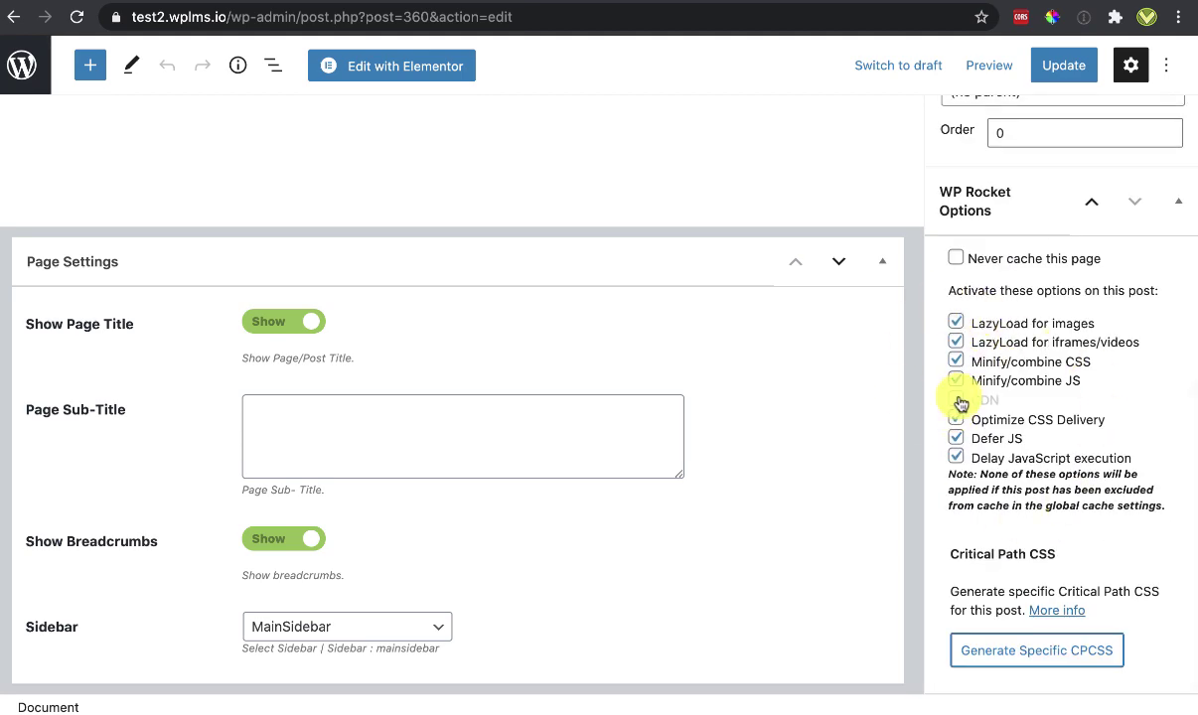
pyautogui.click(955, 380)
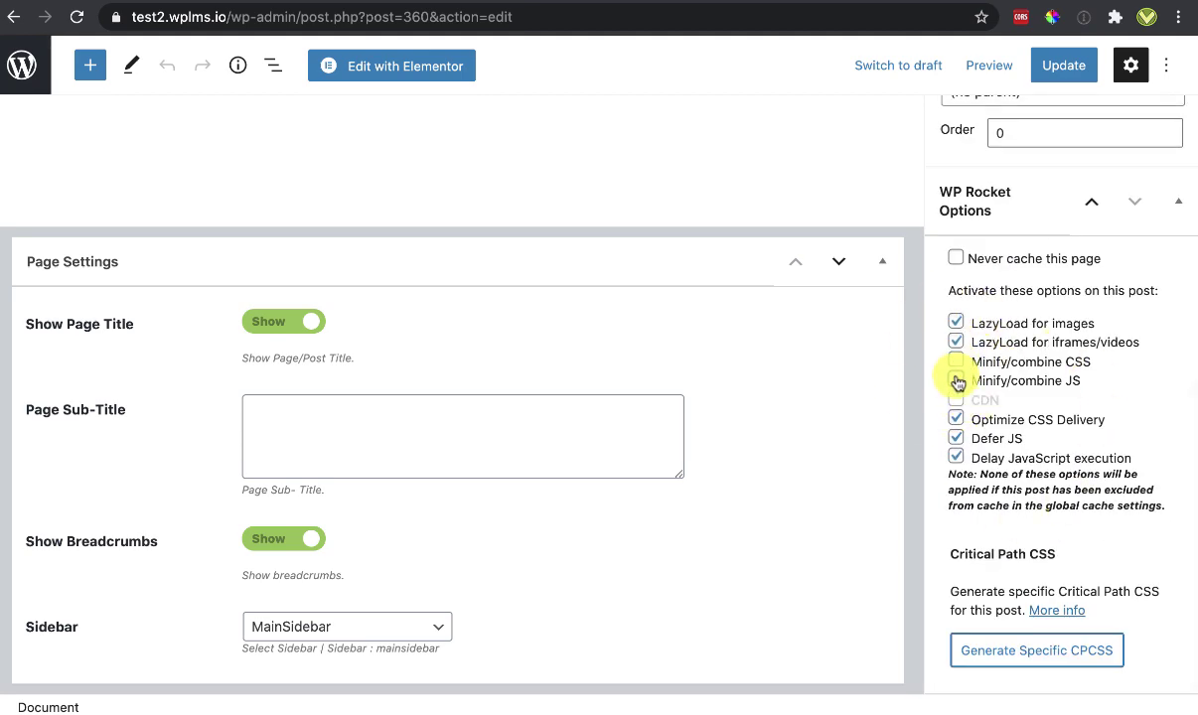
pyautogui.click(956, 420)
pyautogui.click(956, 437)
pyautogui.click(957, 457)
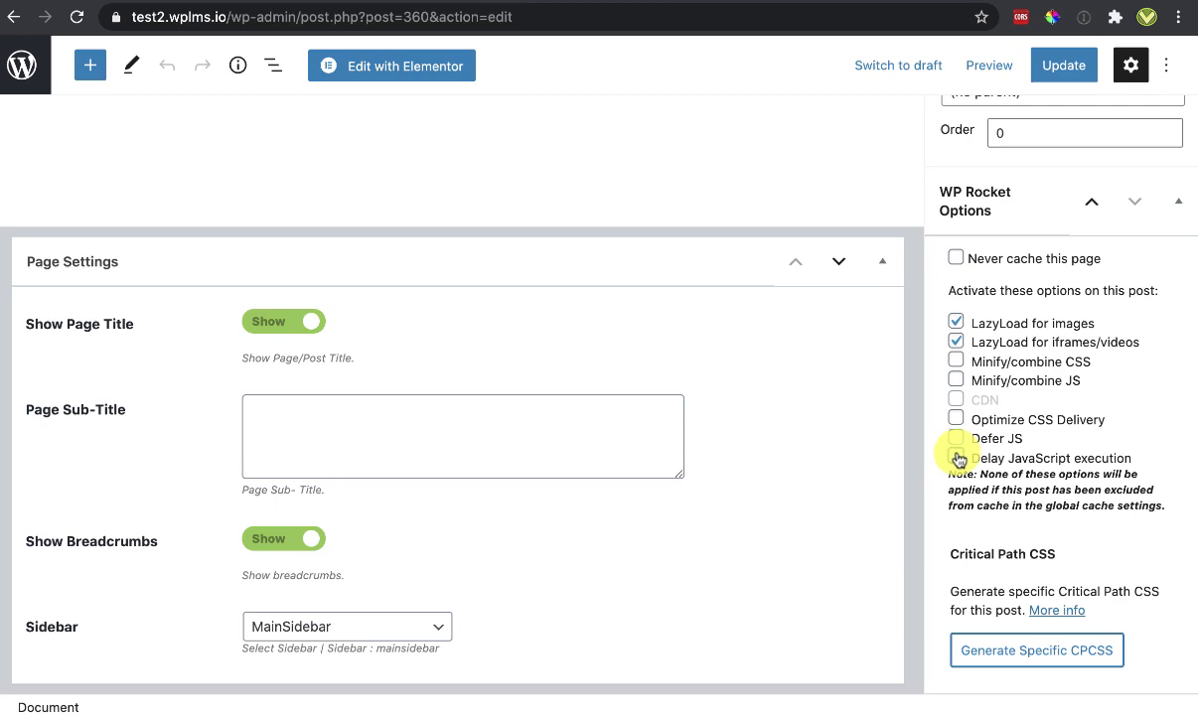
# Update the app page and view it on the site to check that its dashboard loads
pyautogui.click(1056, 69)
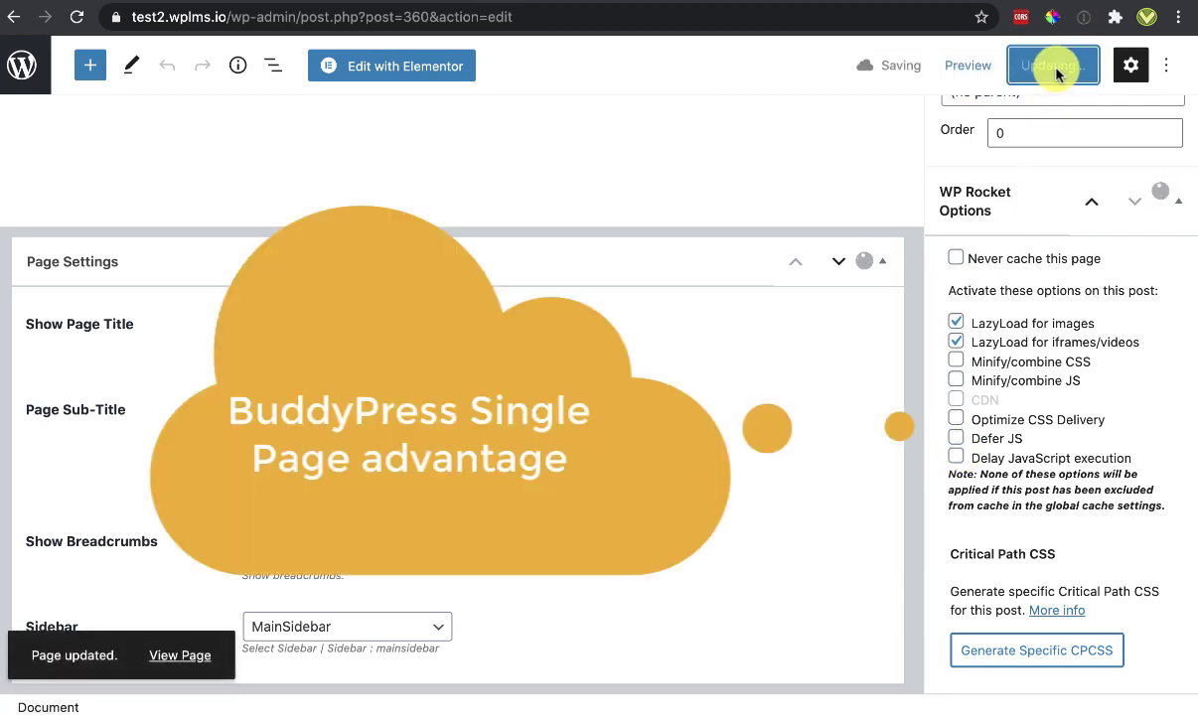
pyautogui.click(187, 657)
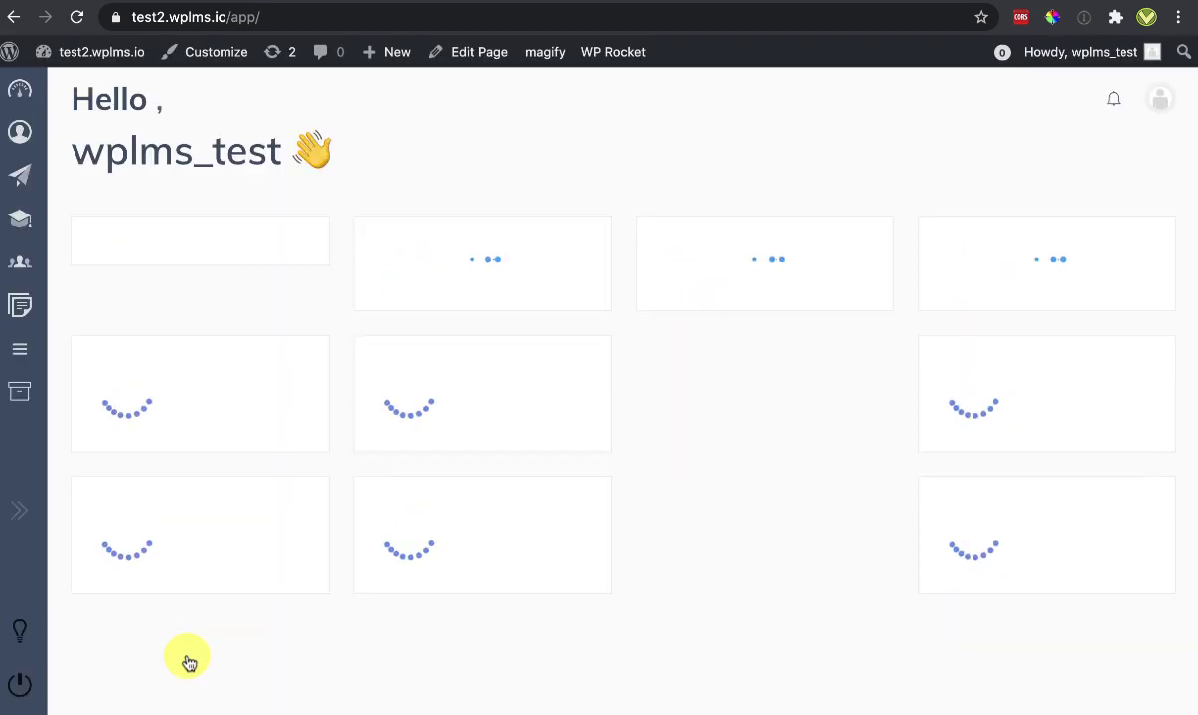
pyautogui.scroll(-3, 398, 357)
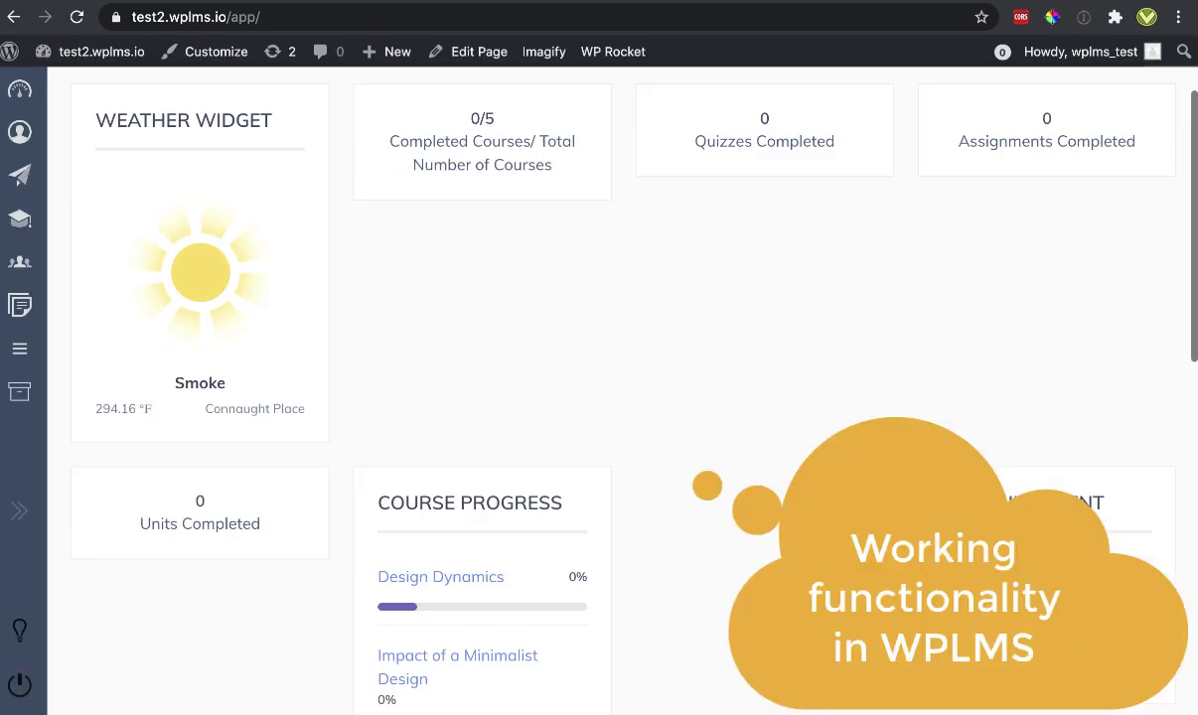
# Check the app's dashboard and Profile section, and open the Understanding Color Psychology course from the site's home page
pyautogui.scroll(3, 474, 330)
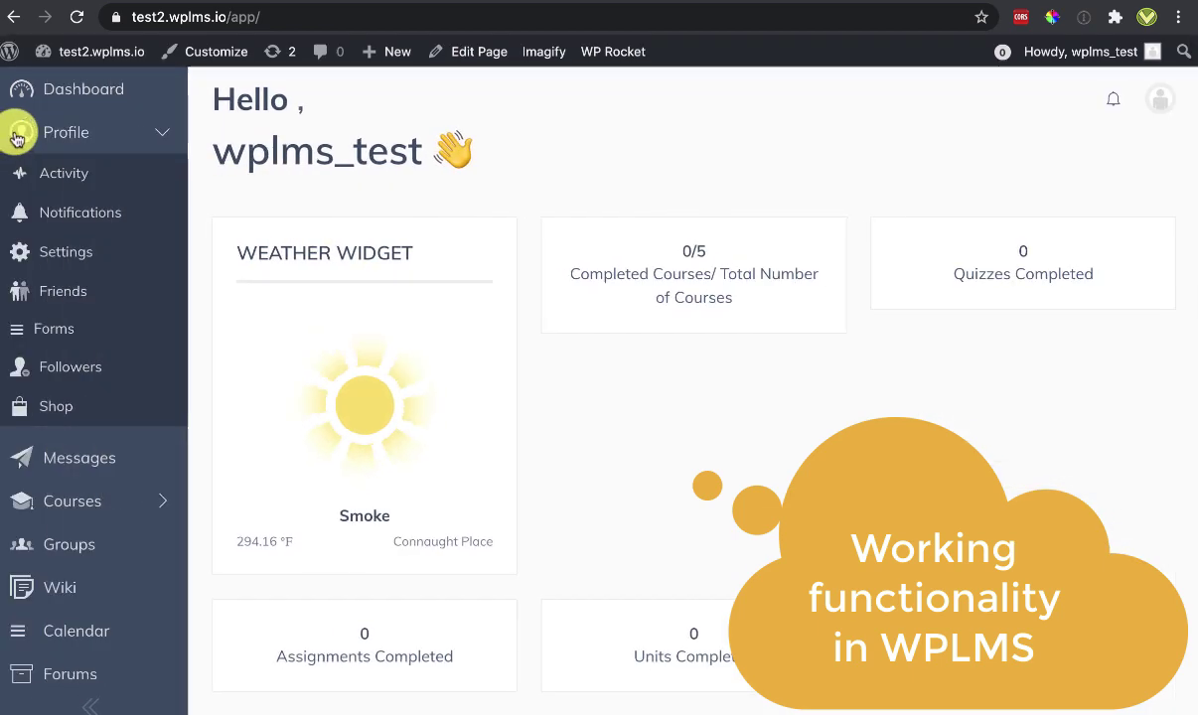
pyautogui.click(20, 132)
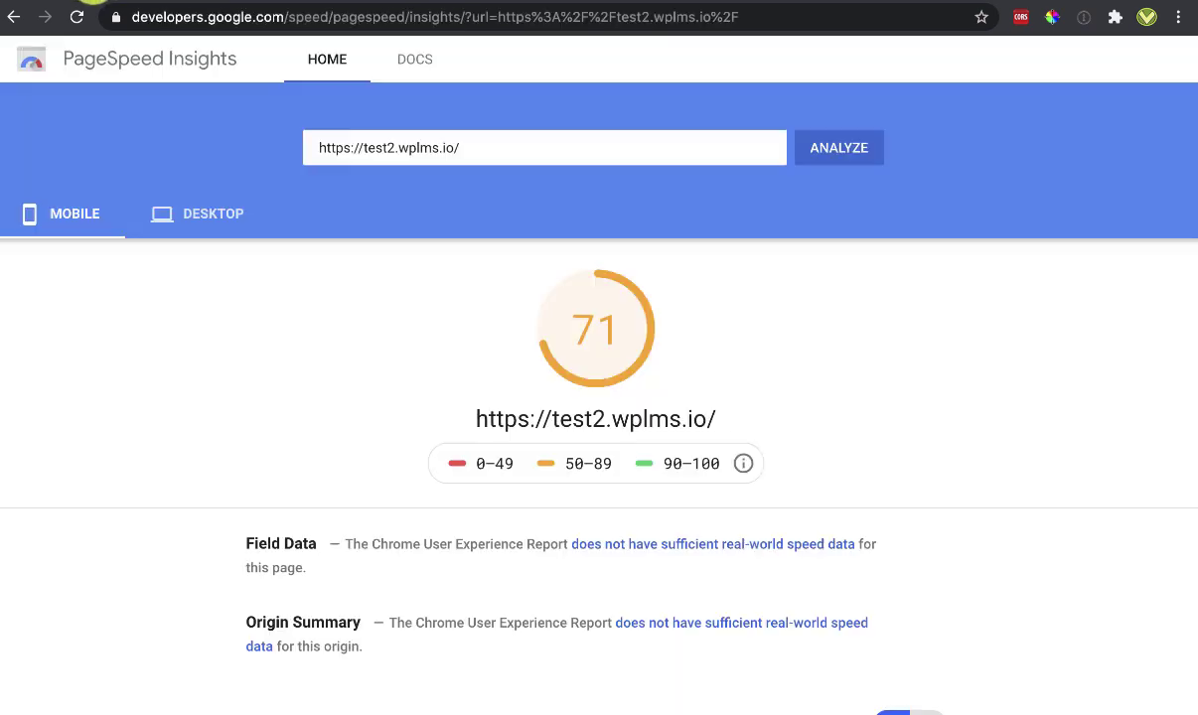
pyautogui.click(84, 2)
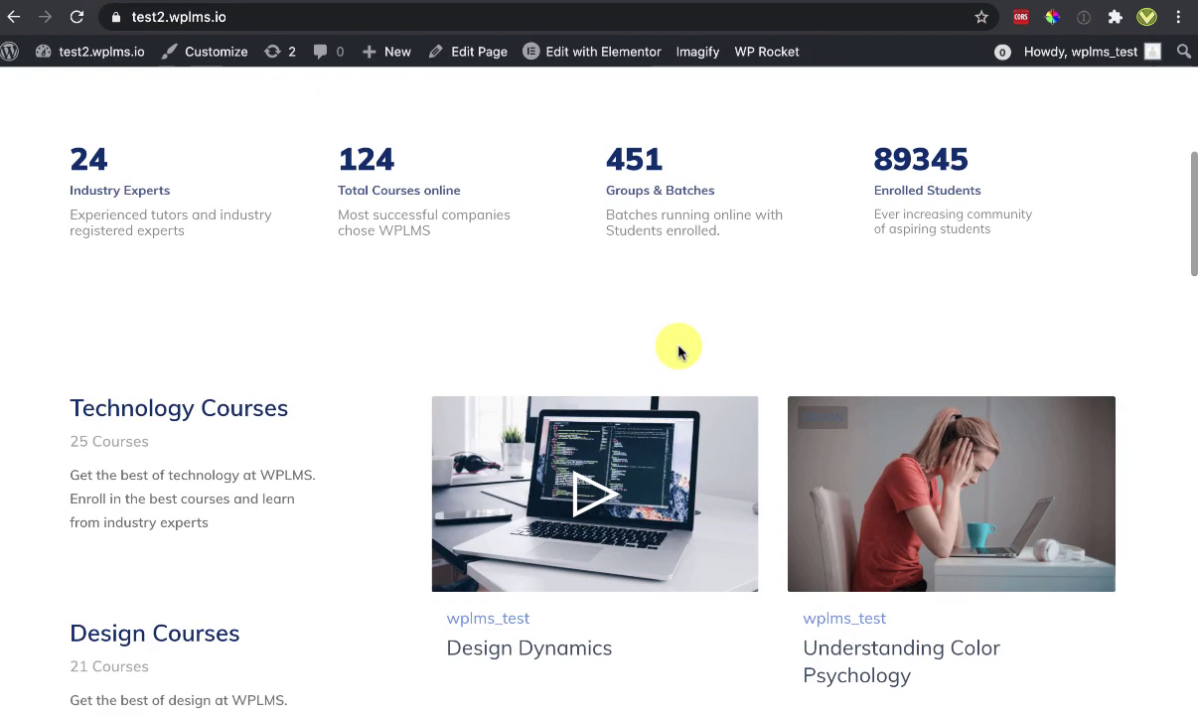
pyautogui.scroll(-3, 681, 352)
pyautogui.click(867, 459)
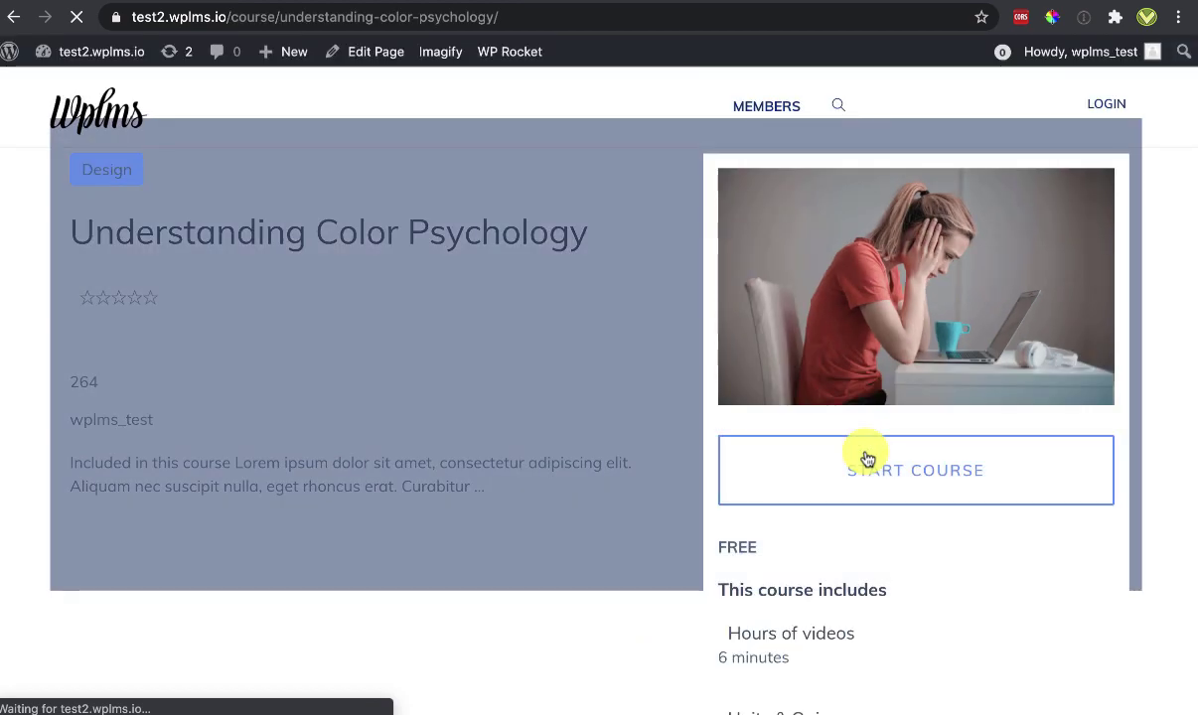
# Start the Understanding Color Psychology course and open its first unit in the app
pyautogui.click(866, 459)
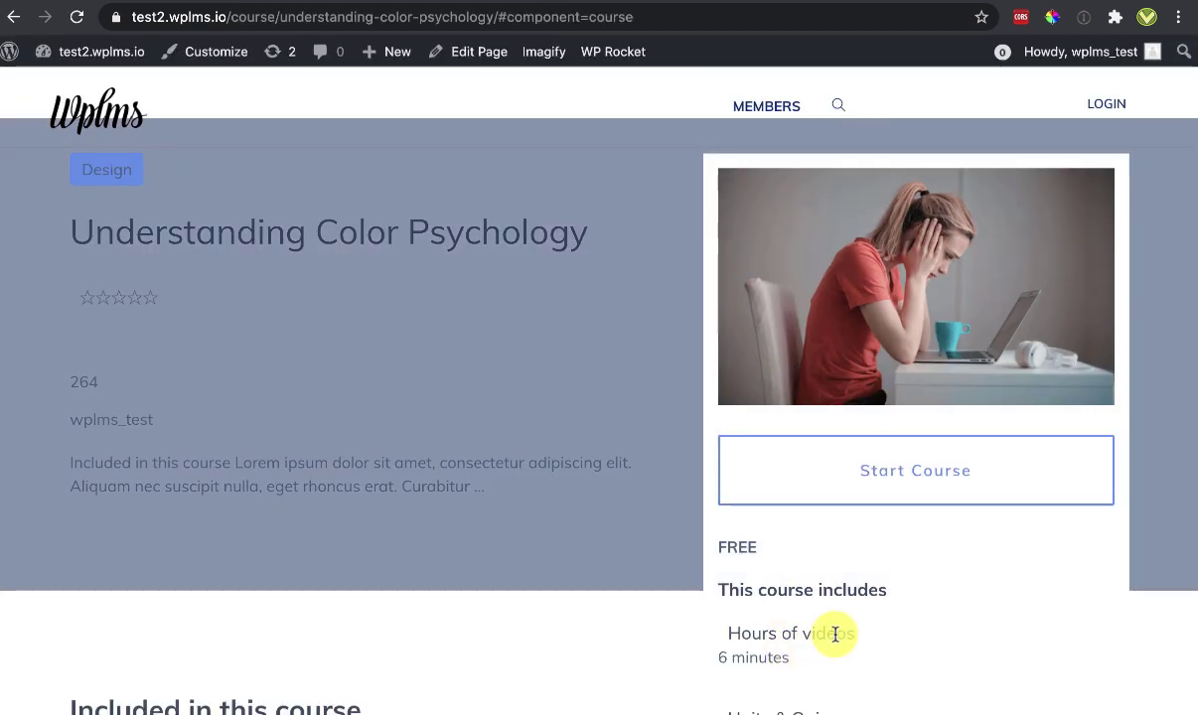
pyautogui.click(894, 468)
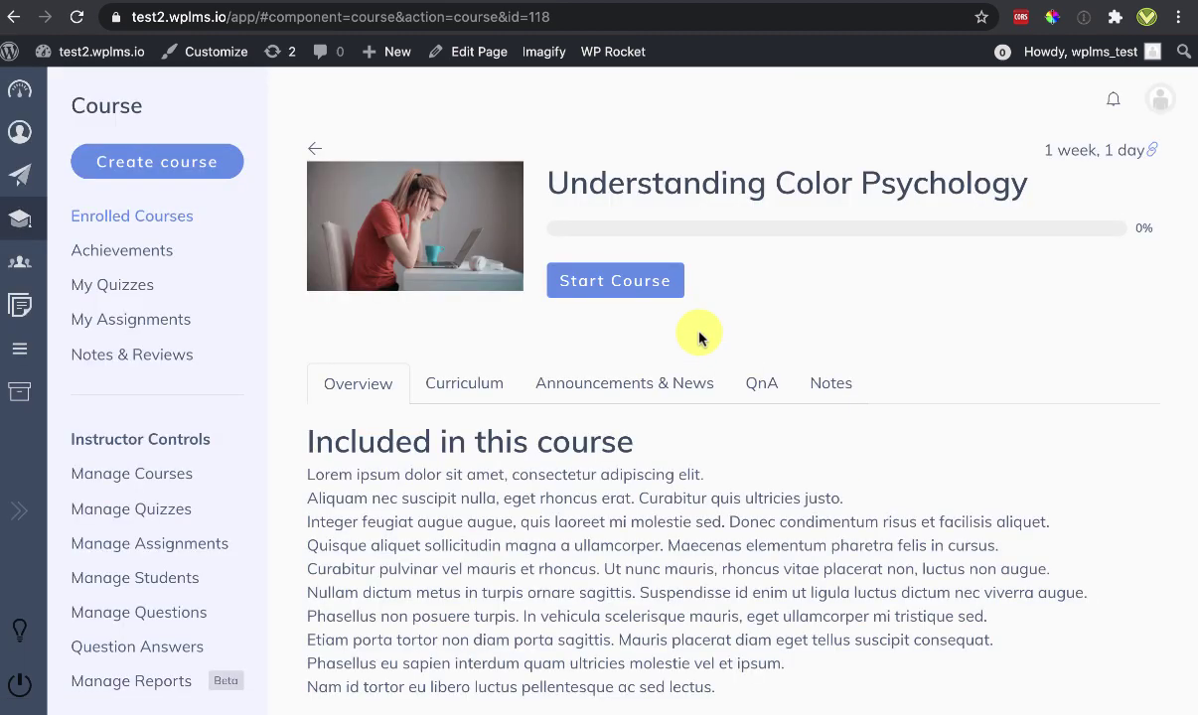
pyautogui.click(641, 291)
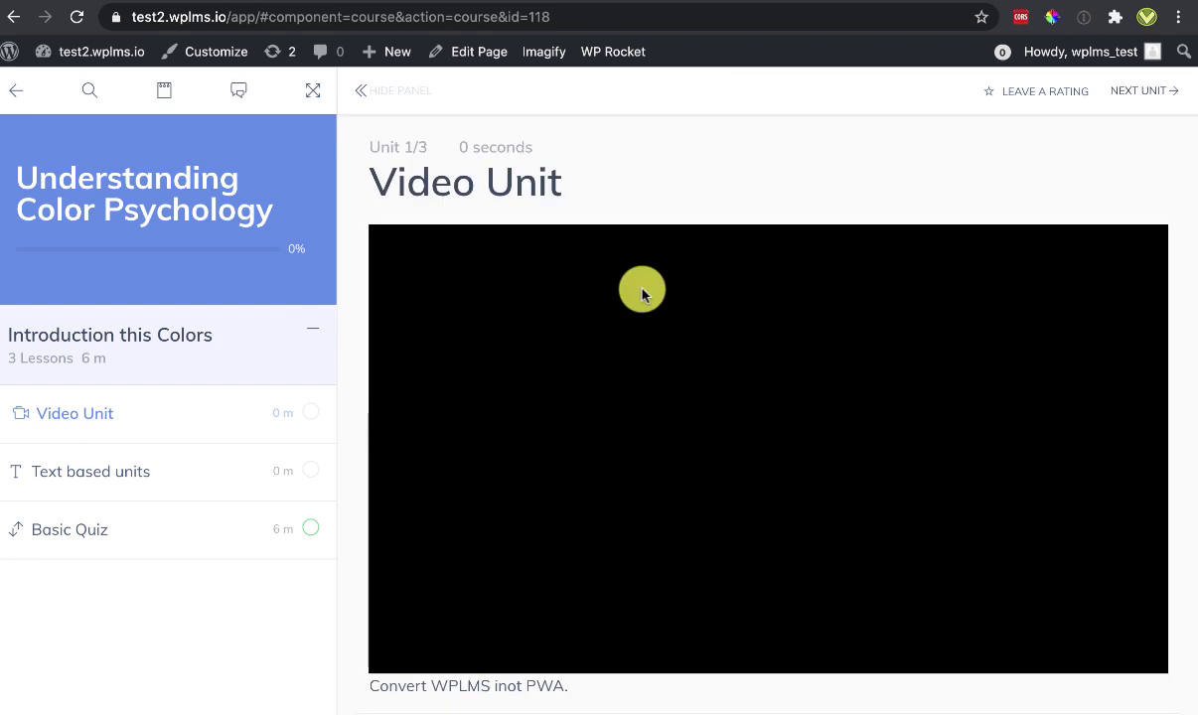
# Advance from Video Unit to Text based units and return to the Enrolled Courses list
pyautogui.scroll(-1, 641, 288)
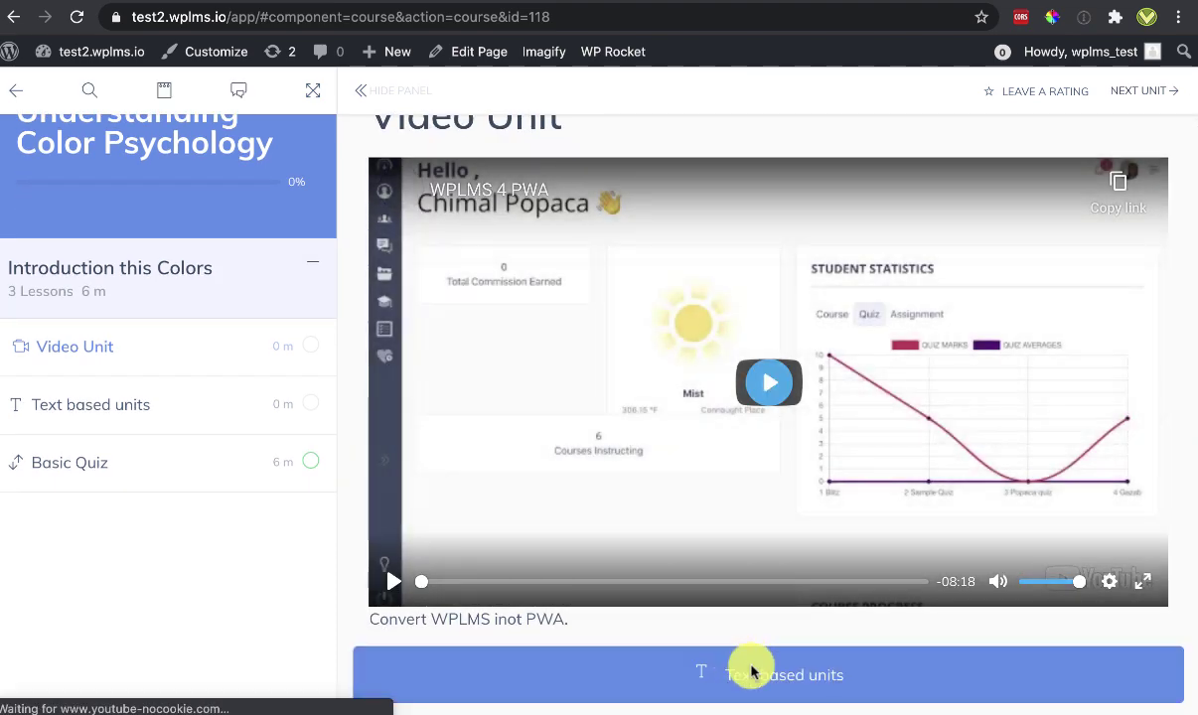
pyautogui.click(750, 674)
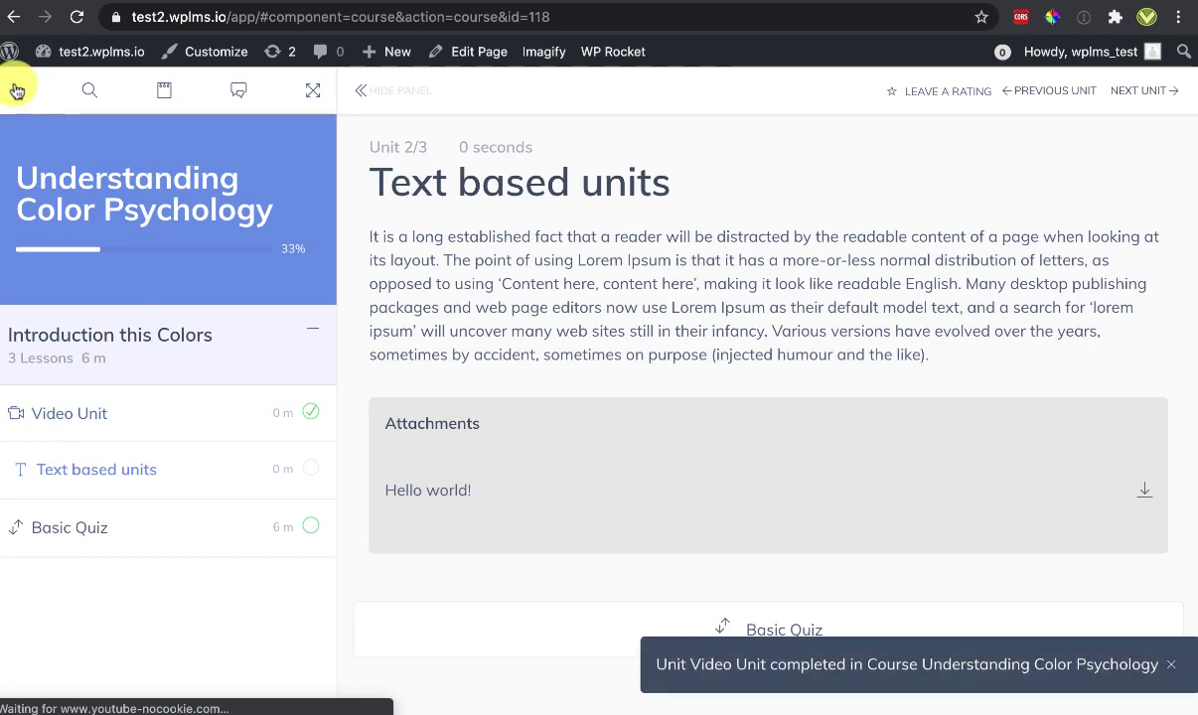
pyautogui.click(14, 95)
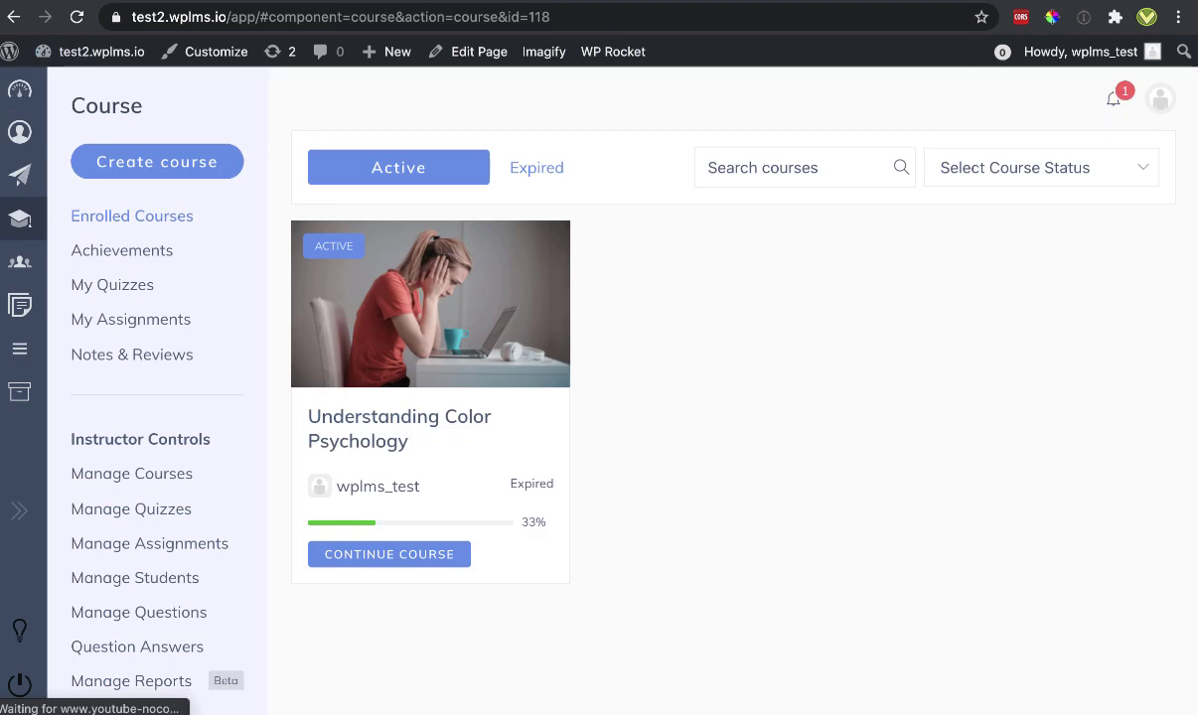
# Switch to the mobile PageSpeed report and examine the cache TTL and transfer sizes under Serve static assets with an efficient cache policy
pyautogui.click(1019, 17)
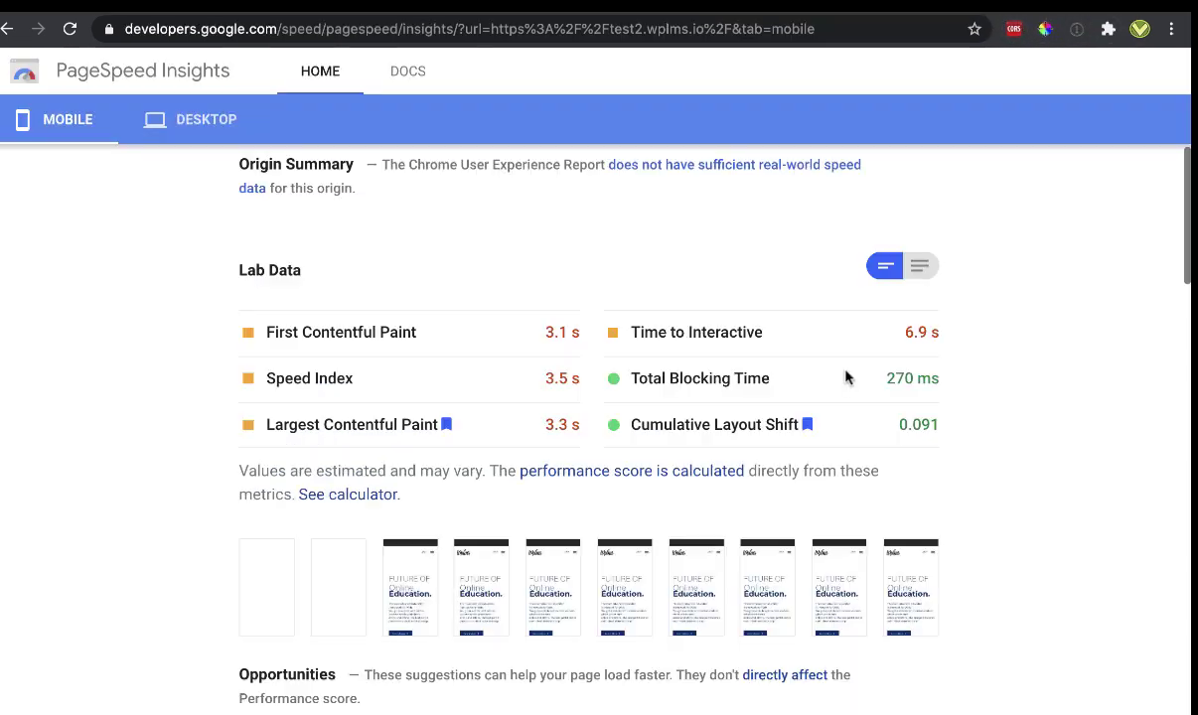
pyautogui.scroll(-5, 847, 378)
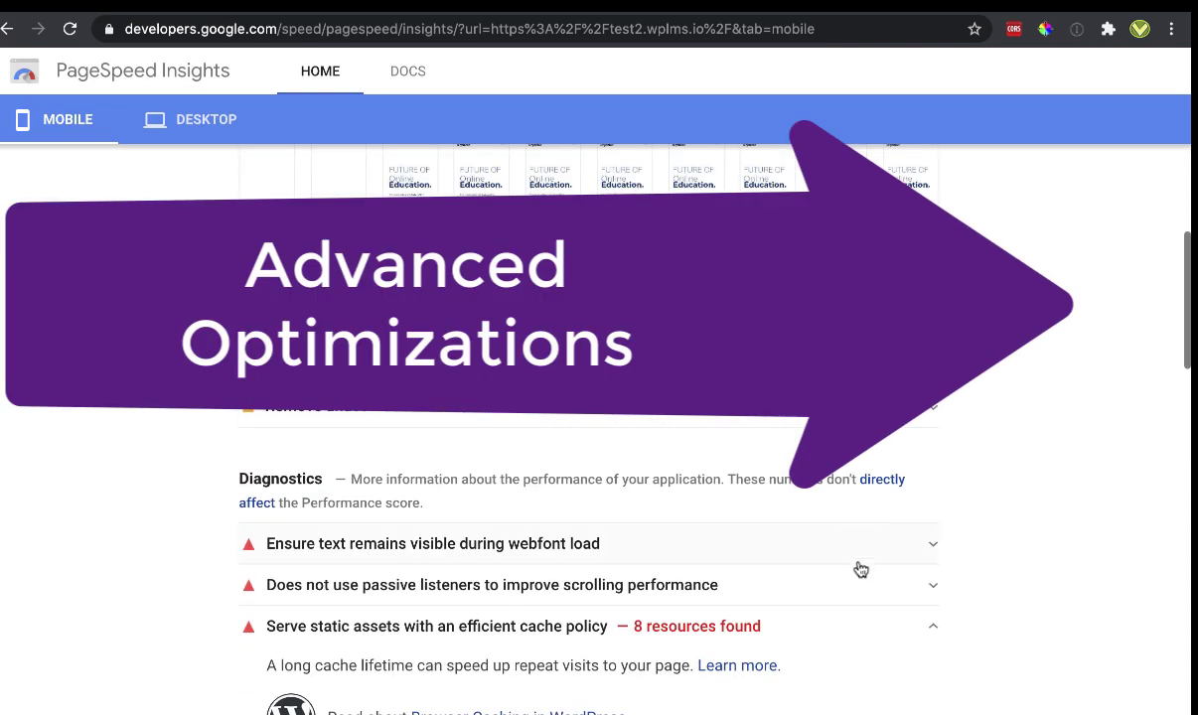
pyautogui.scroll(-2, 860, 569)
pyautogui.scroll(-3, 916, 550)
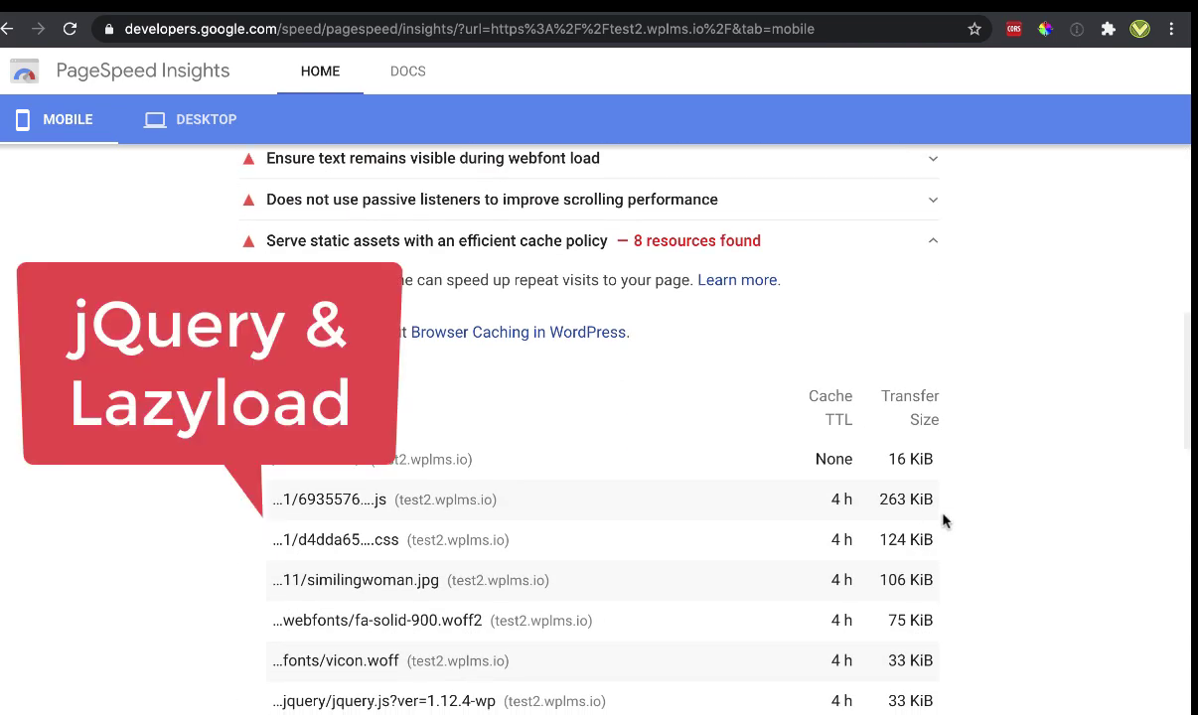
pyautogui.scroll(-3, 942, 520)
pyautogui.moveTo(940, 581); pyautogui.dragTo(891, 295)
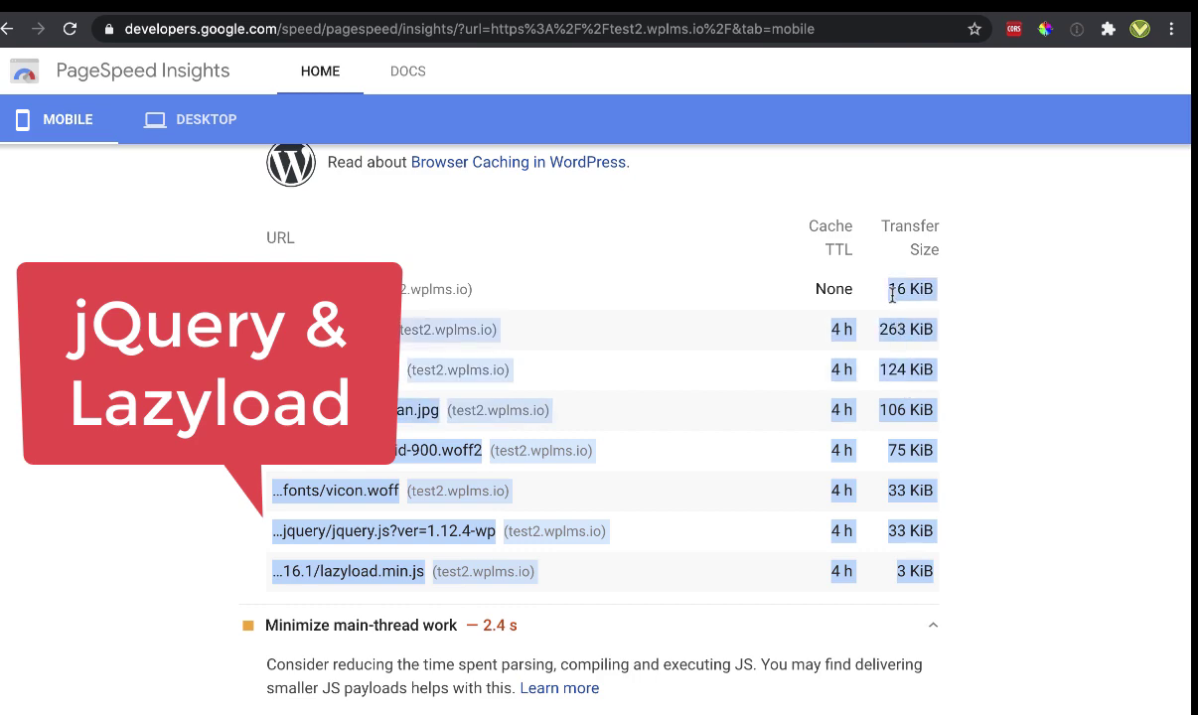
pyautogui.click(891, 295)
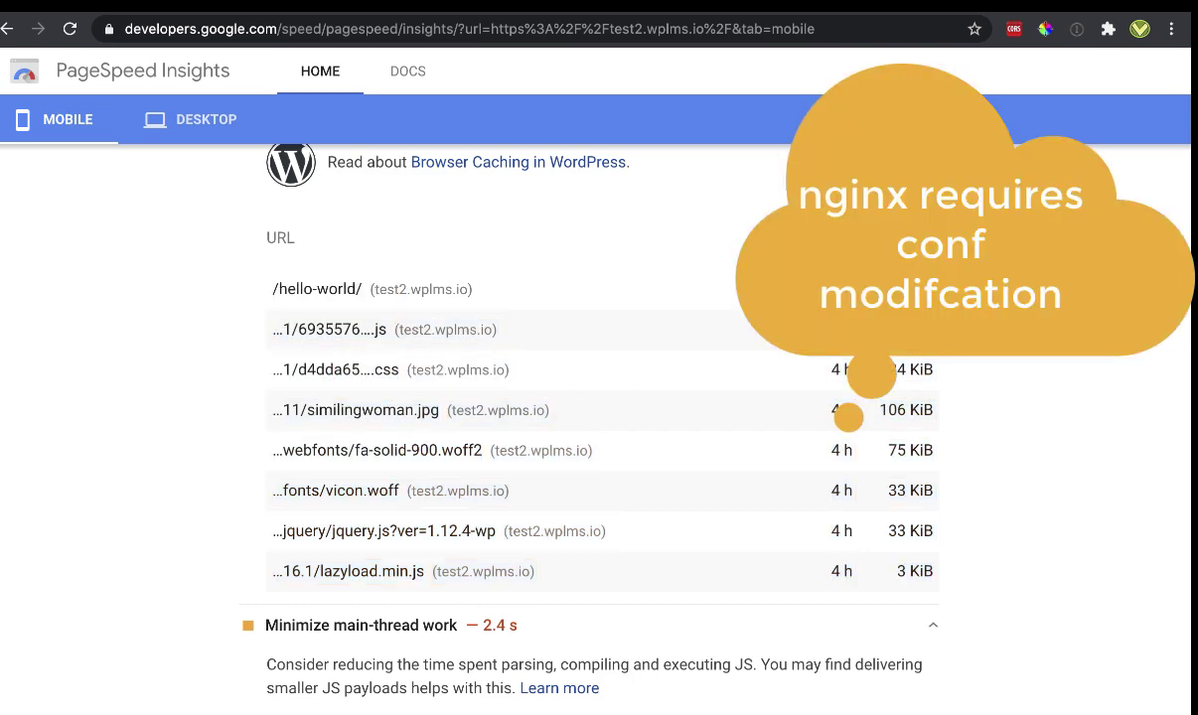
# Collapse the Serve static assets and Minimize main-thread work audits and review the Diagnostics list
pyautogui.scroll(2, 568, 291)
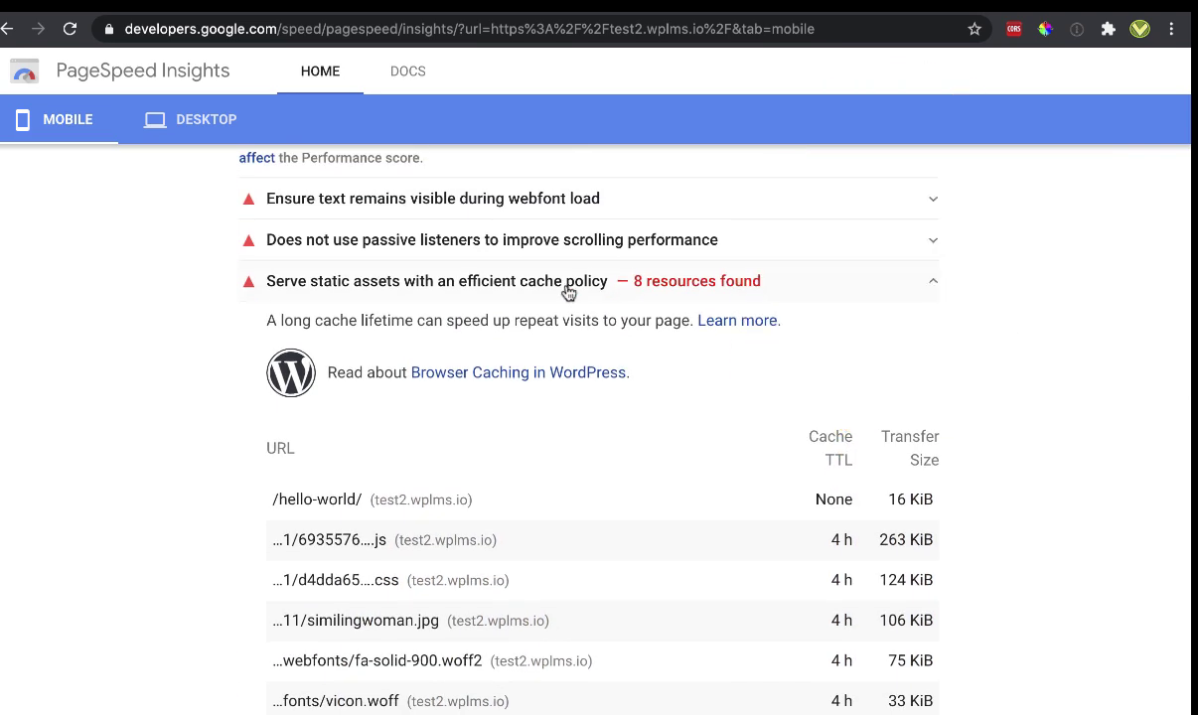
pyautogui.moveTo(410, 294); pyautogui.dragTo(596, 294)
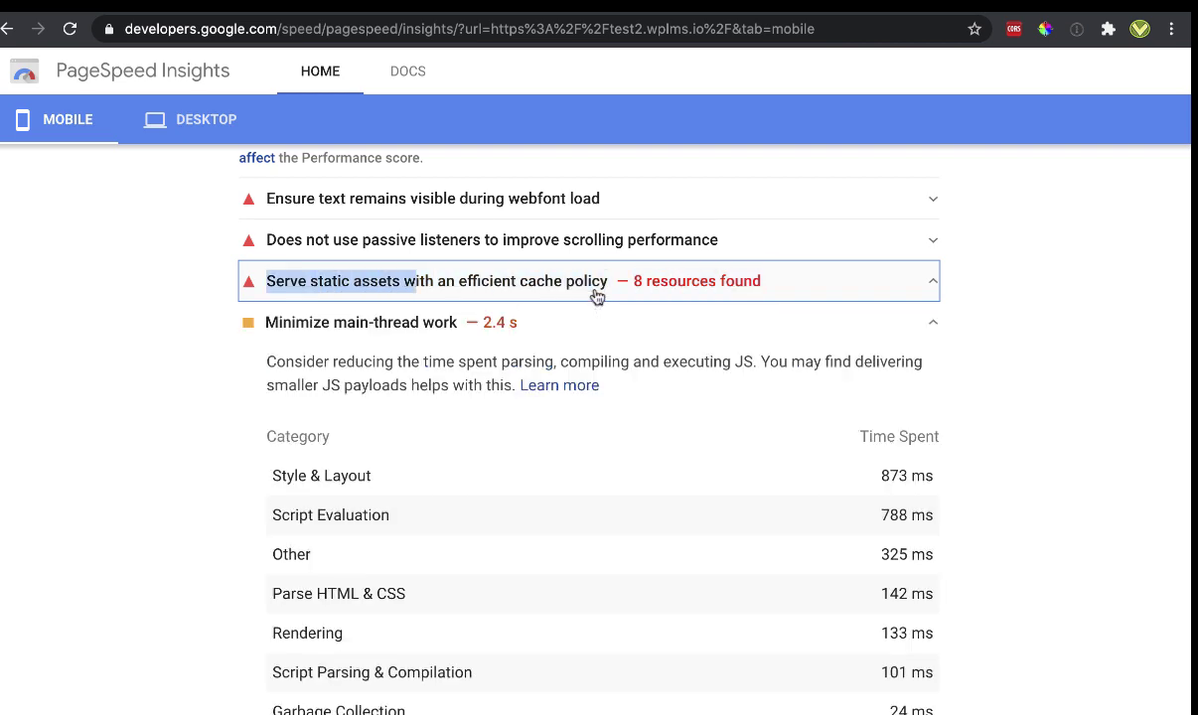
pyautogui.click(937, 298)
pyautogui.click(937, 298)
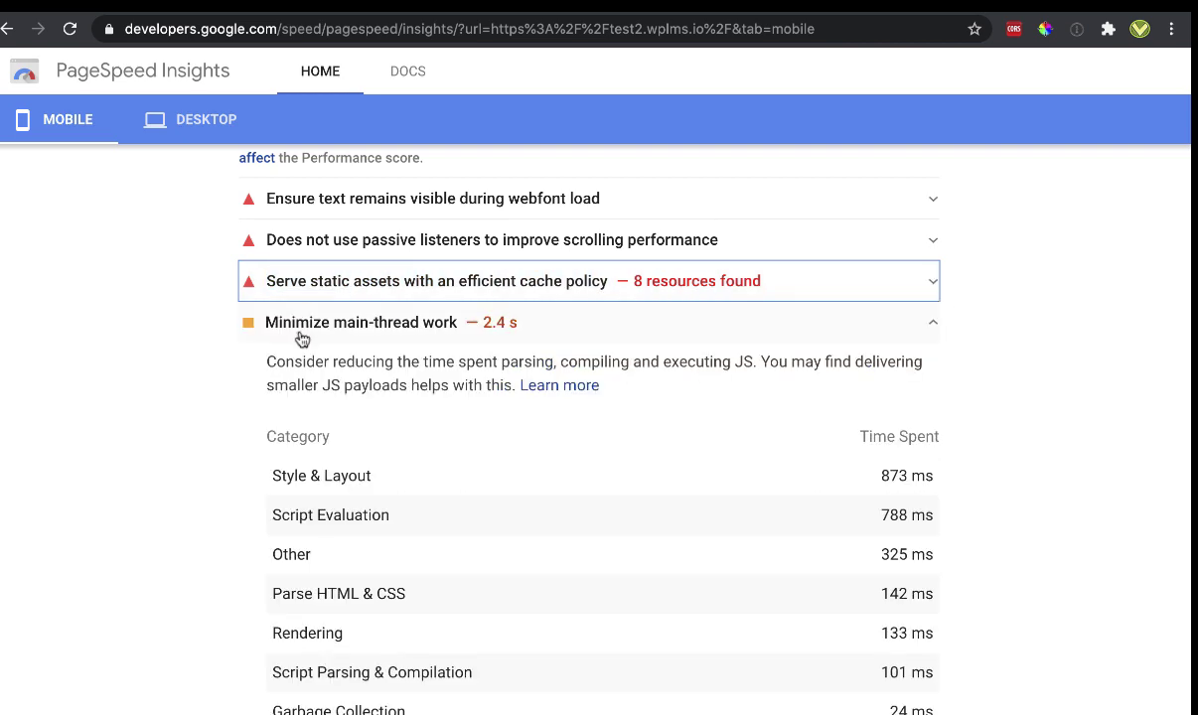
pyautogui.scroll(-2, 789, 389)
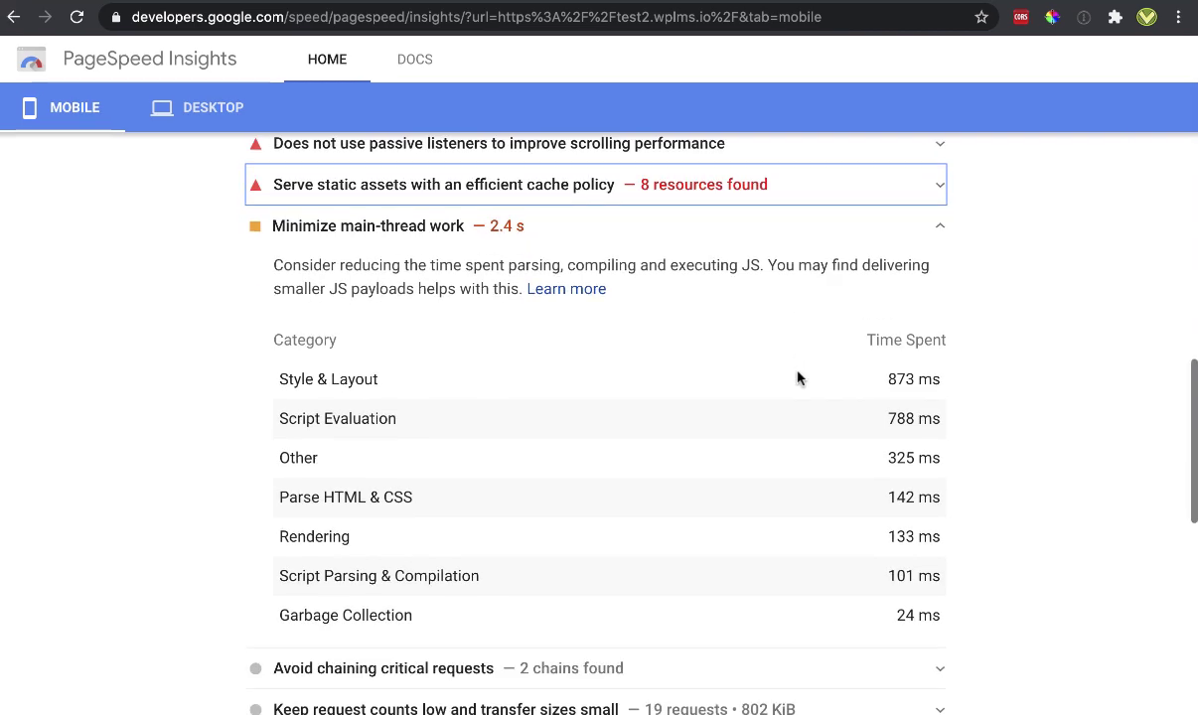
pyautogui.click(934, 233)
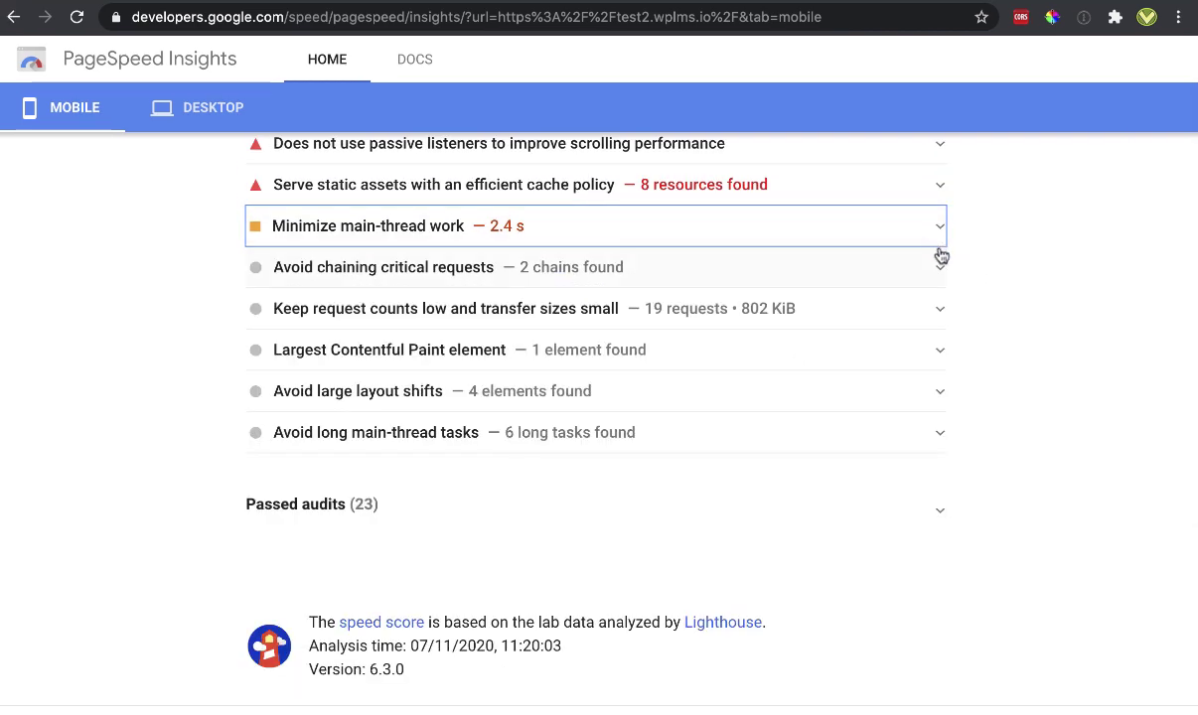
pyautogui.scroll(2, 879, 429)
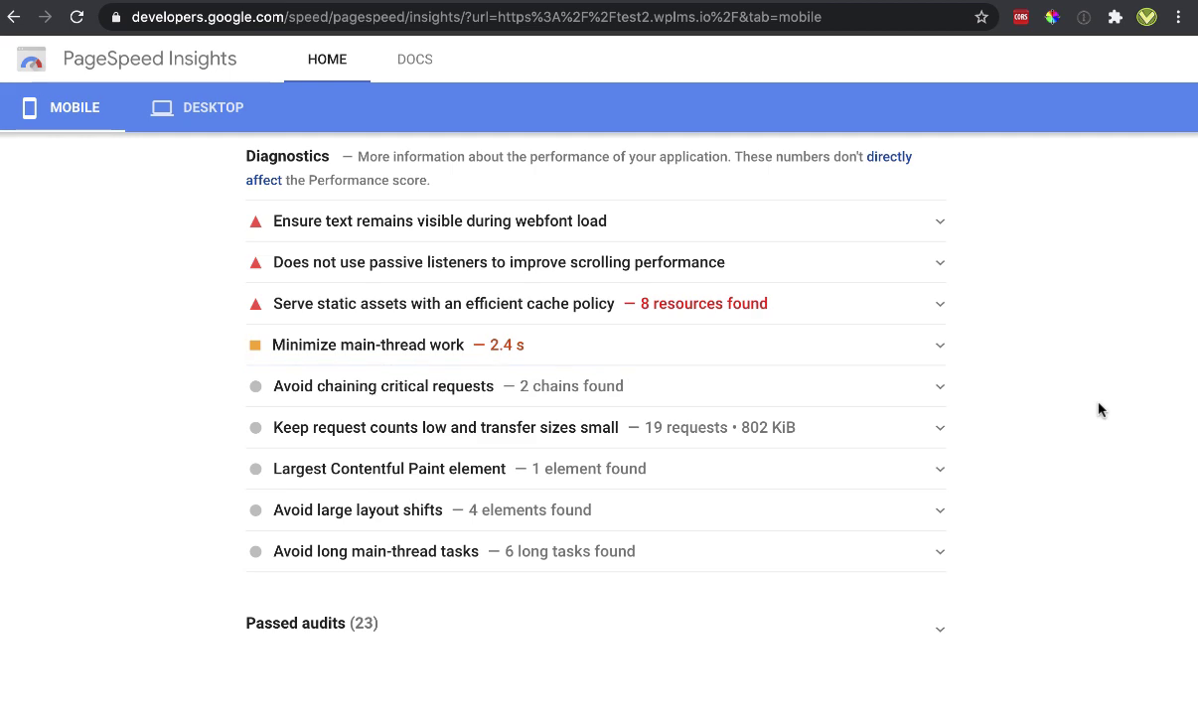
pyautogui.click(997, 350)
pyautogui.scroll(1, 996, 351)
pyautogui.click(939, 342)
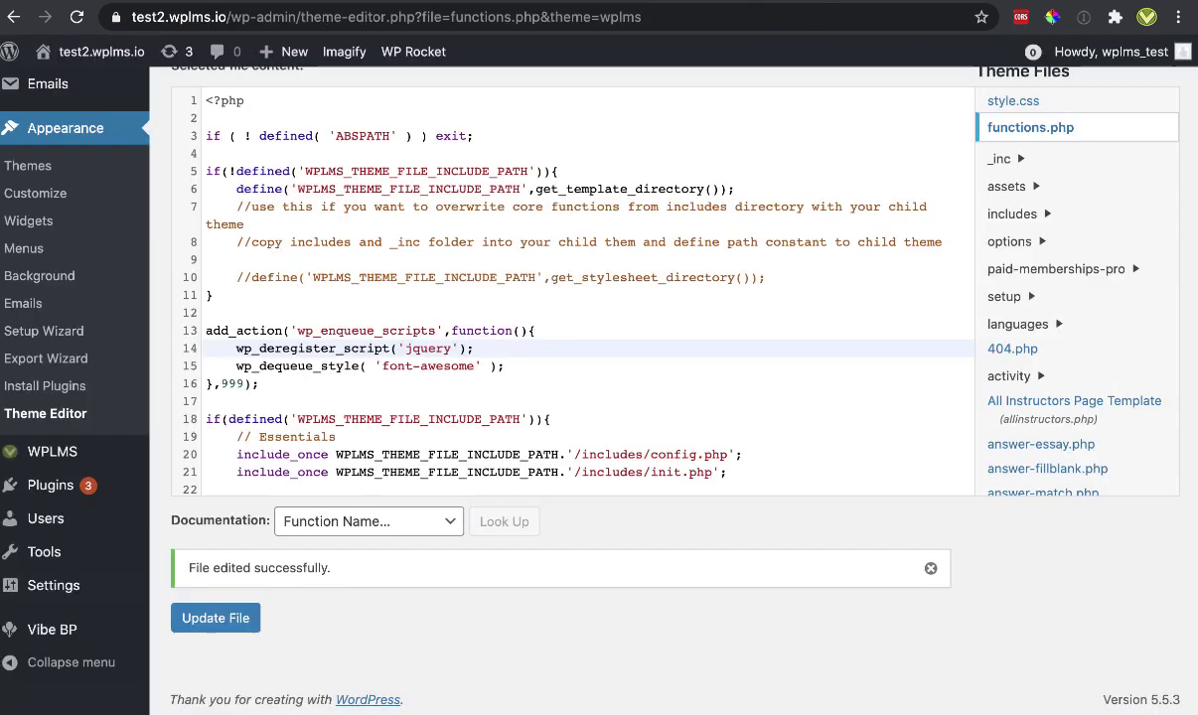
# Examine the wp_enqueue_scripts action in the theme's functions.php that deregisters jquery and dequeues font-awesome
pyautogui.click(596, 330)
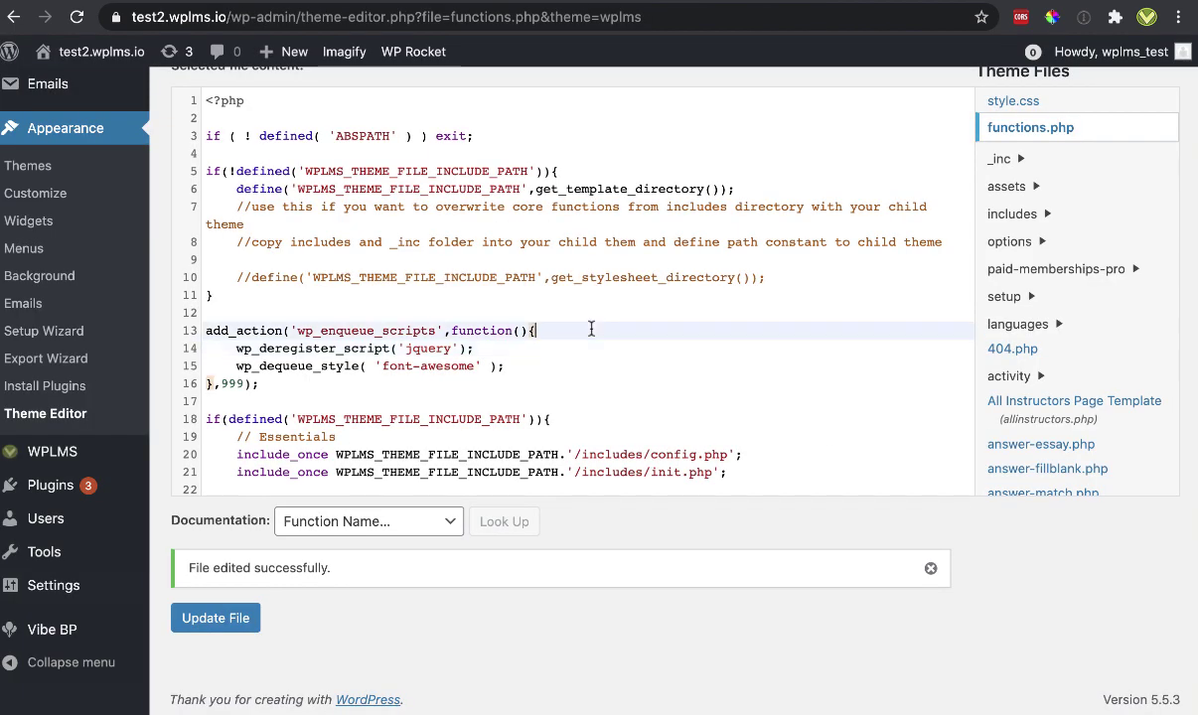
pyautogui.moveTo(232, 365); pyautogui.dragTo(578, 363)
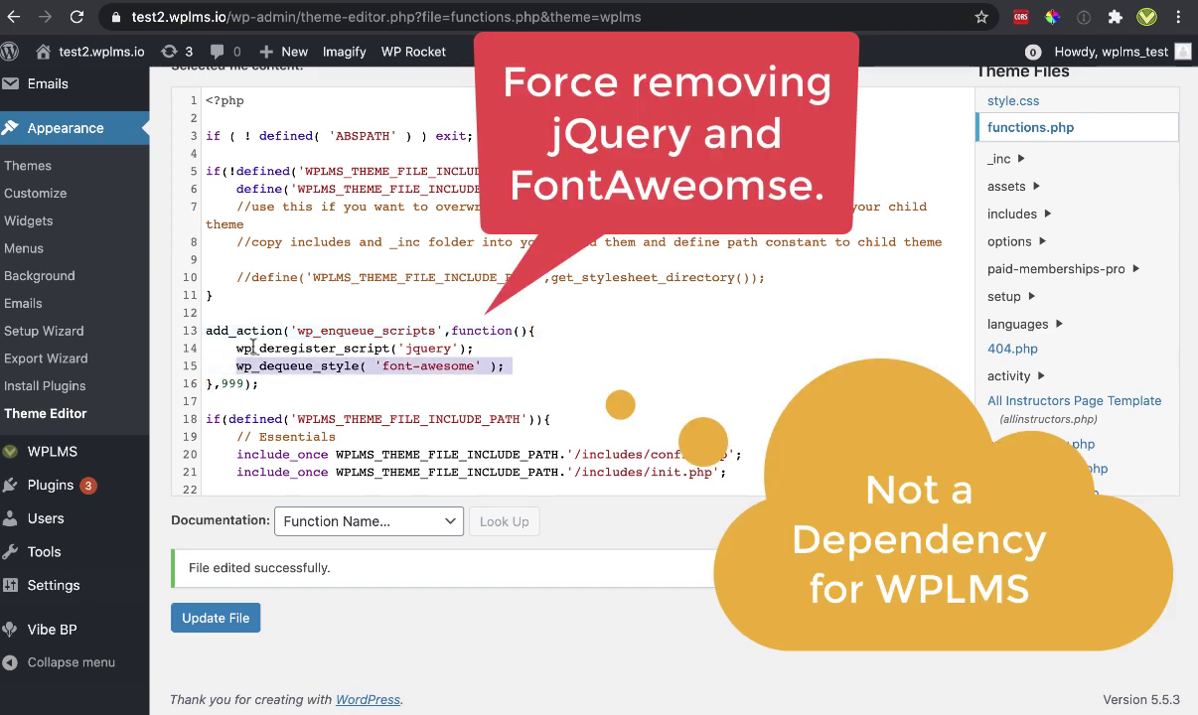
pyautogui.moveTo(235, 348); pyautogui.dragTo(526, 350)
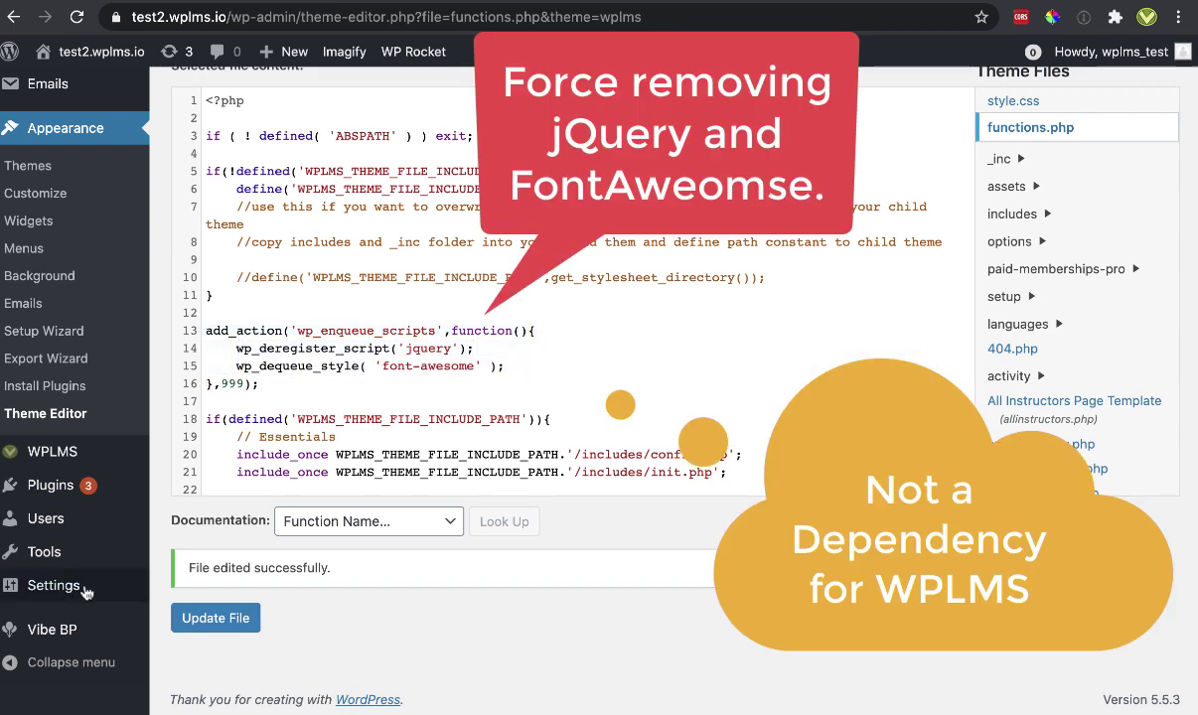
# Open WP Rocket's Media settings and check the LazyLoad options for images and for iframes and videos
pyautogui.moveTo(74, 585)
pyautogui.click(197, 620)
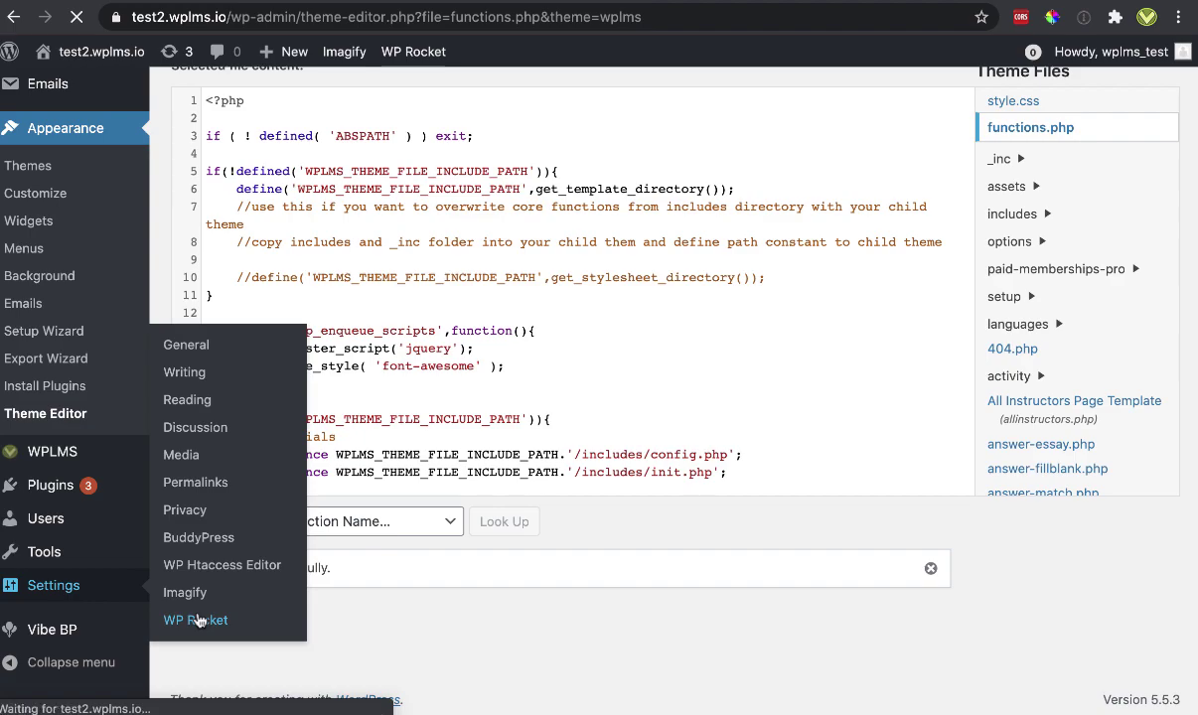
pyautogui.scroll(-5, 755, 346)
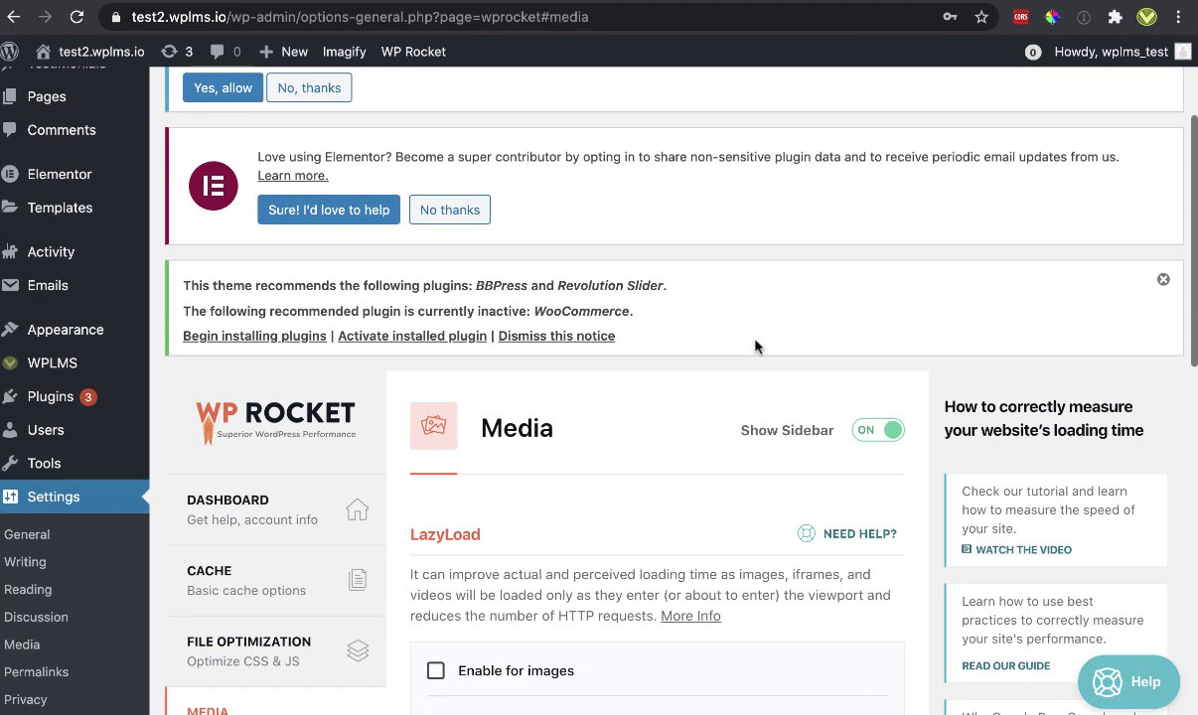
pyautogui.doubleClick(410, 307)
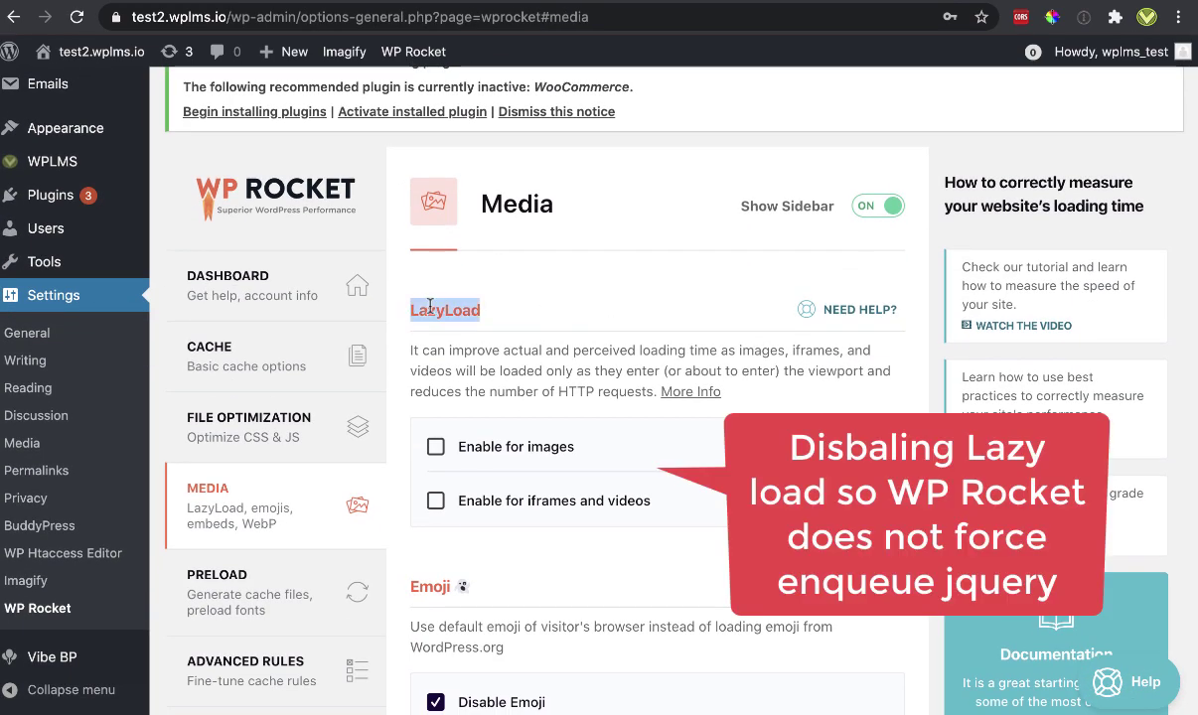
pyautogui.click(468, 296)
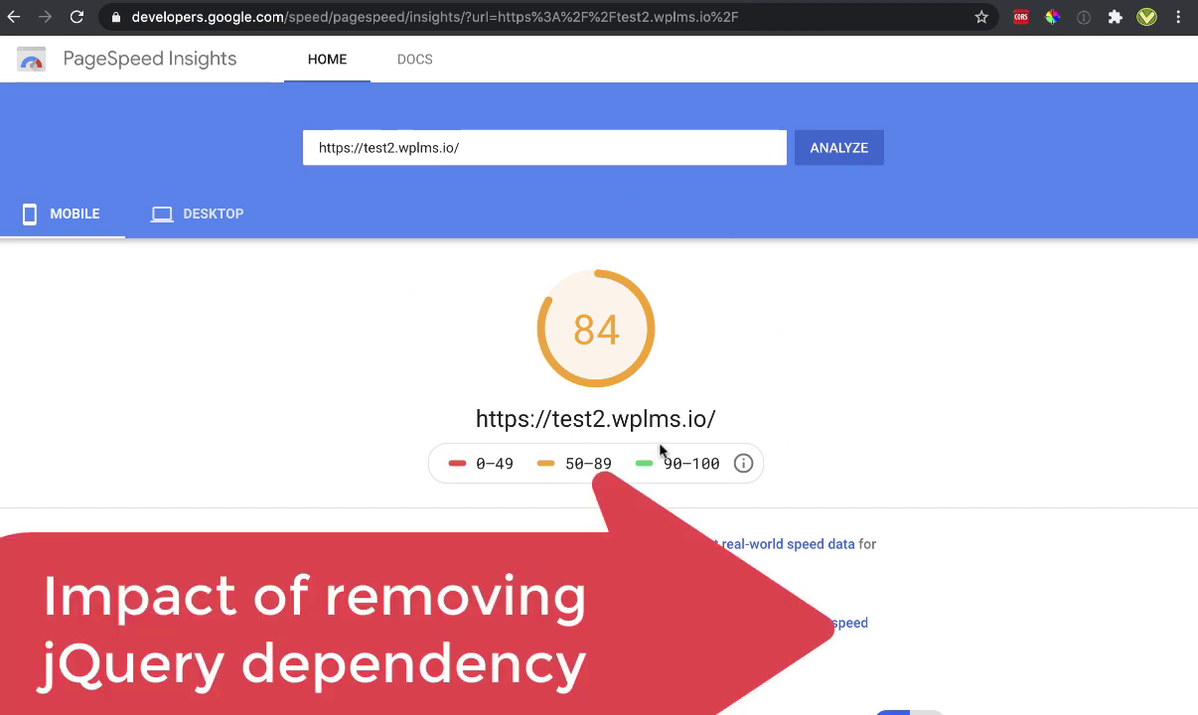
# Review the new mobile report's lab data and diagnostics, and expand Serve static assets with an efficient cache policy to check the cache TTLs
pyautogui.scroll(-3, 661, 449)
pyautogui.scroll(-2, 661, 449)
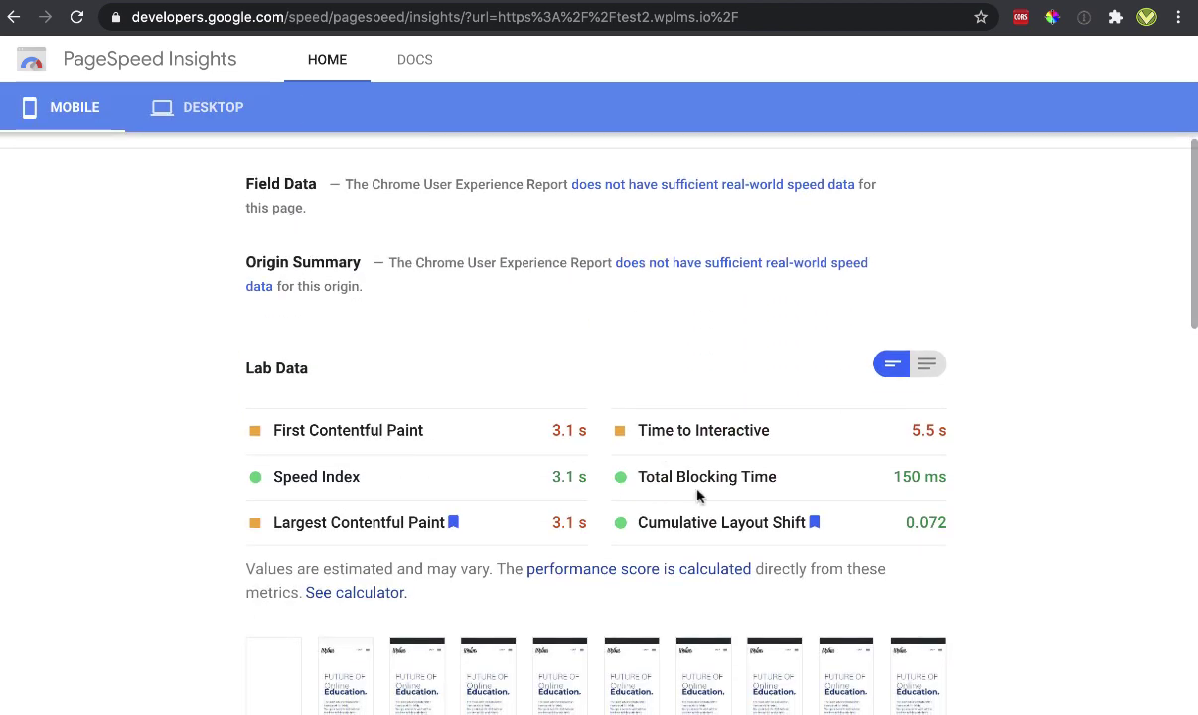
pyautogui.scroll(-5, 697, 494)
pyautogui.scroll(-3, 697, 494)
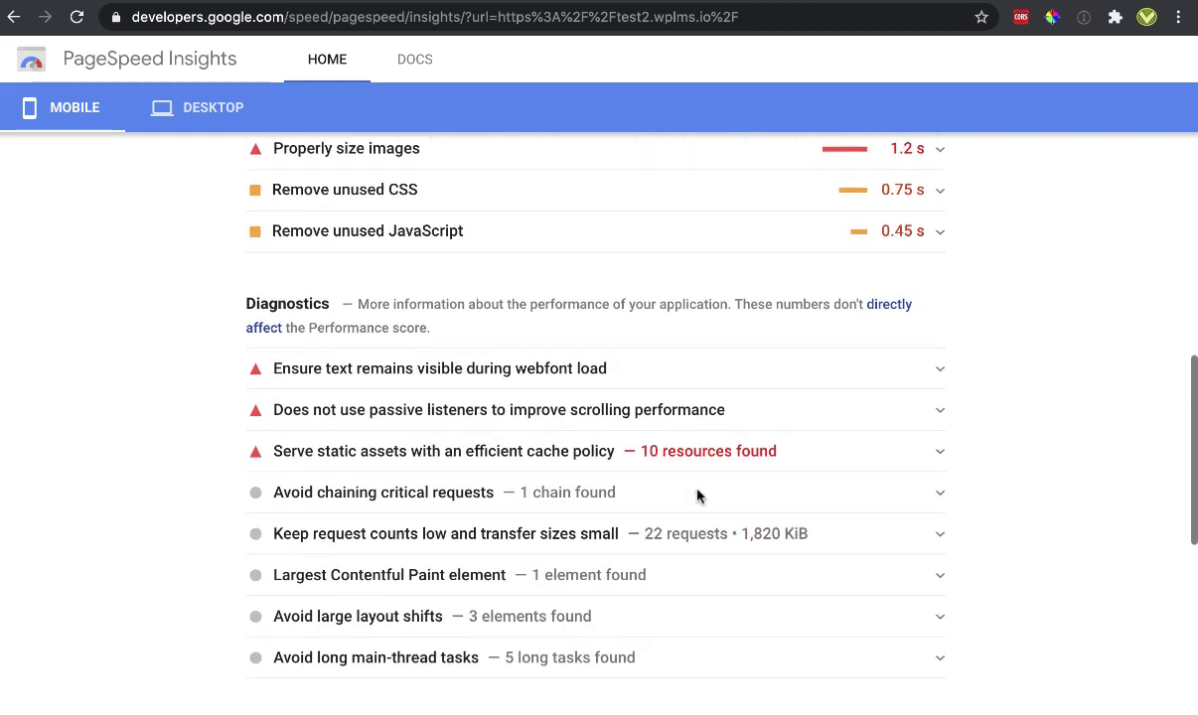
pyautogui.click(944, 454)
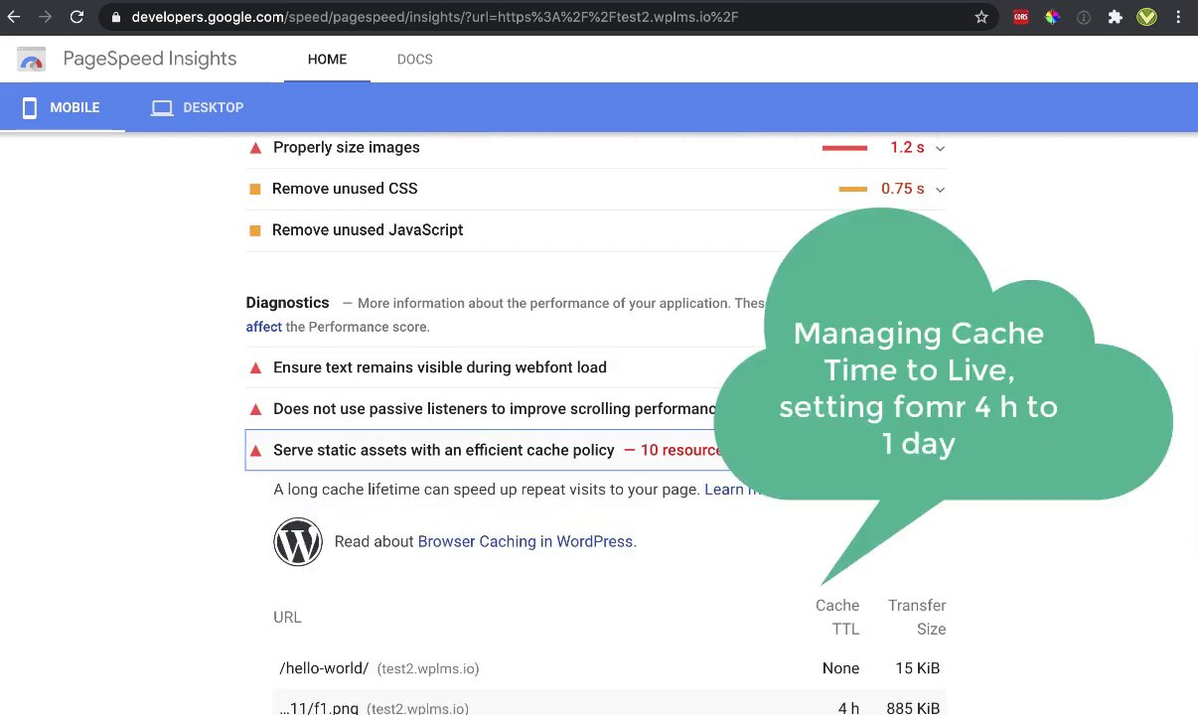
pyautogui.scroll(-2, 596, 397)
# In the terminal, open the nginx sites-enabled file test1.wplms.io in vi and highlight the static-files location block containing expires 1d
pyautogui.press('Return')
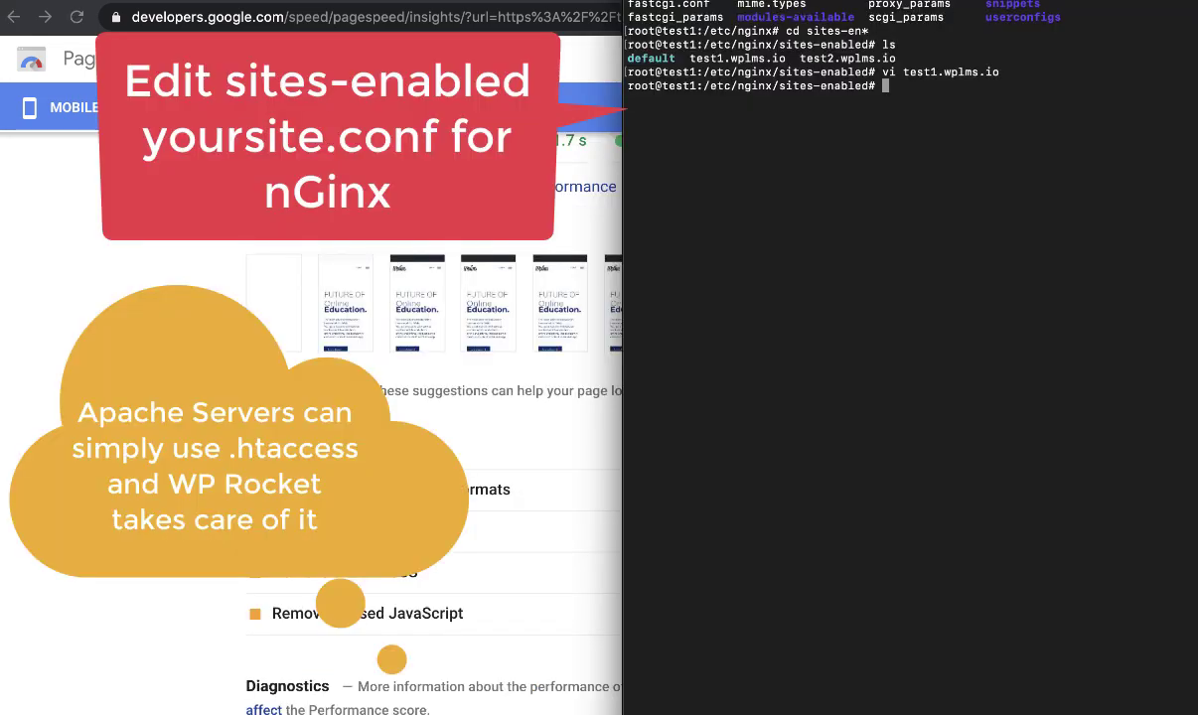
pyautogui.press('Up')
pyautogui.press('Return')
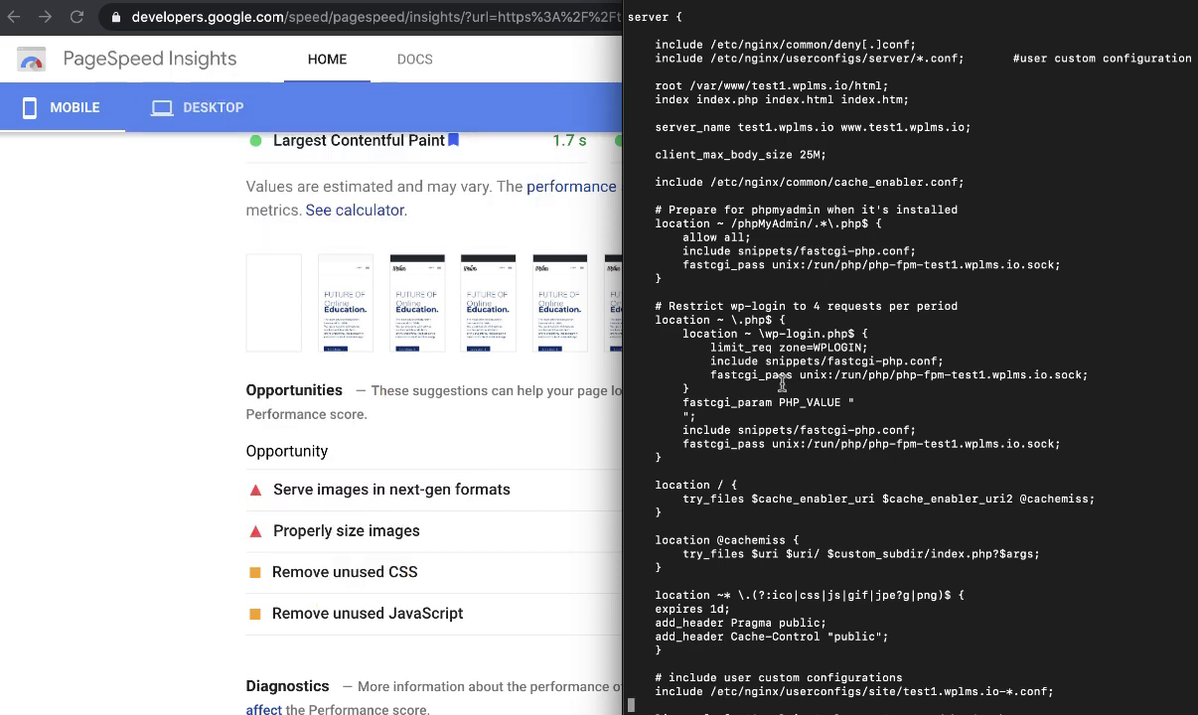
pyautogui.moveTo(662, 650); pyautogui.dragTo(630, 599)
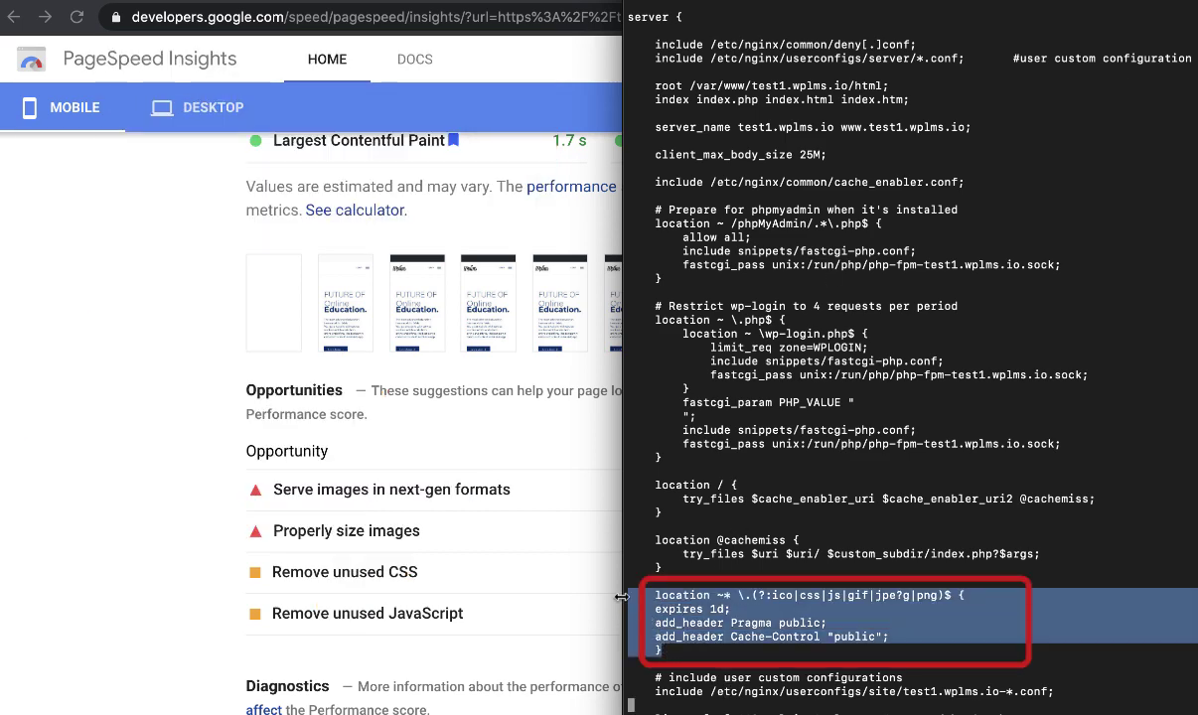
# Examine the static-files location block with expires 1d in test1.wplms.io, highlighting it again, and quit vi without saving
pyautogui.click(745, 609)
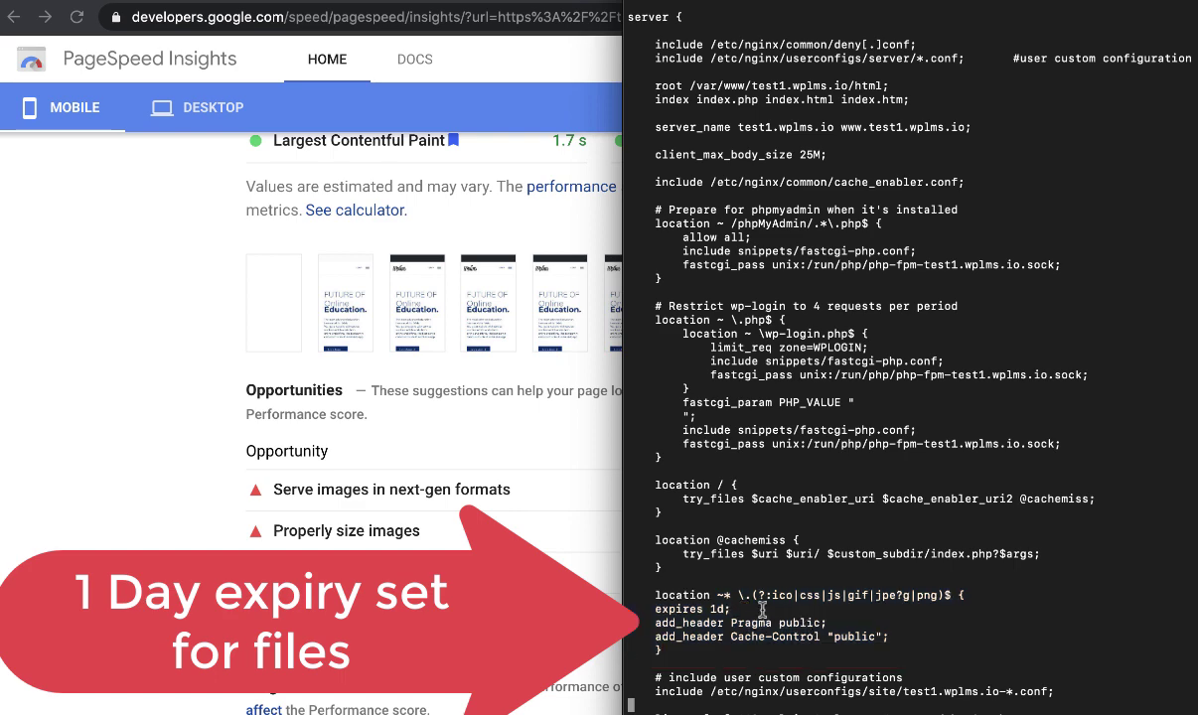
pyautogui.scroll(-1, 909, 357)
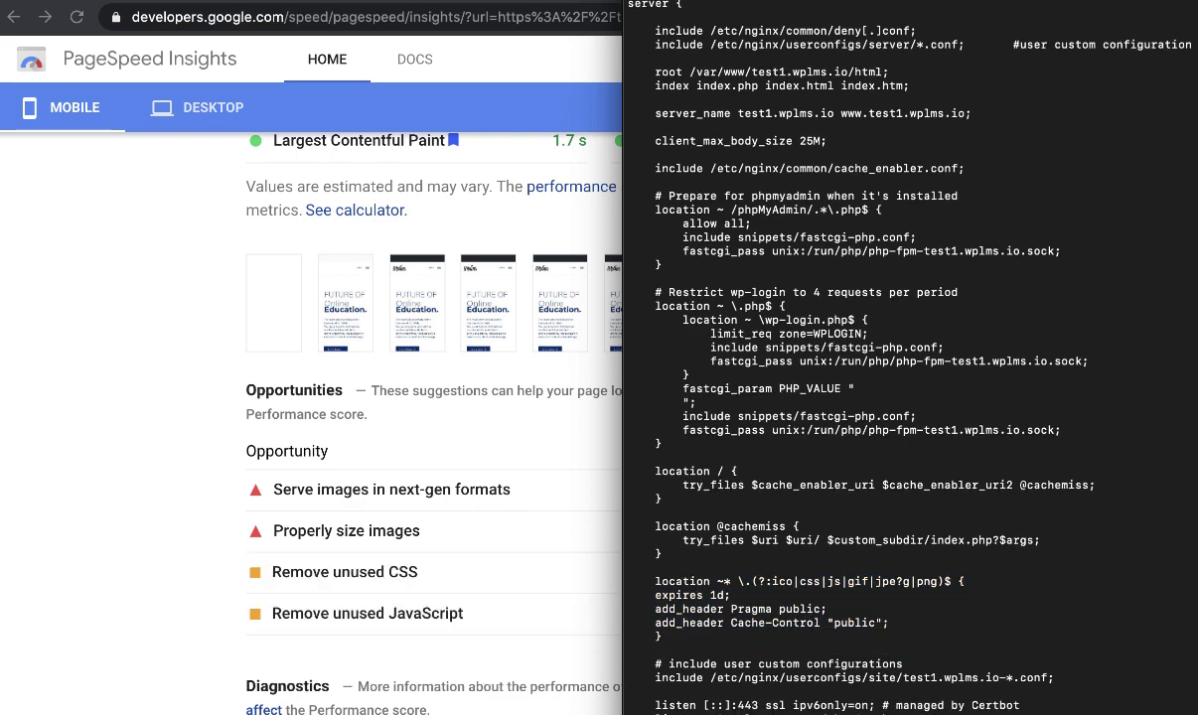
pyautogui.moveTo(662, 636); pyautogui.dragTo(629, 589)
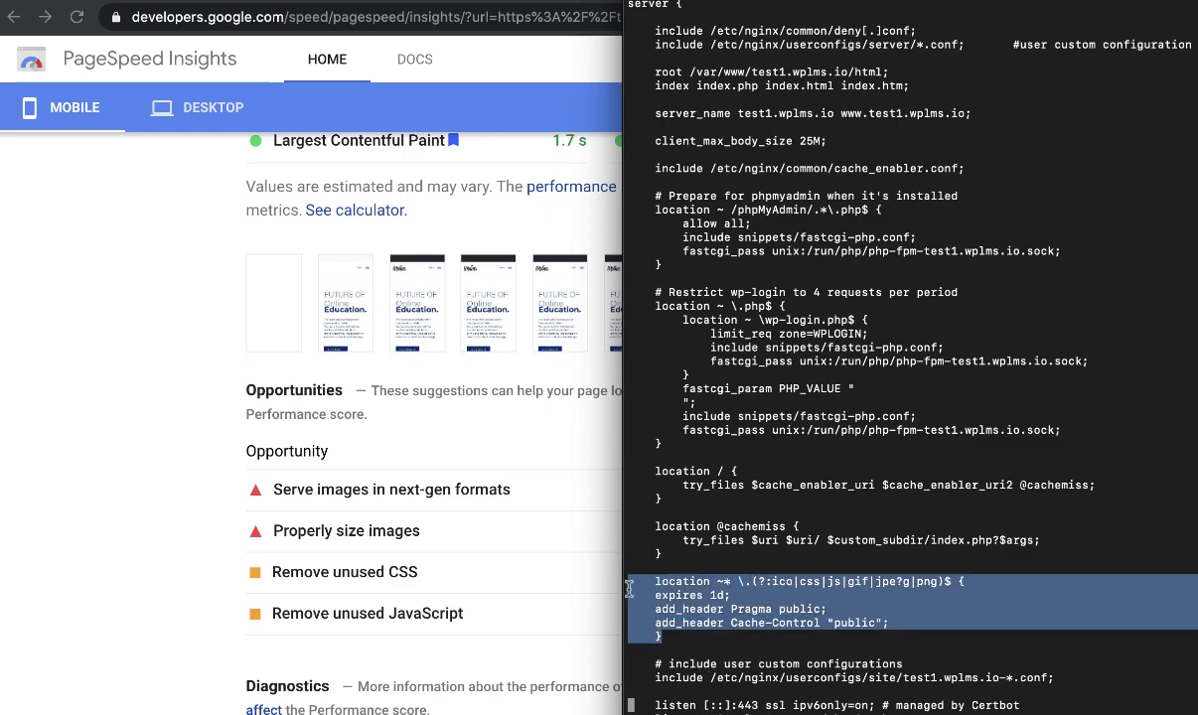
pyautogui.click(980, 536)
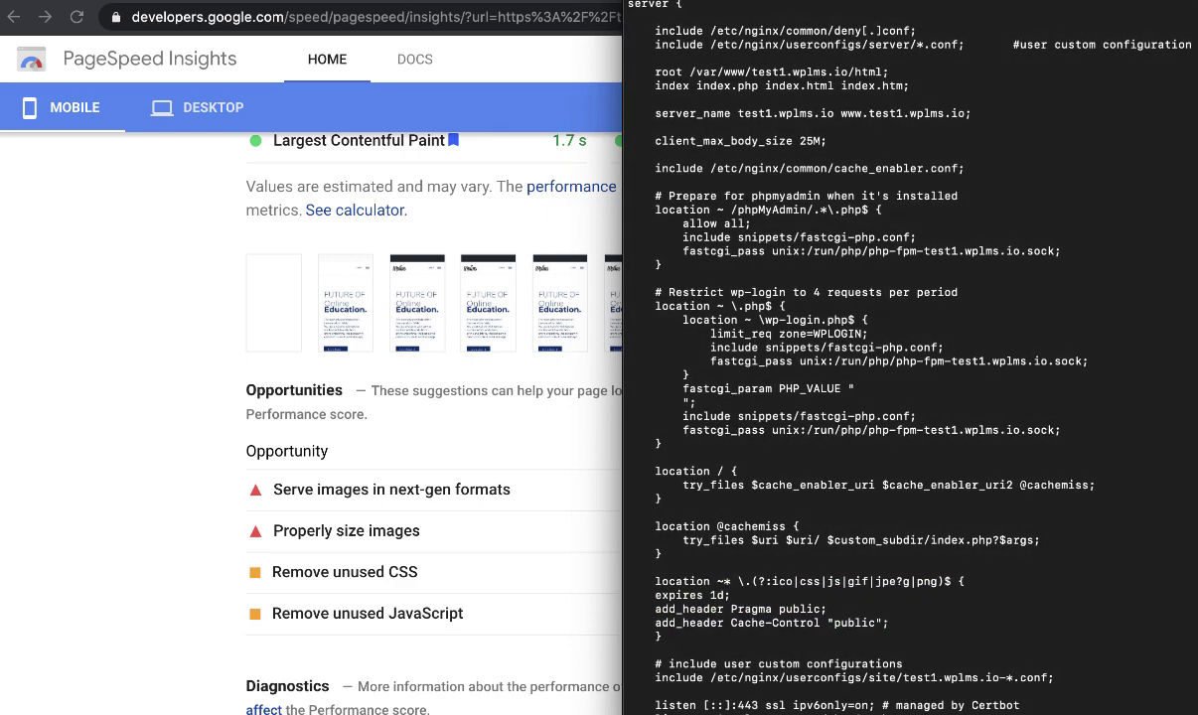
pyautogui.write(':q')
pyautogui.press('Return')
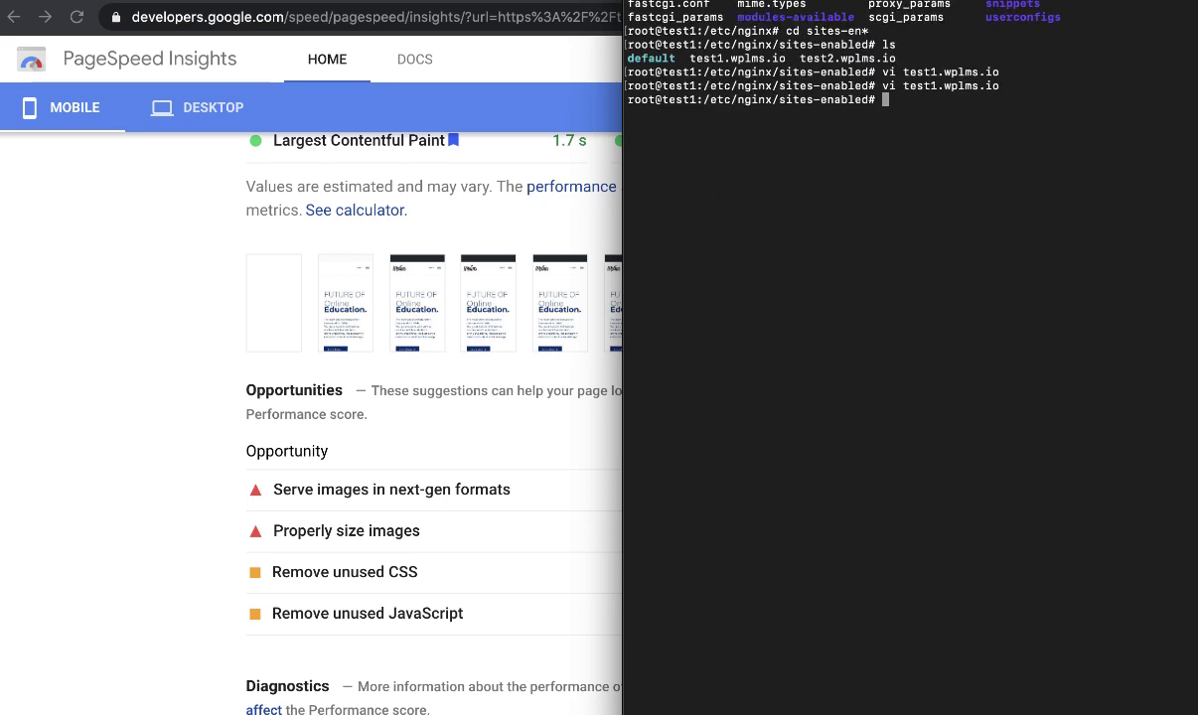
# Rerun the PageSpeed Insights analysis of test2.wplms.io, check the desktop and mobile reports, and review the mobile lab data and opportunities
pyautogui.click(525, 298)
pyautogui.press('super+r')
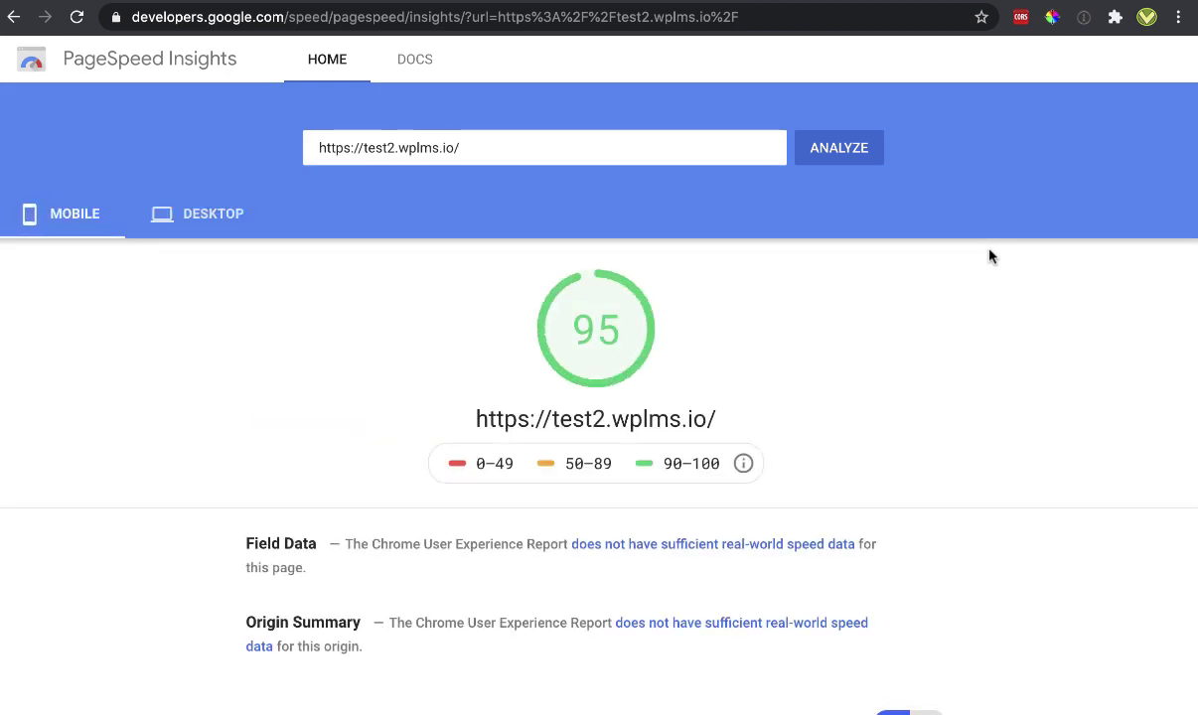
pyautogui.click(213, 230)
pyautogui.click(73, 220)
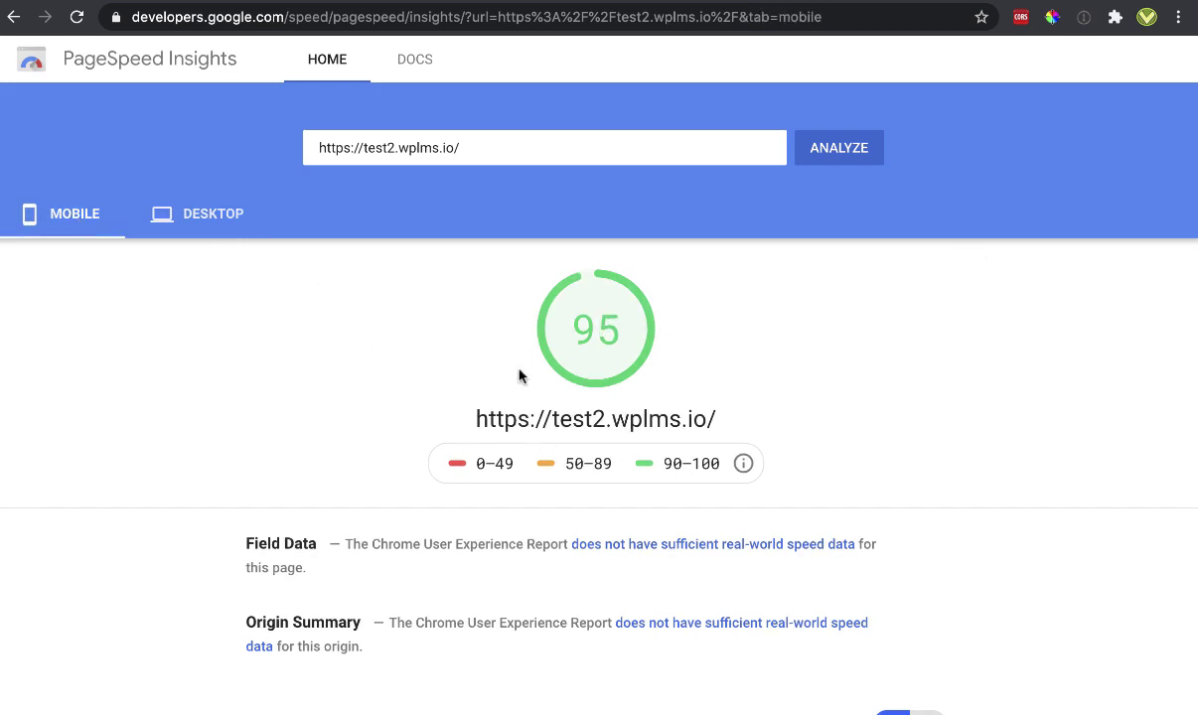
pyautogui.scroll(-5, 756, 459)
pyautogui.scroll(-3, 757, 460)
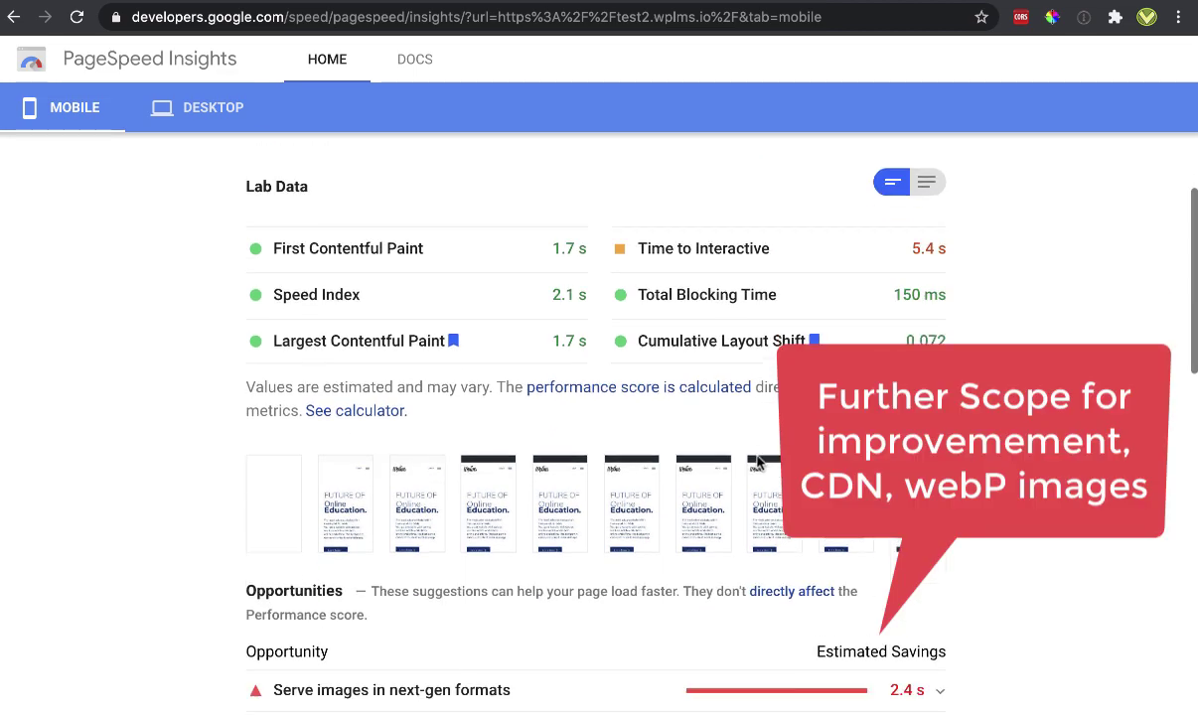
pyautogui.scroll(-1, 594, 386)
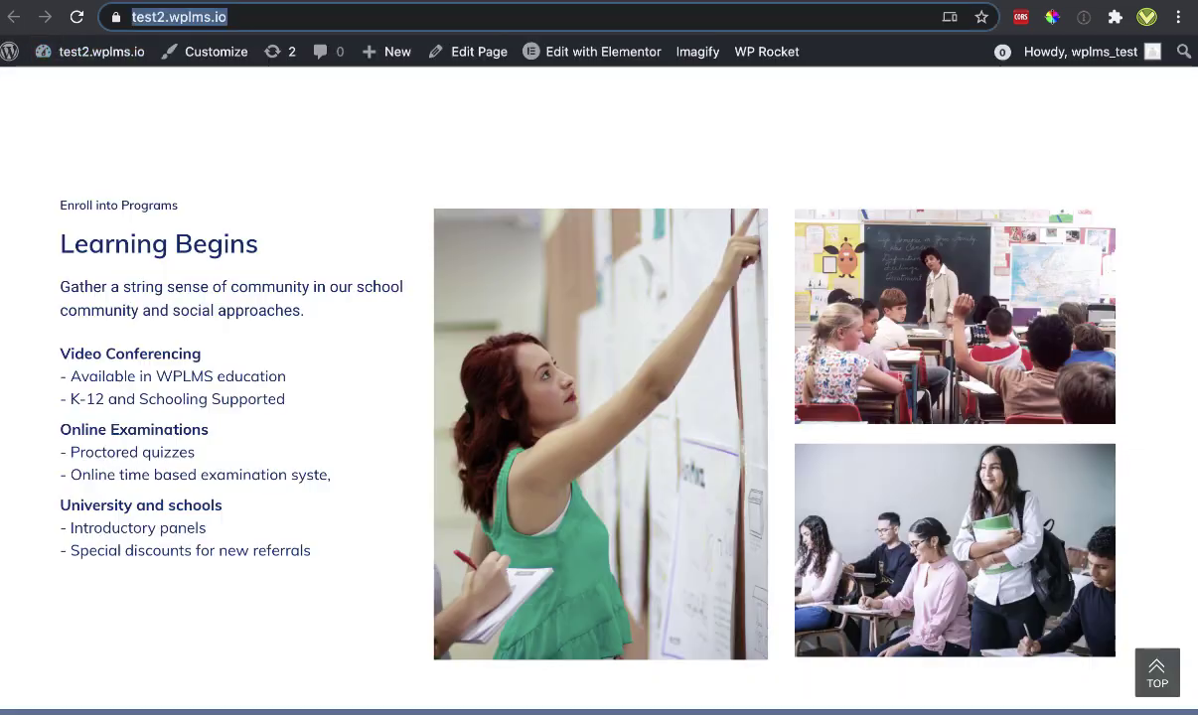
# Reload the test2.wplms.io home page in the browser and look through its sections from the hero banner to the footer
pyautogui.scroll(10, 337, 134)
pyautogui.rightClick(437, 202)
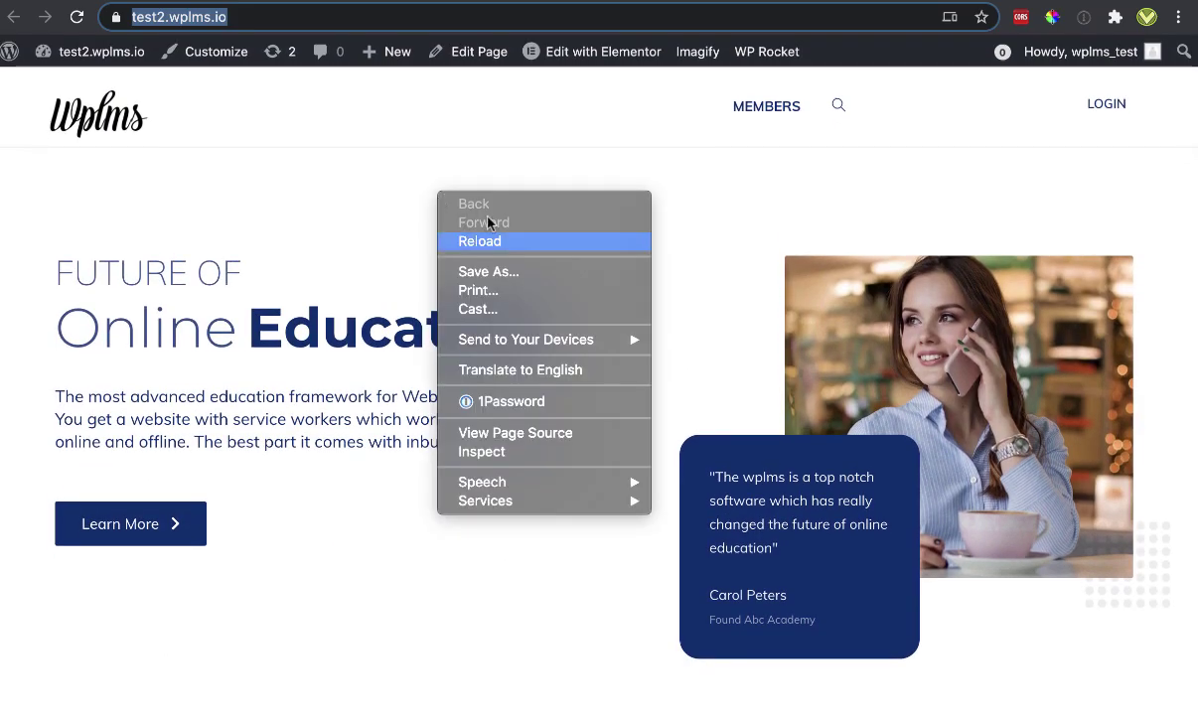
pyautogui.click(507, 242)
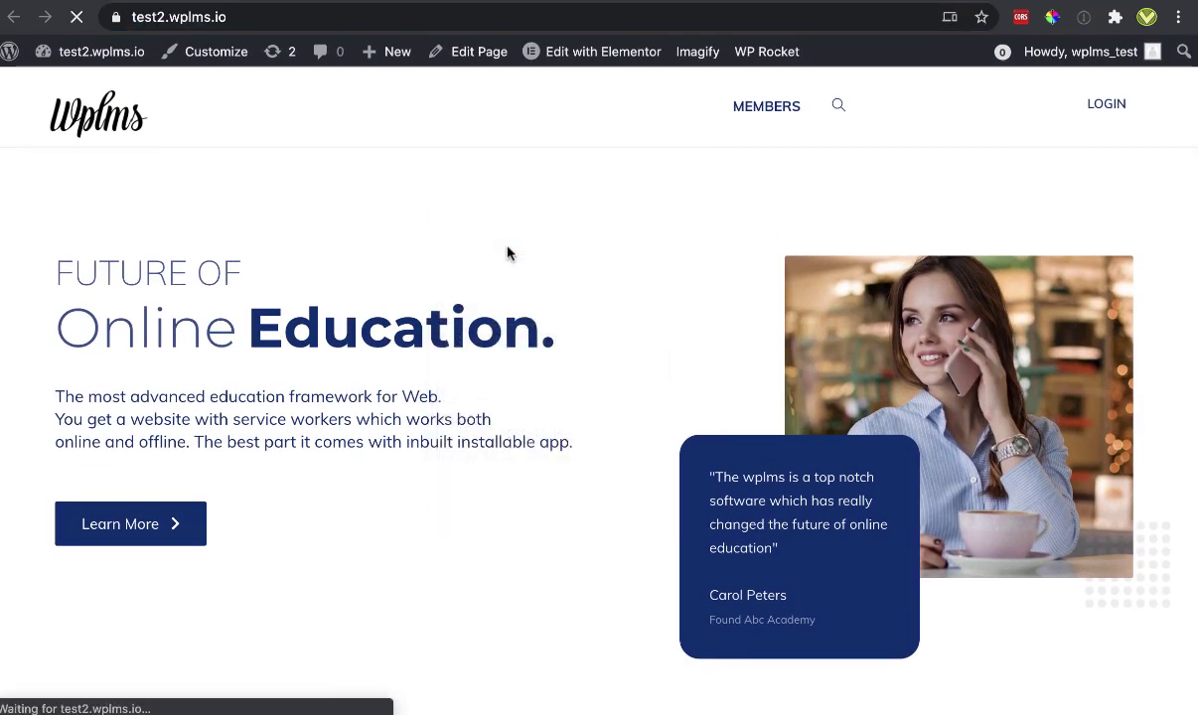
pyautogui.scroll(-5, 693, 273)
pyautogui.scroll(-15, 693, 274)
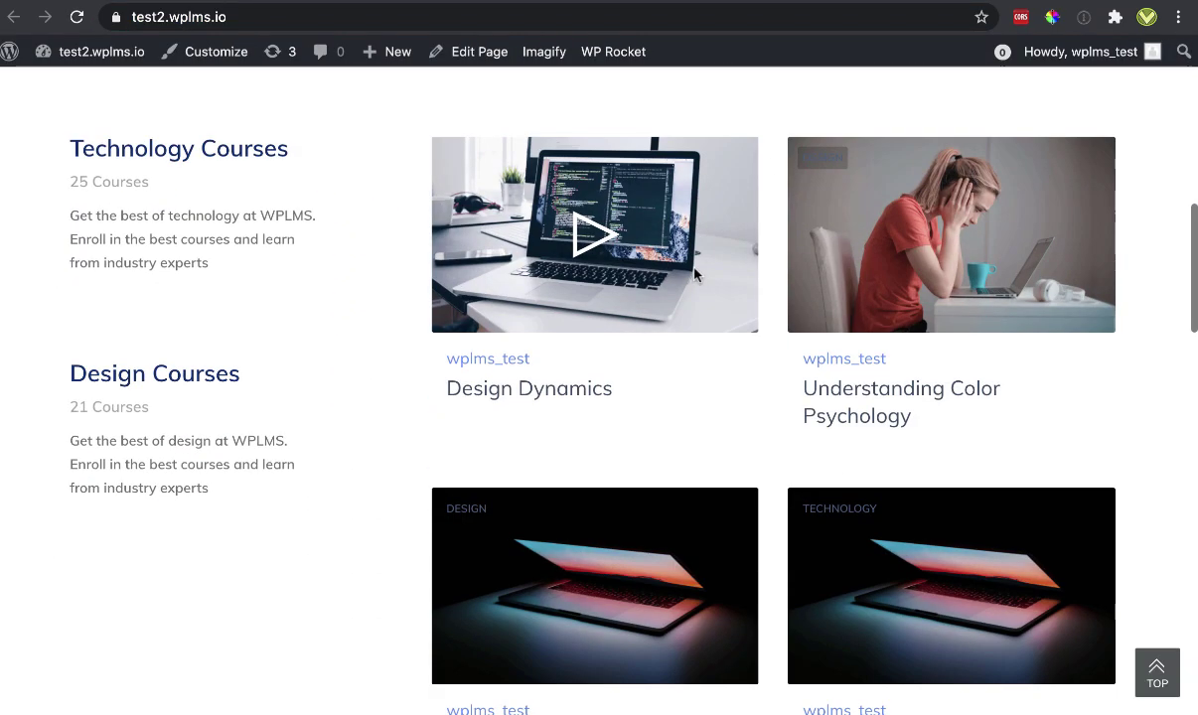
pyautogui.scroll(-5, 693, 274)
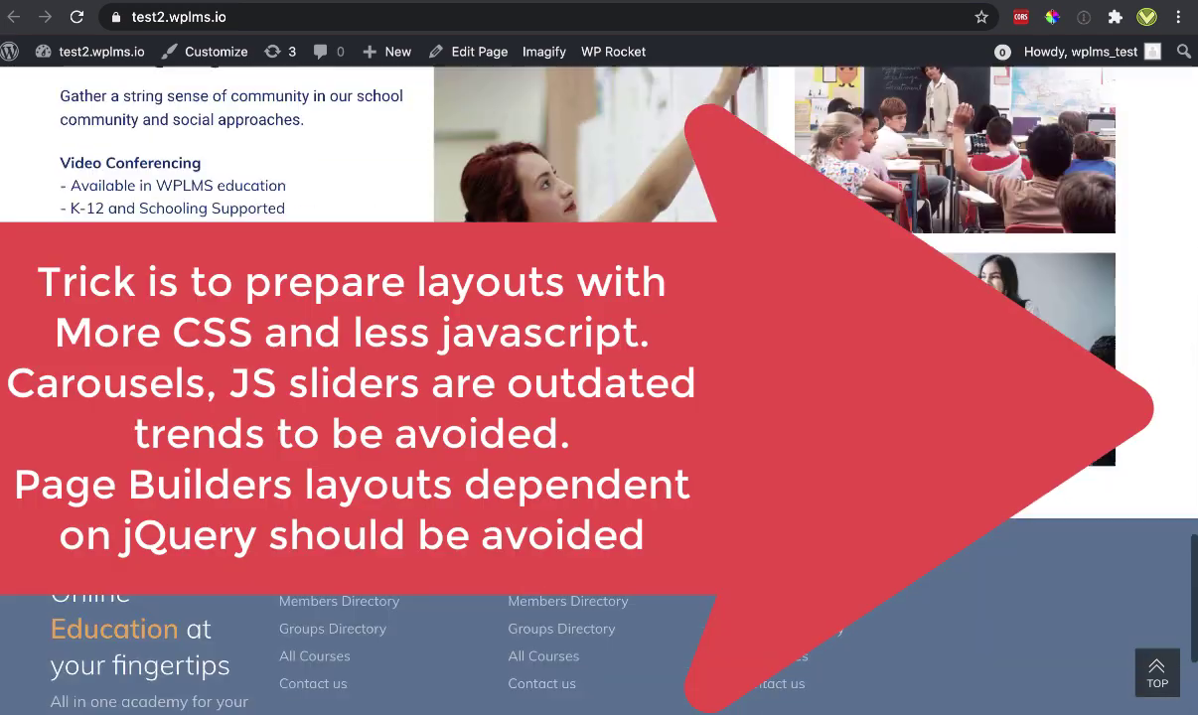
pyautogui.scroll(20, 693, 274)
pyautogui.scroll(-5, 693, 274)
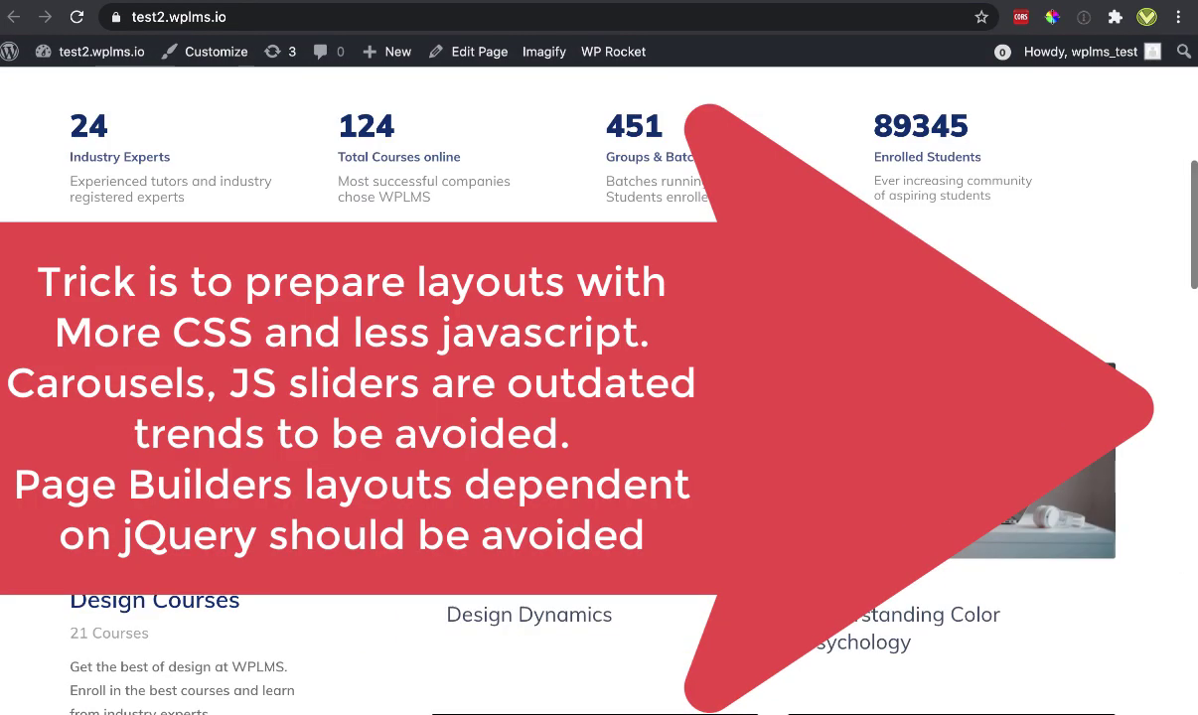
# Open the Understanding Color Psychology course page and examine the layout of its header stripe and course details
pyautogui.press('super+r')
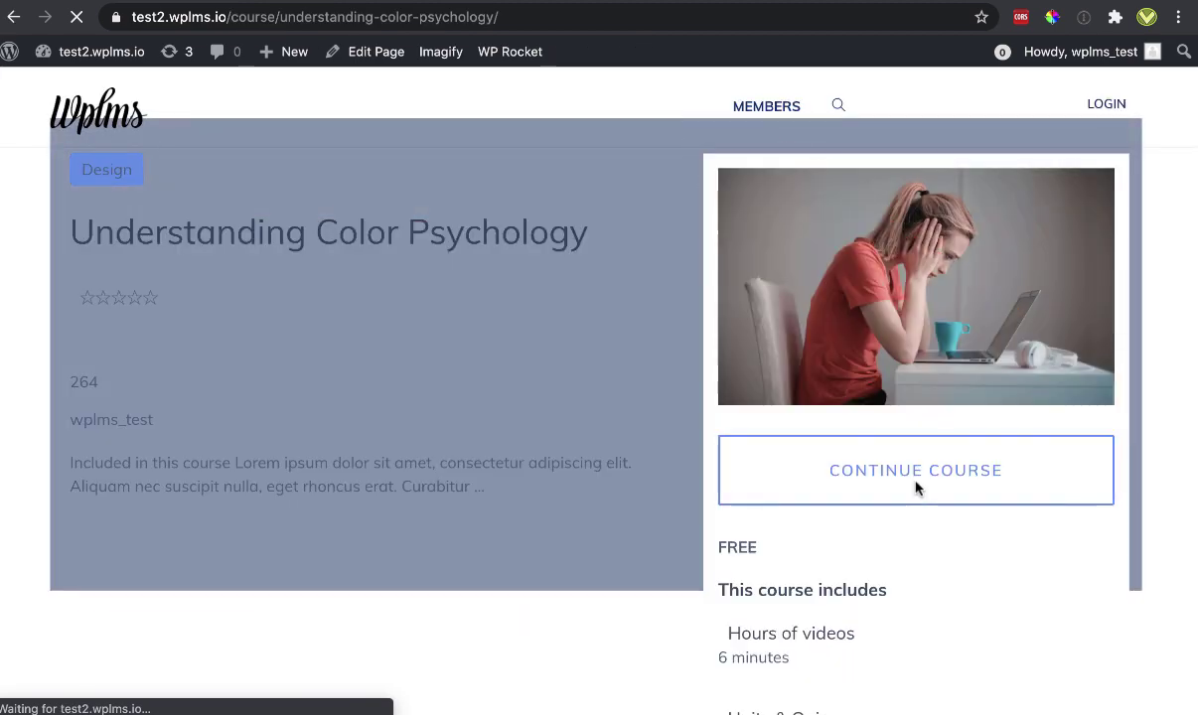
pyautogui.click(915, 487)
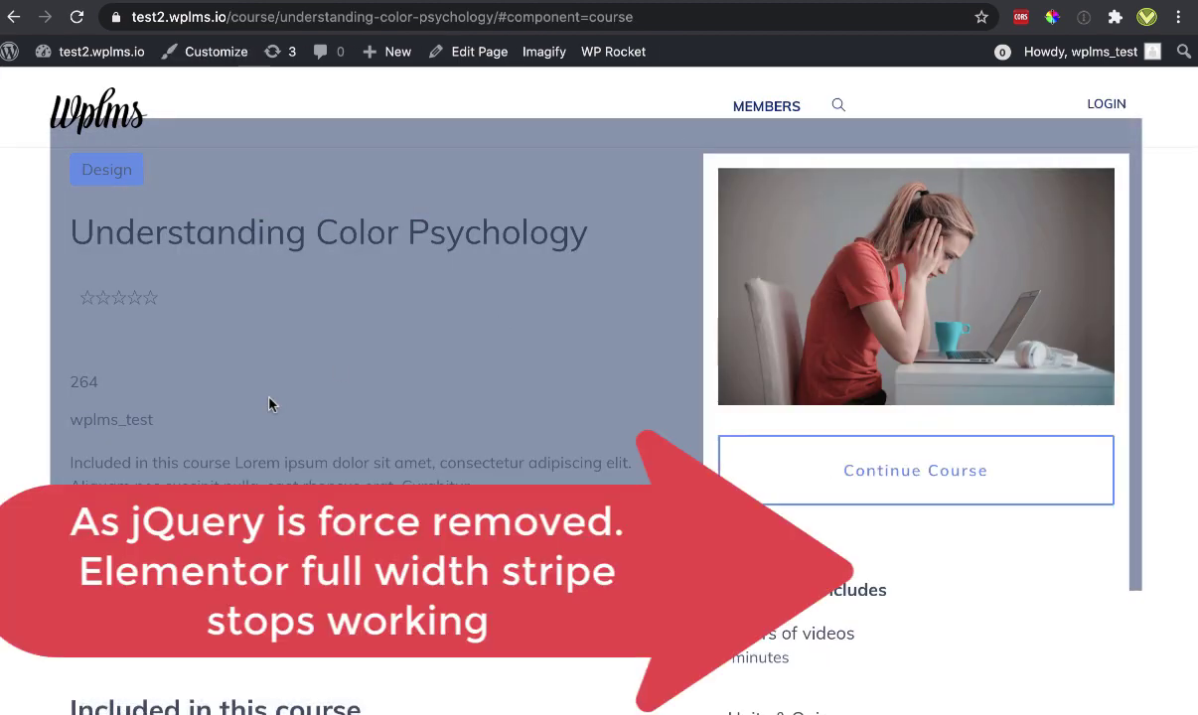
pyautogui.scroll(-2, 270, 402)
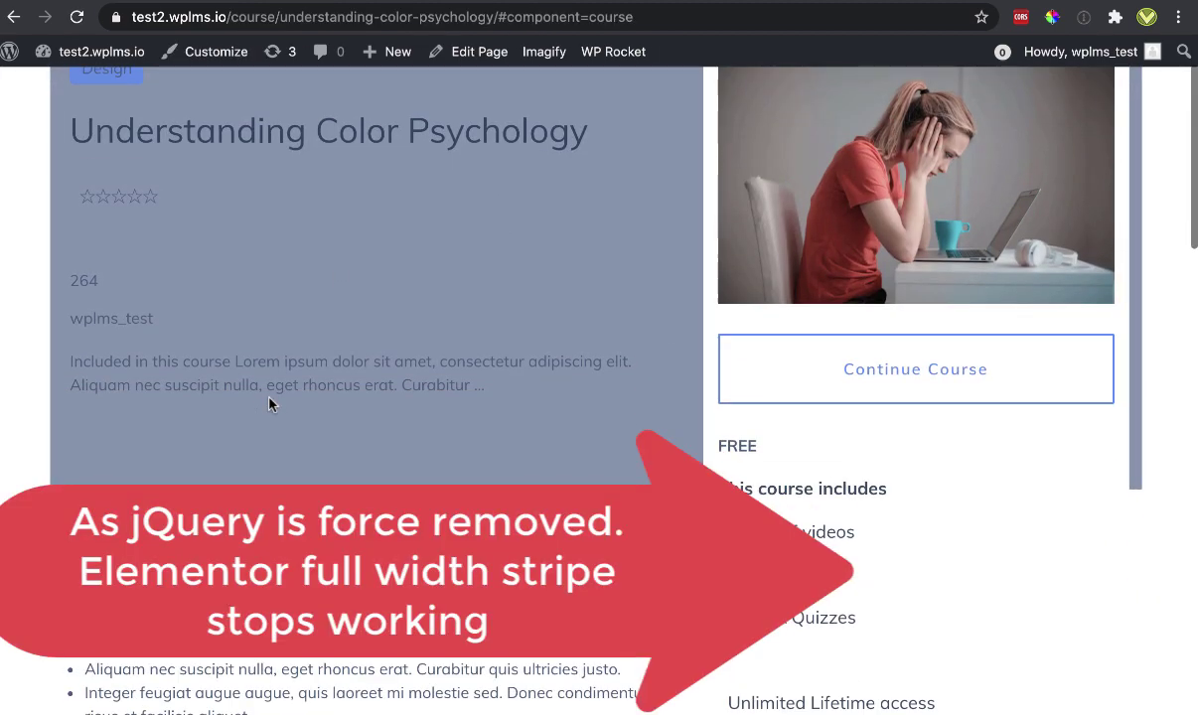
pyautogui.scroll(1, 270, 403)
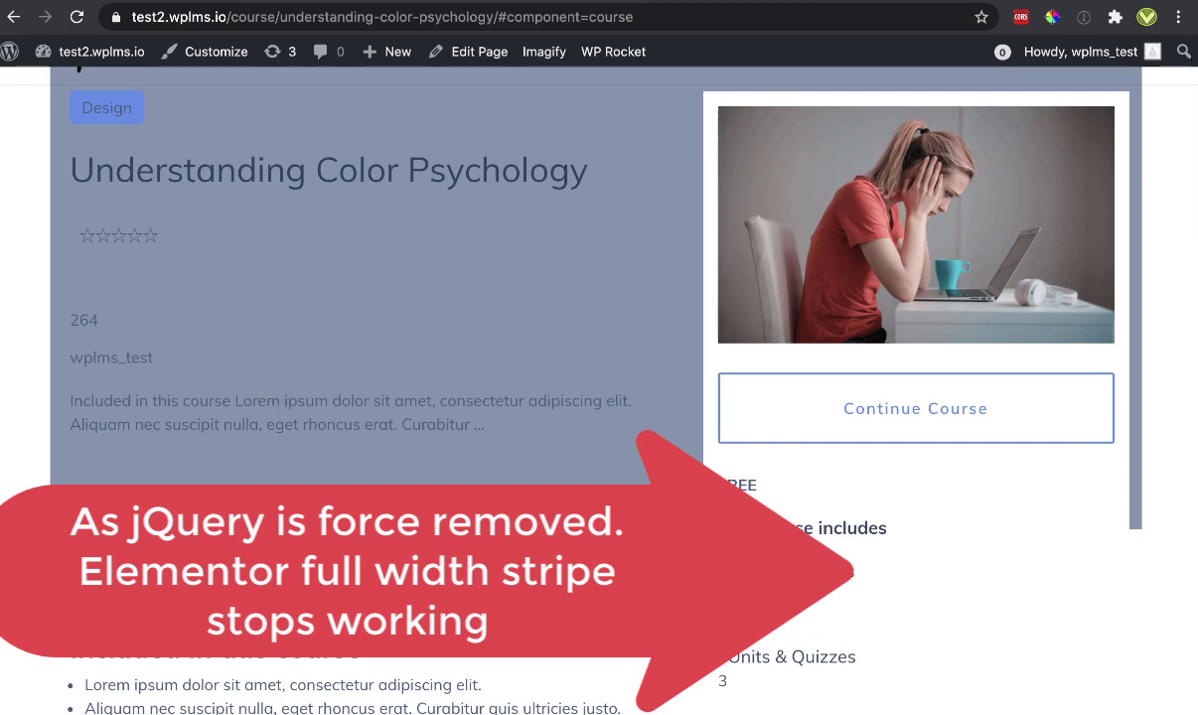
# Continue the Understanding Color Psychology course in the app, completing the Text based units unit and starting the Basic Quiz
pyautogui.click(904, 409)
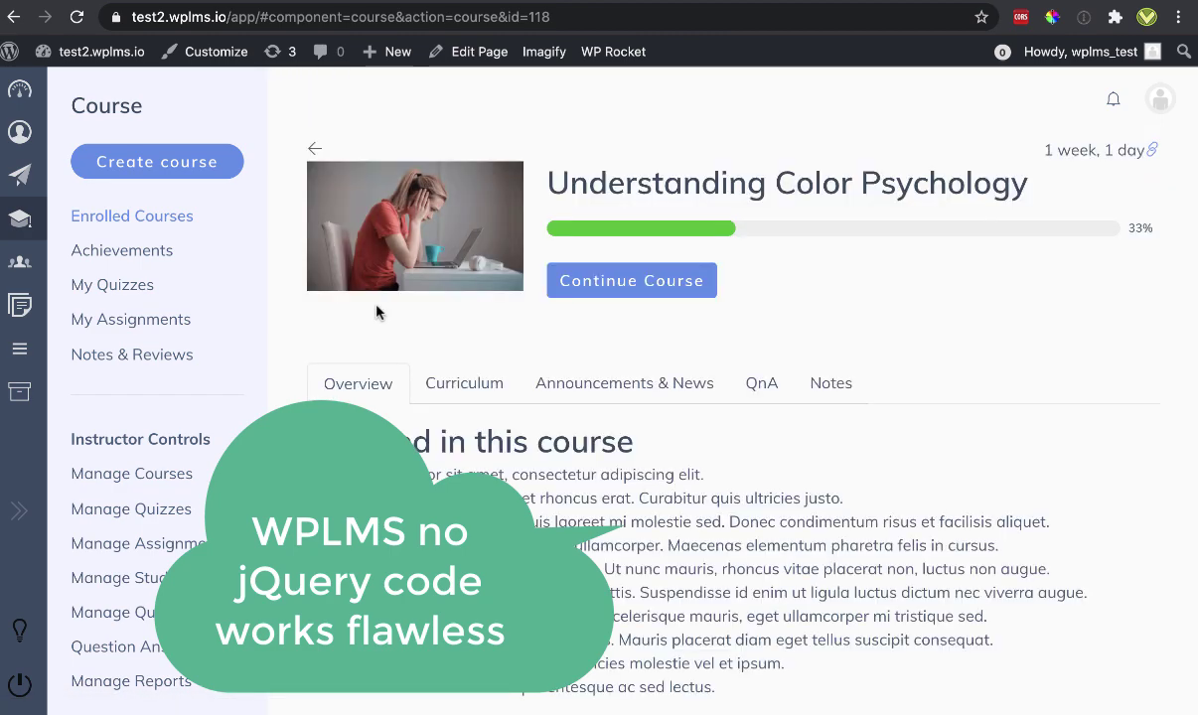
pyautogui.click(641, 276)
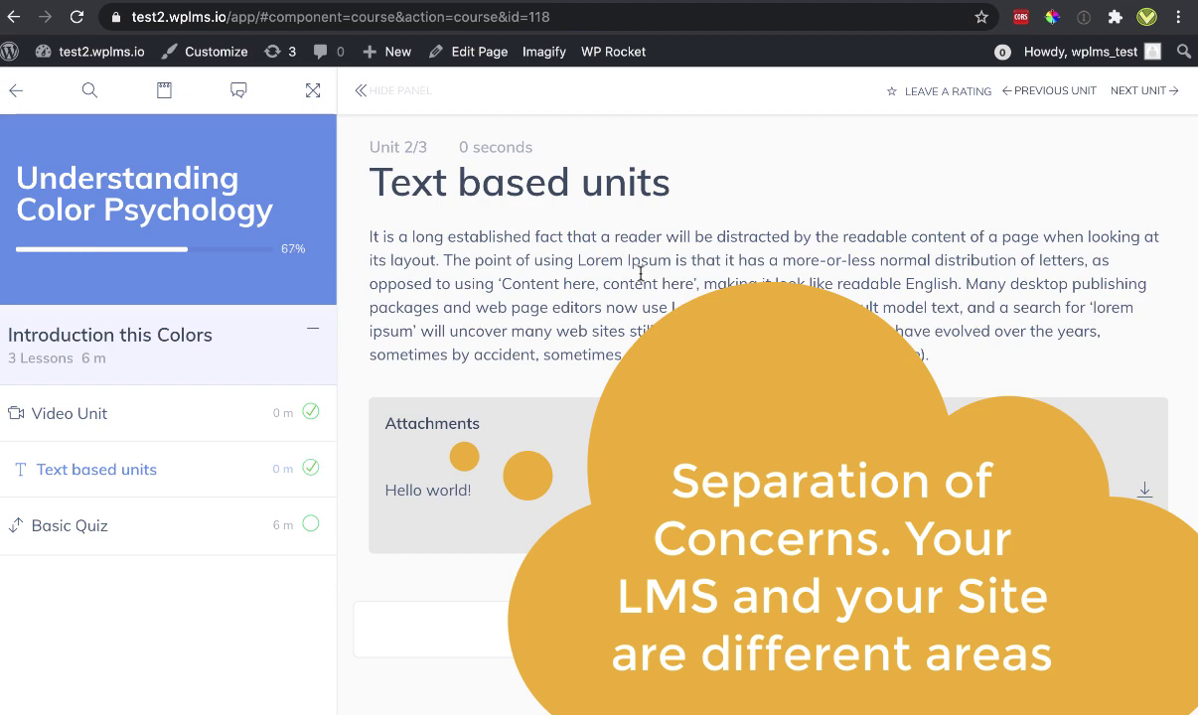
pyautogui.click(727, 629)
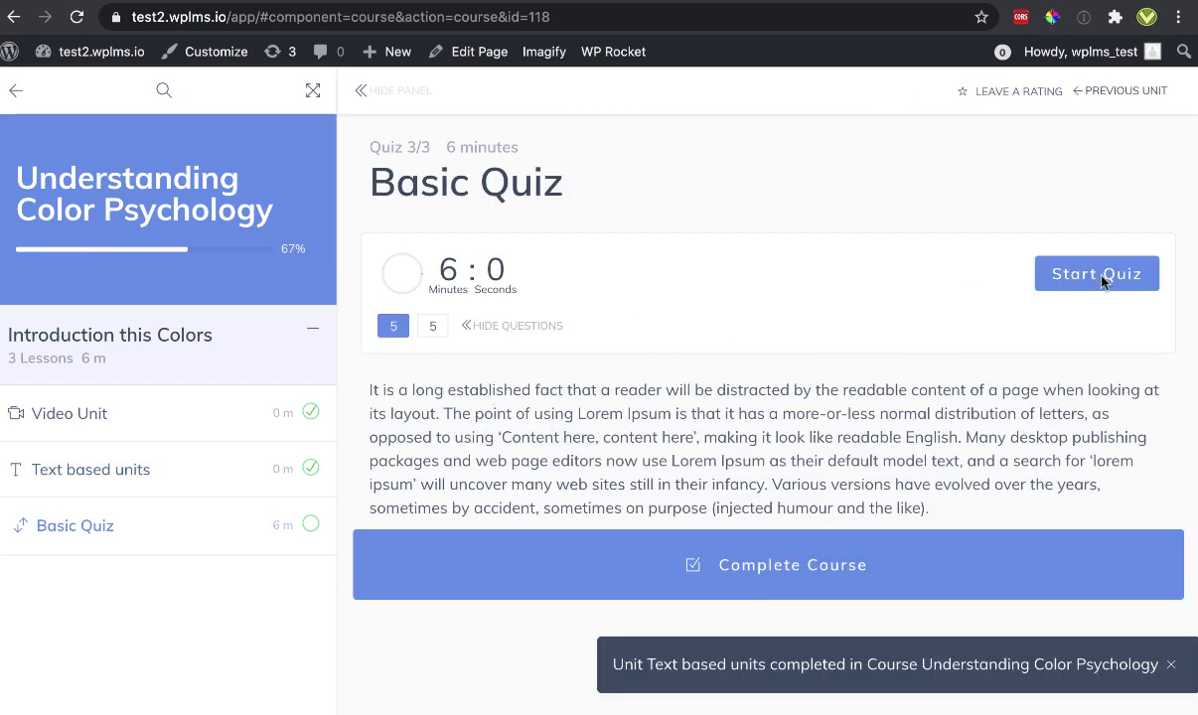
pyautogui.click(1096, 275)
# Complete the course and submit a four-star review titled "Course Complete !" with the text "Enjoy Blazing fast speed with WPLMS !"
pyautogui.click(738, 657)
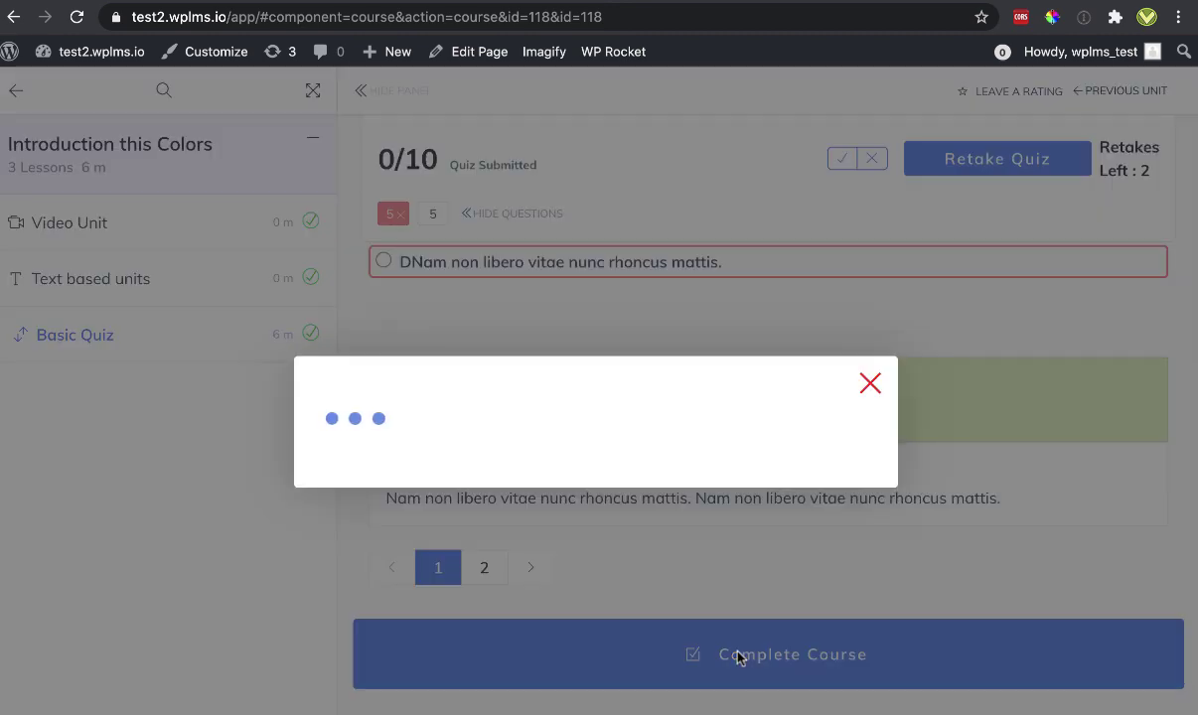
pyautogui.click(644, 462)
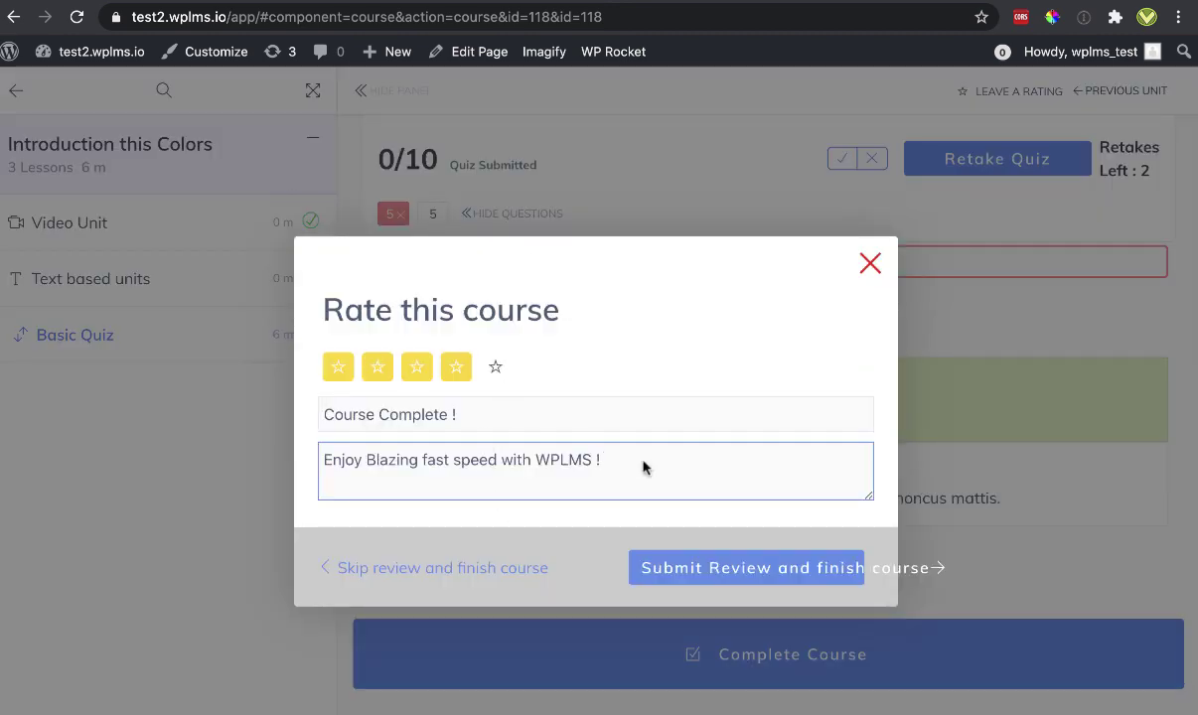
pyautogui.click(704, 581)
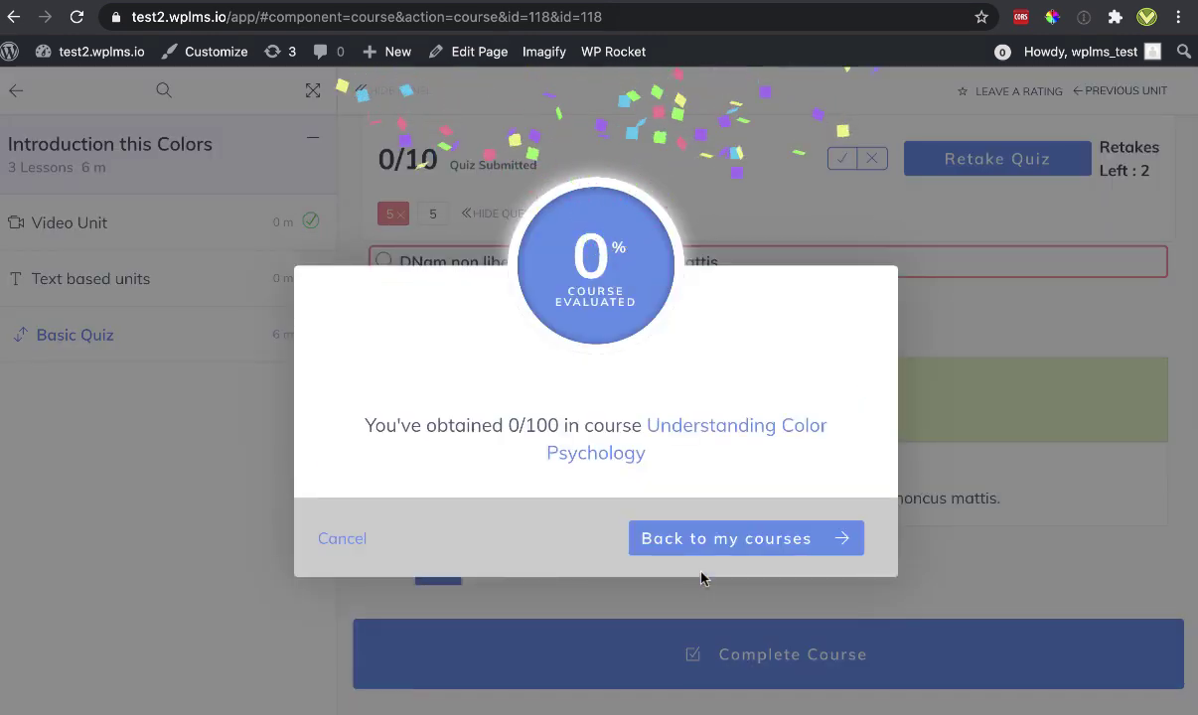